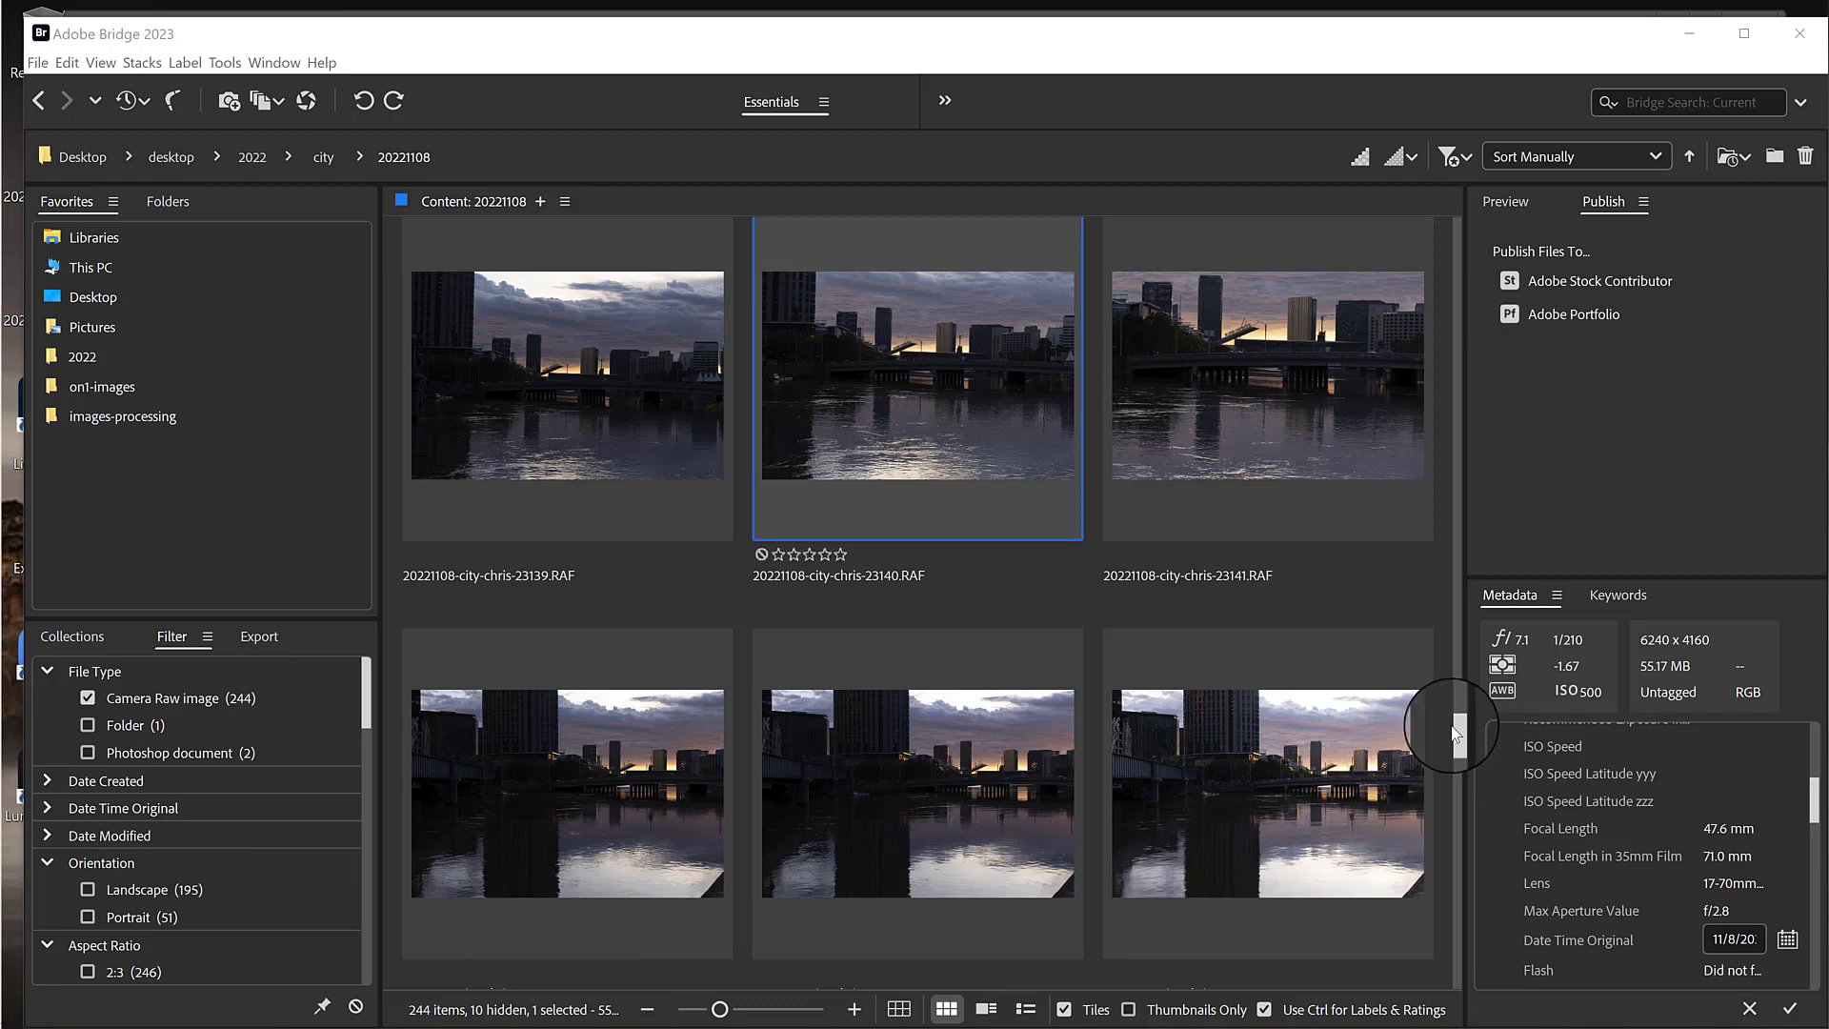
Step: Preview night river photo 23232 full screen and inspect the bridge and sunset area at high magnification
{"action": "left_click_drag", "start_coordinate": [1457, 736], "coordinate": [1458, 957]}
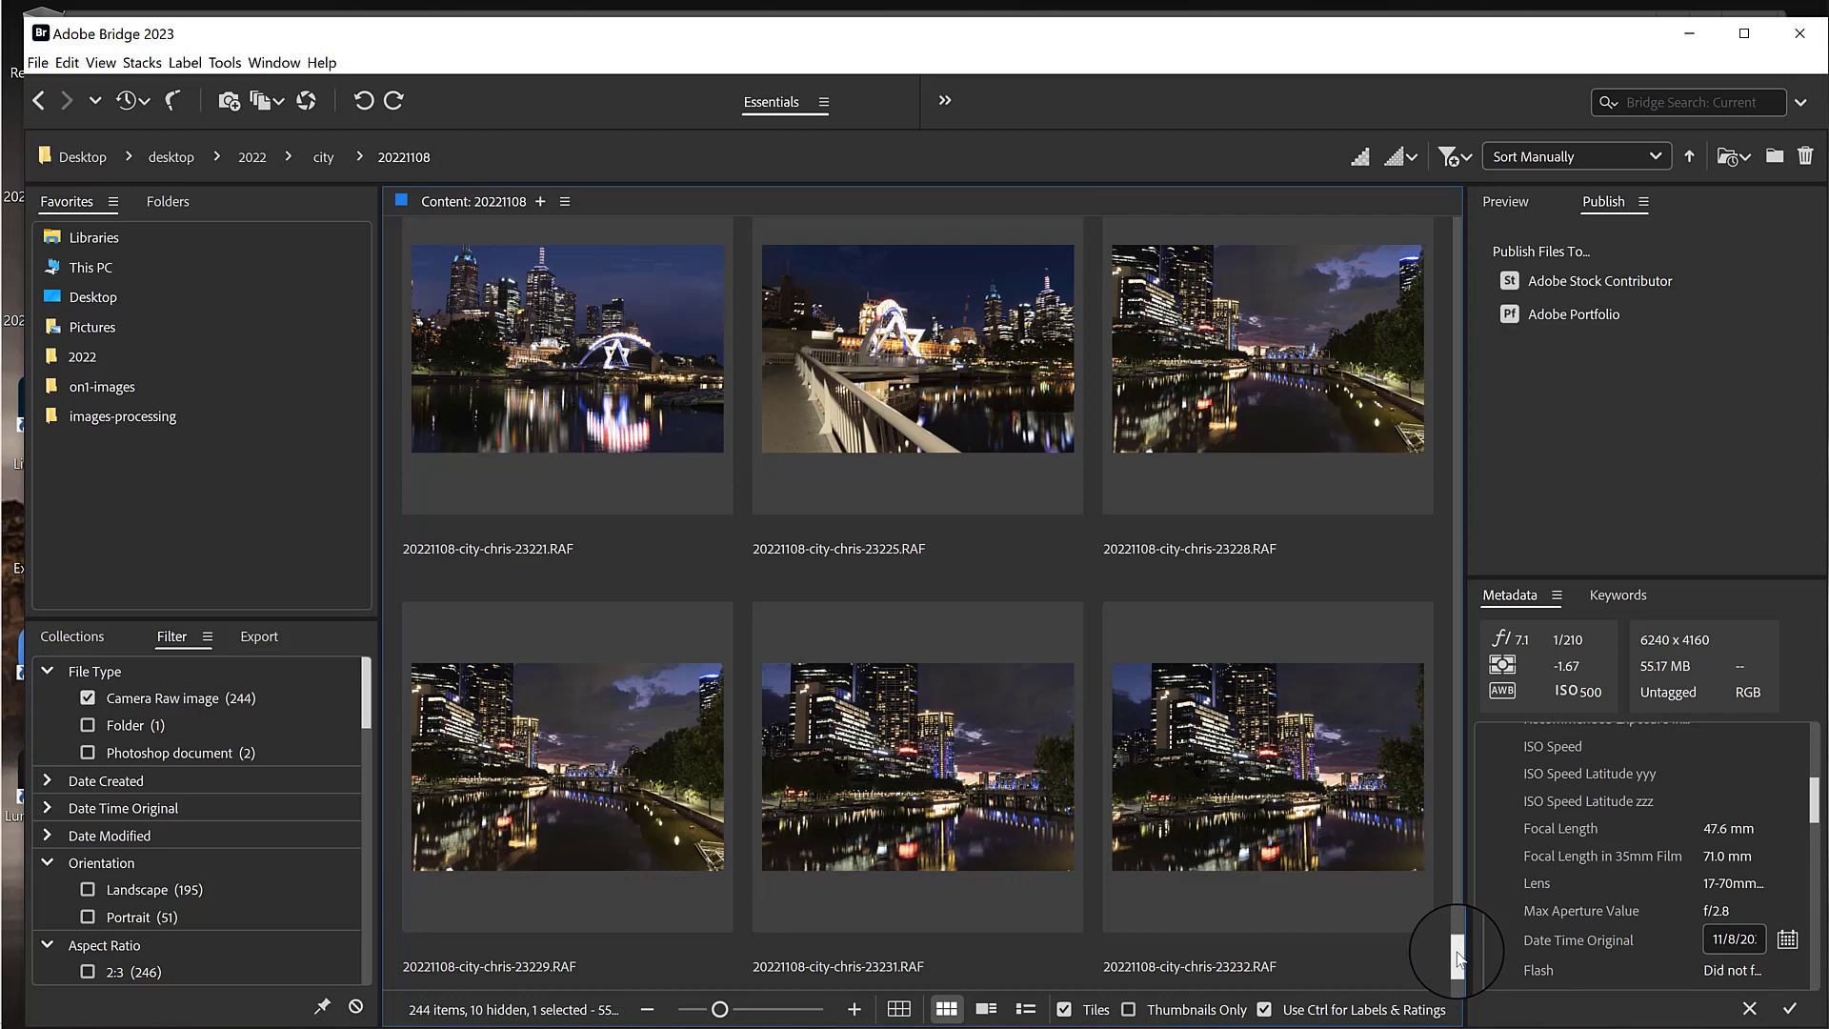
{"action": "left_click", "coordinate": [1225, 755]}
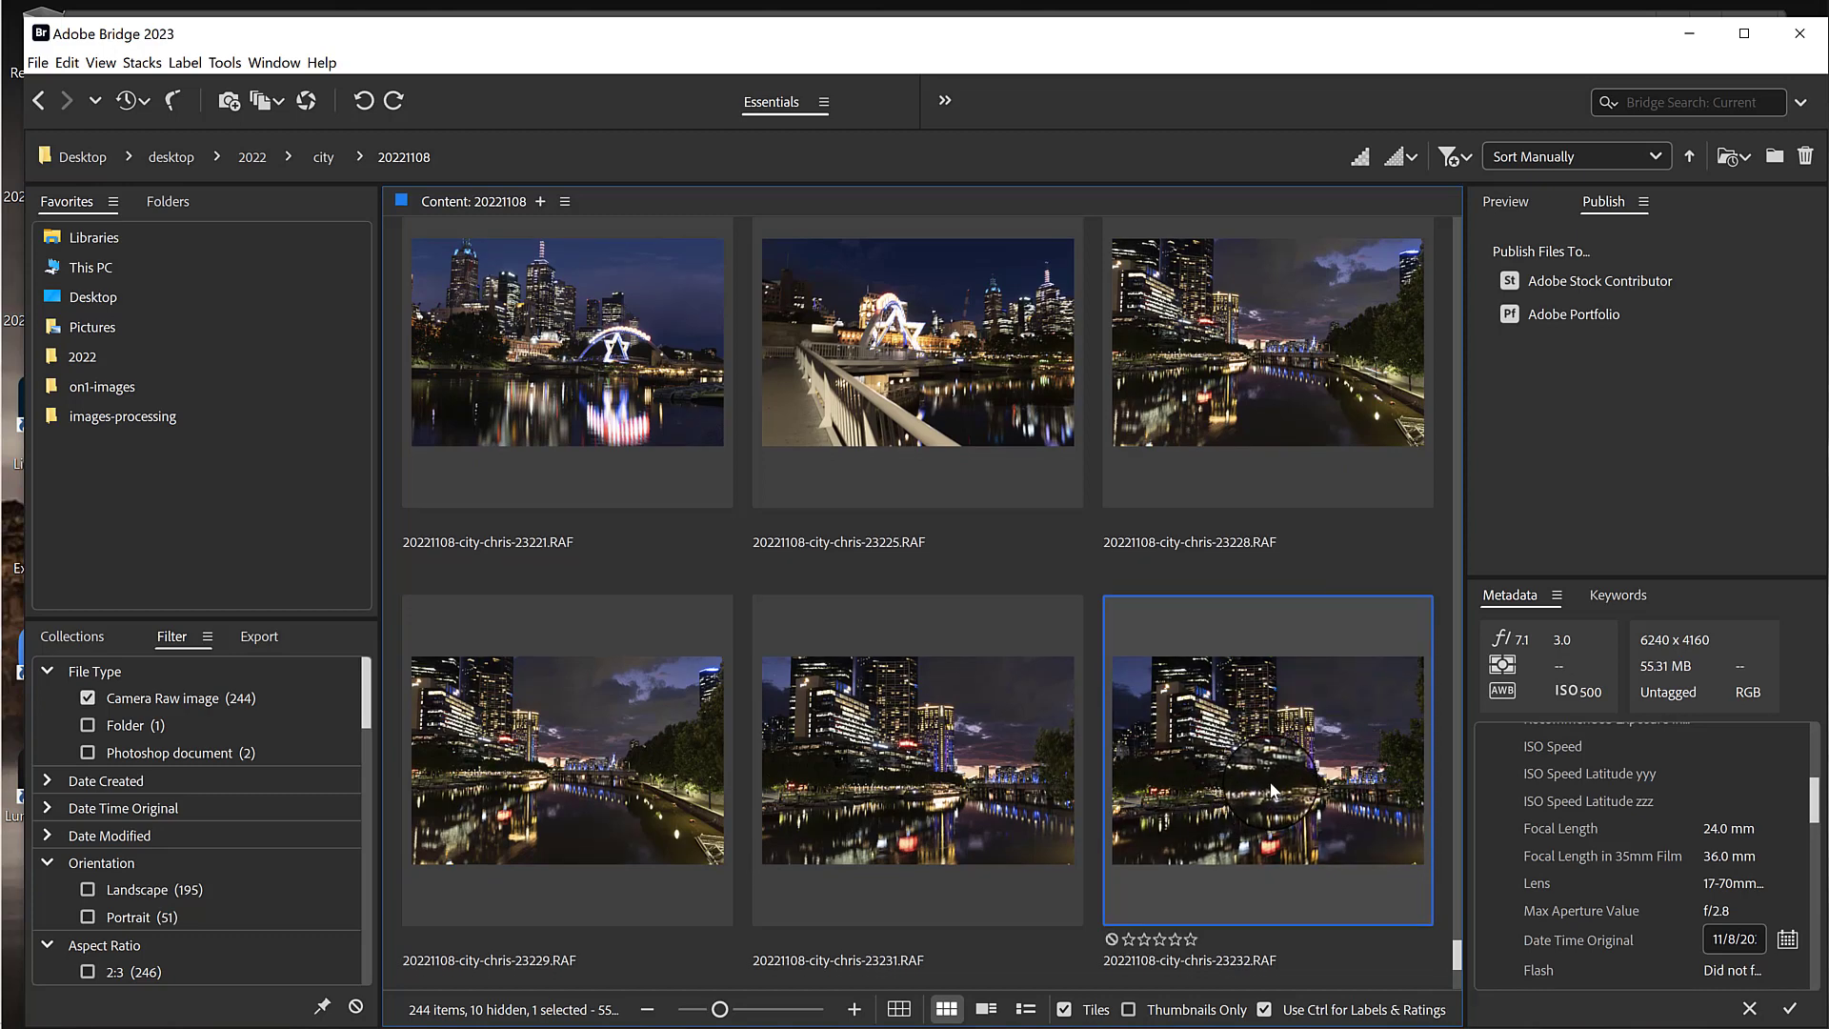
{"action": "key", "text": "space"}
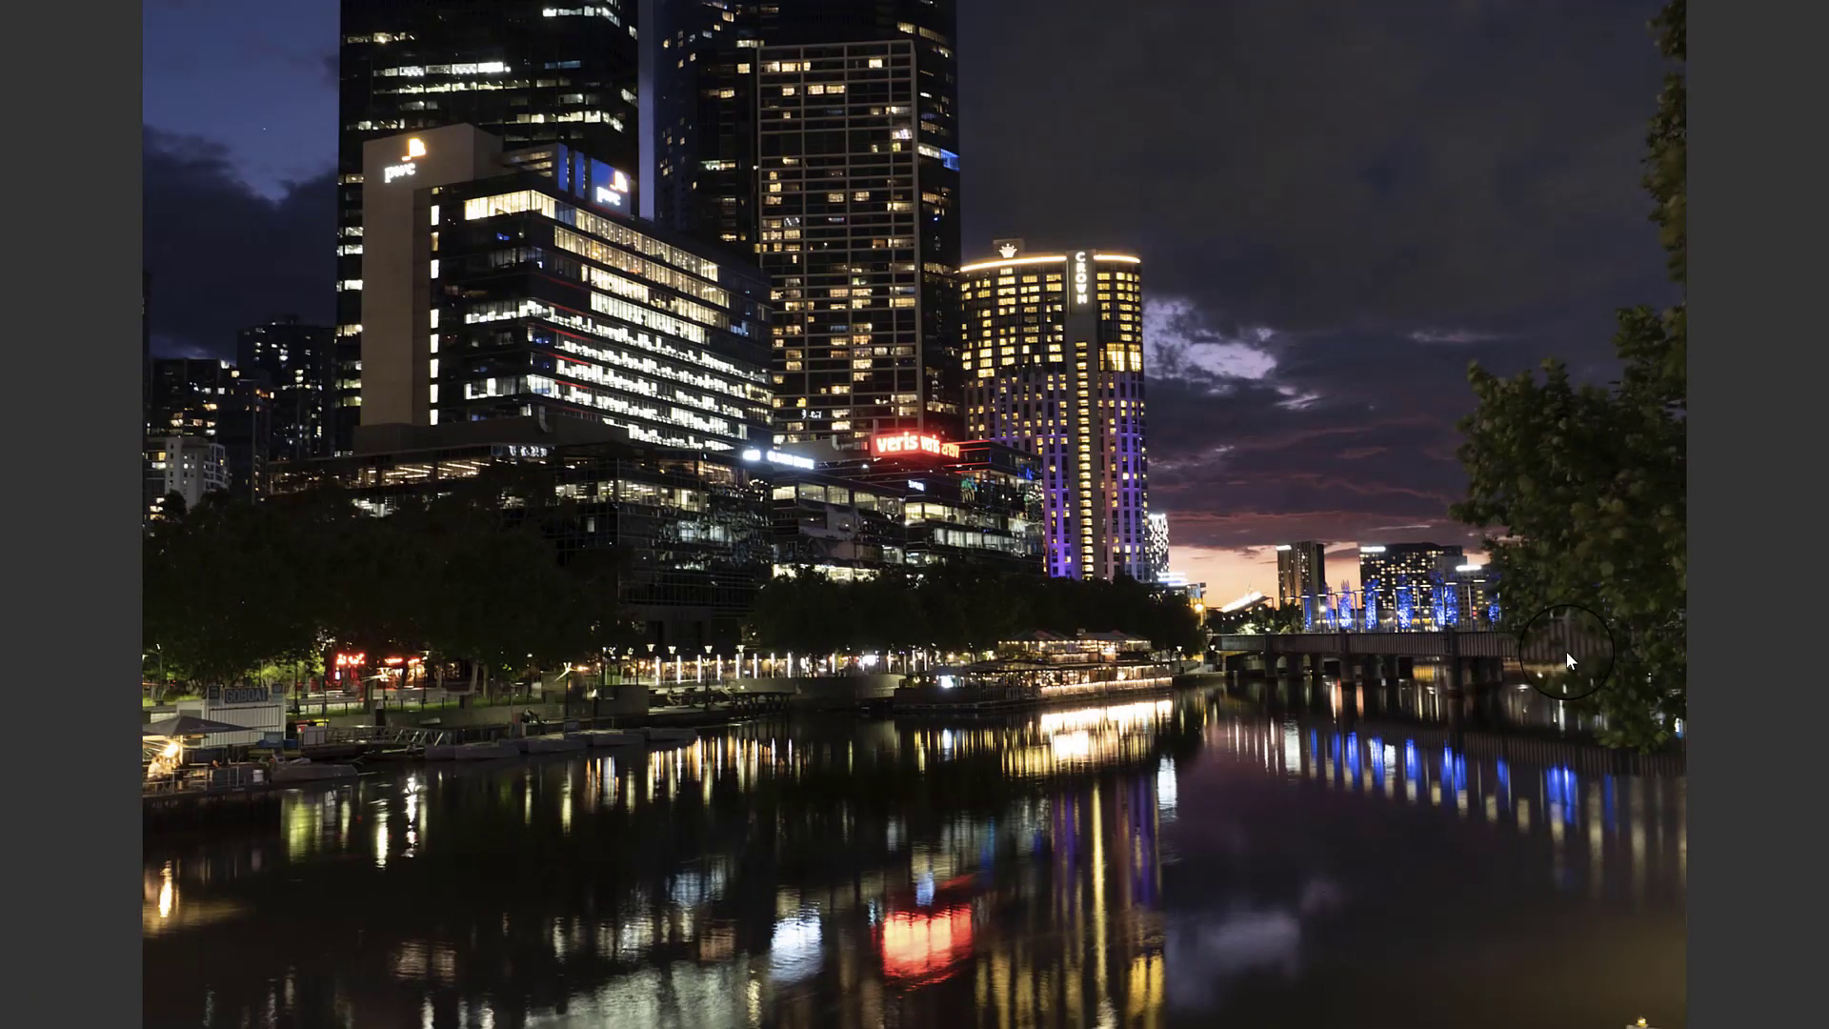
{"action": "left_click", "coordinate": [1566, 650]}
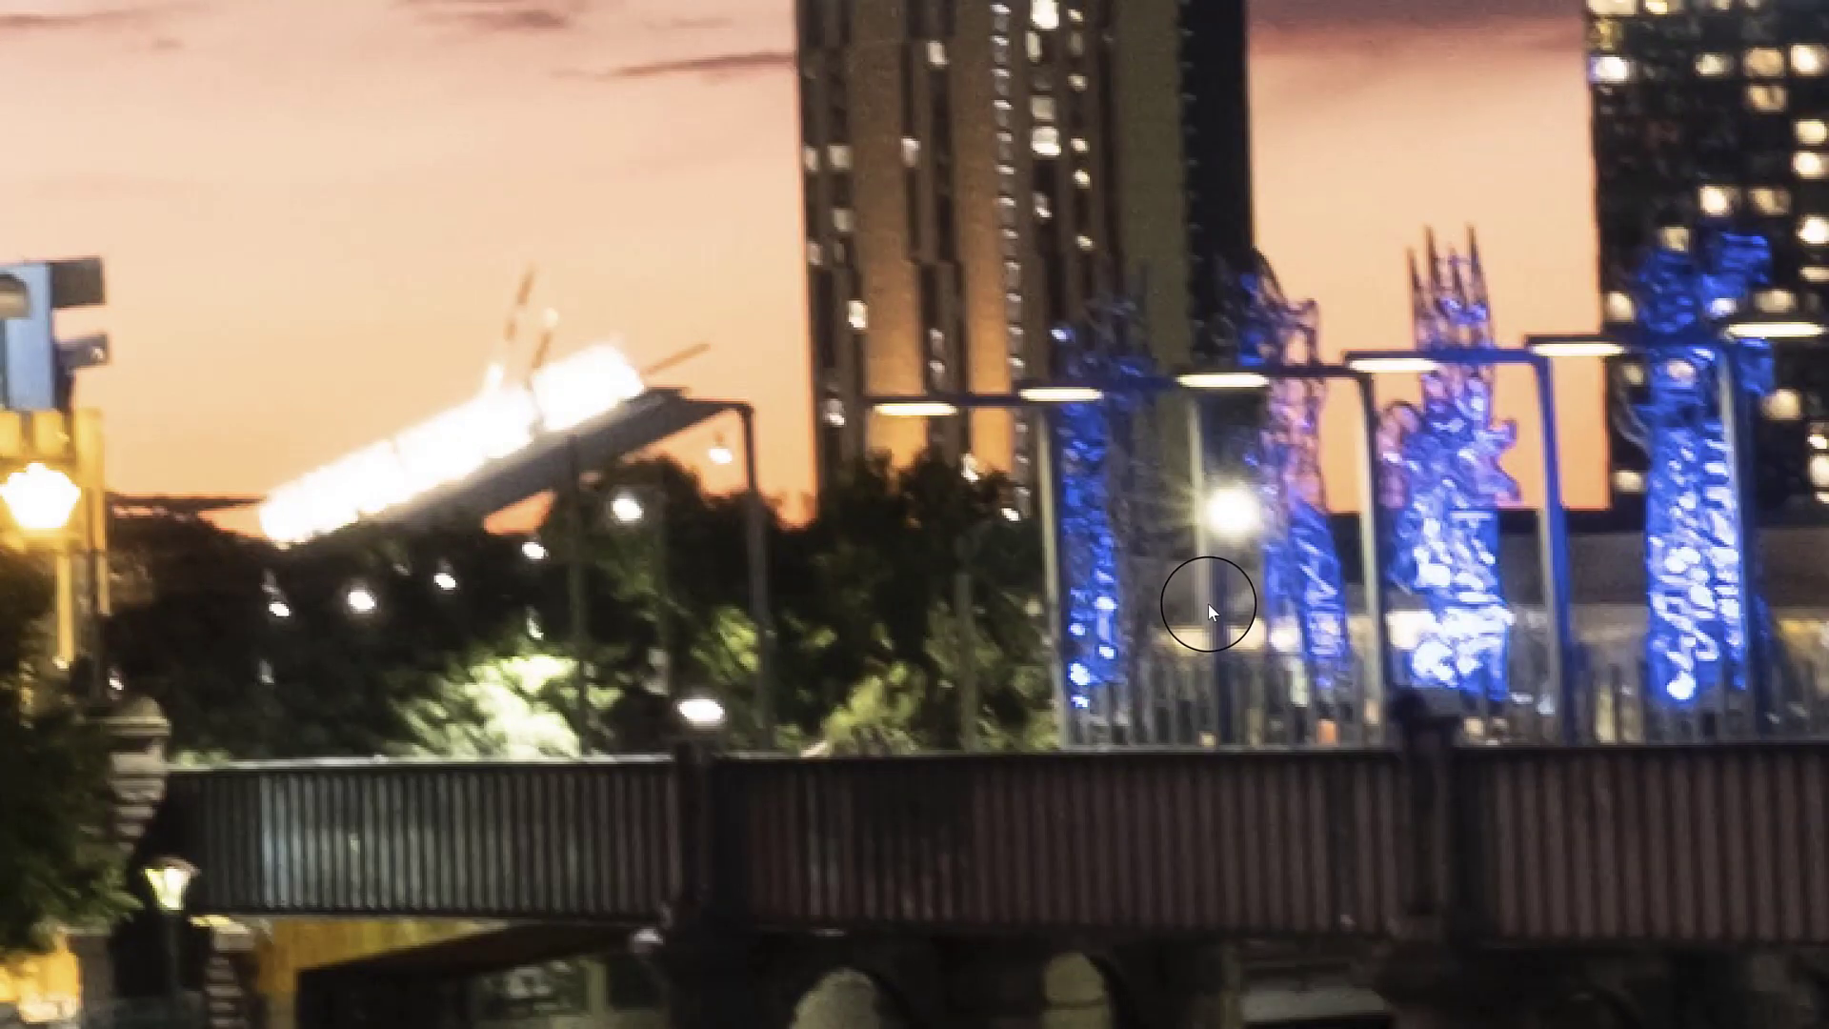
{"action": "key", "text": "Right"}
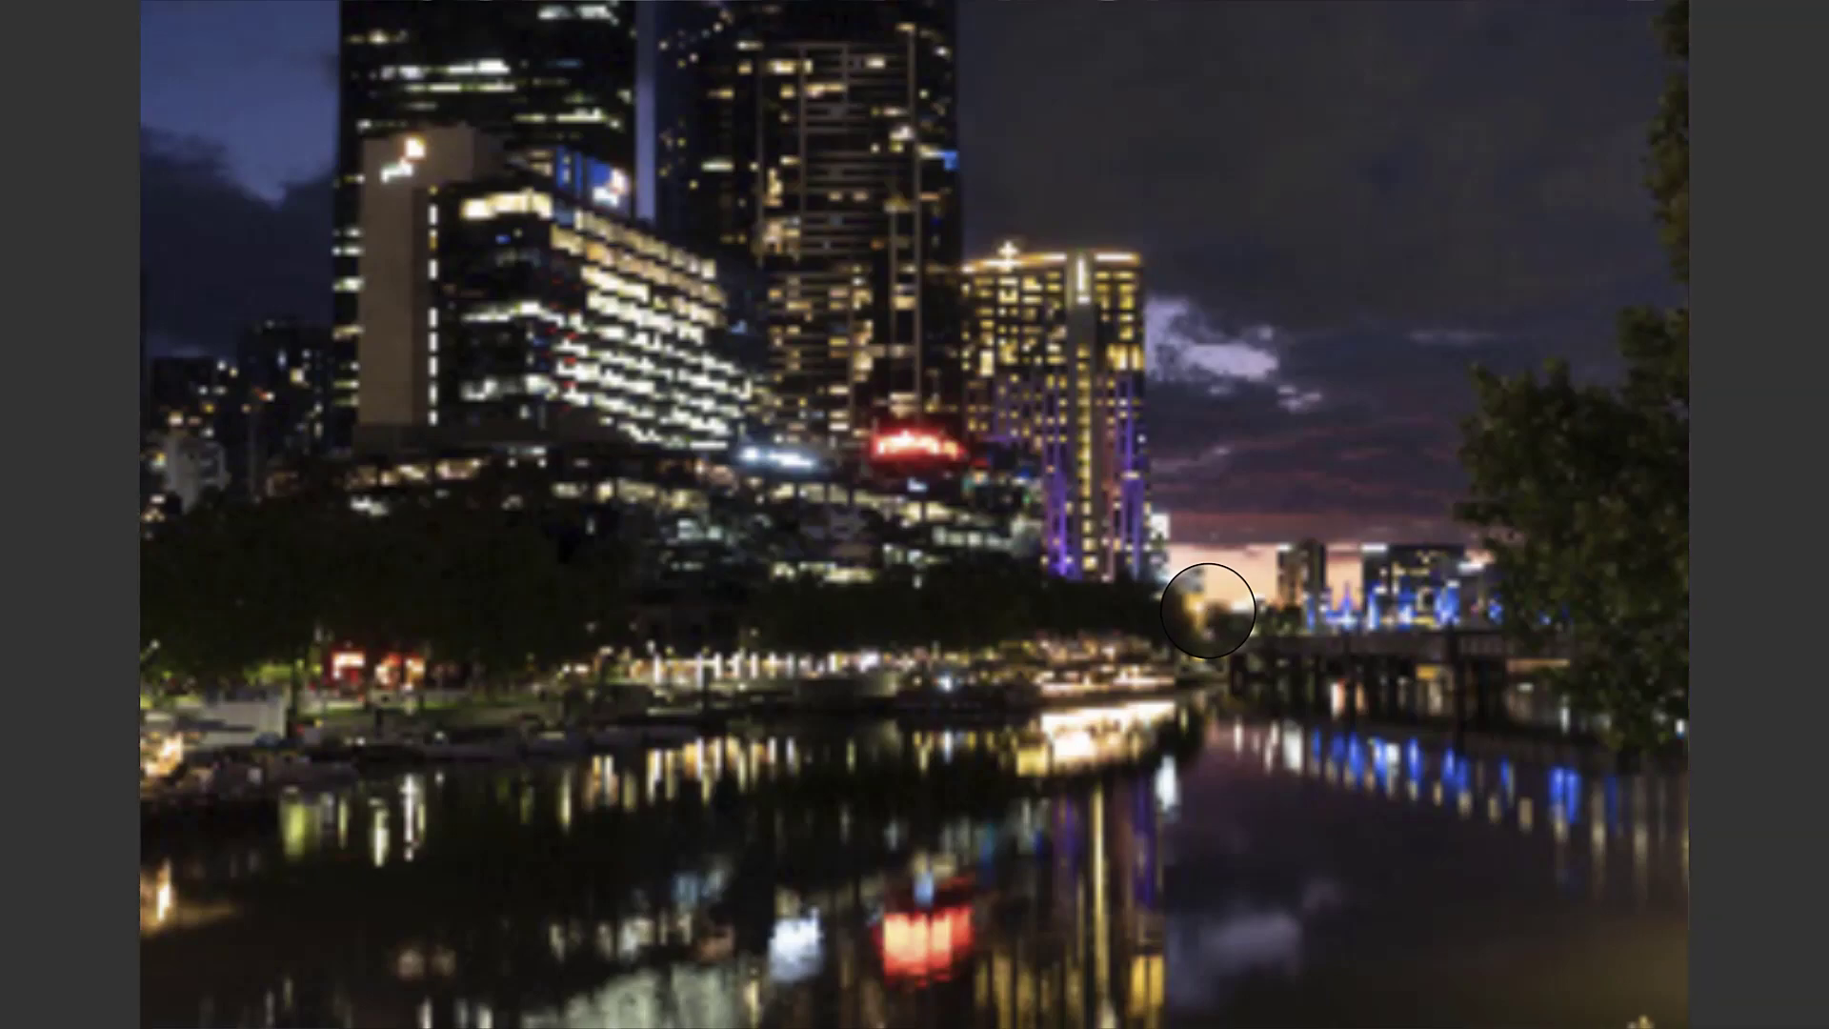
{"action": "left_click", "coordinate": [1206, 611]}
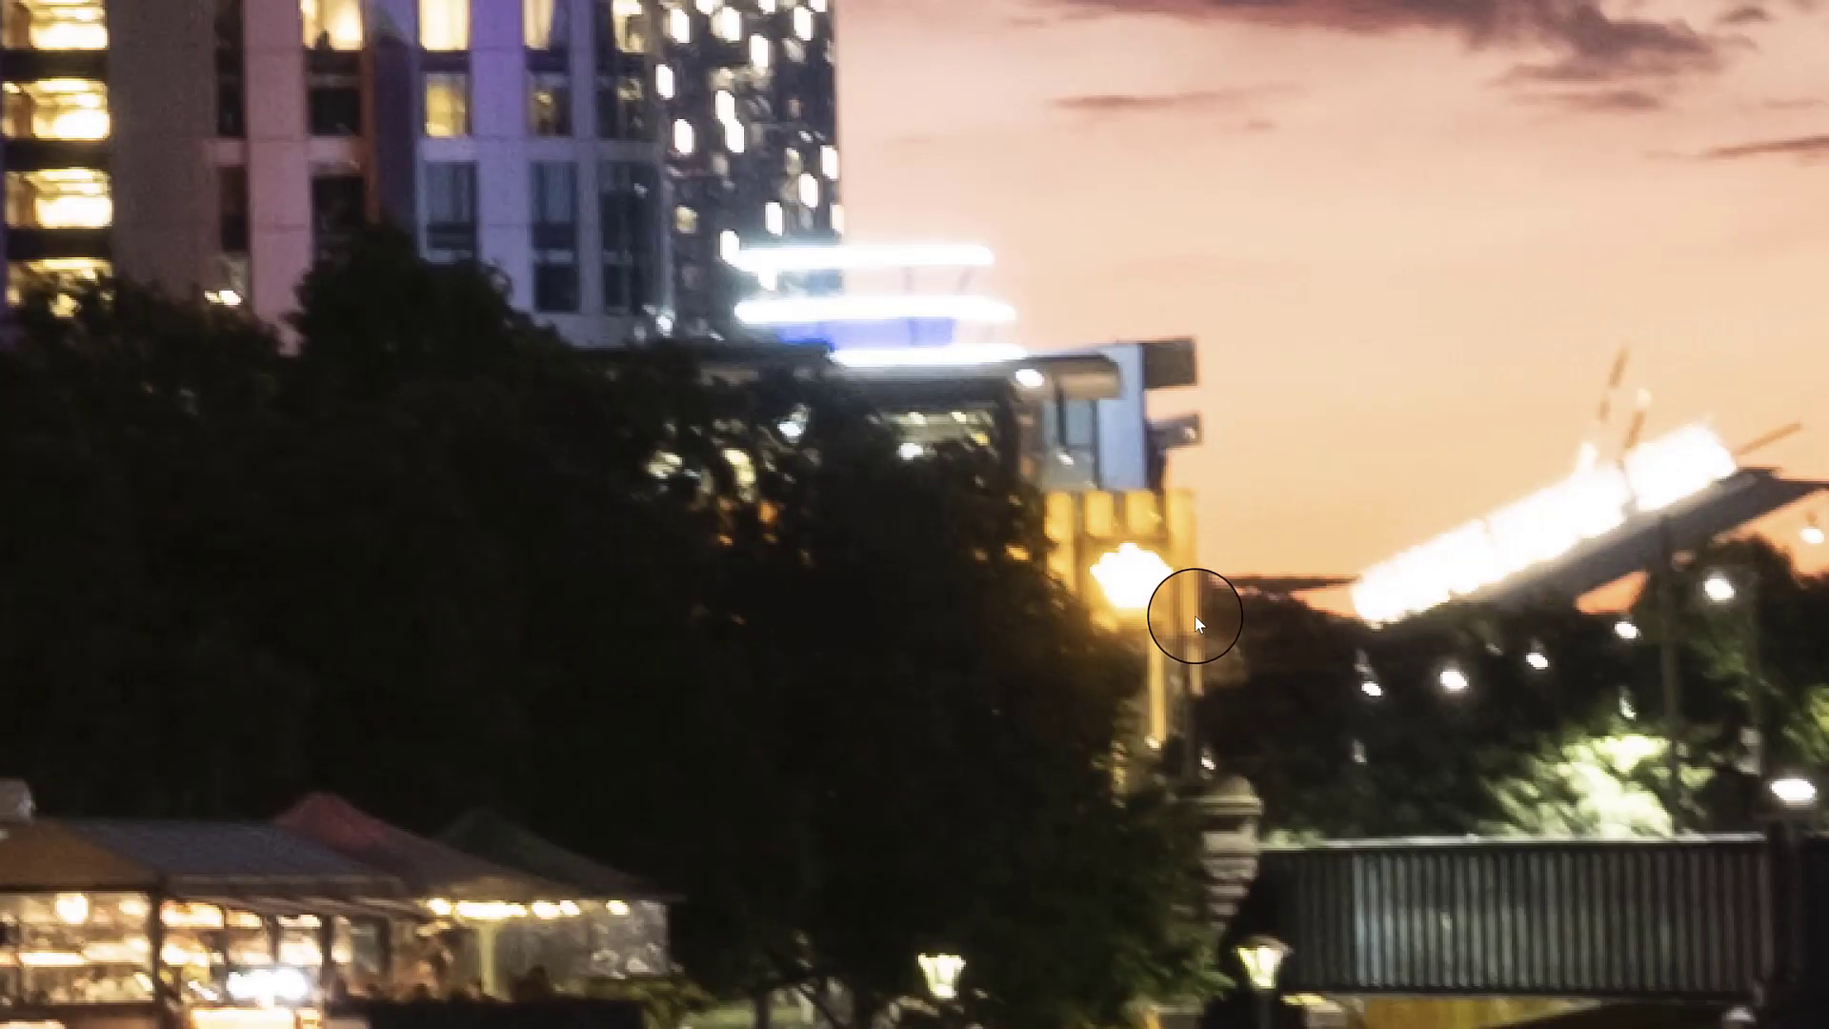
{"action": "left_click", "coordinate": [1195, 618]}
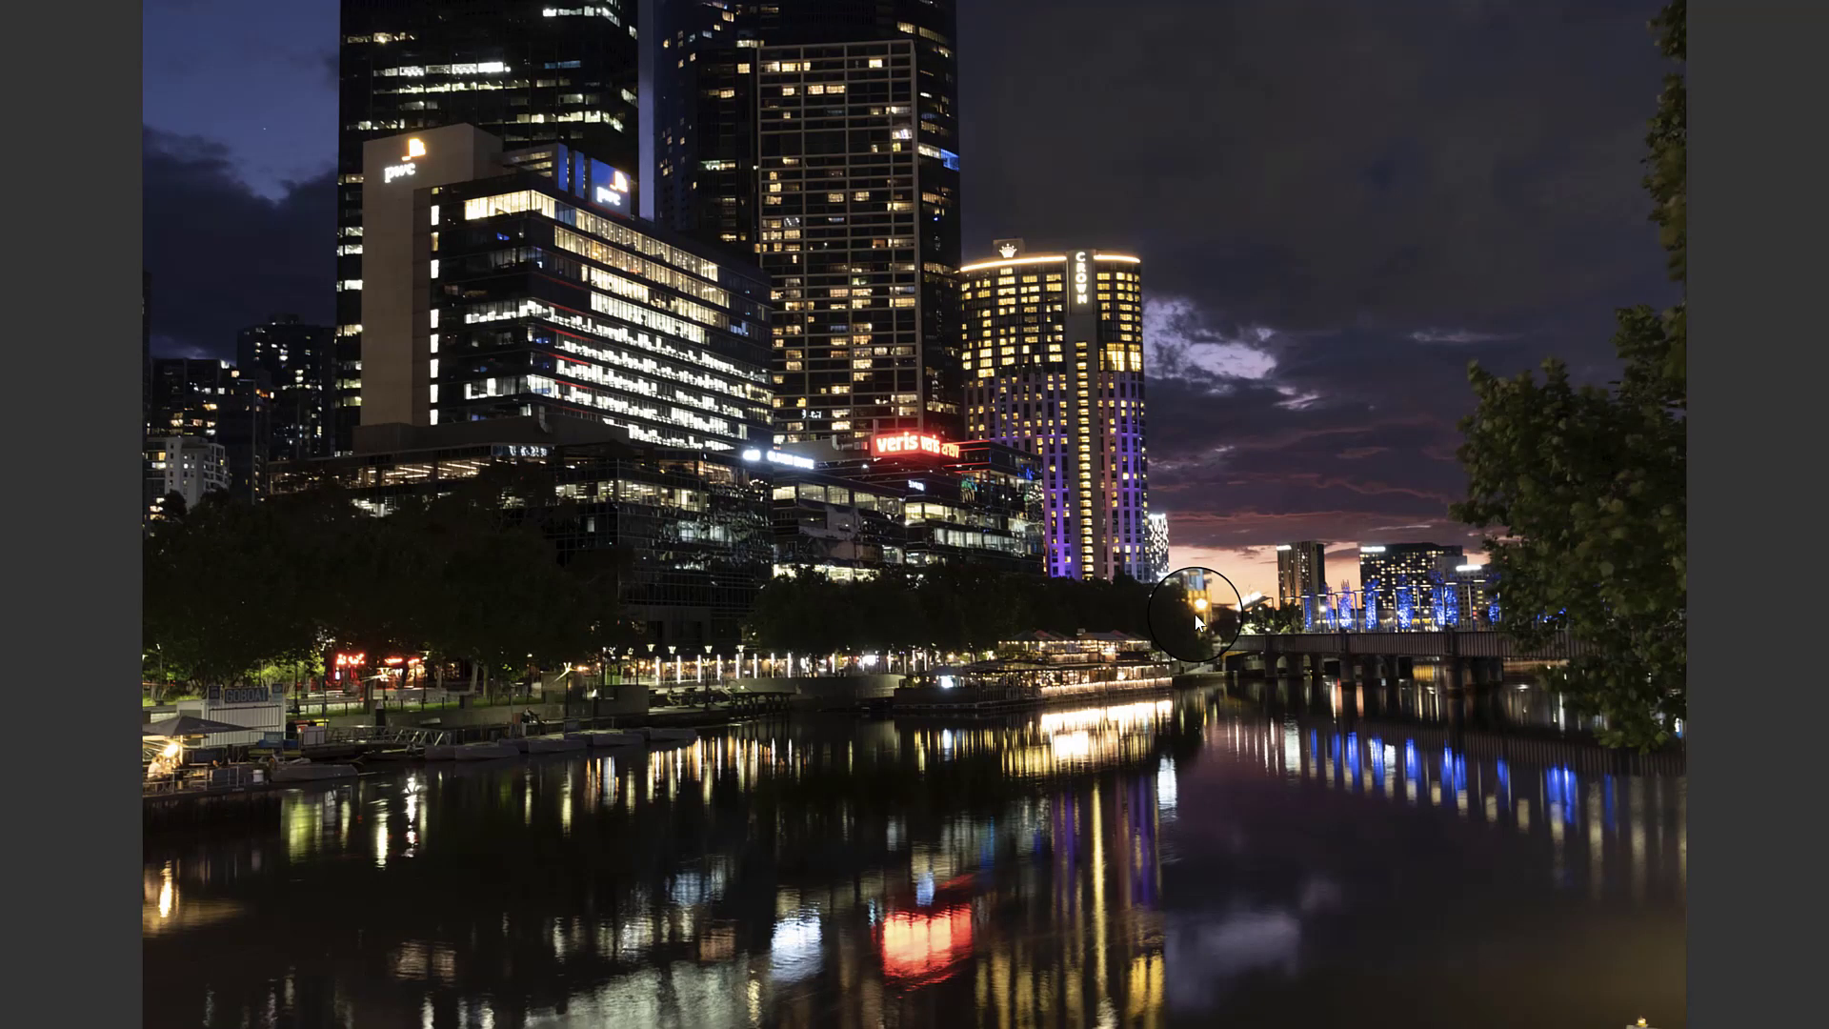
{"action": "key", "text": "space"}
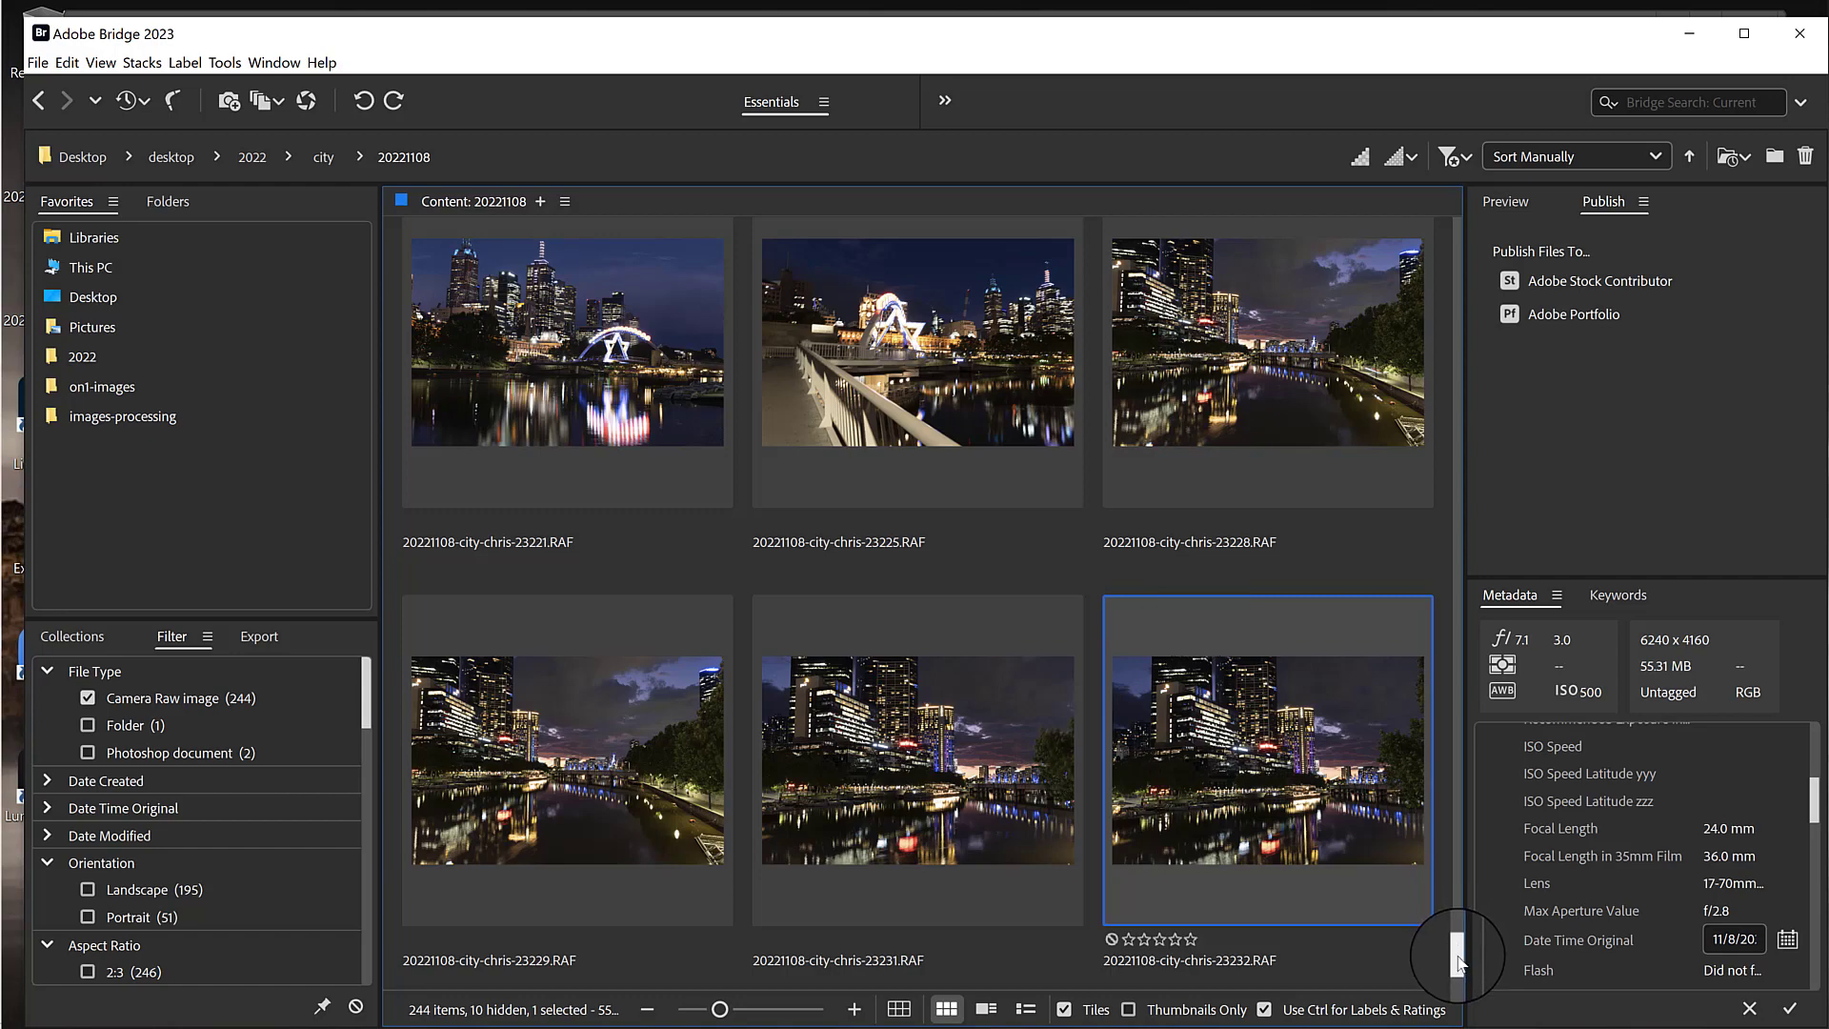
Step: Select sunset photo 23178 and examine its camera data and file properties in the metadata
{"action": "left_click", "coordinate": [1456, 901]}
{"action": "left_click_drag", "start_coordinate": [1455, 901], "coordinate": [1455, 848]}
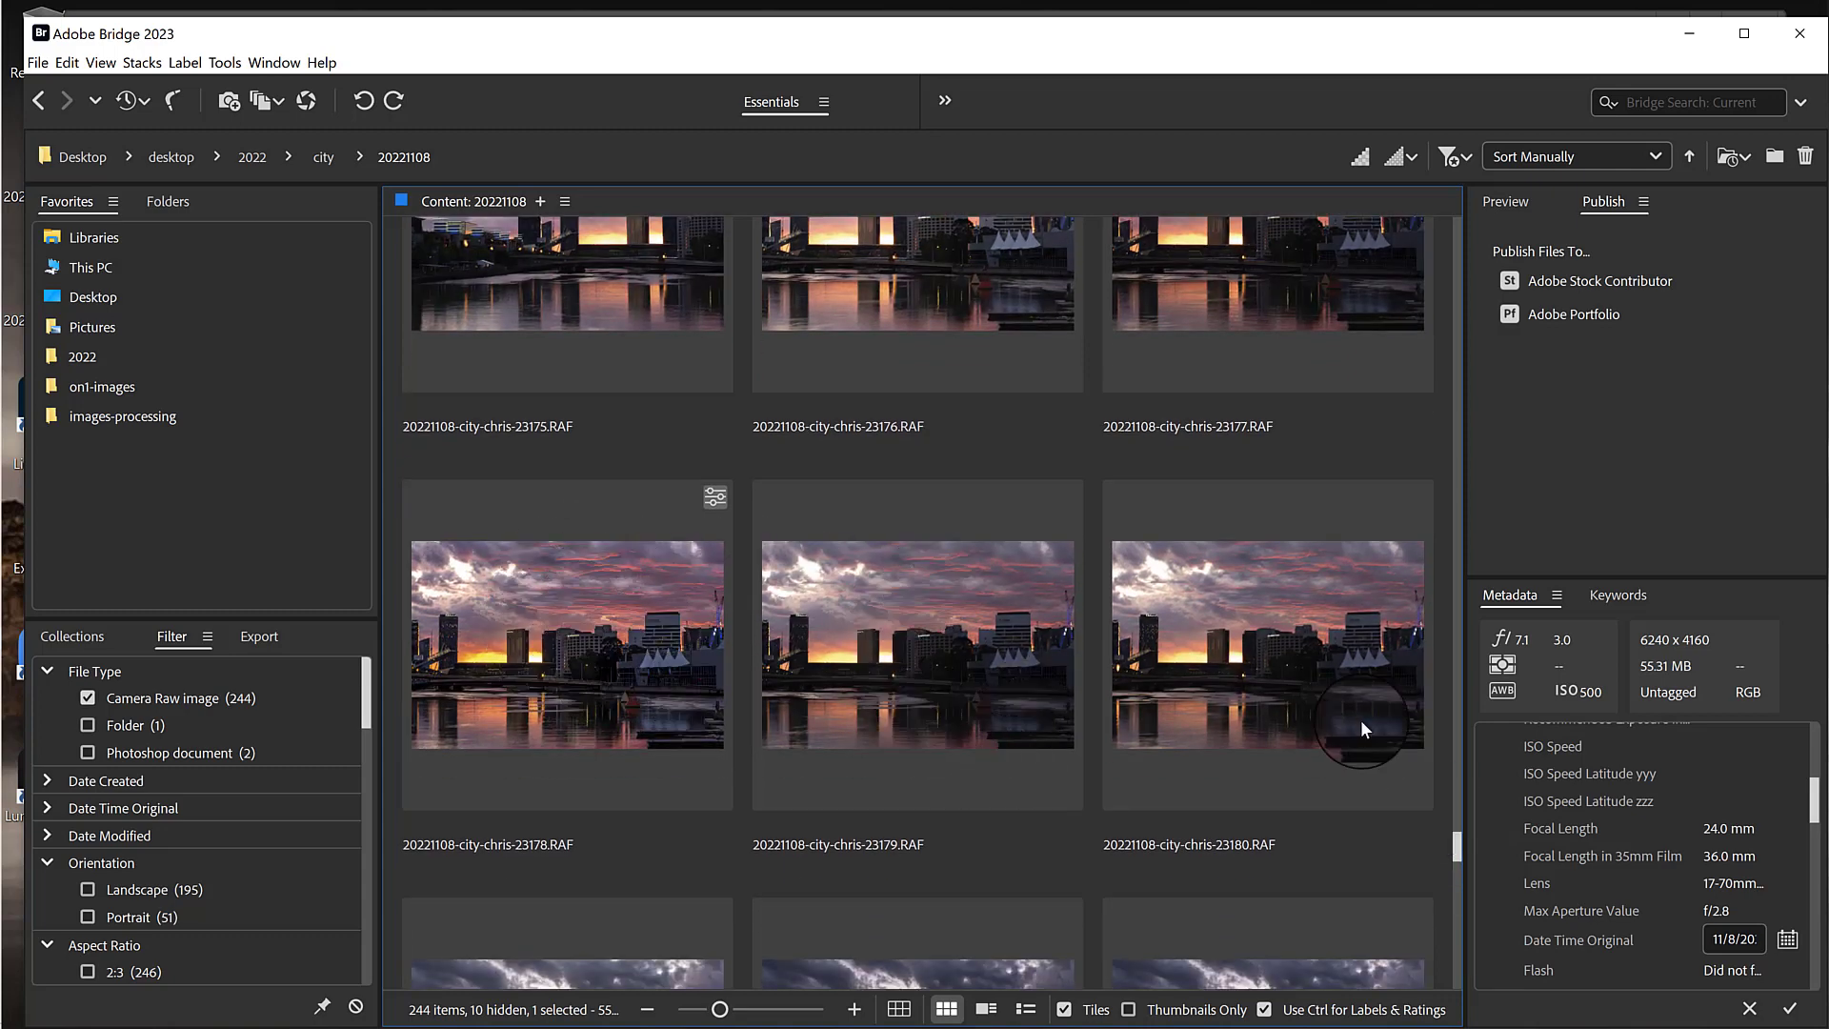
{"action": "left_click_drag", "start_coordinate": [1454, 848], "coordinate": [1454, 844]}
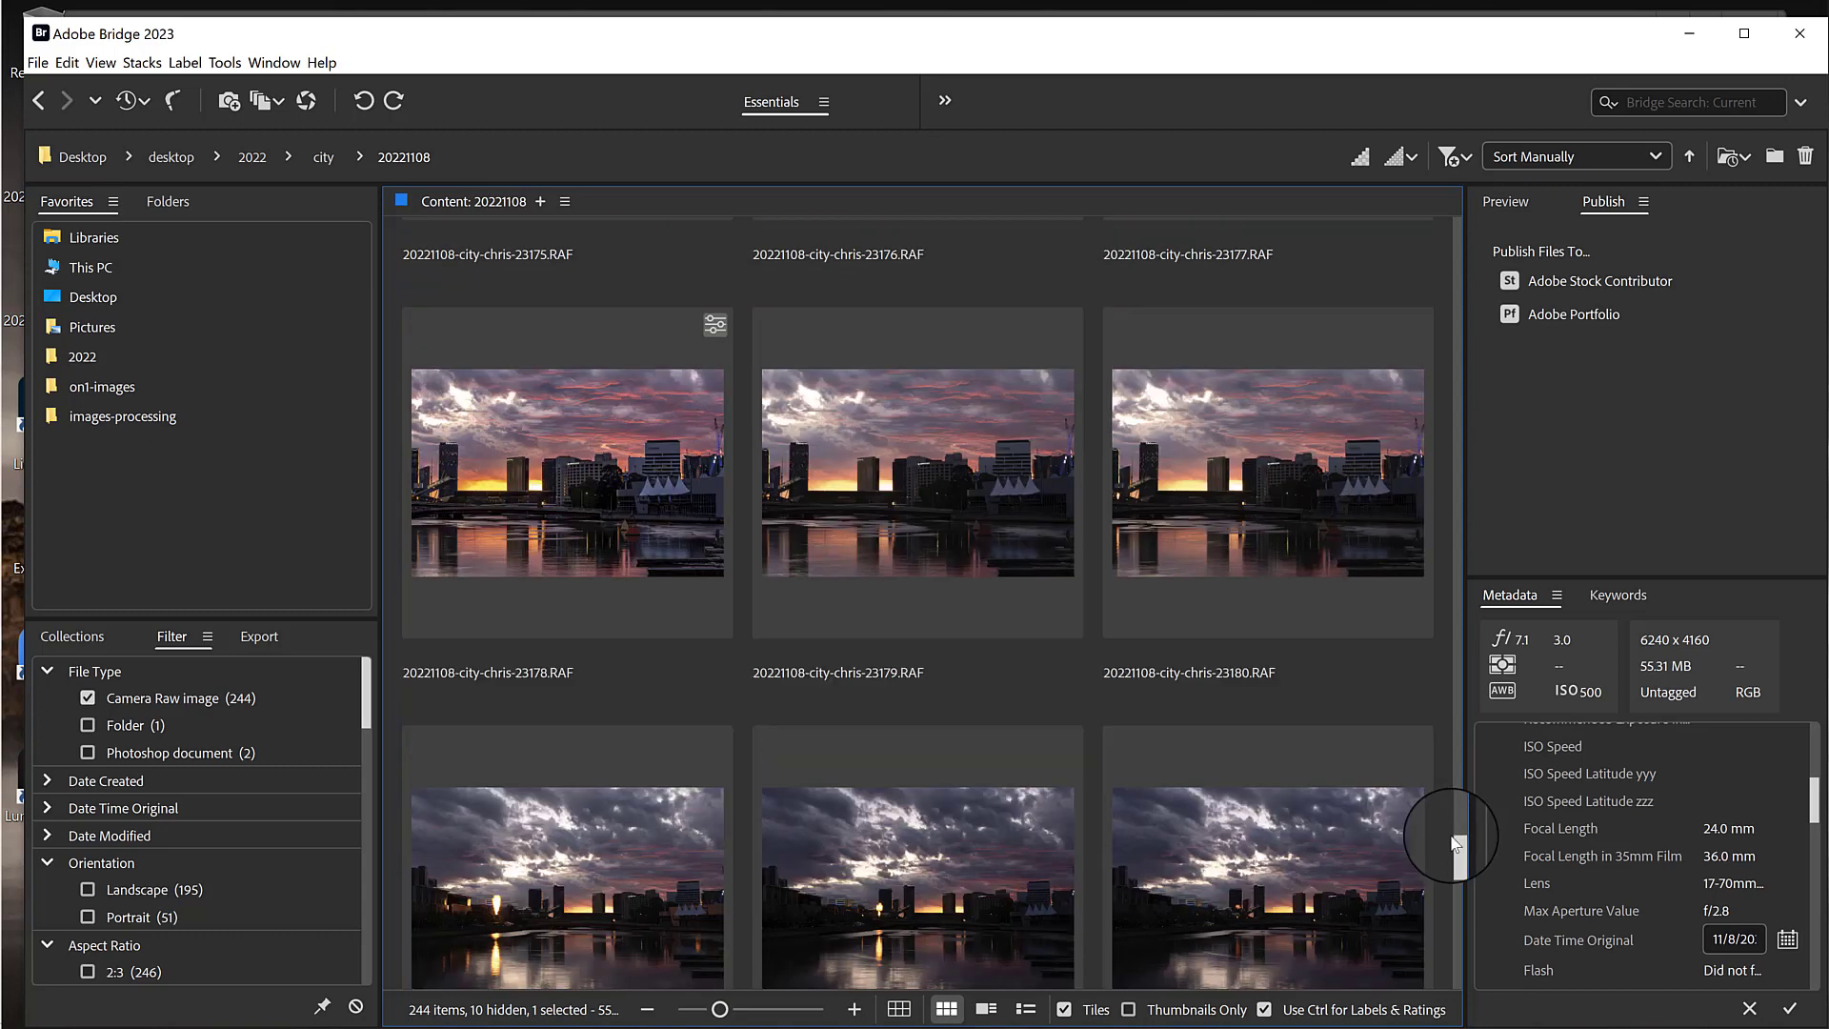
{"action": "left_click", "coordinate": [560, 433]}
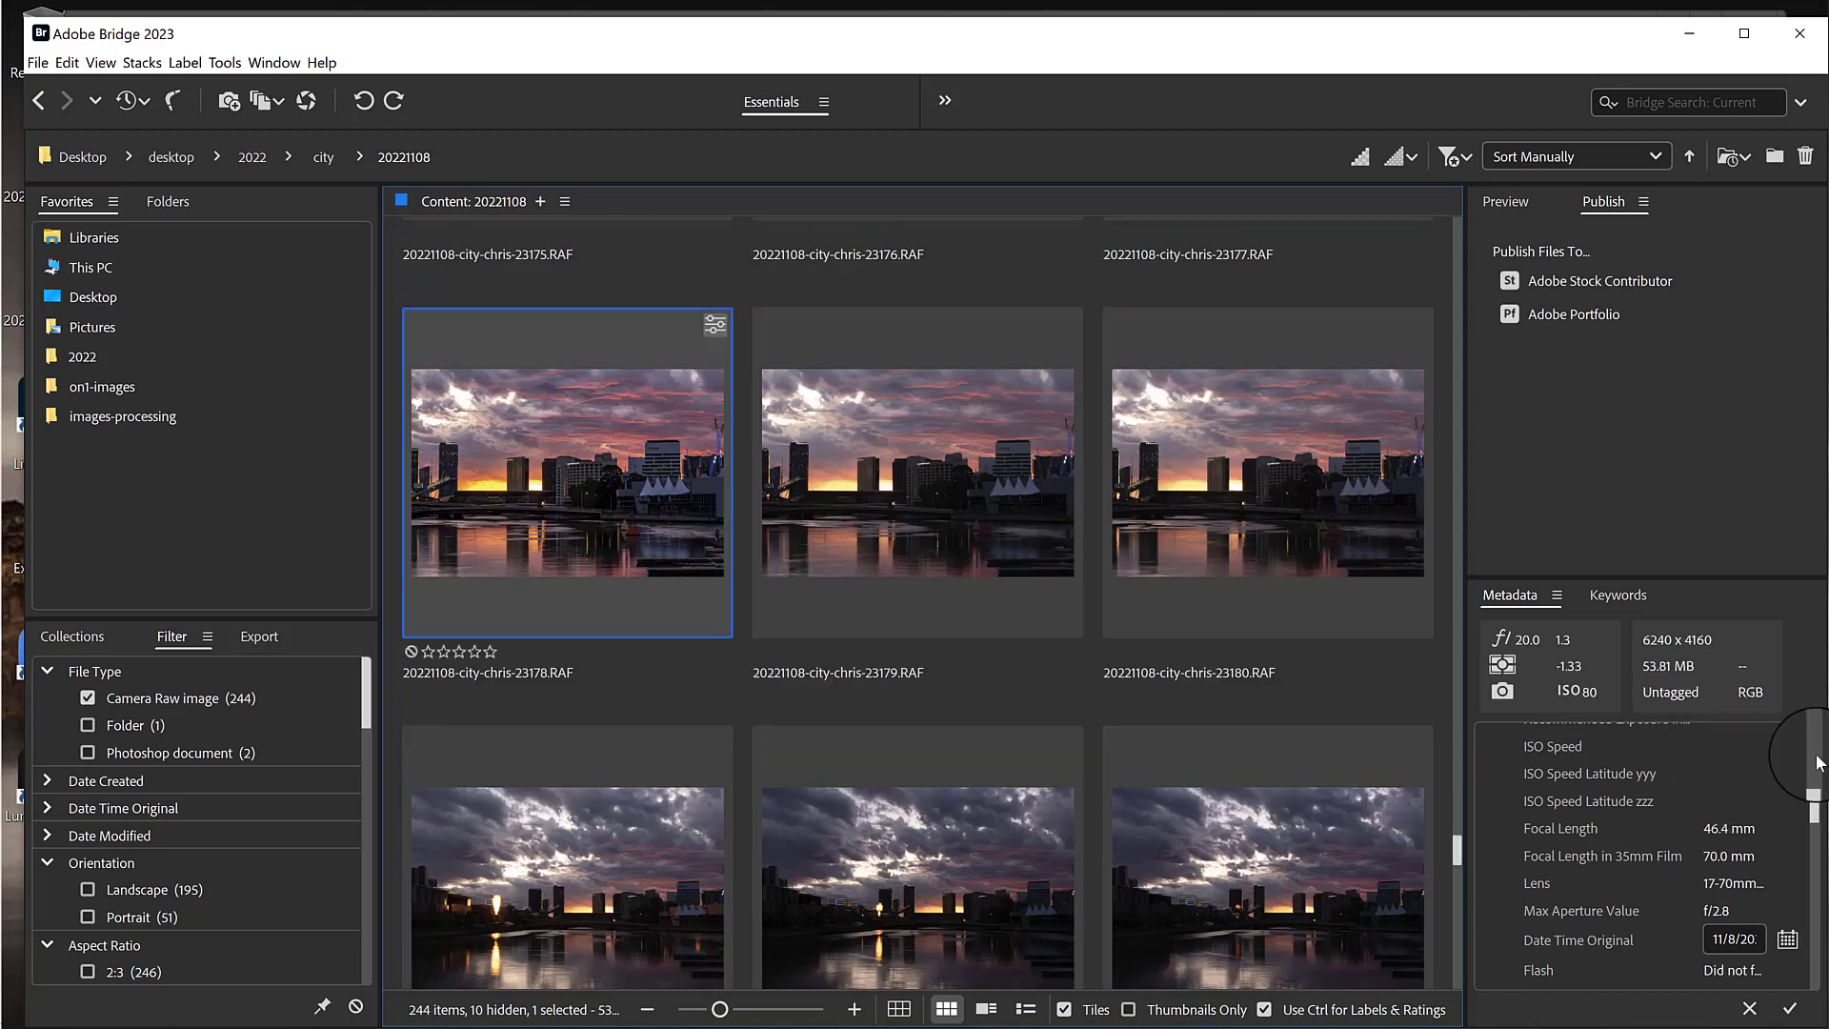
{"action": "left_click", "coordinate": [1821, 803]}
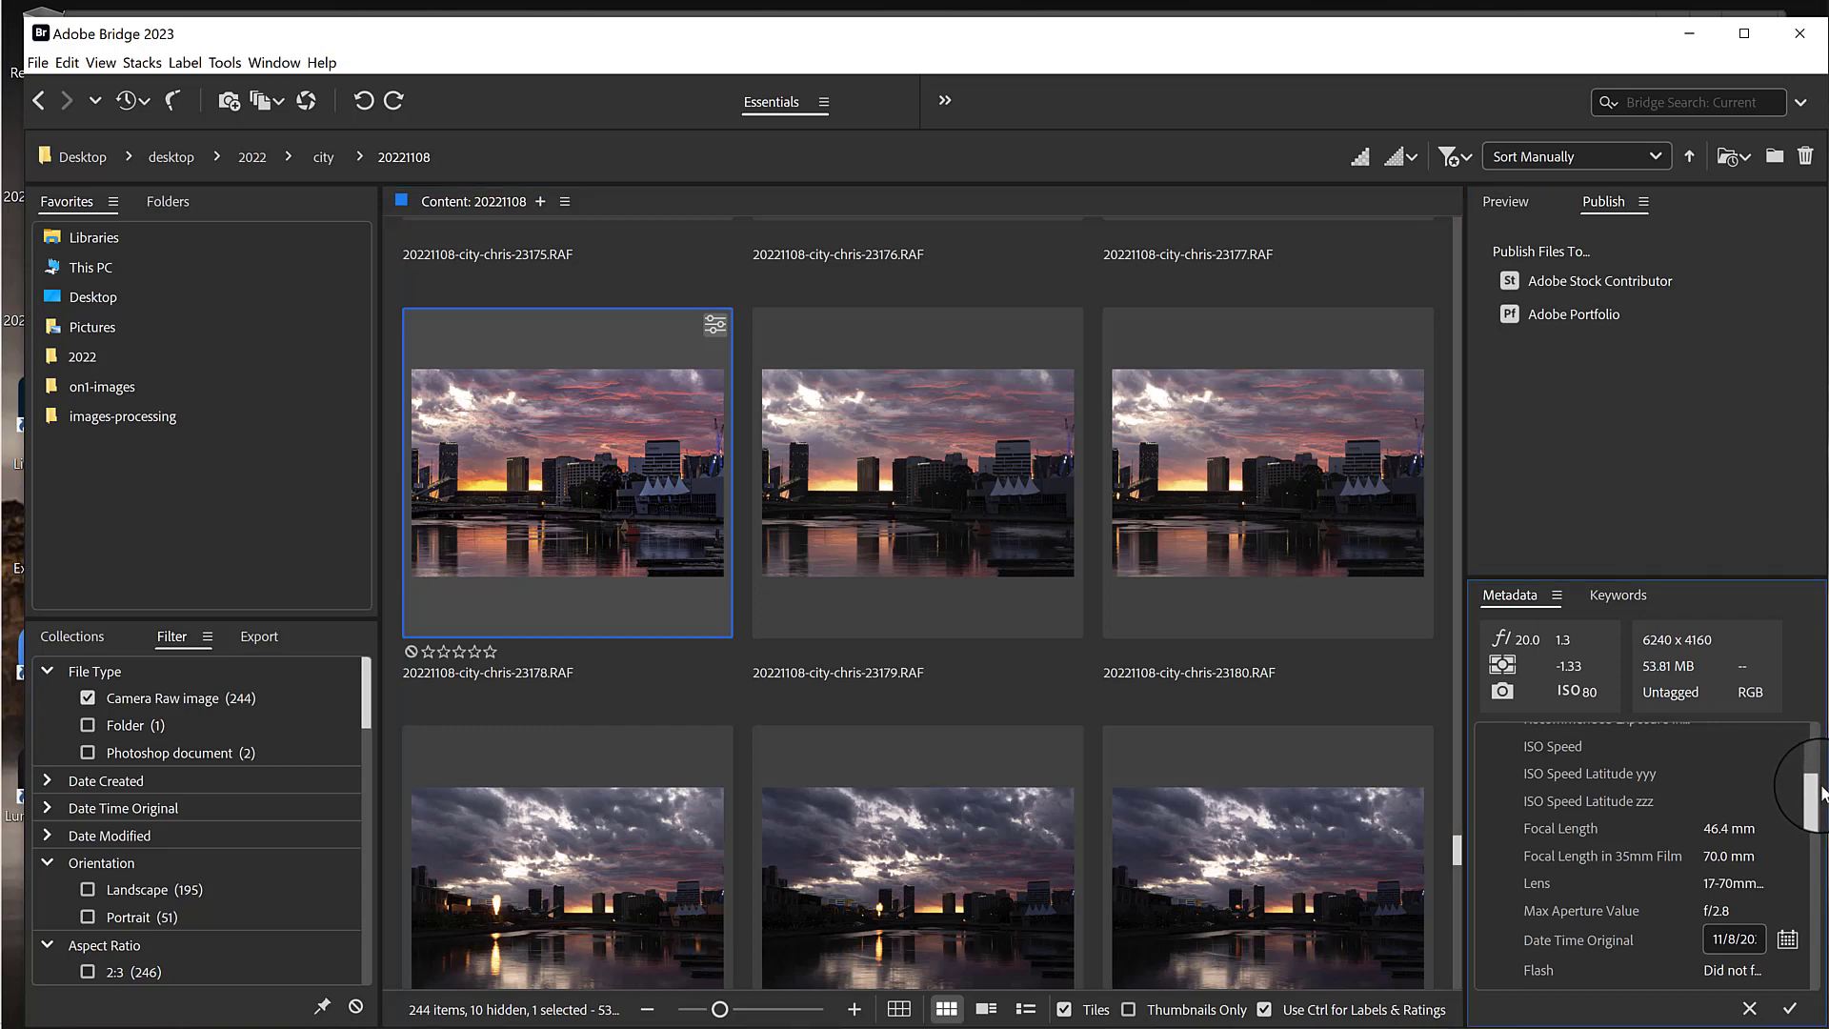
{"action": "scroll", "coordinate": [1800, 752], "scroll_direction": "up", "scroll_amount": 3}
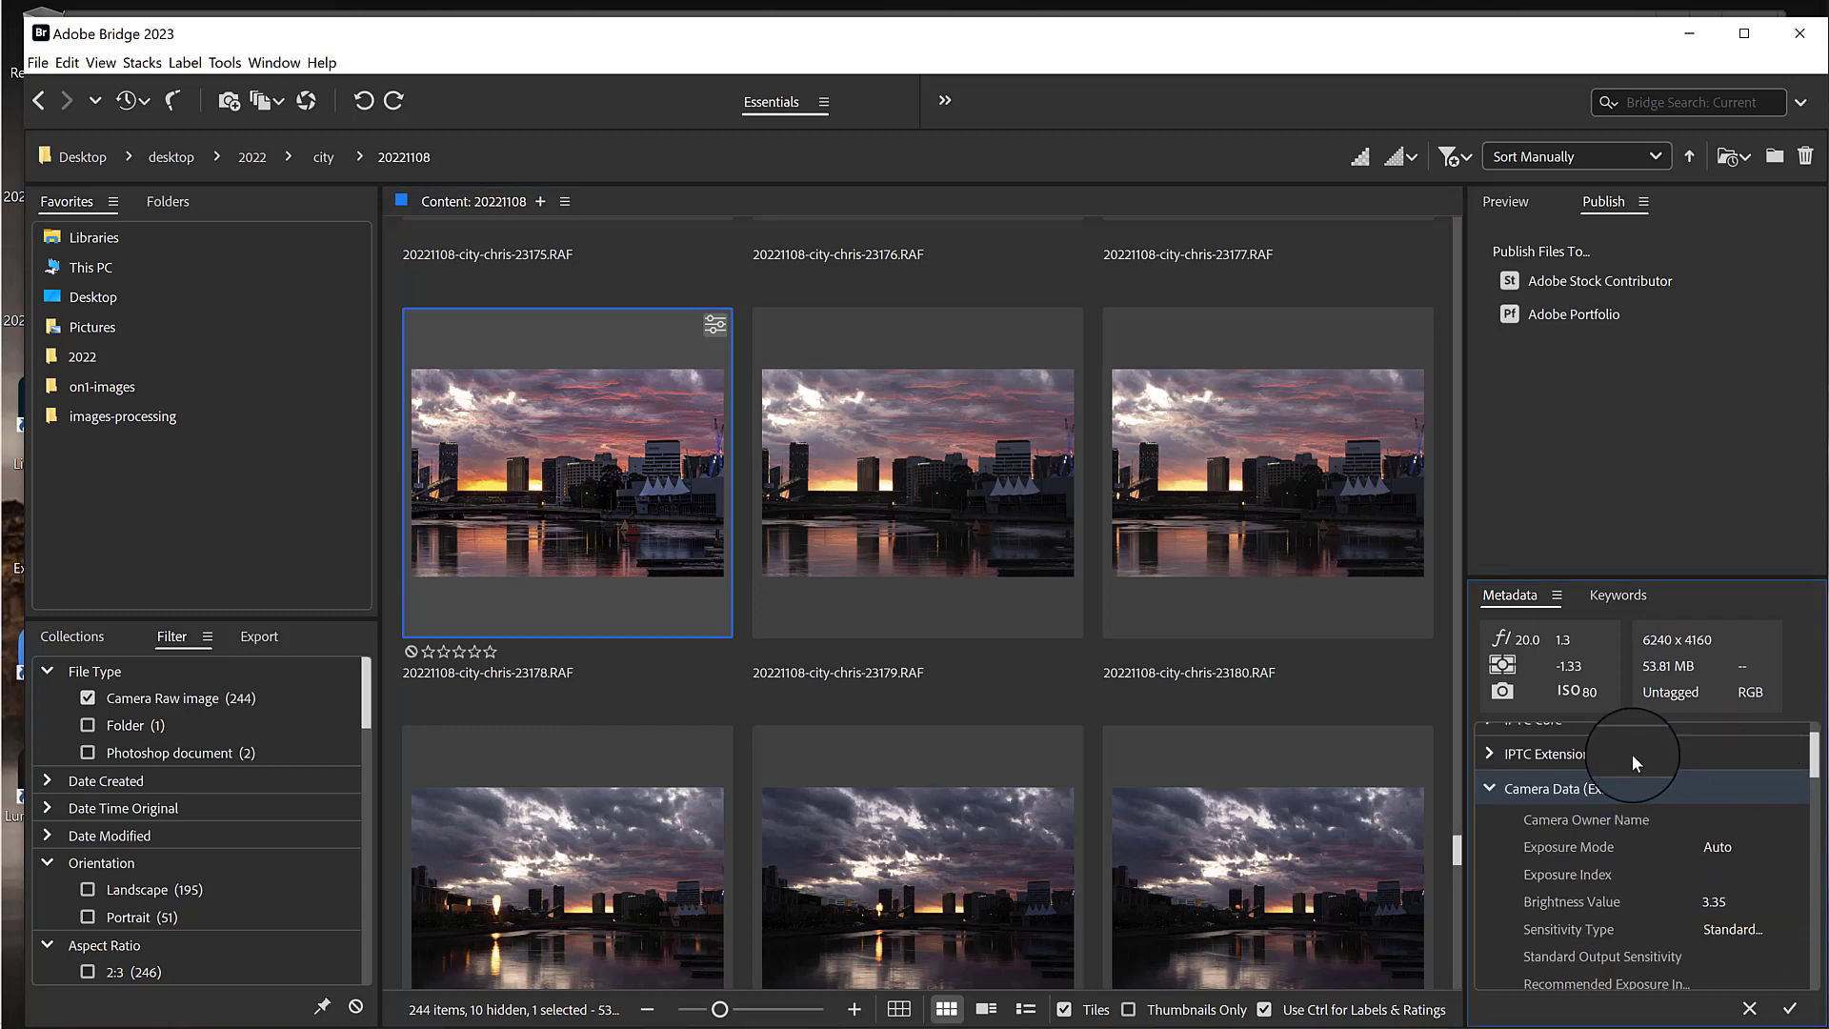
{"action": "scroll", "coordinate": [1801, 748], "scroll_direction": "up", "scroll_amount": 2}
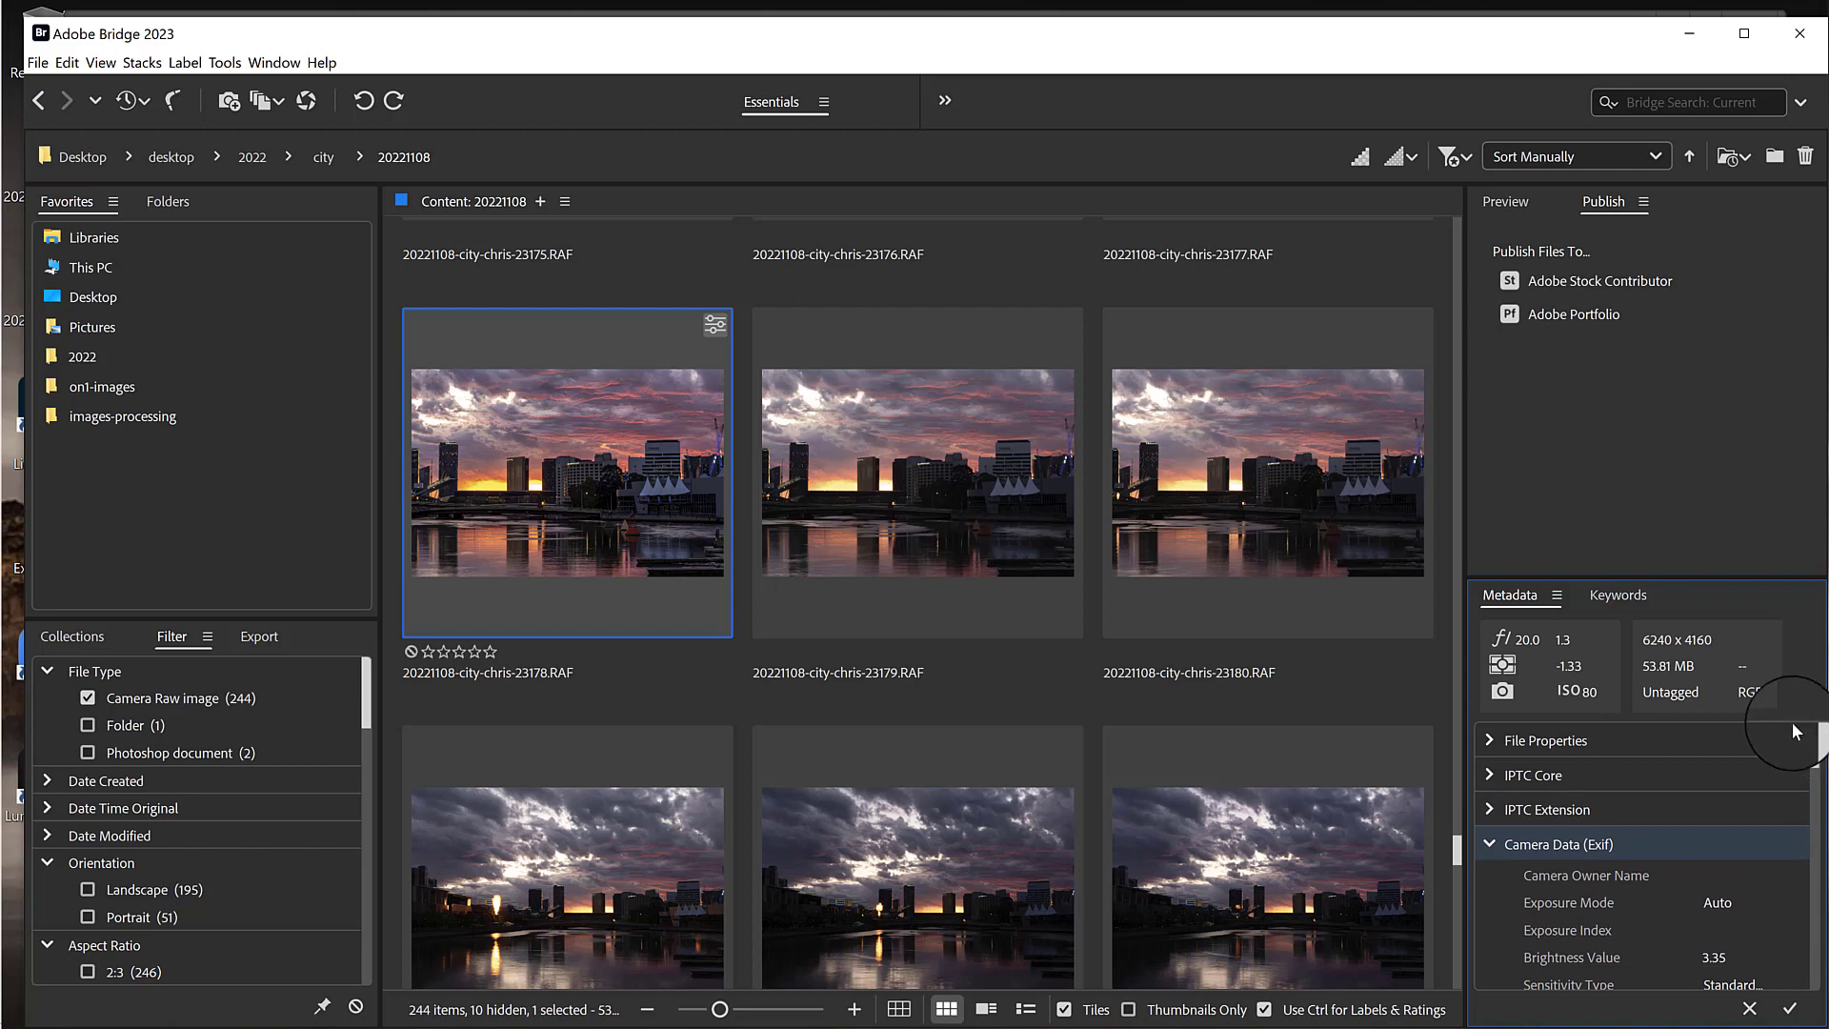
{"action": "left_click", "coordinate": [1500, 743]}
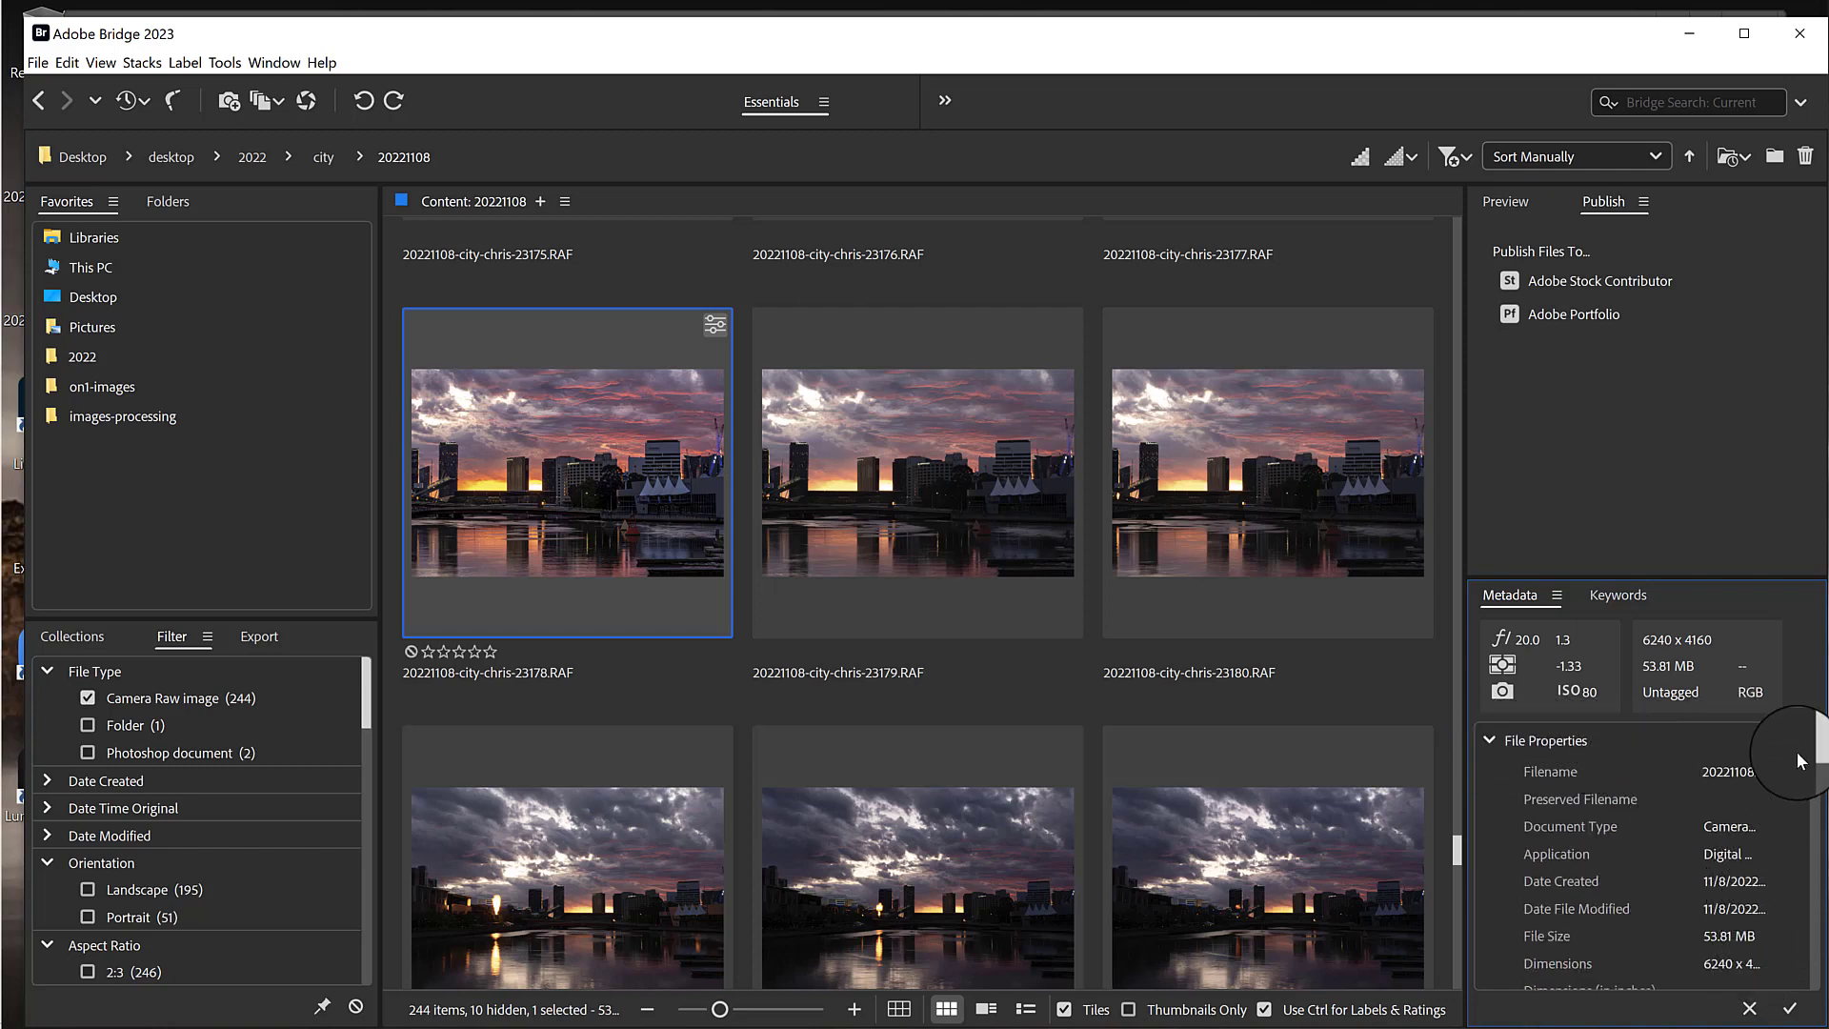
{"action": "mouse_move", "coordinate": [1817, 748]}
{"action": "left_mouse_down"}
{"action": "mouse_move", "coordinate": [1818, 785]}
{"action": "mouse_move", "coordinate": [1805, 741]}
{"action": "left_mouse_up"}
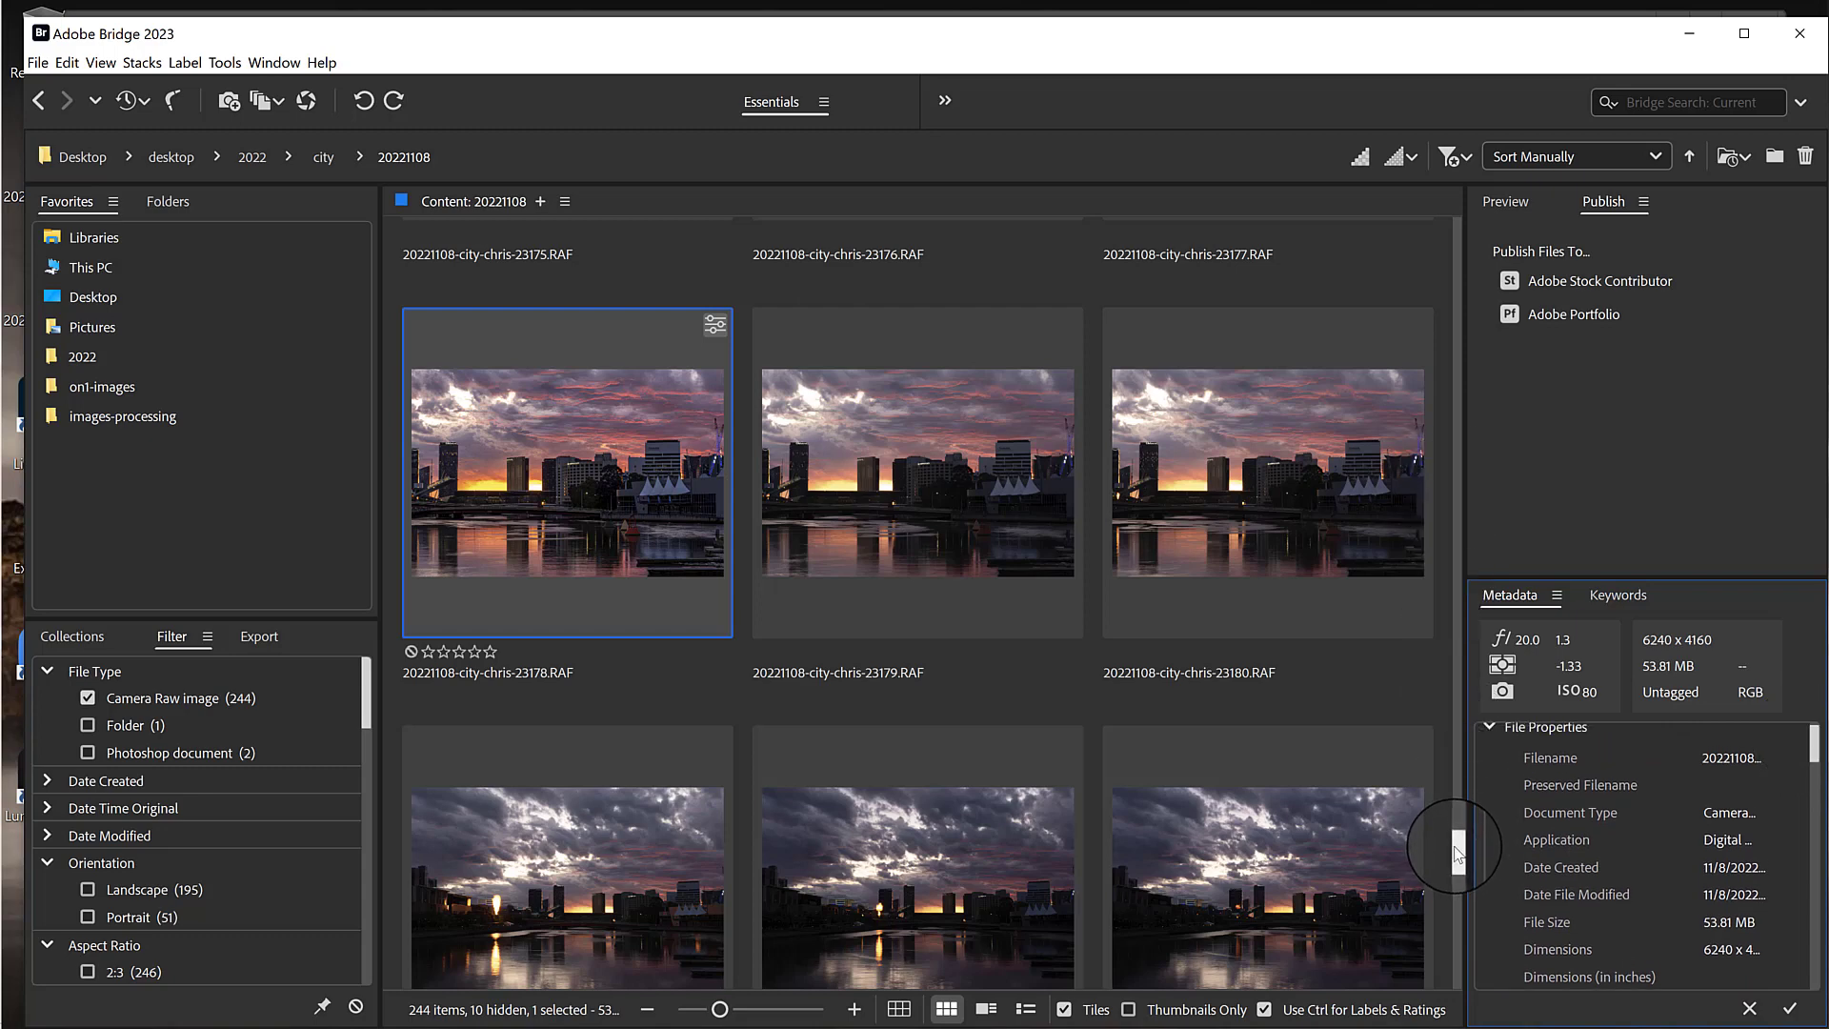
Step: Open night river photo 23232 in Camera Raw
{"action": "scroll", "coordinate": [1457, 862], "scroll_direction": "down", "scroll_amount": 2}
{"action": "left_click_drag", "start_coordinate": [1457, 862], "coordinate": [1454, 949]}
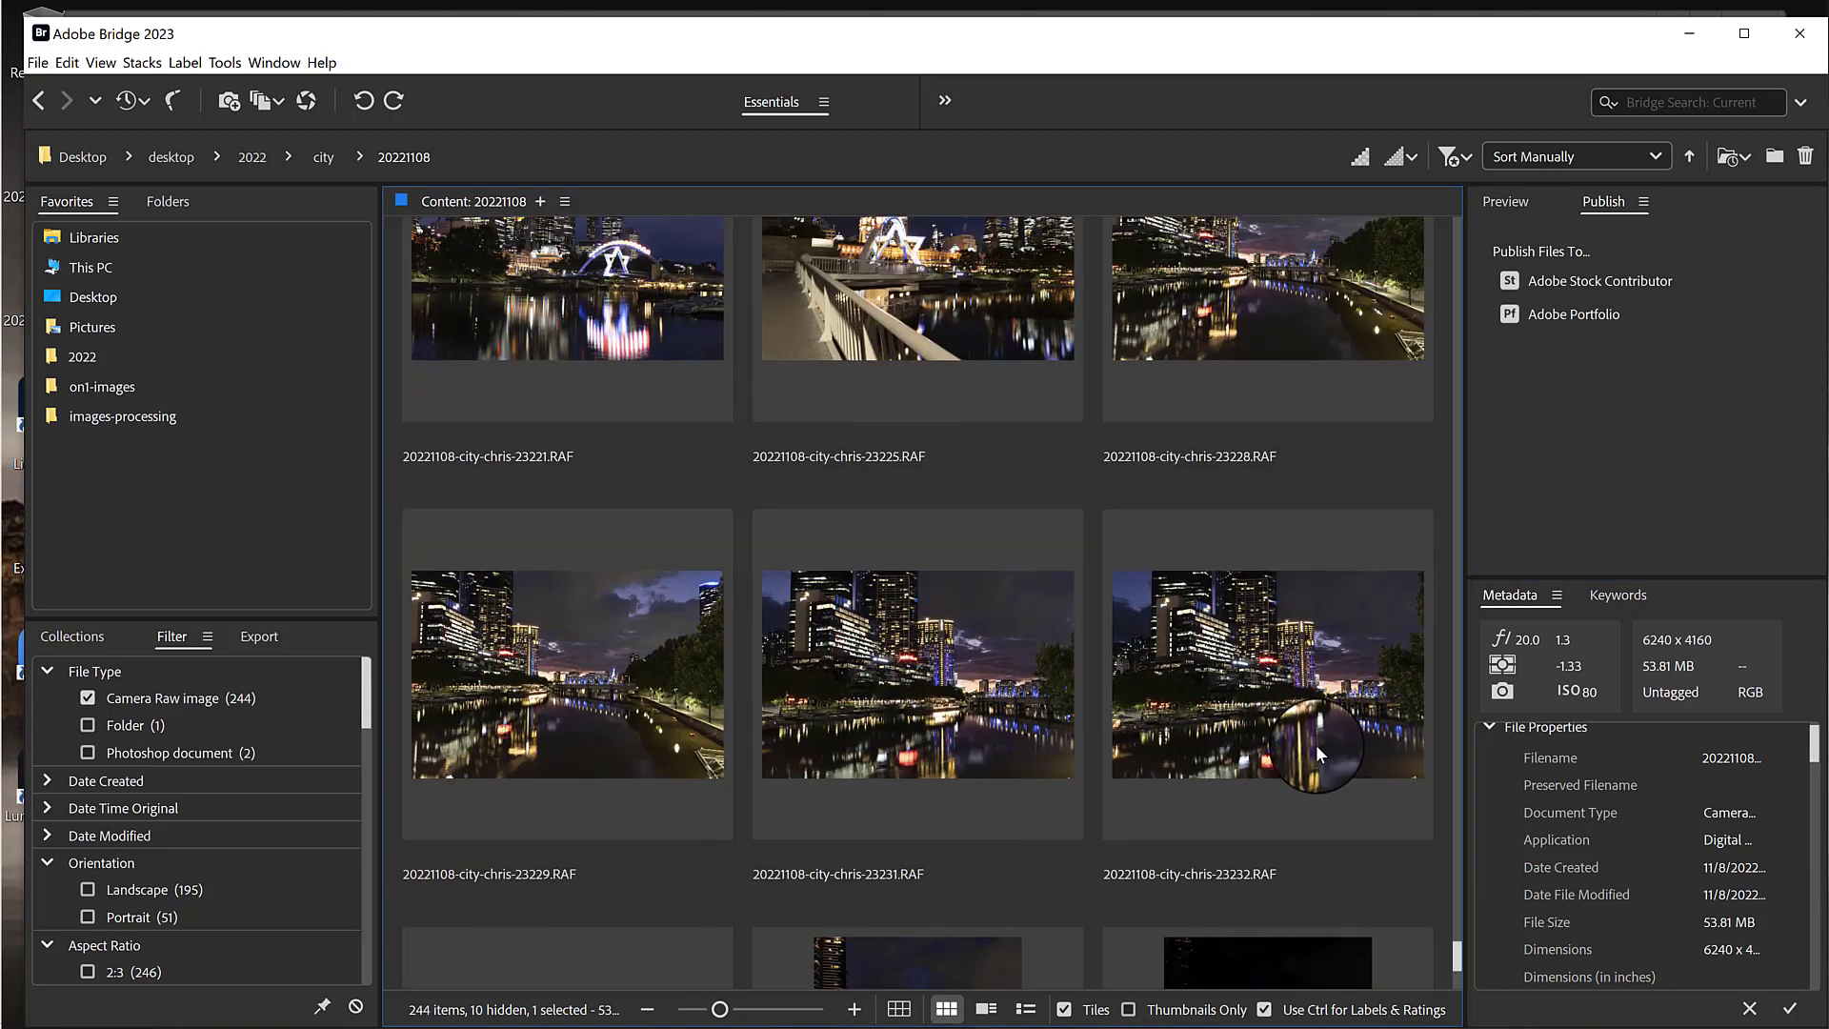
{"action": "left_click", "coordinate": [1328, 638]}
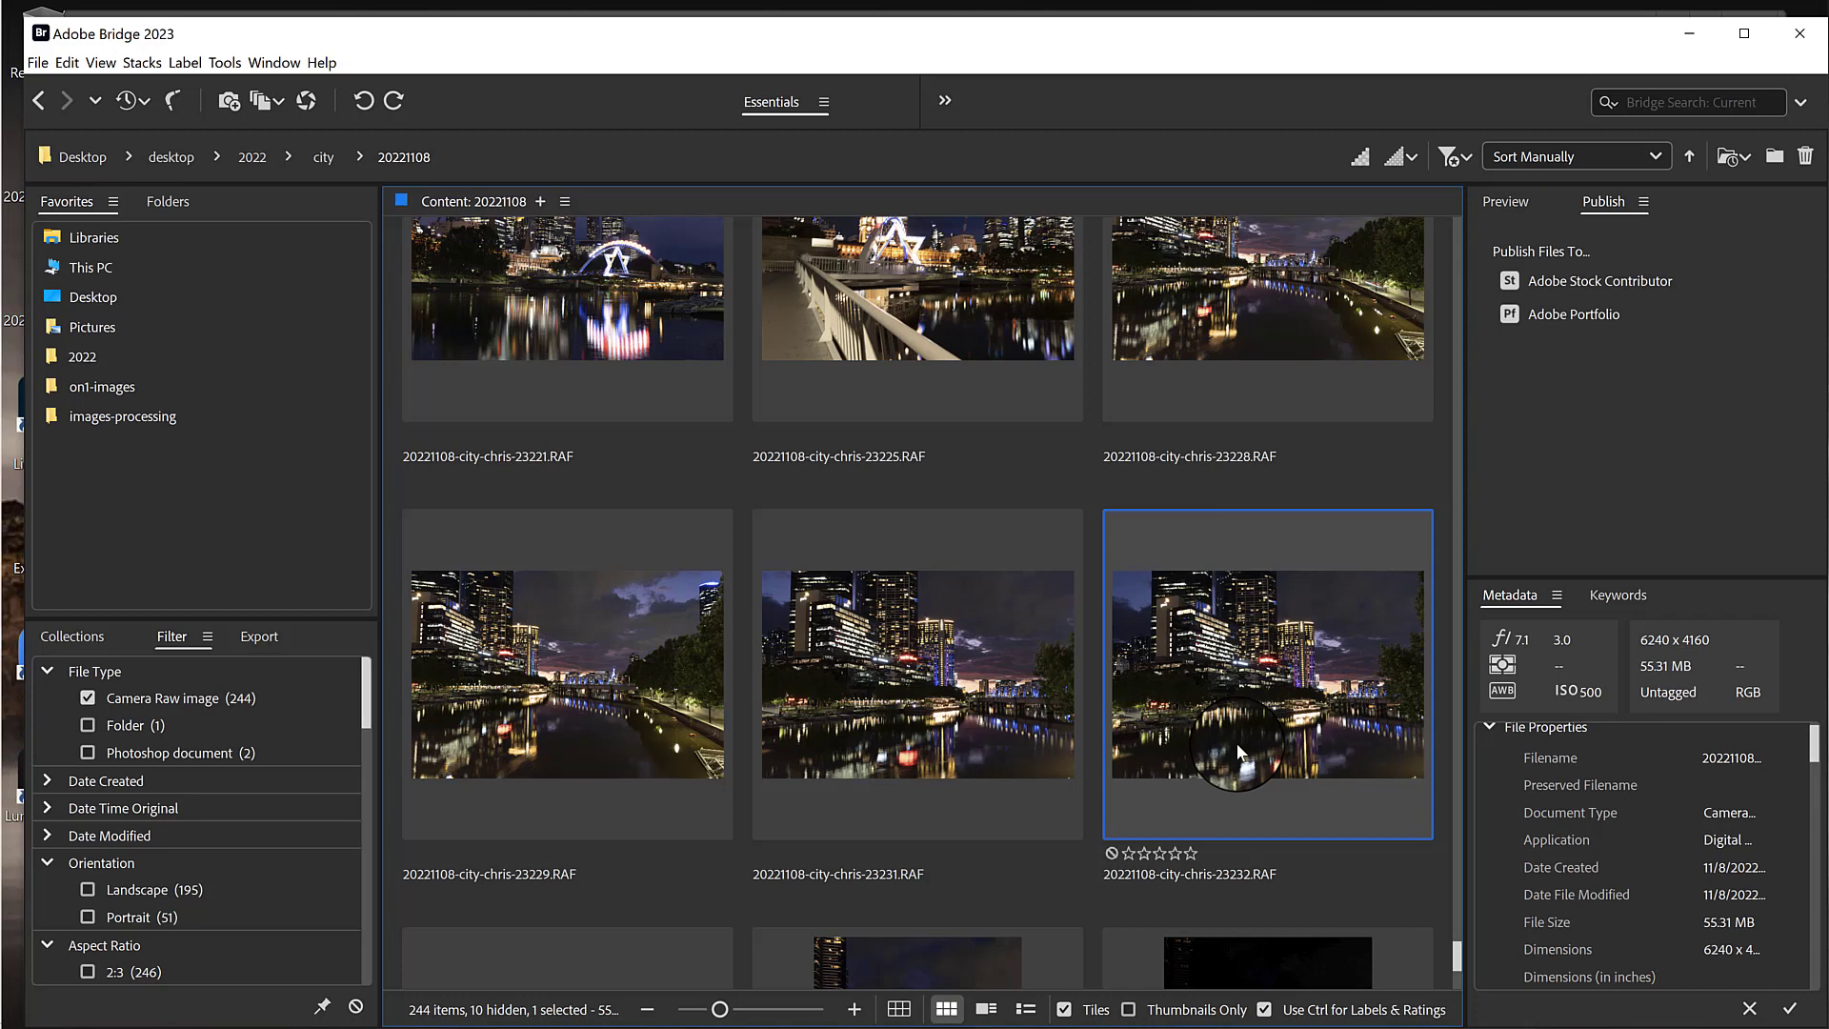
{"action": "double_click", "coordinate": [1276, 654]}
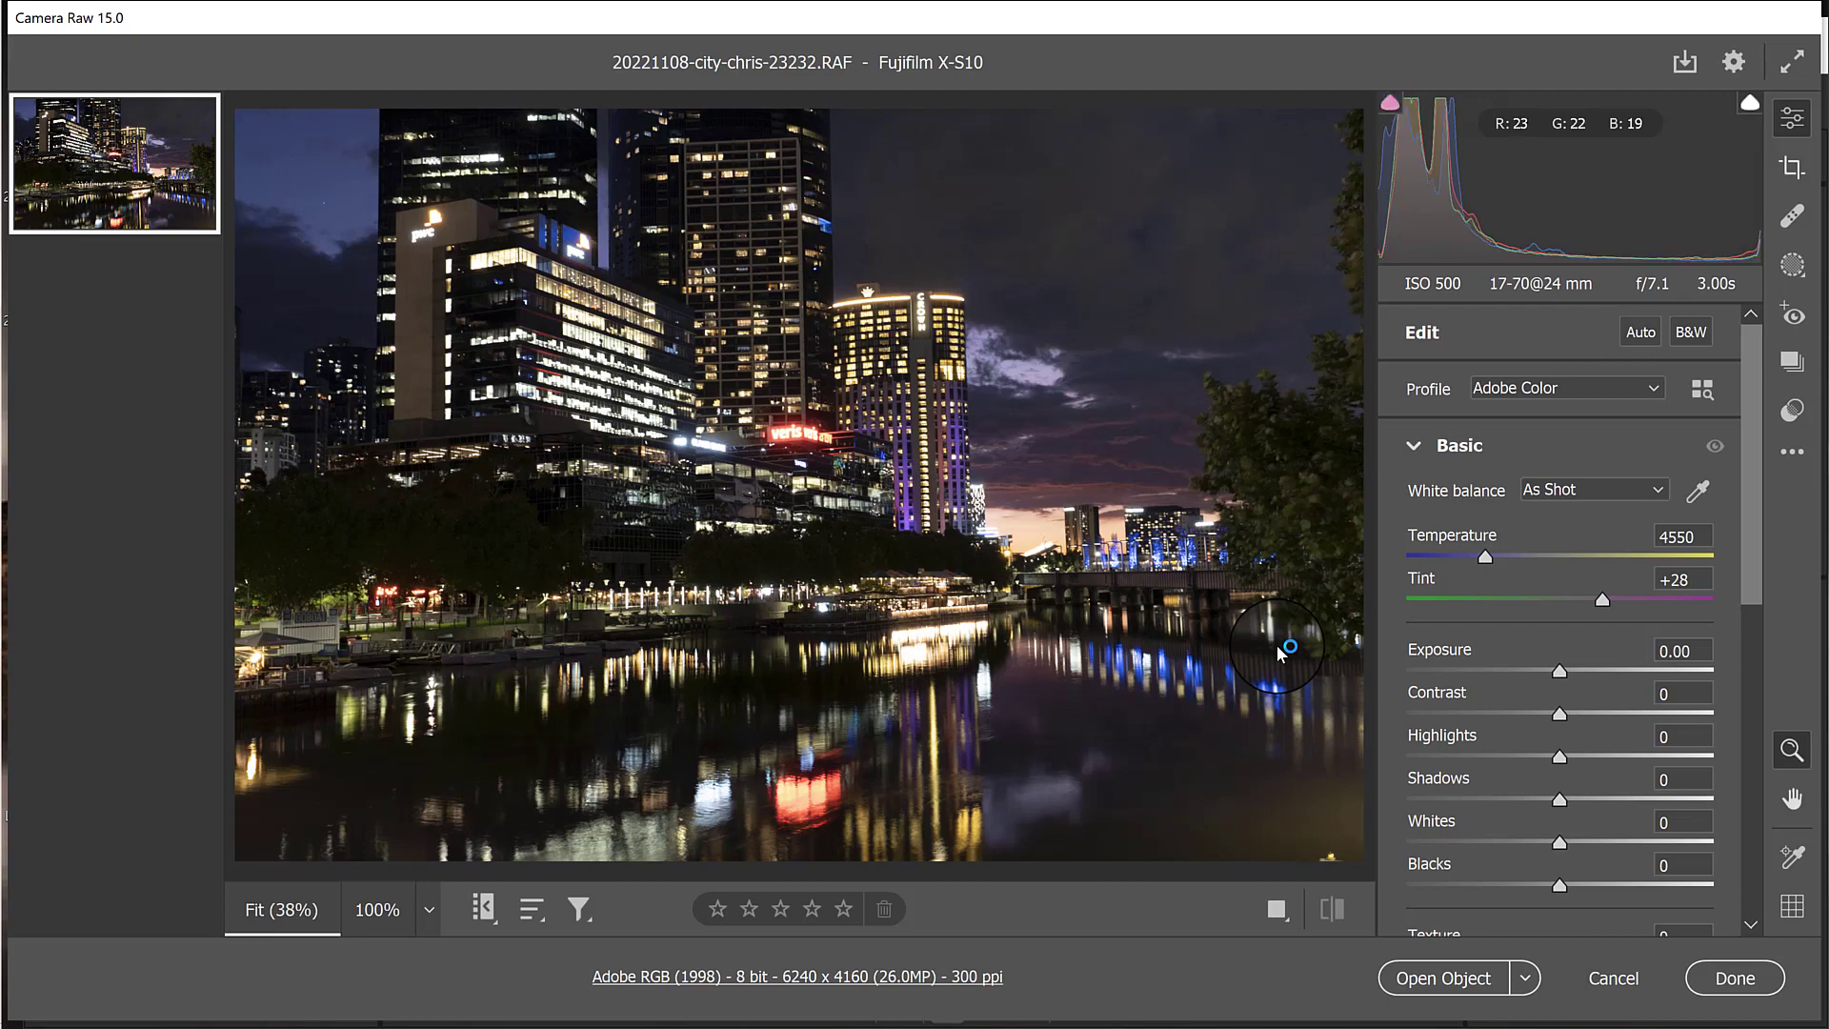
Step: Straighten the photo with the Crop tool's Straighten option, using a short reference line beside the lit tower near the sunset
{"action": "left_click", "coordinate": [1792, 168]}
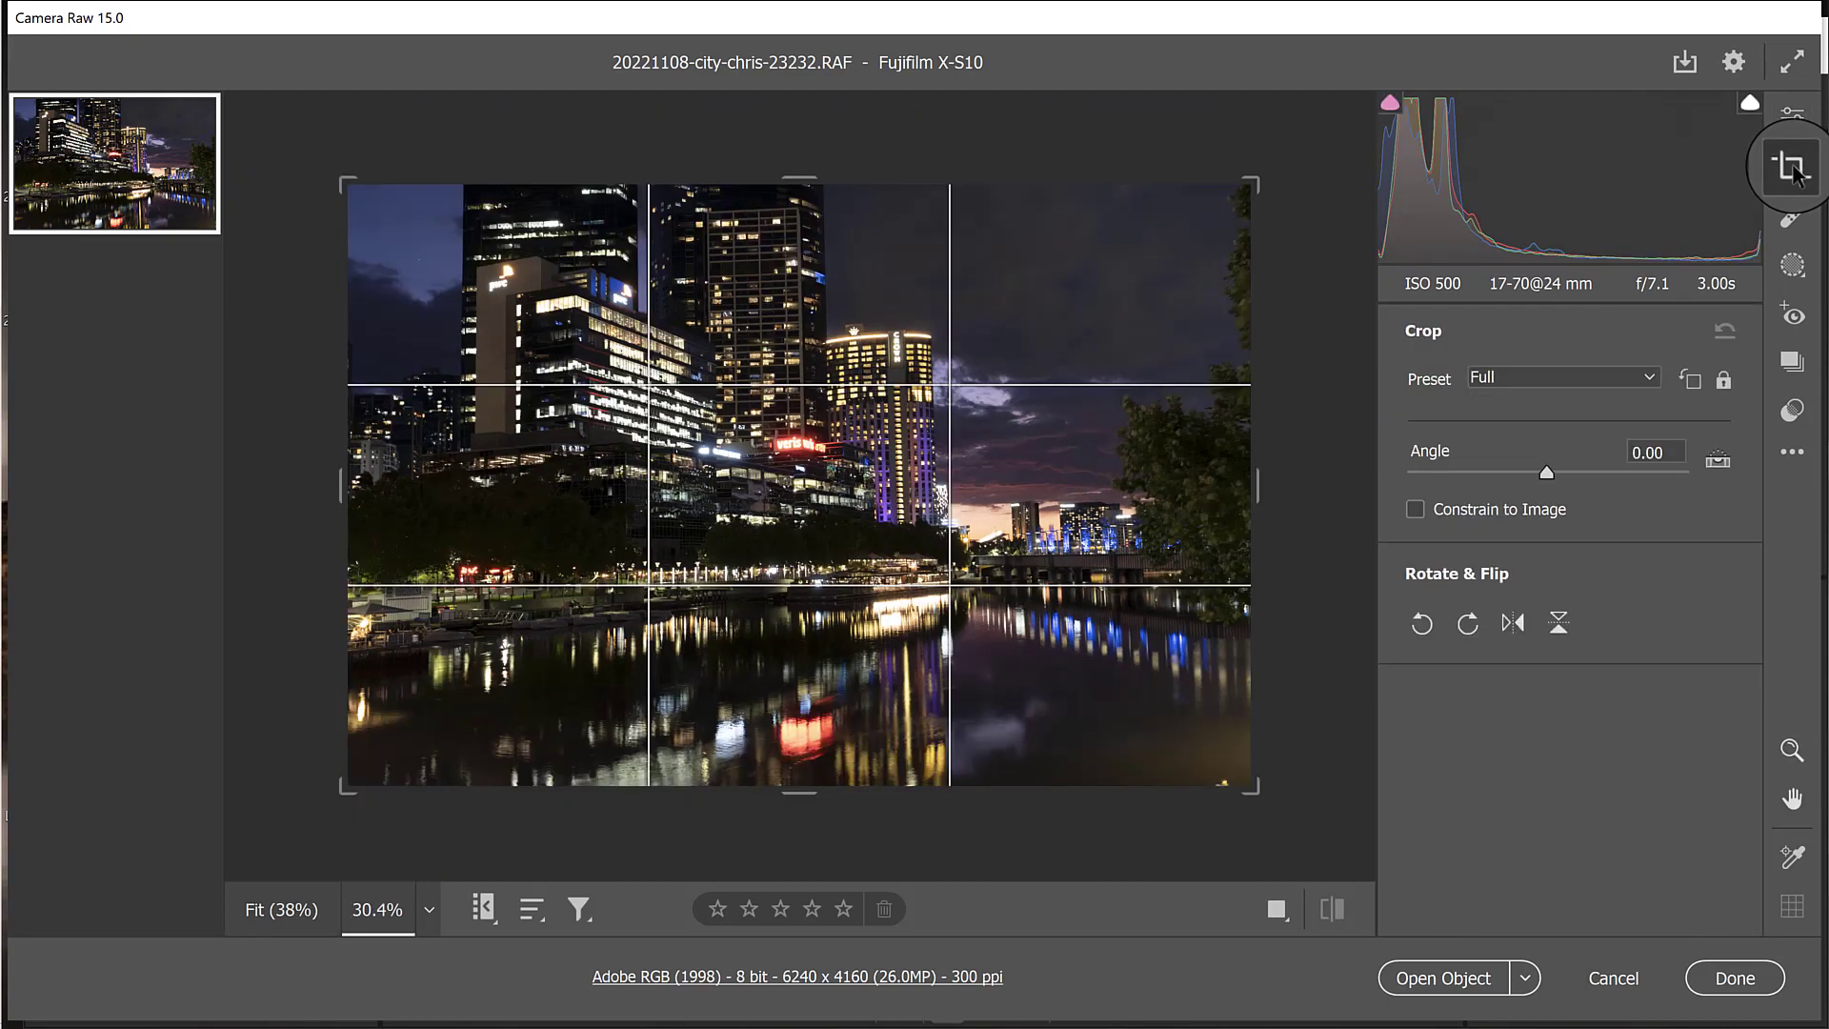
{"action": "left_click", "coordinate": [1720, 460]}
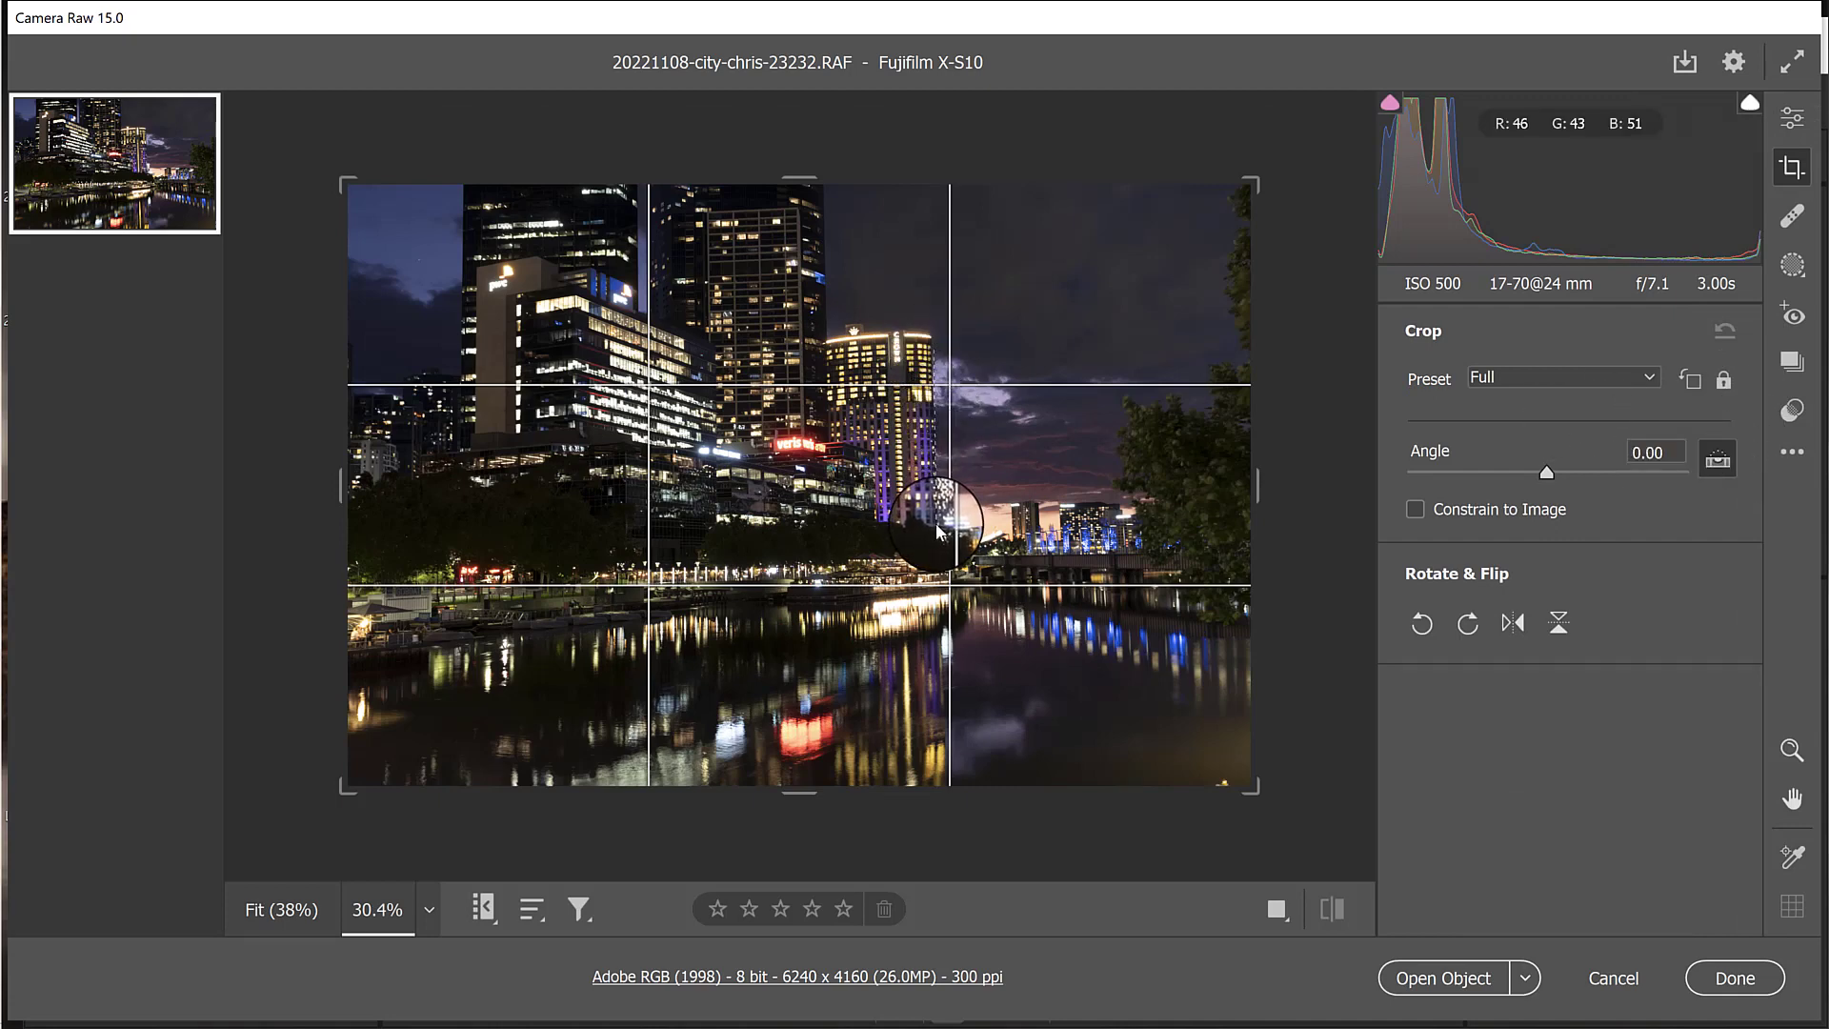
{"action": "left_click_drag", "start_coordinate": [936, 529], "coordinate": [943, 530]}
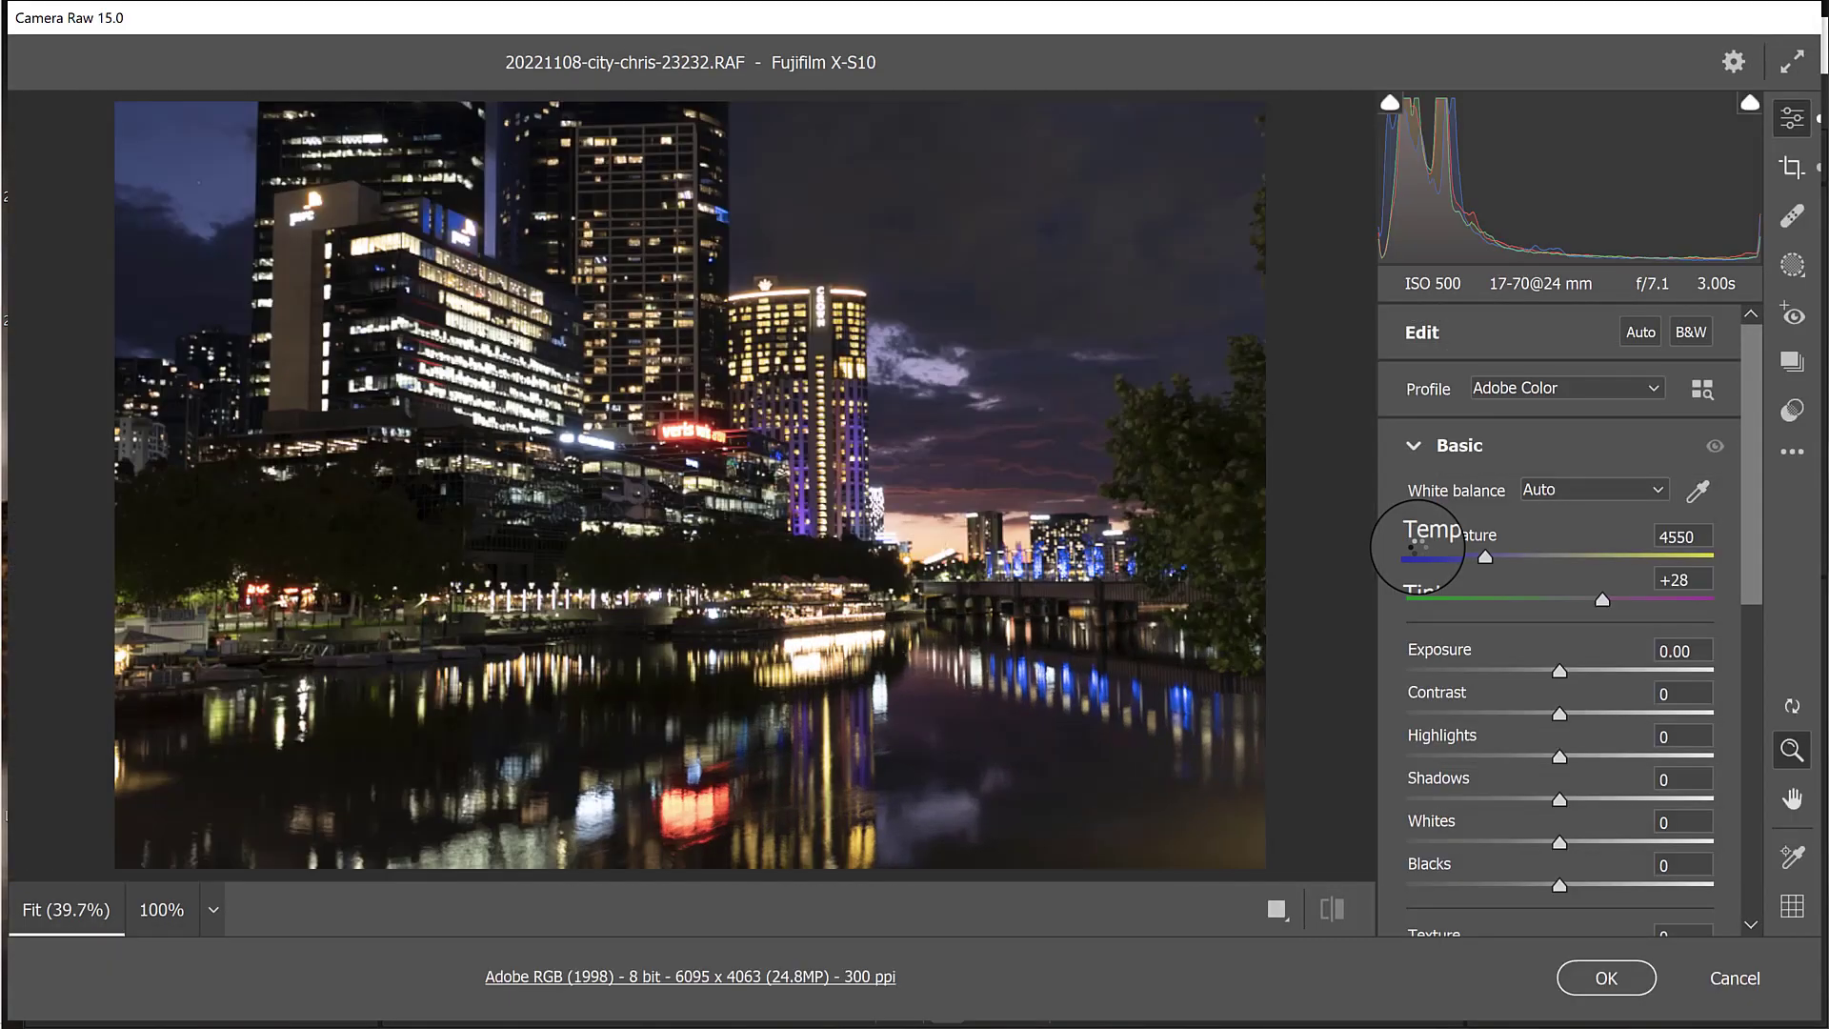
Step: Set Highlights to -60, Shadows to +65, Whites to +40 and Blacks to -26 for the smart object photo
{"action": "mouse_move", "coordinate": [1418, 547]}
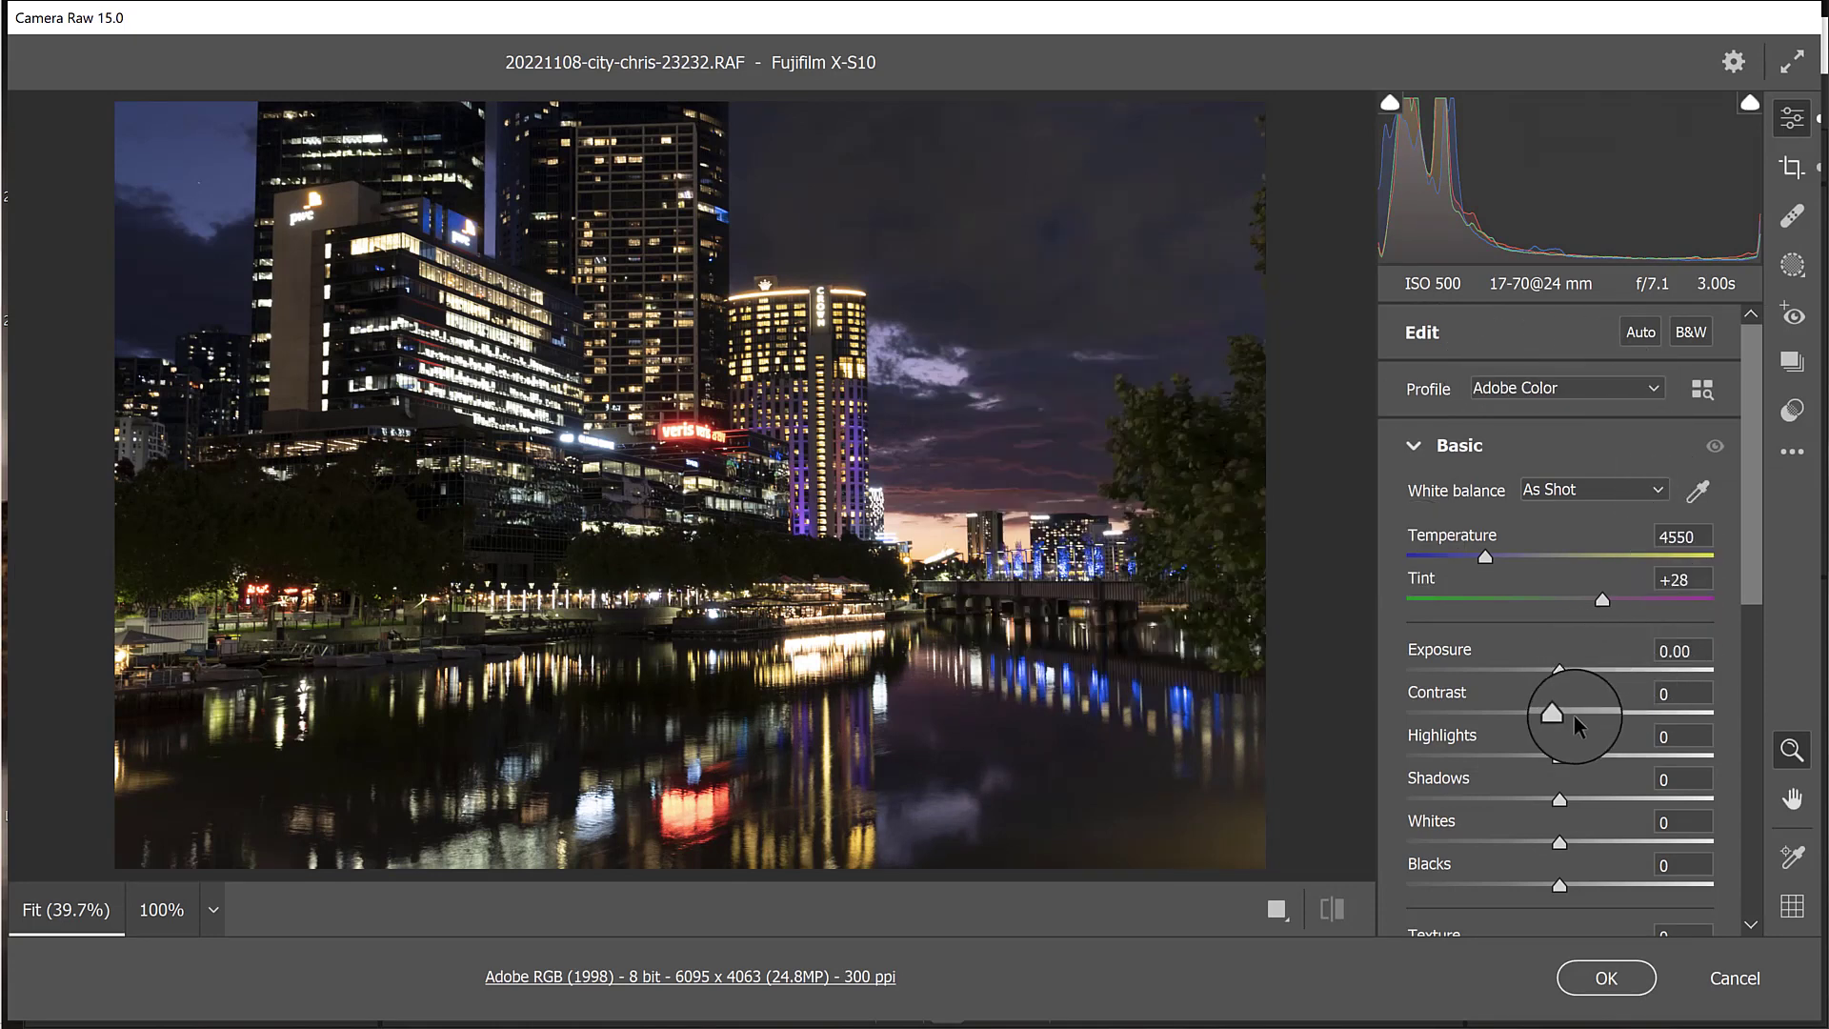
{"action": "left_click_drag", "start_coordinate": [1559, 755], "coordinate": [1653, 783]}
{"action": "left_click_drag", "start_coordinate": [1559, 842], "coordinate": [1613, 822]}
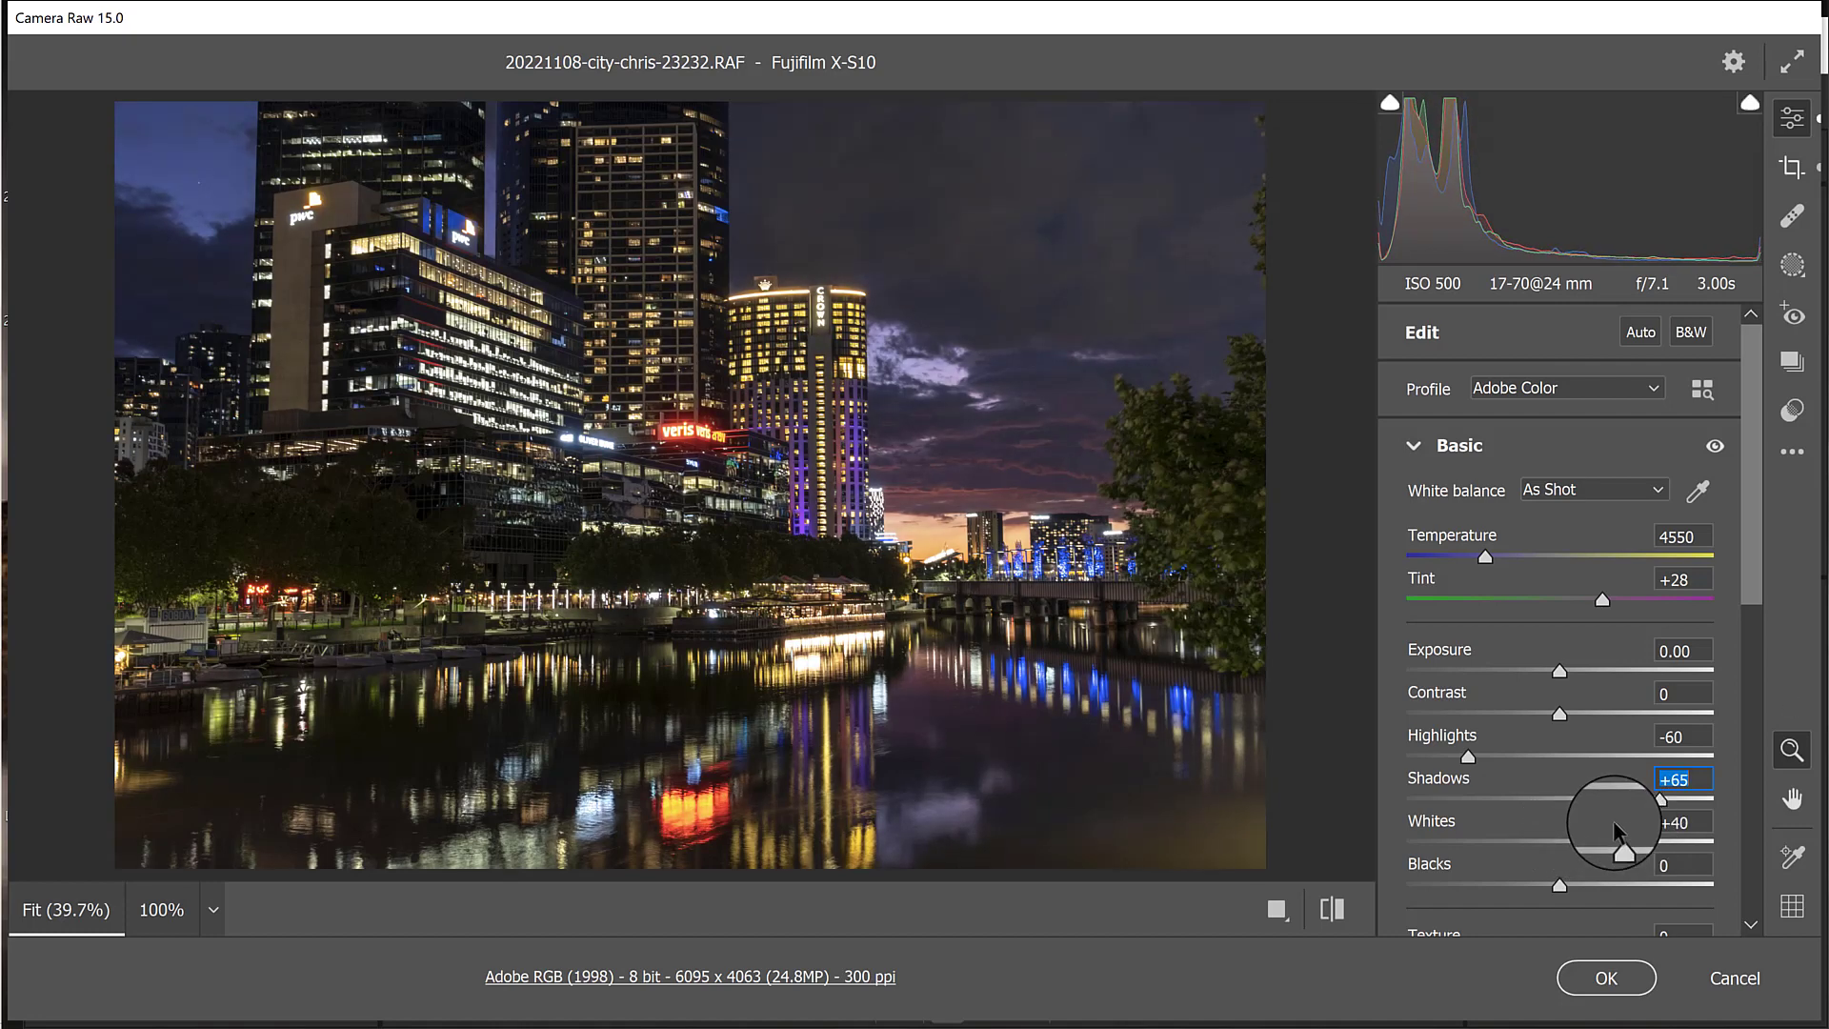
{"action": "left_click_drag", "start_coordinate": [1558, 883], "coordinate": [1520, 883]}
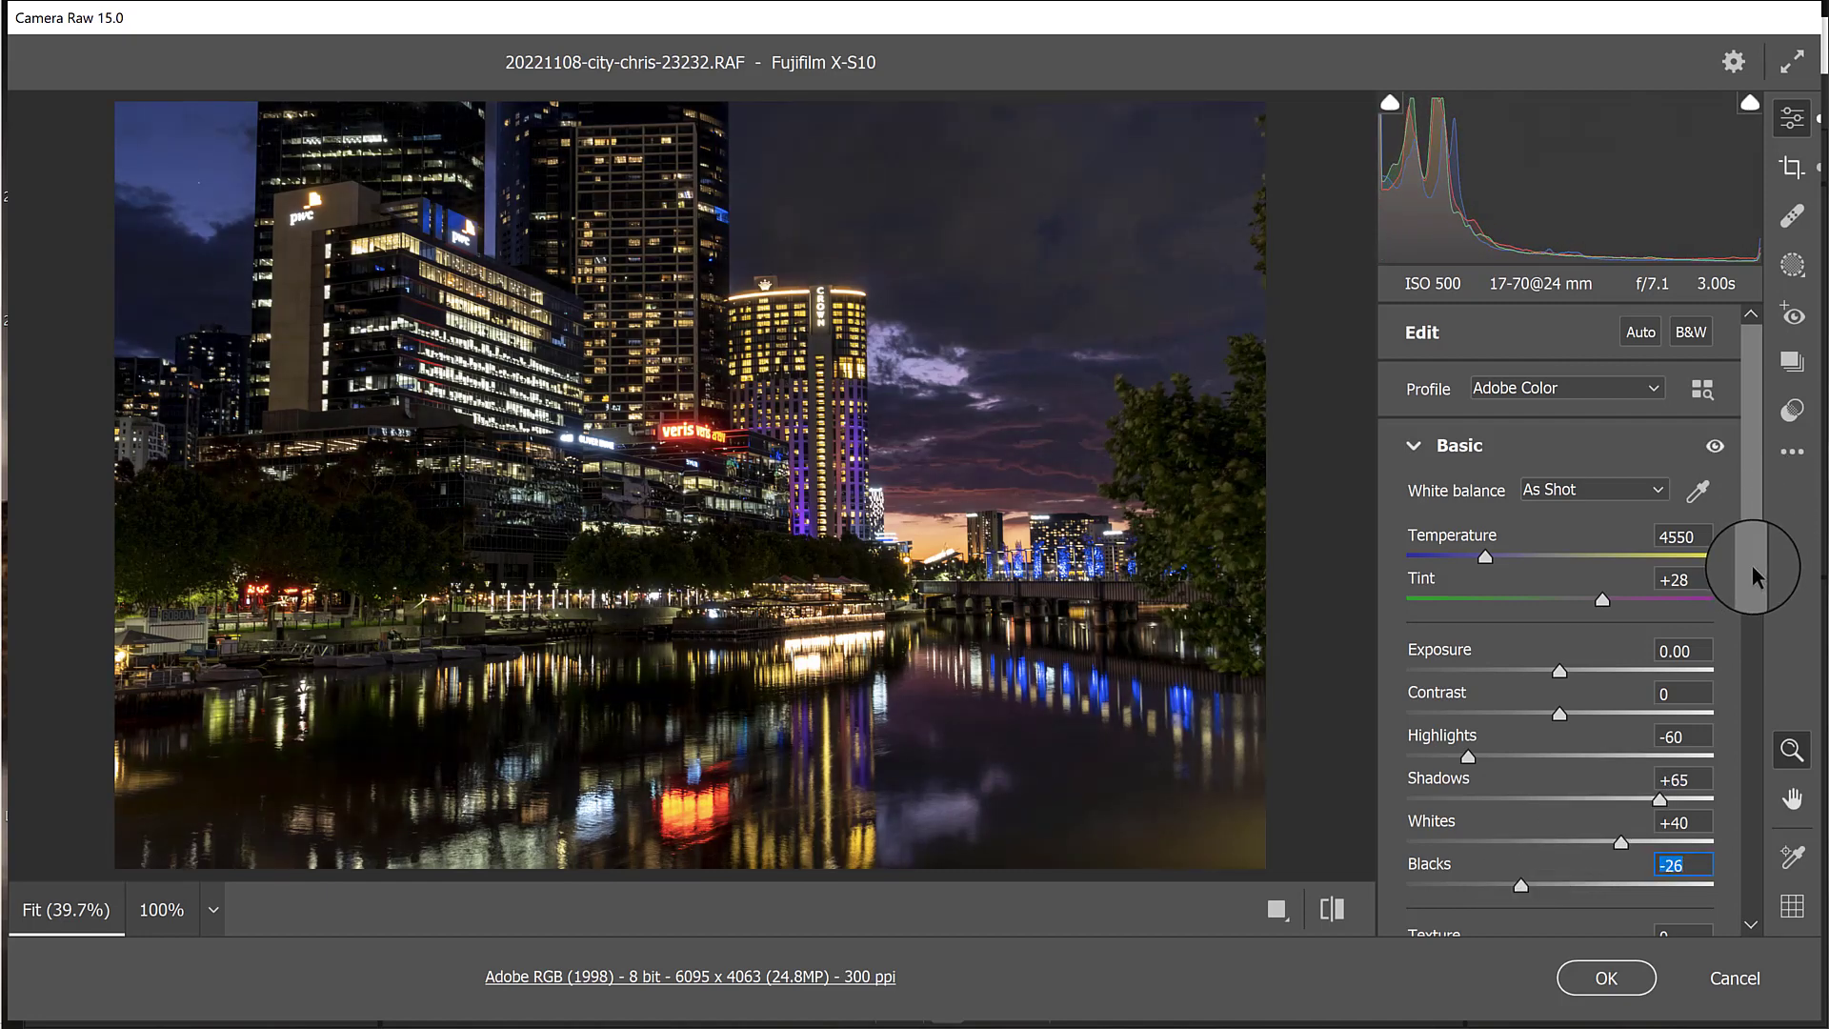
Step: Set Clarity to +2 and Vibrance to +7 with Texture at 0, and apply the raw adjustments to the smart object
{"action": "left_click_drag", "start_coordinate": [1752, 508], "coordinate": [1752, 593]}
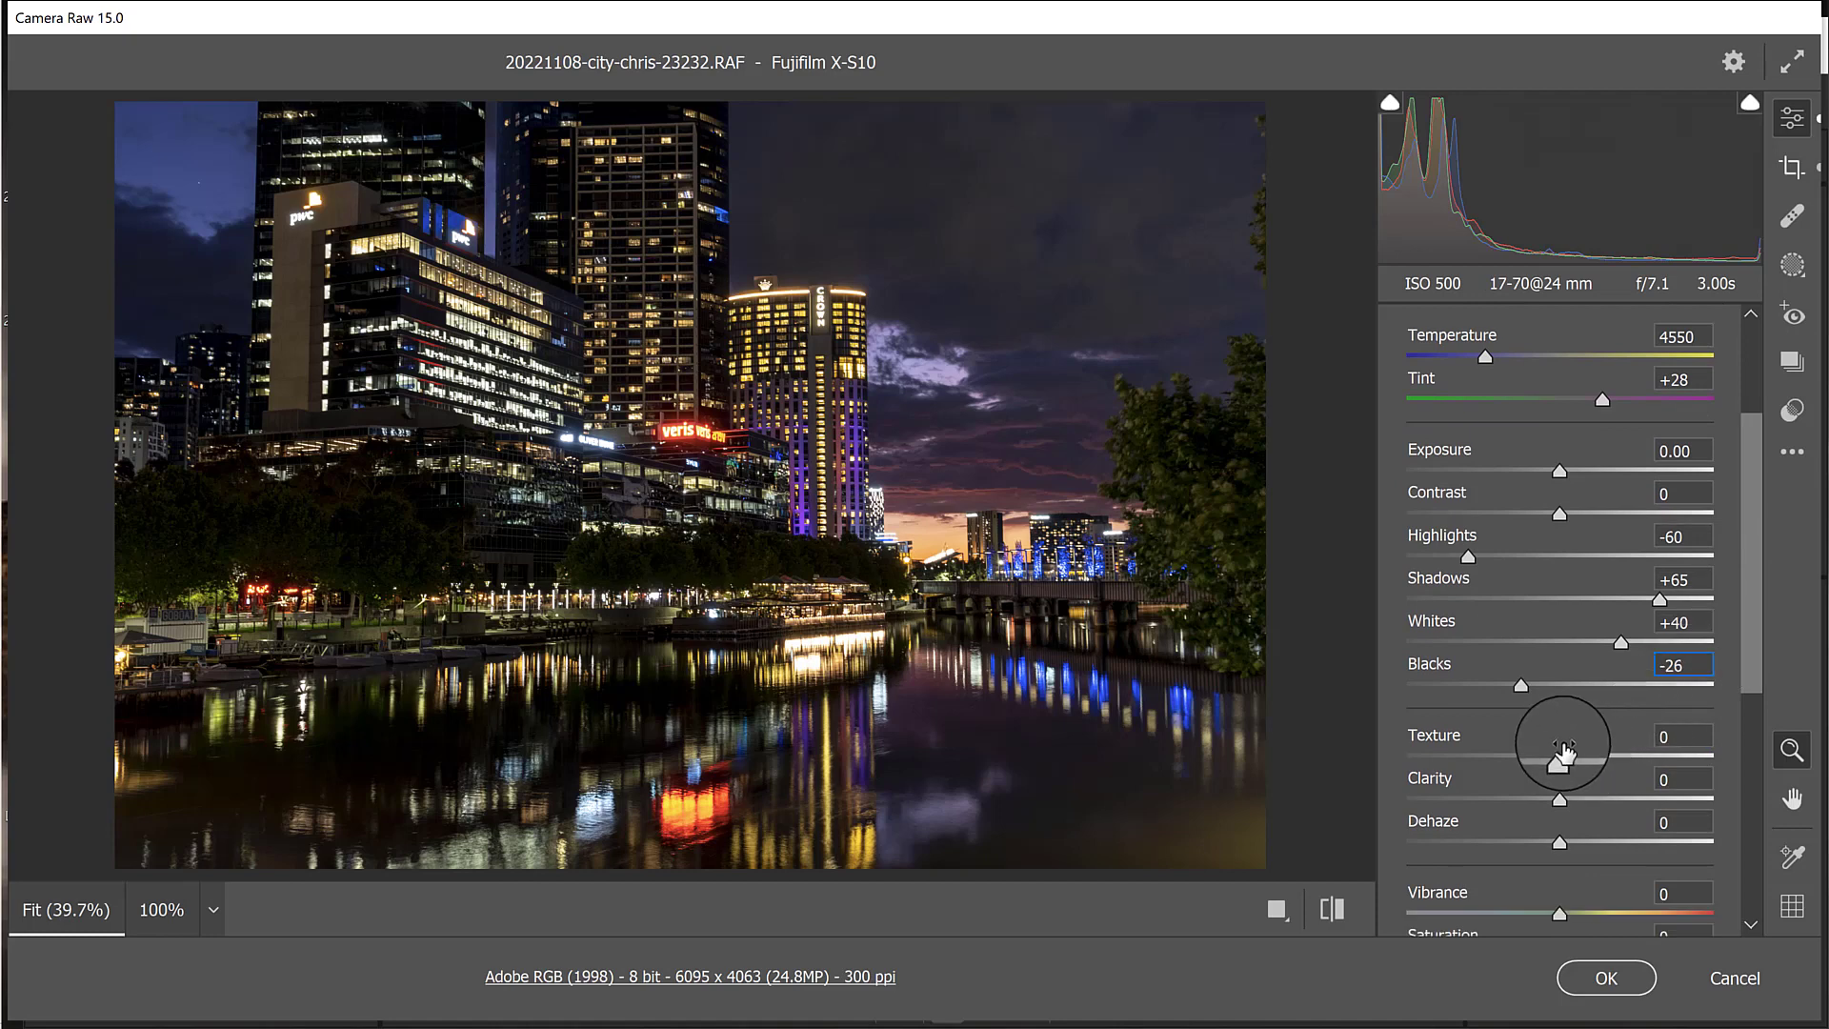
{"action": "left_click_drag", "start_coordinate": [1565, 752], "coordinate": [1563, 800]}
{"action": "double_click", "coordinate": [1572, 753]}
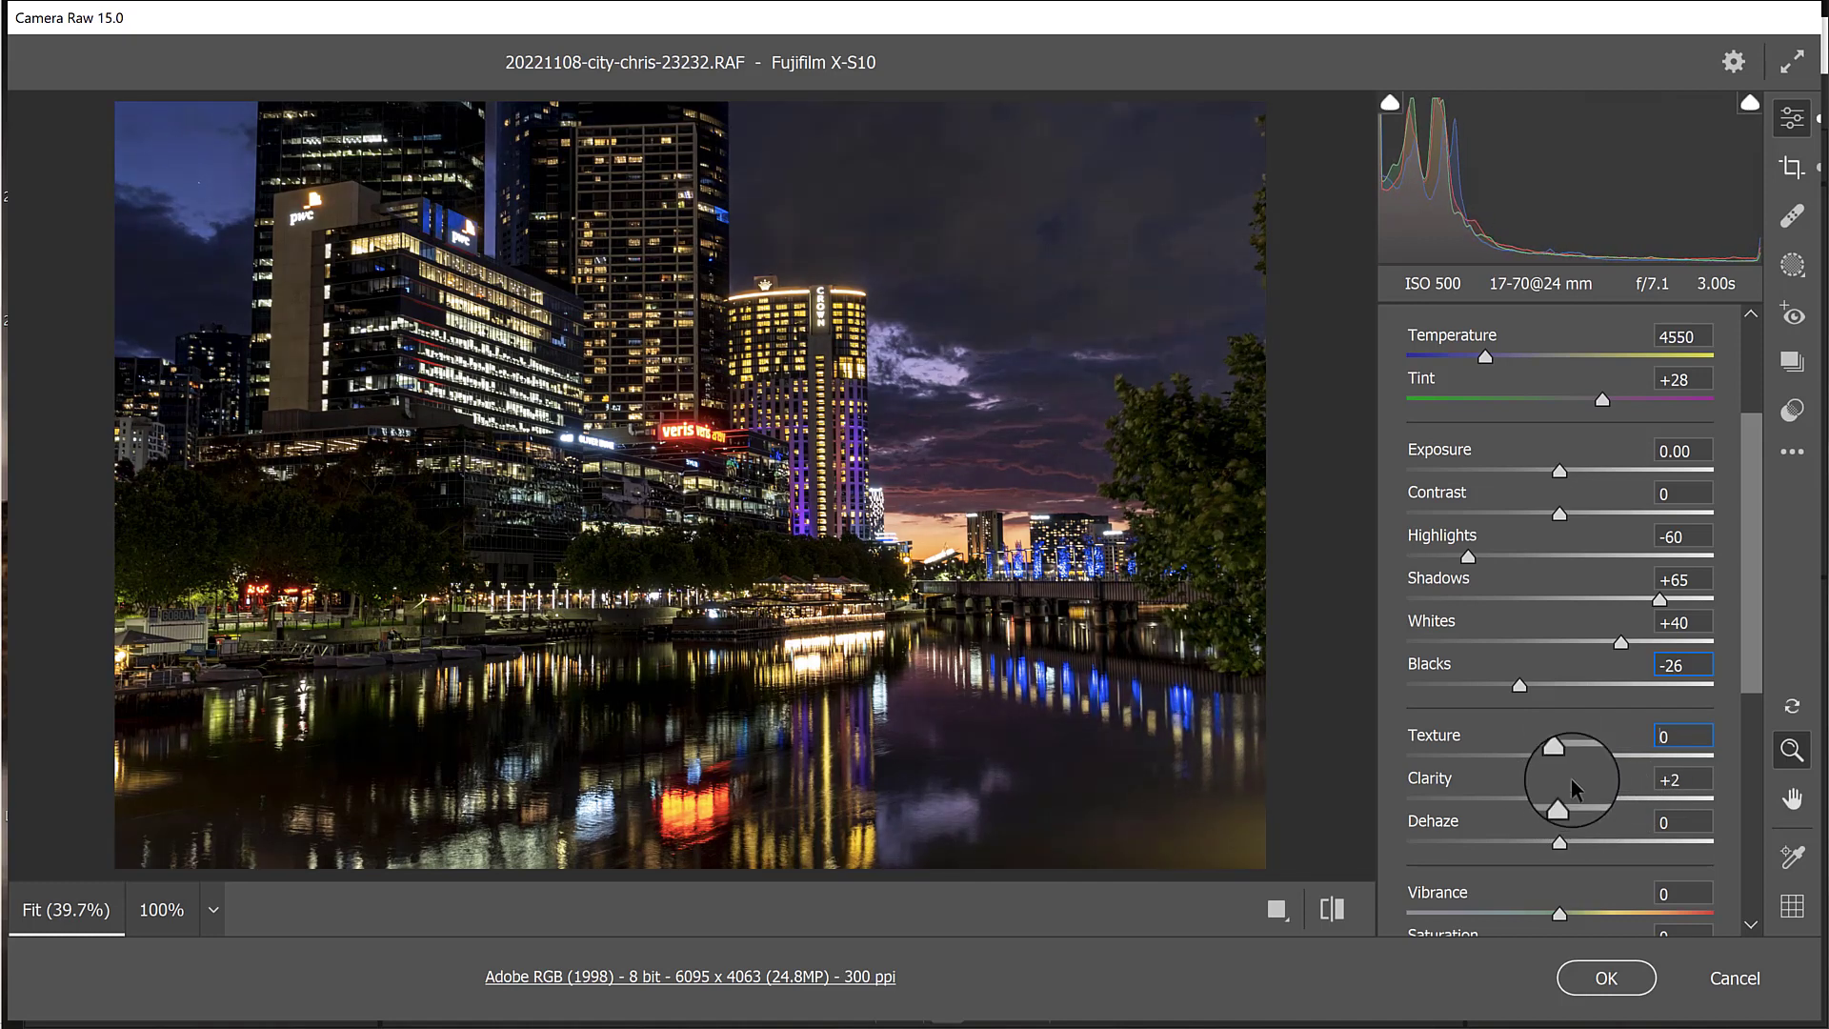
{"action": "left_click_drag", "start_coordinate": [1560, 903], "coordinate": [1584, 895]}
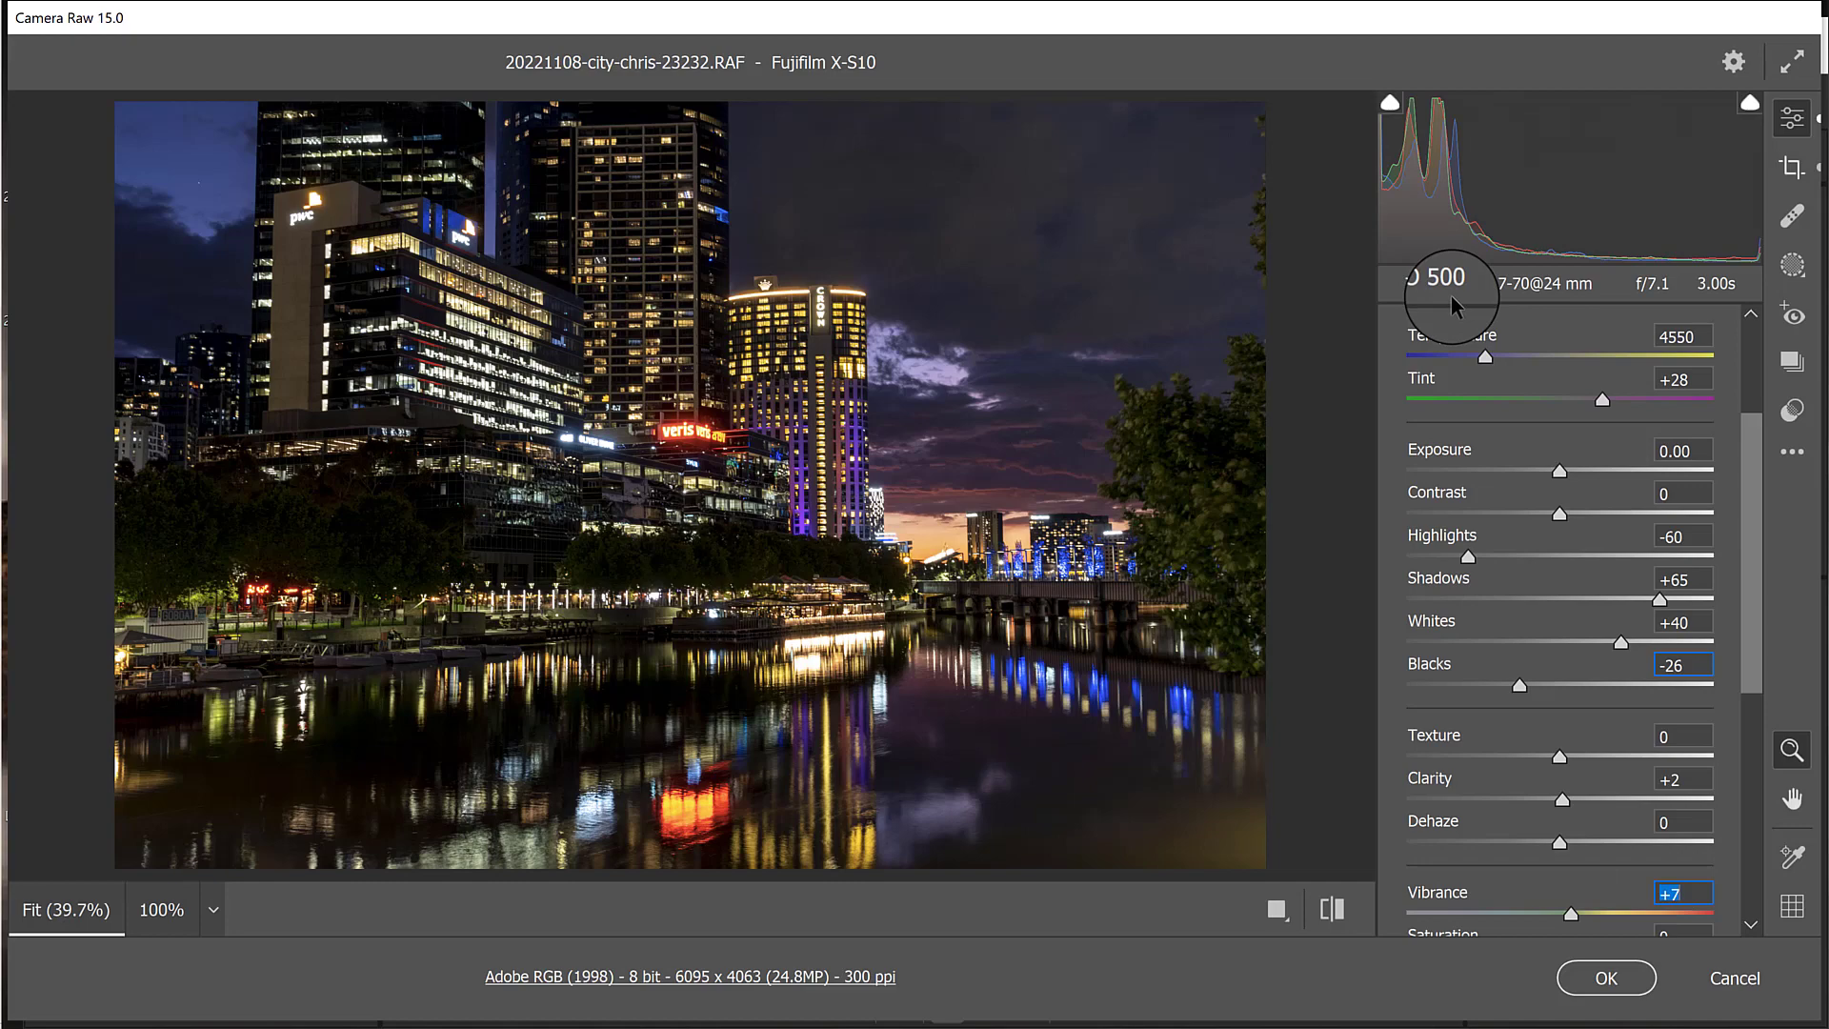
{"action": "left_click", "coordinate": [1606, 977]}
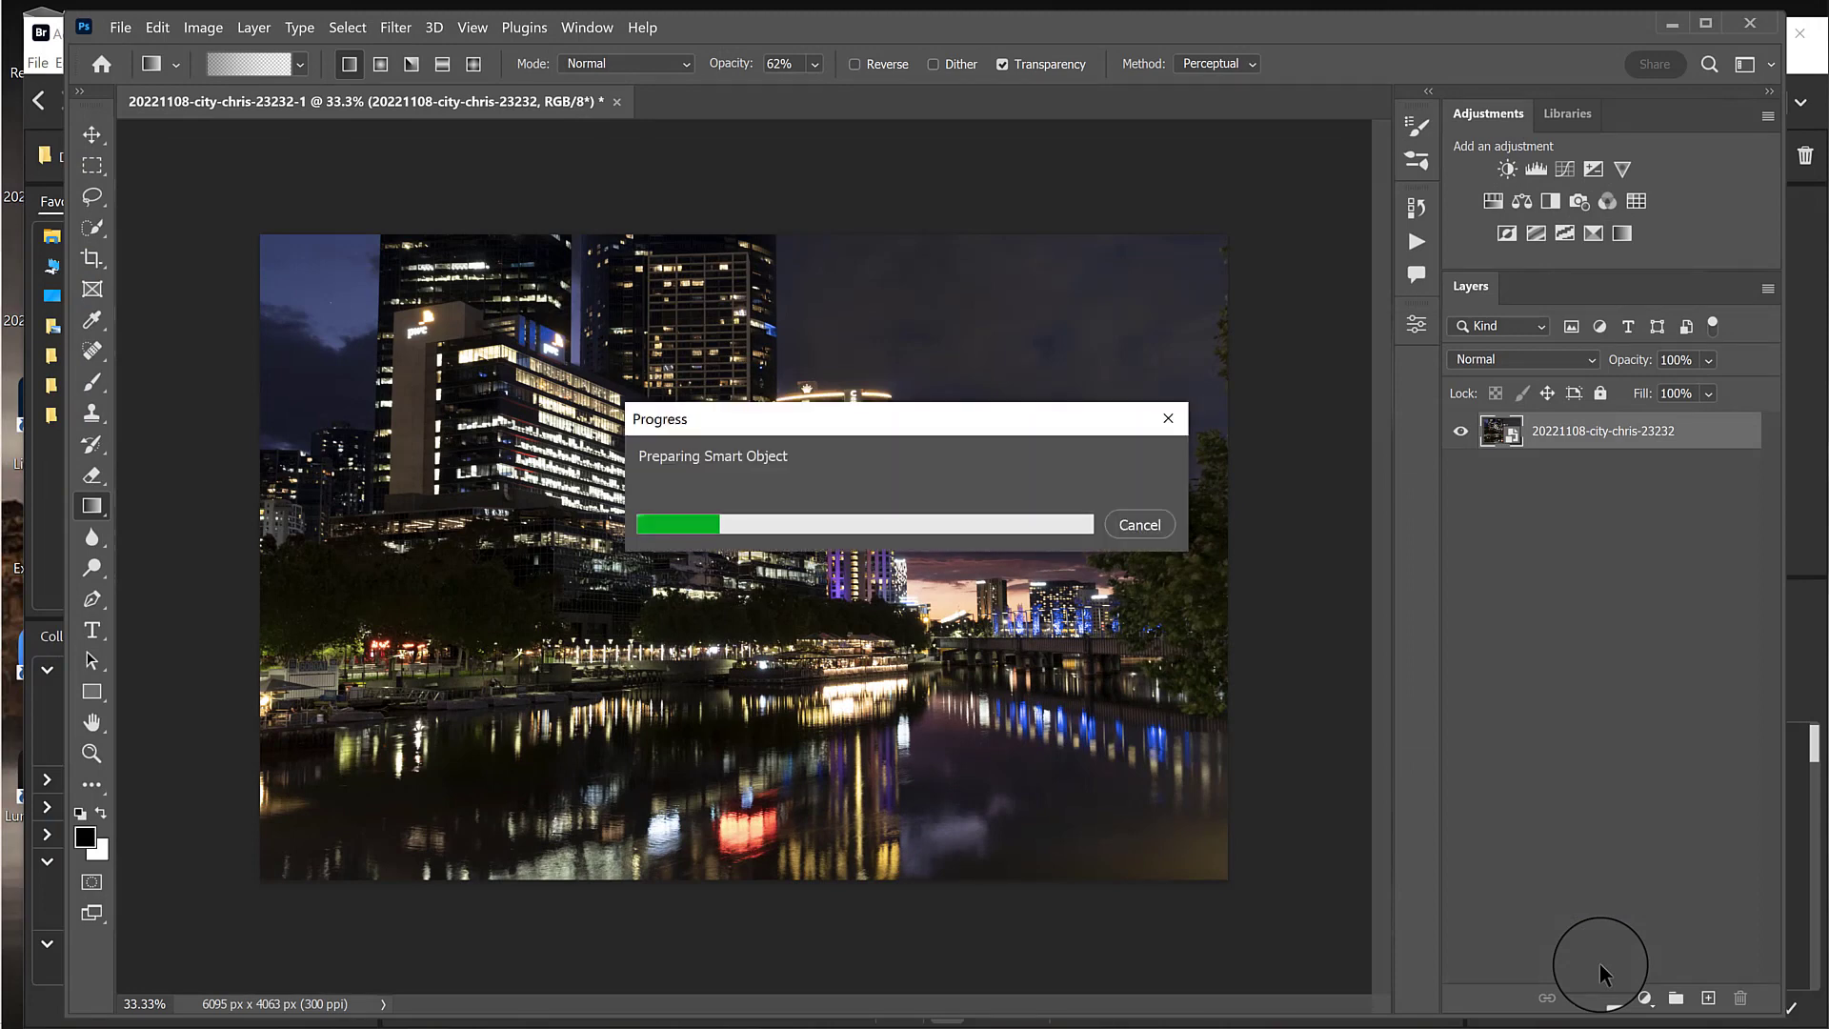
{"action": "left_click_drag", "start_coordinate": [968, 417], "coordinate": [1245, 274]}
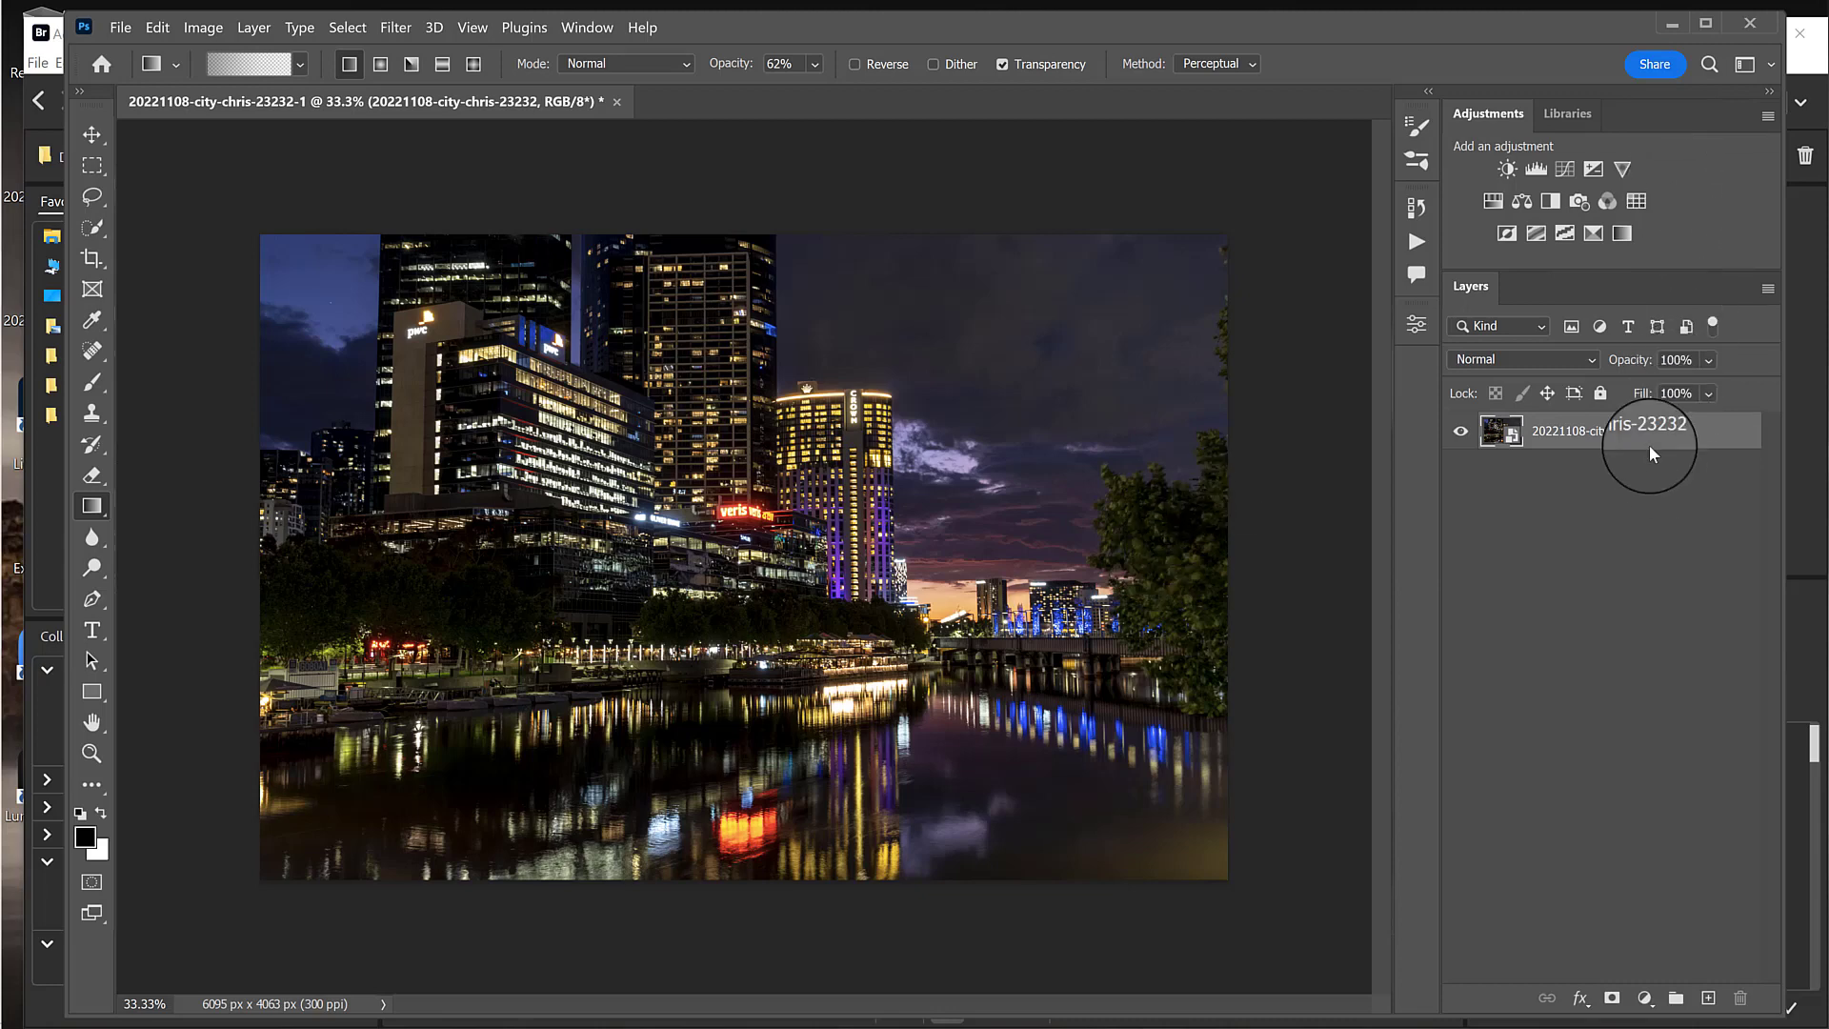
Step: Add a Hue/Saturation adjustment layer and set the Saturation of the Reds to +32
{"action": "left_click", "coordinate": [1494, 202]}
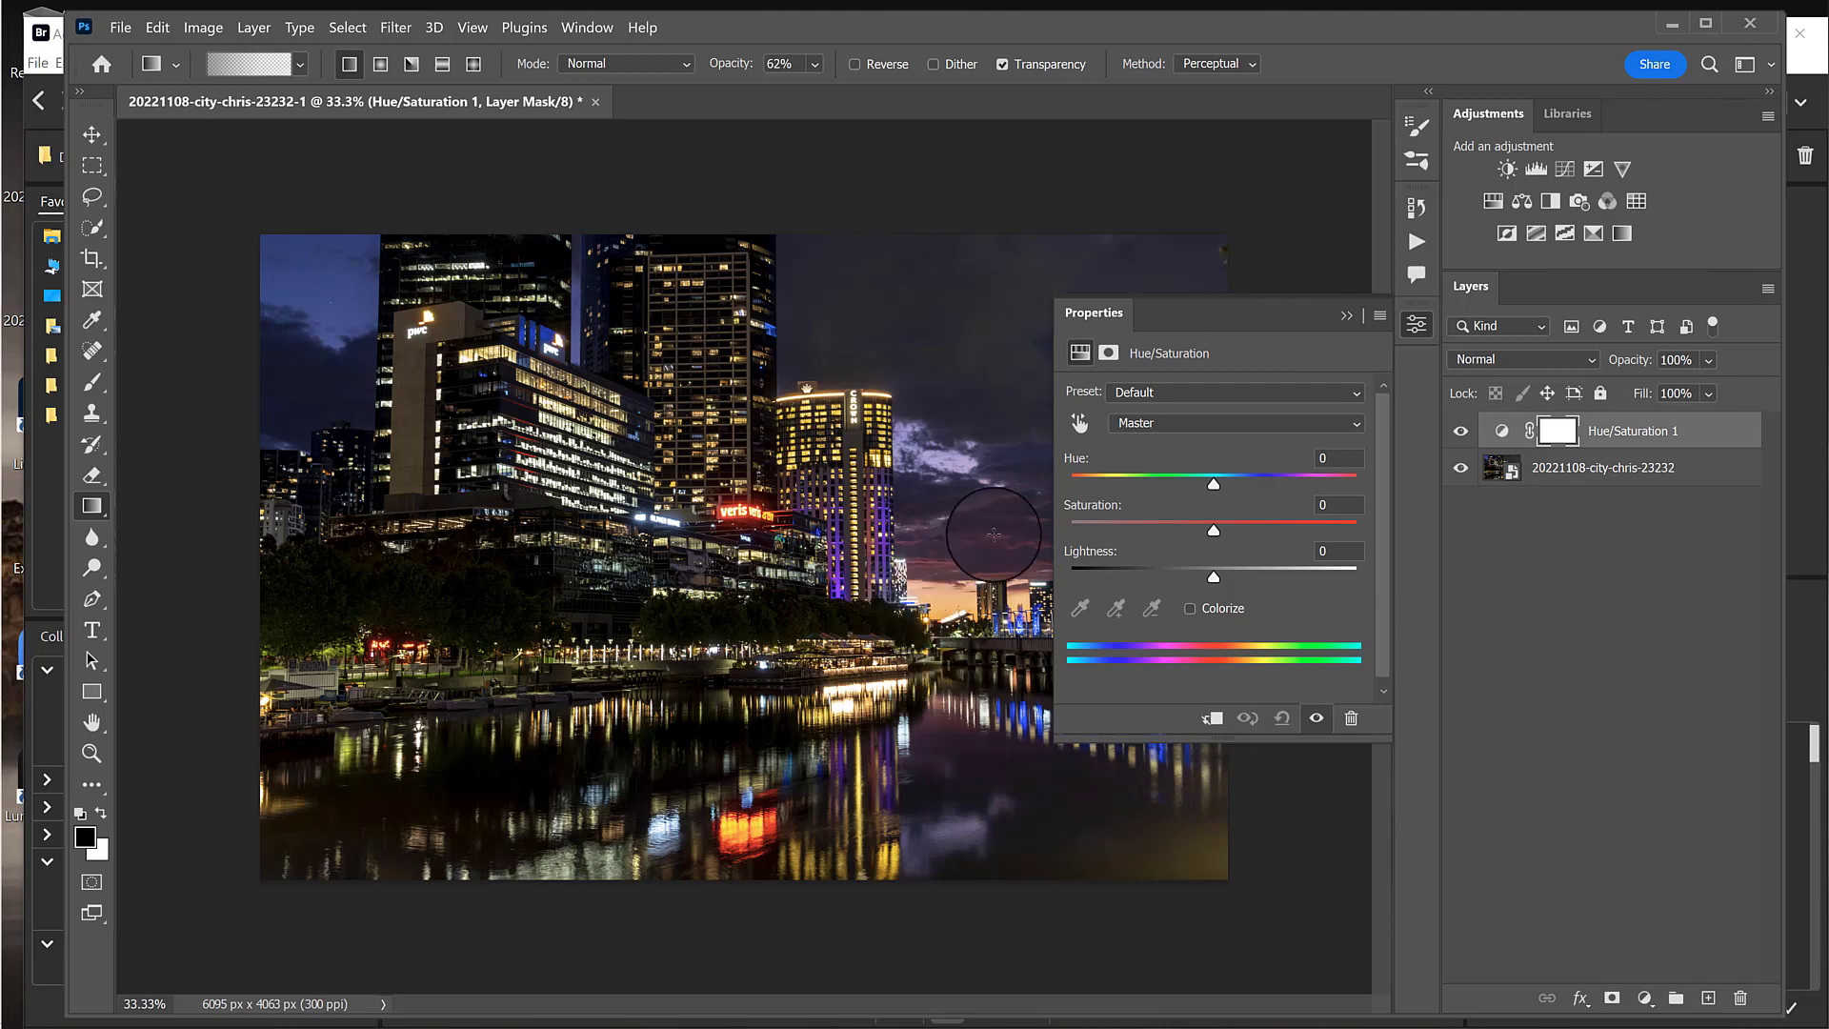
{"action": "left_click", "coordinate": [1212, 422]}
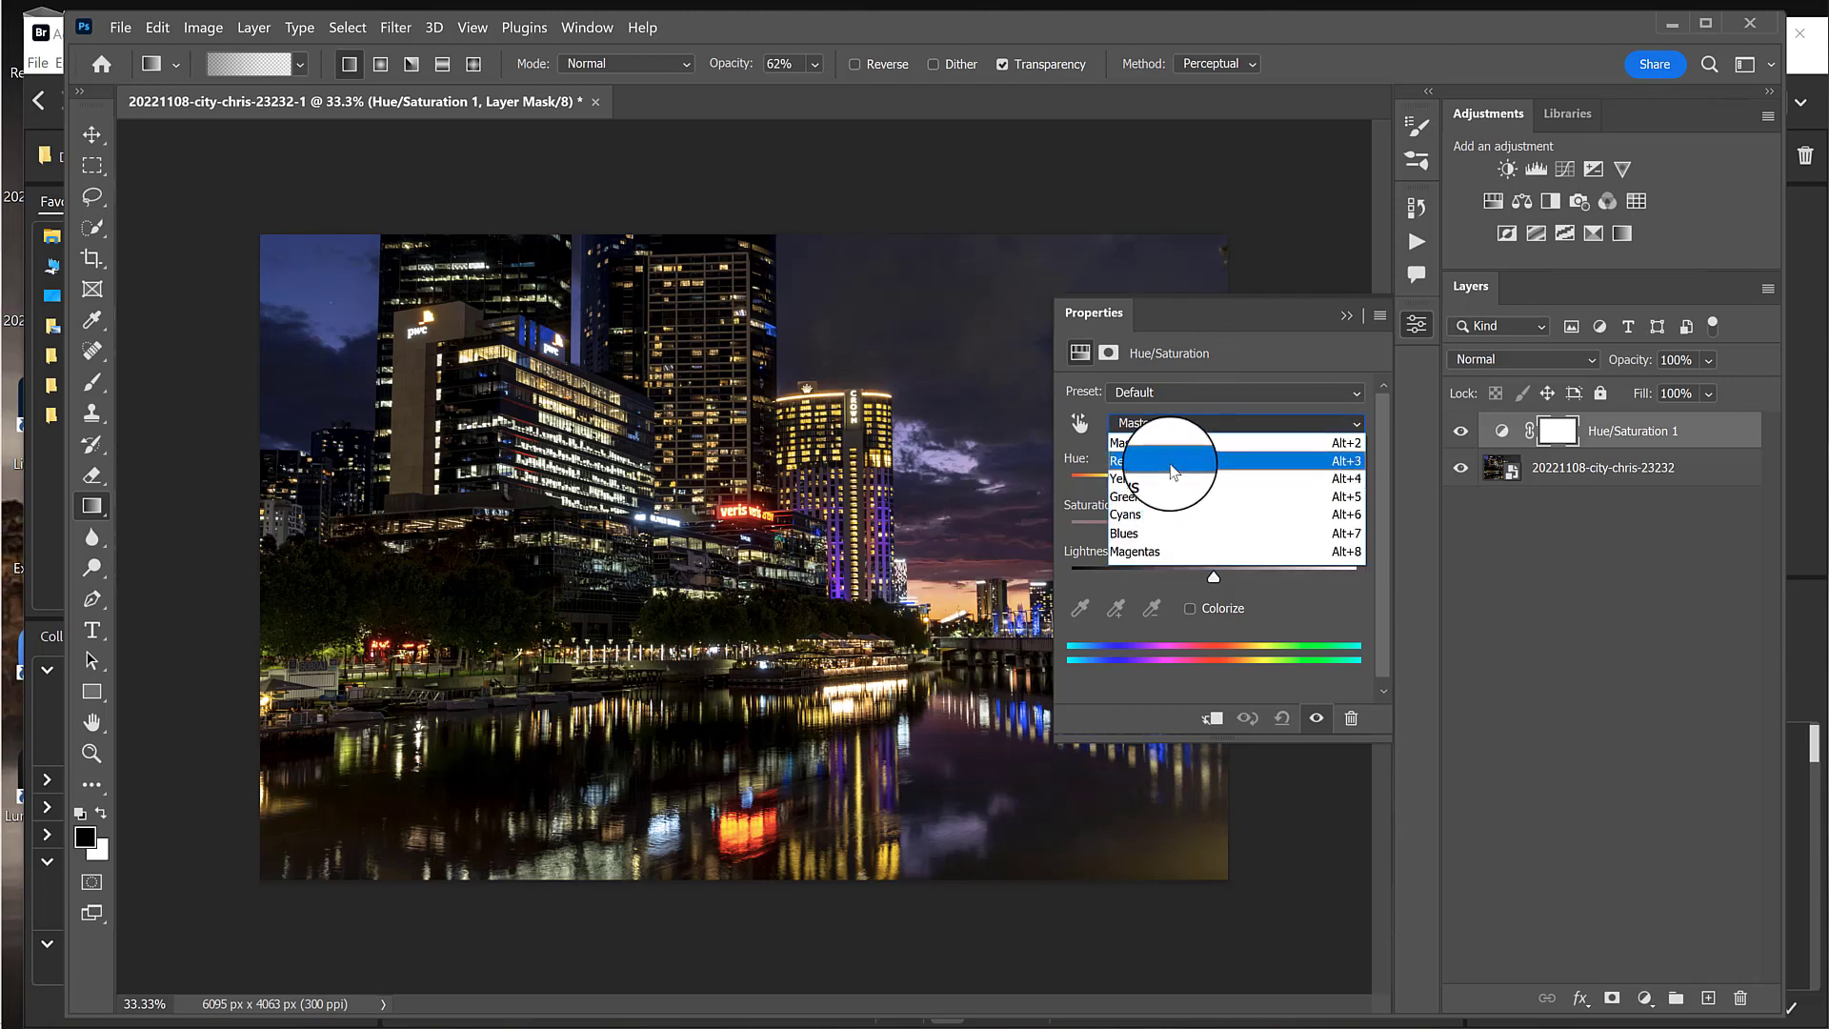
{"action": "left_click", "coordinate": [1163, 460]}
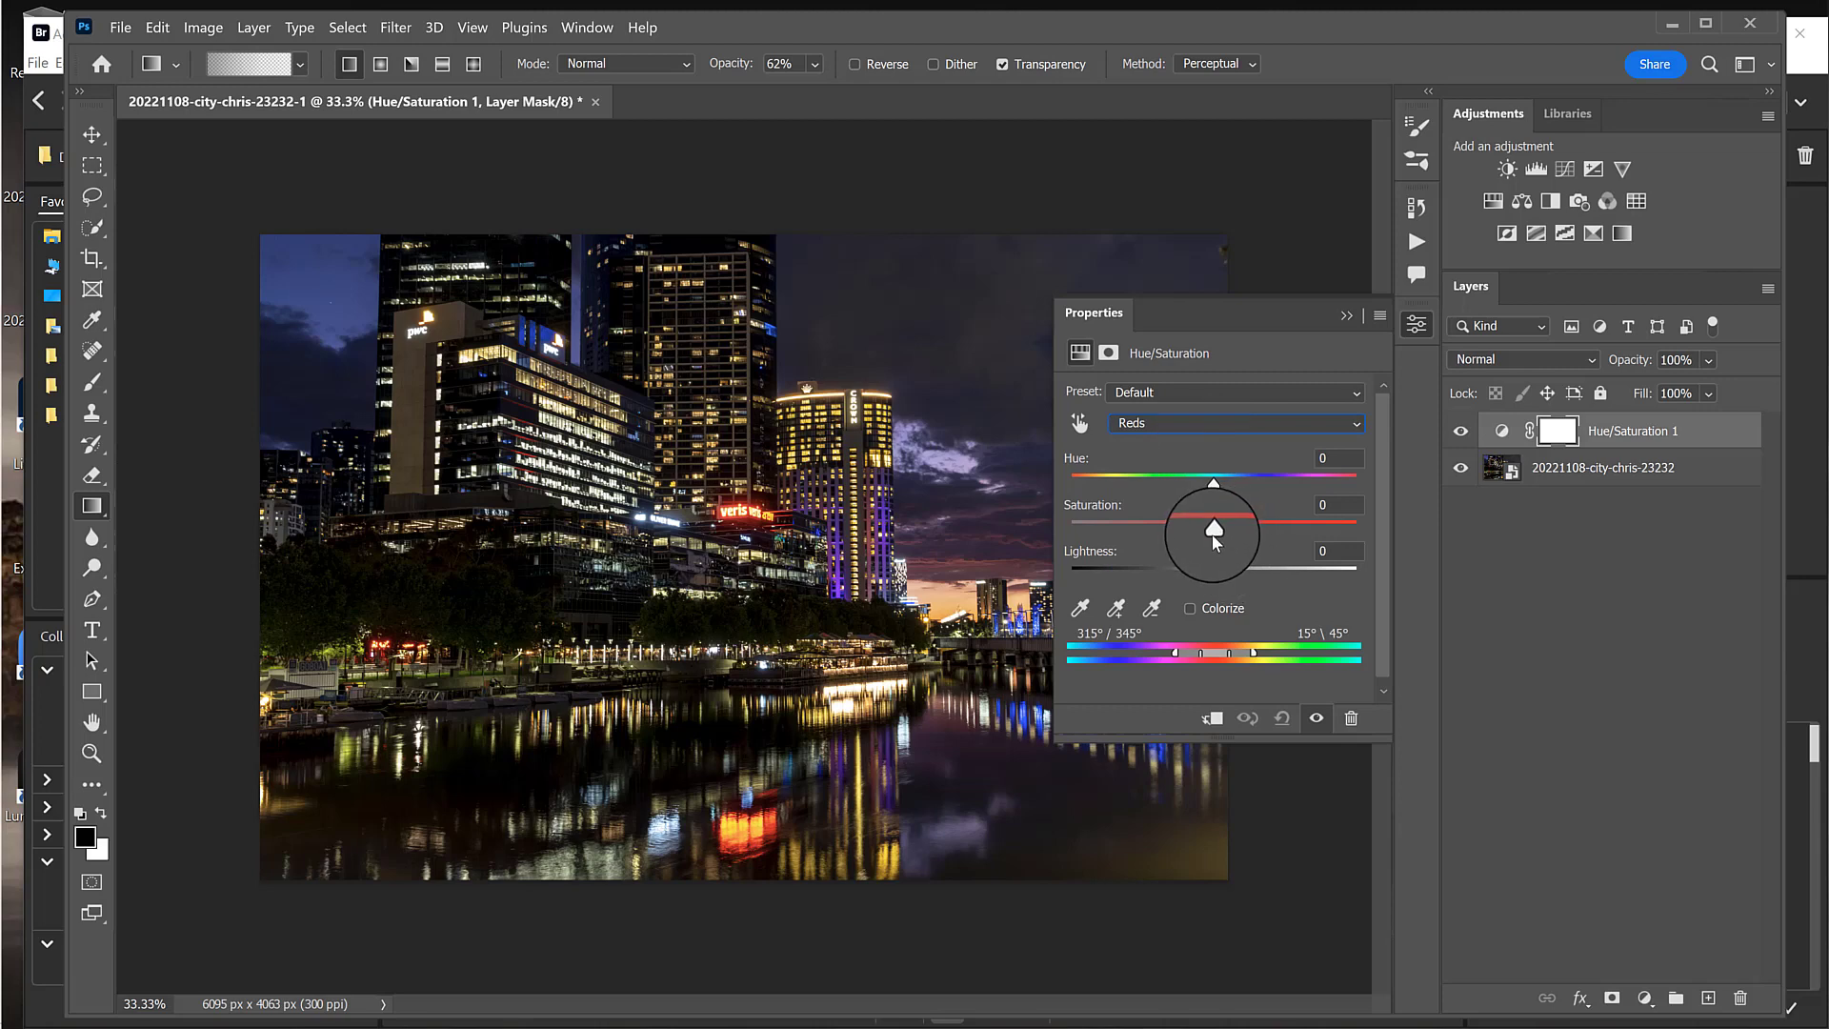
{"action": "left_click_drag", "start_coordinate": [1214, 523], "coordinate": [1258, 532]}
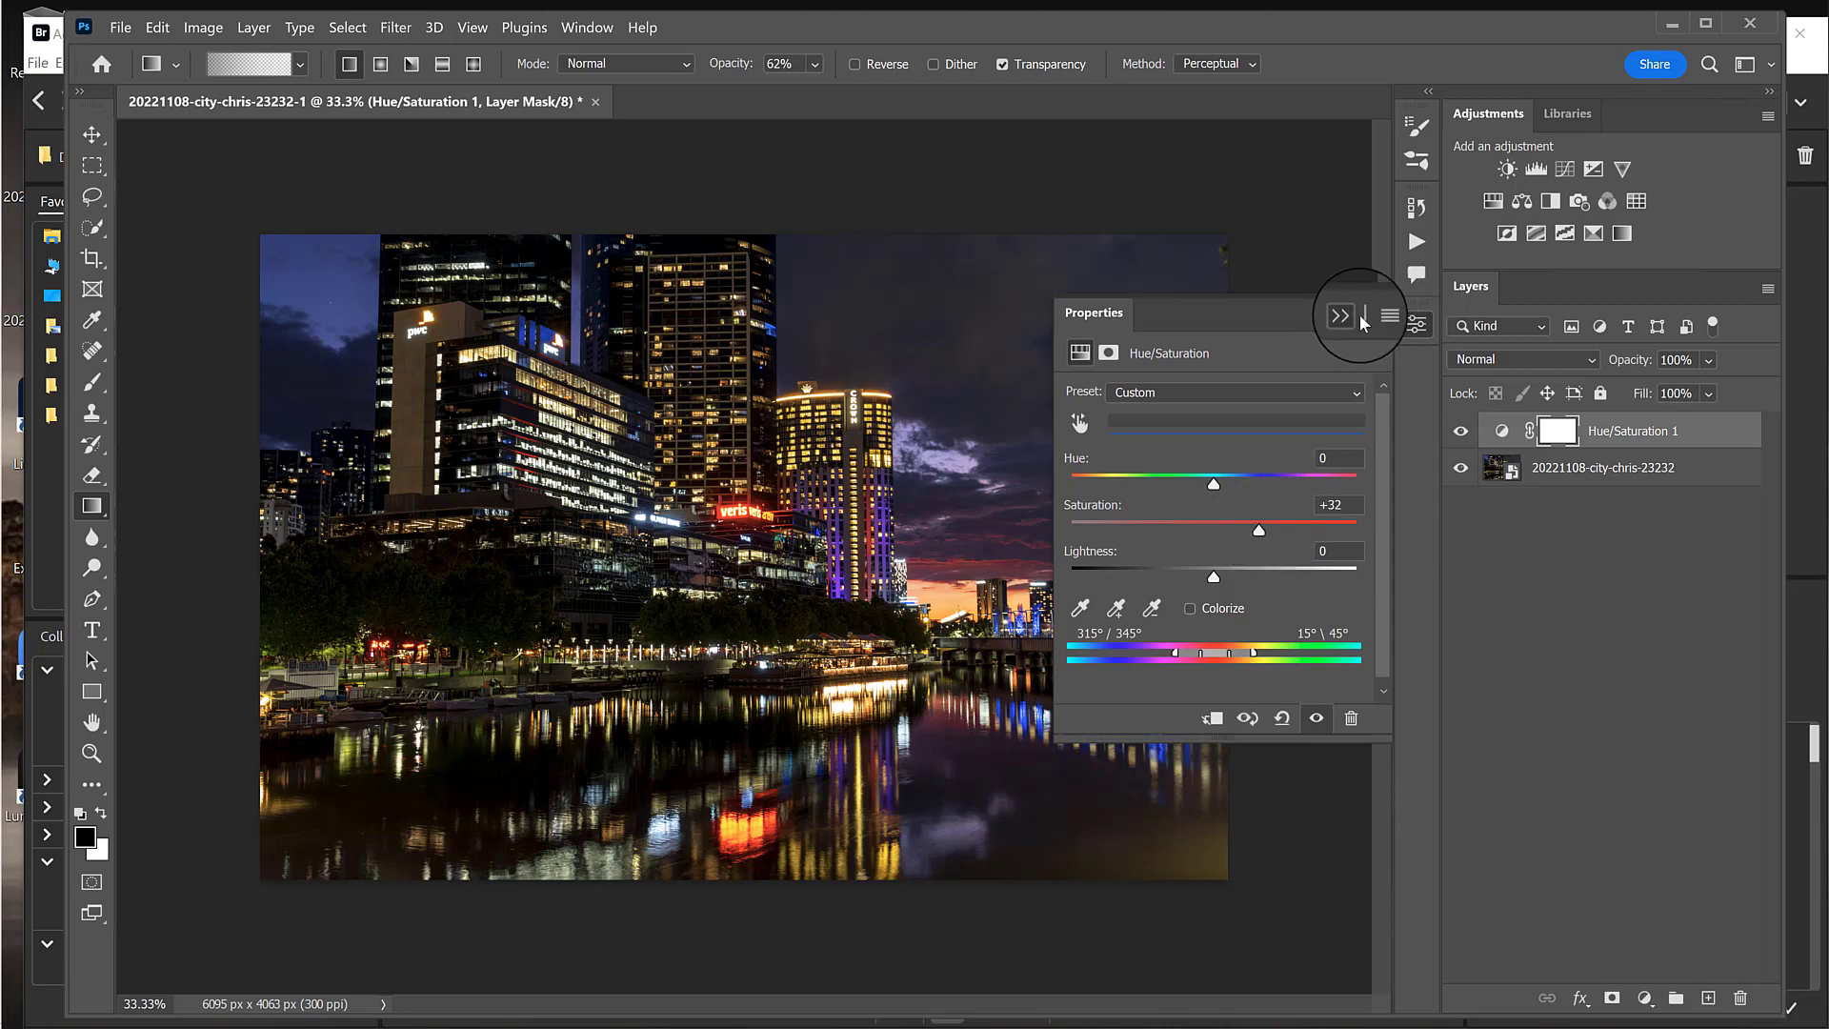
Step: Close the adjustment's properties and delete the Hue/Saturation layer
{"action": "left_click", "coordinate": [1341, 316]}
{"action": "left_click_drag", "start_coordinate": [1645, 437], "coordinate": [1741, 991]}
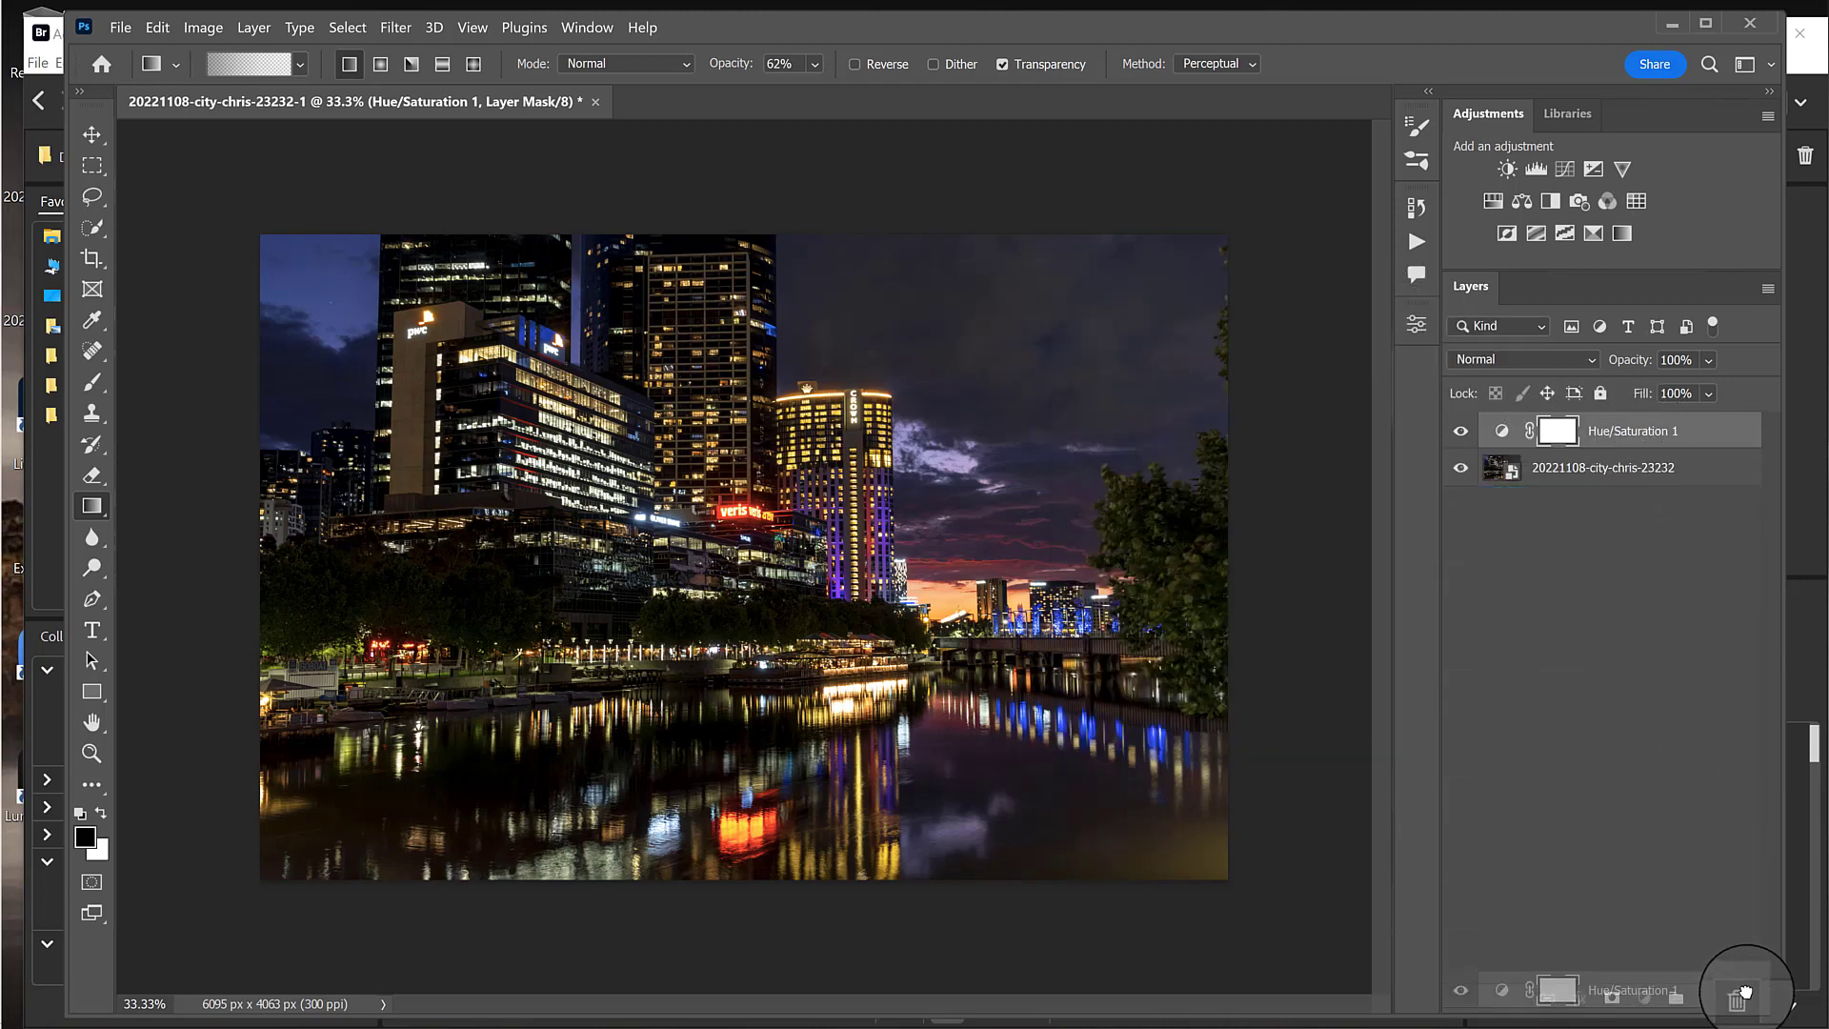
Step: Lasso the sky between the towers and the tree, and feather the selection by 100 pixels
{"action": "left_click", "coordinate": [91, 196]}
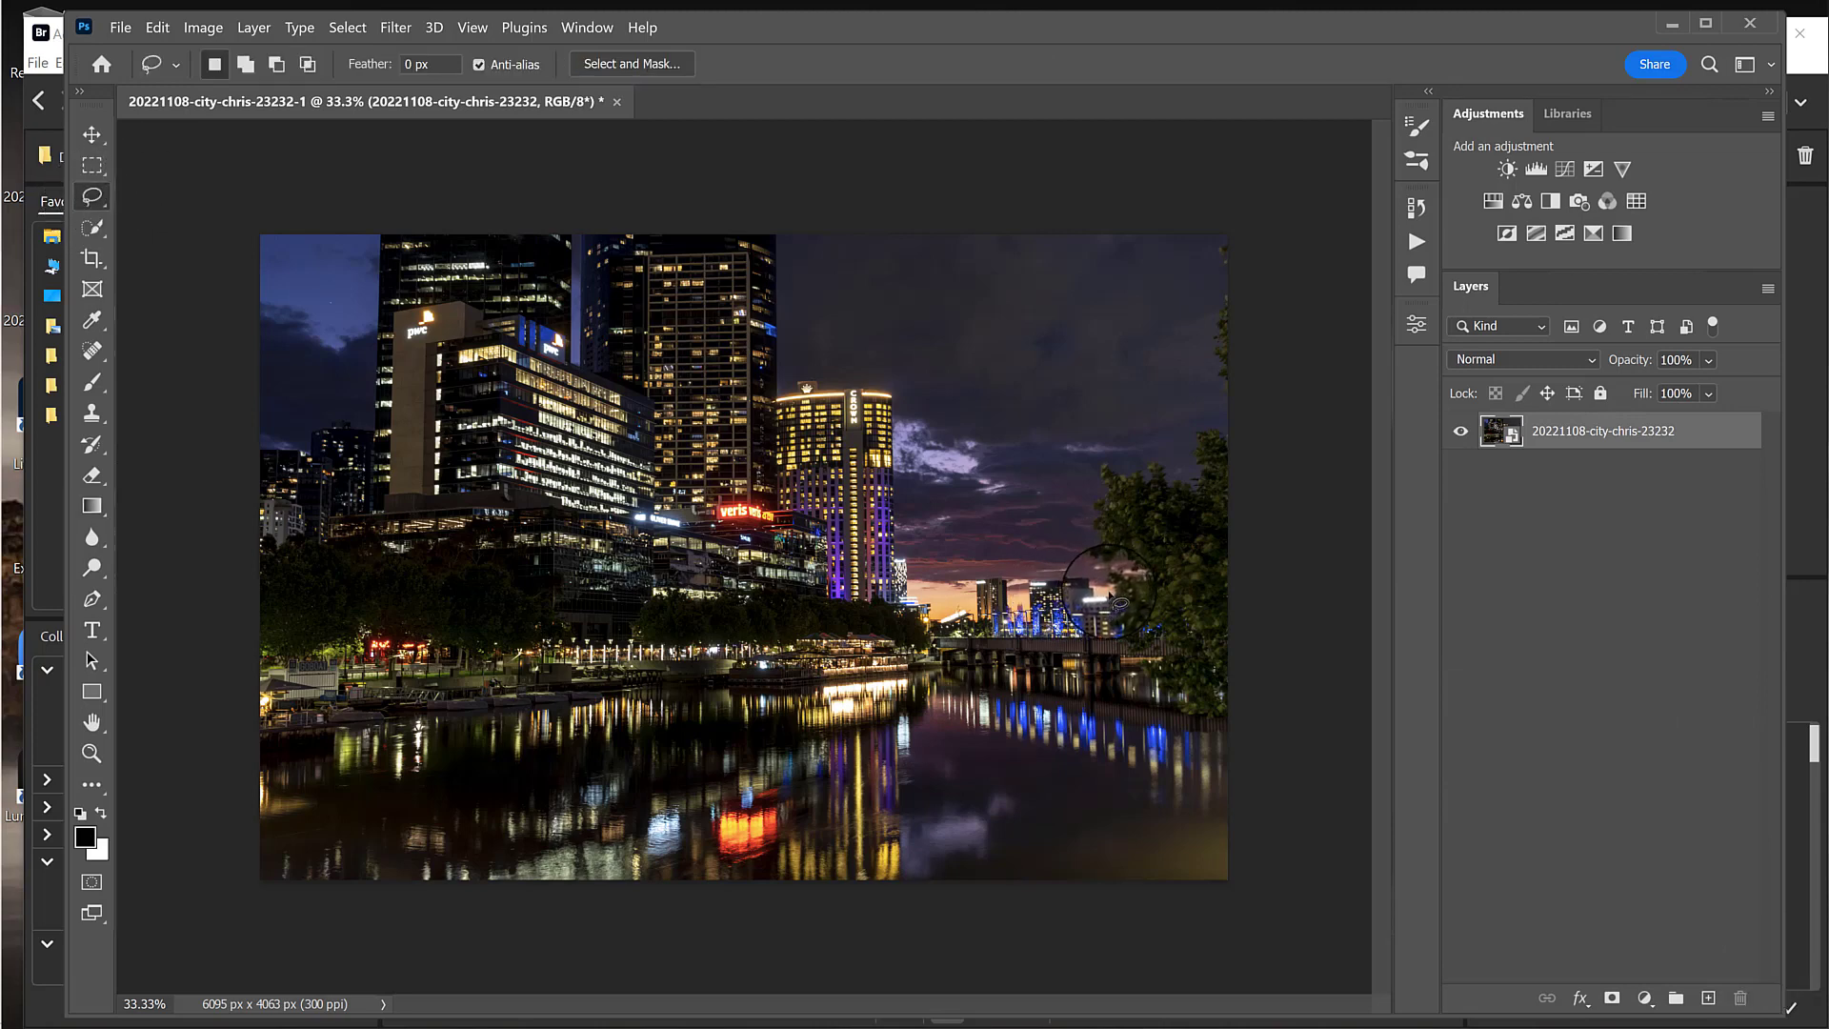
{"action": "mouse_move", "coordinate": [1107, 587]}
{"action": "left_mouse_down"}
{"action": "mouse_move", "coordinate": [1110, 464]}
{"action": "mouse_move", "coordinate": [1163, 476]}
{"action": "mouse_move", "coordinate": [1262, 395]}
{"action": "mouse_move", "coordinate": [1117, 209]}
{"action": "mouse_move", "coordinate": [880, 189]}
{"action": "mouse_move", "coordinate": [770, 301]}
{"action": "mouse_move", "coordinate": [790, 385]}
{"action": "mouse_move", "coordinate": [902, 396]}
{"action": "mouse_move", "coordinate": [898, 520]}
{"action": "mouse_move", "coordinate": [938, 609]}
{"action": "mouse_move", "coordinate": [973, 624]}
{"action": "mouse_move", "coordinate": [1013, 583]}
{"action": "left_mouse_up"}
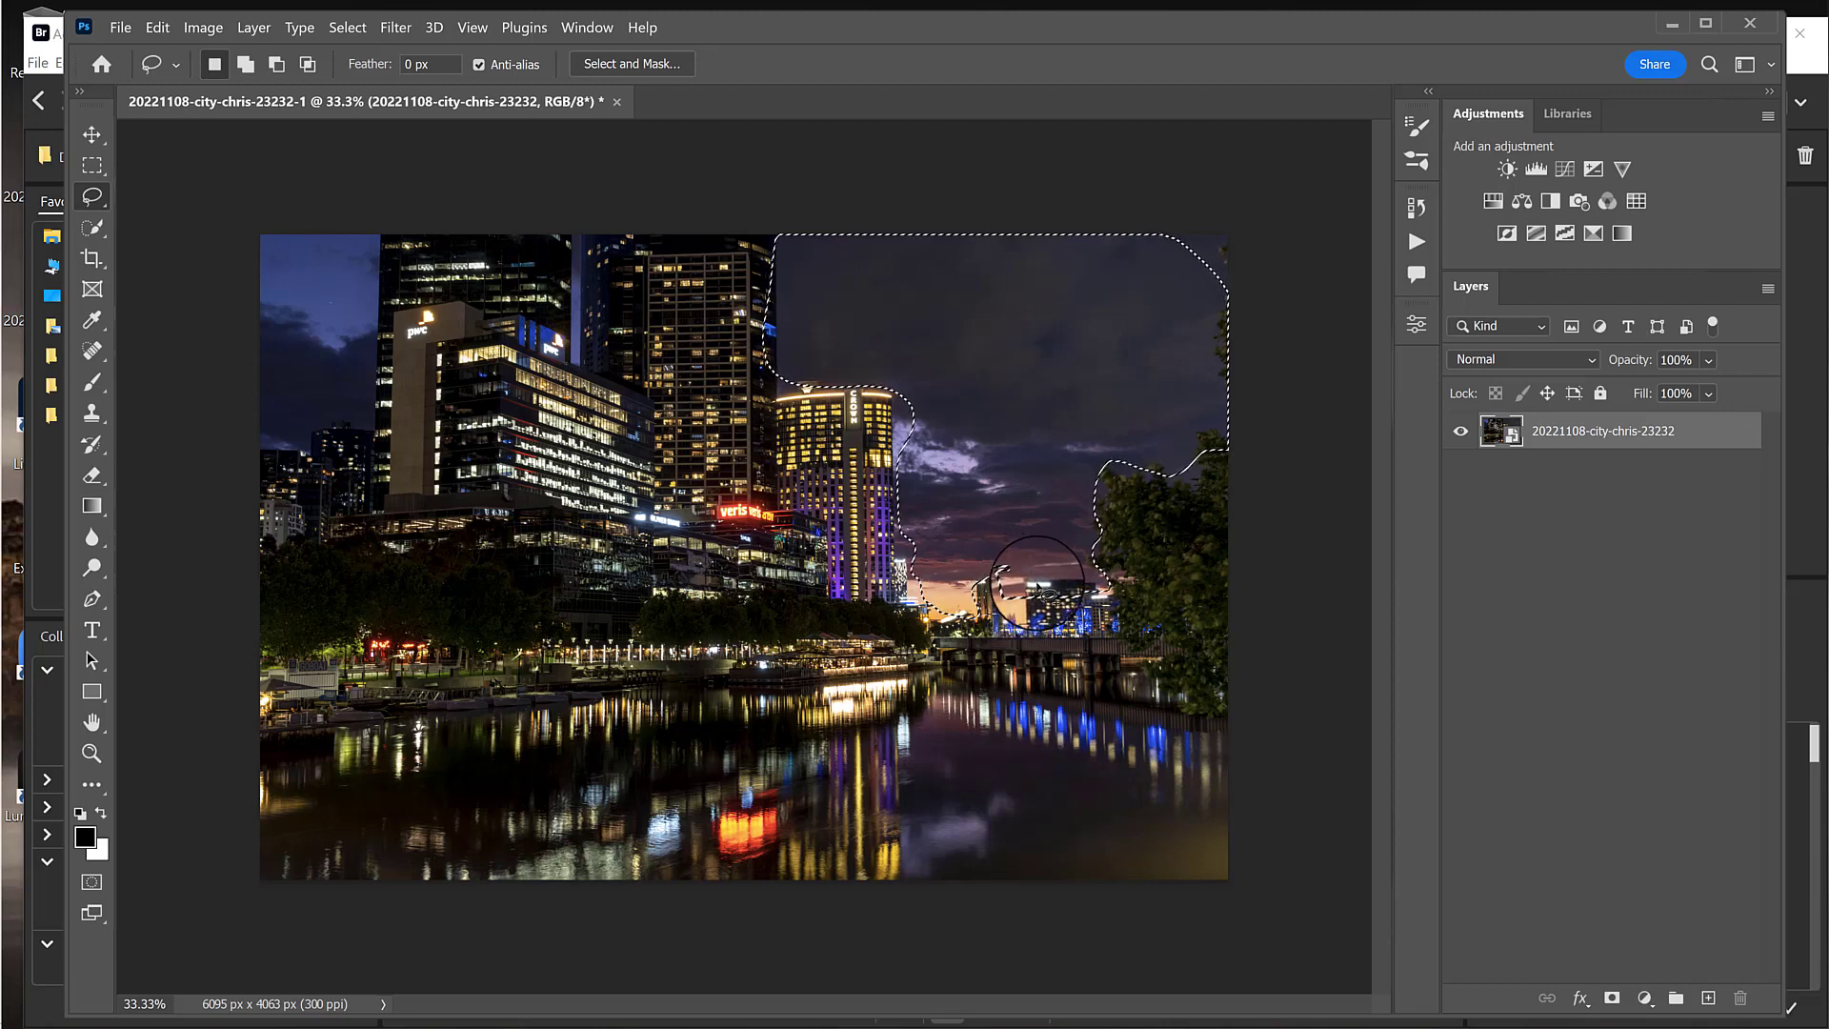
{"action": "key", "text": "shift"}
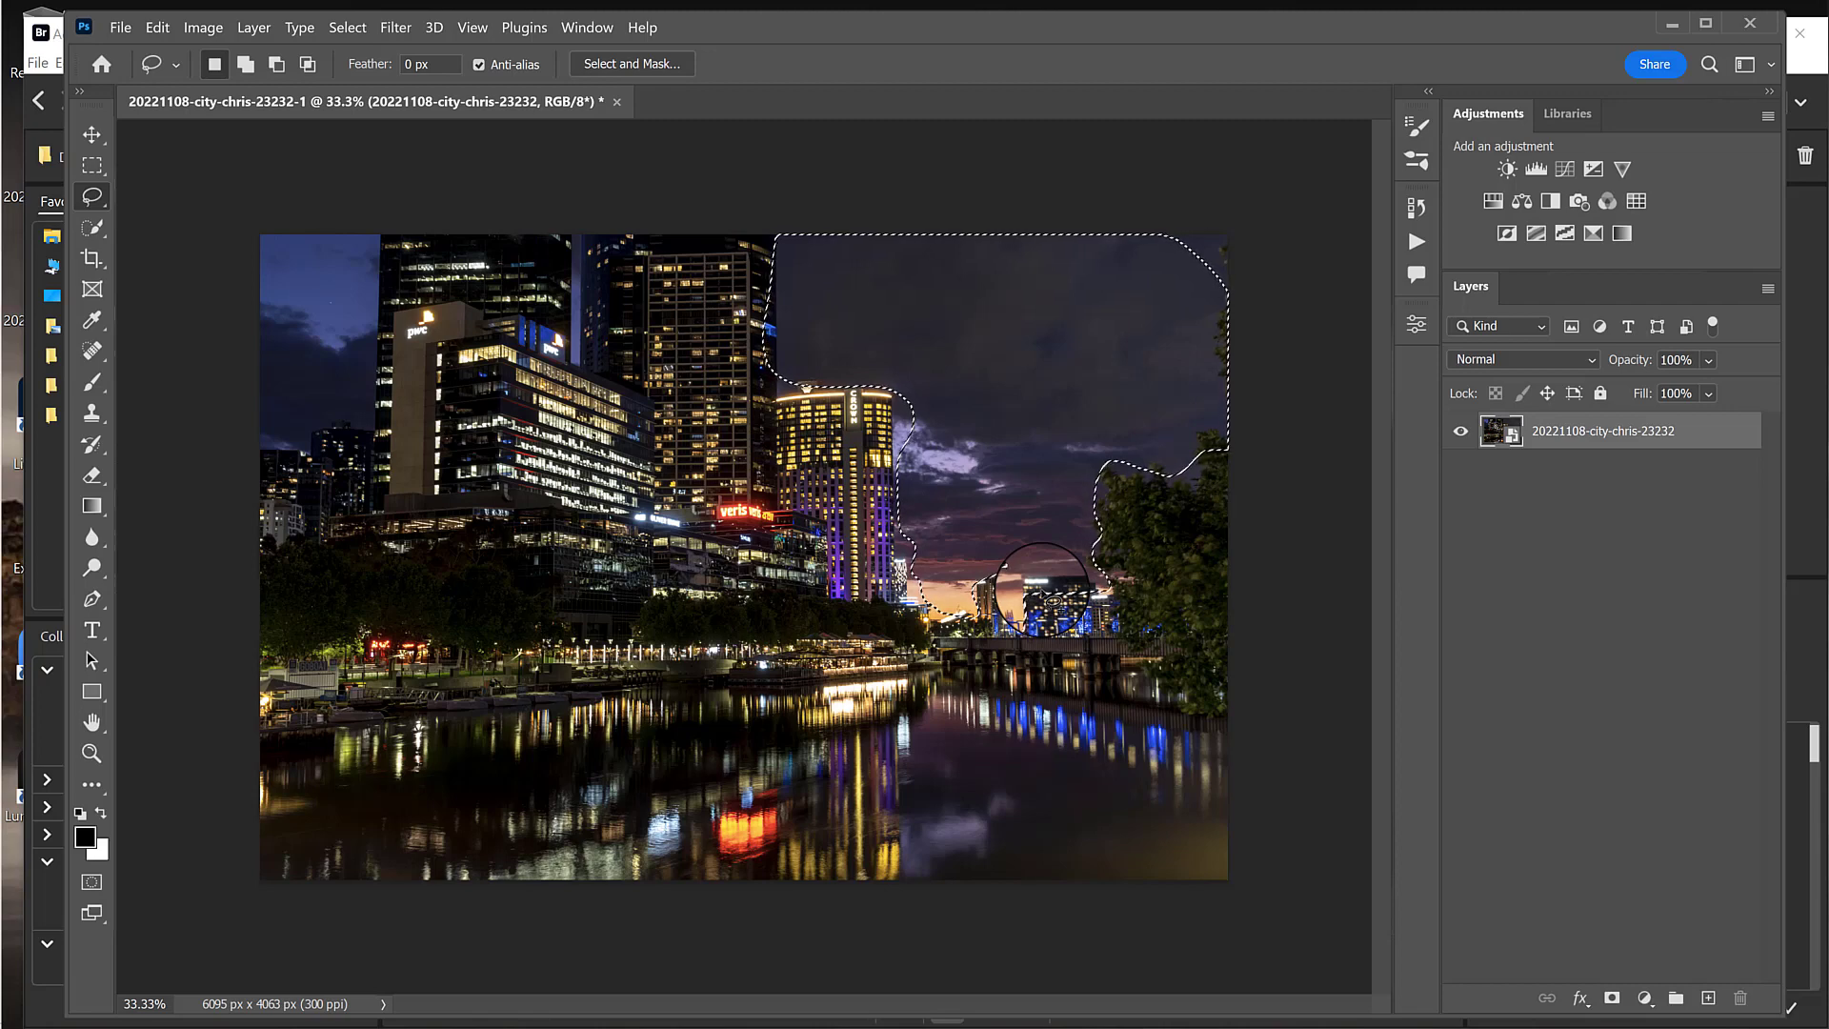
{"action": "key", "text": "shift+F6"}
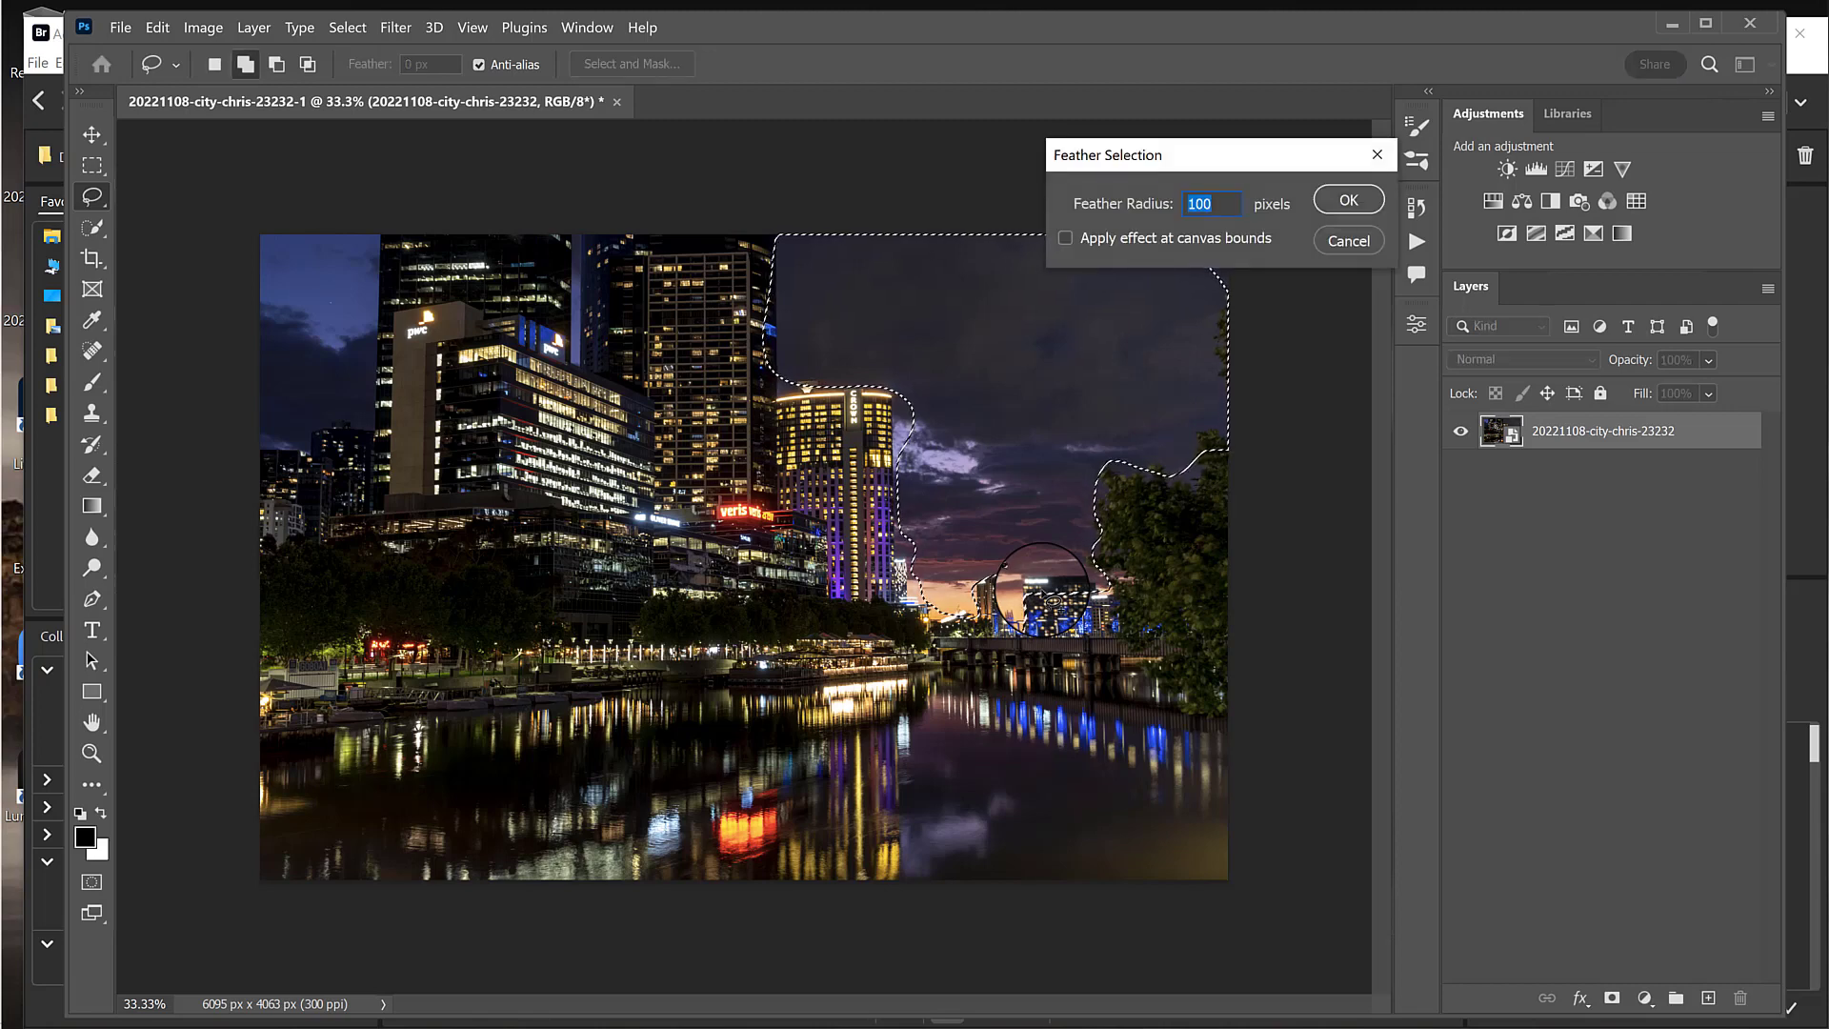
{"action": "left_click", "coordinate": [1348, 199]}
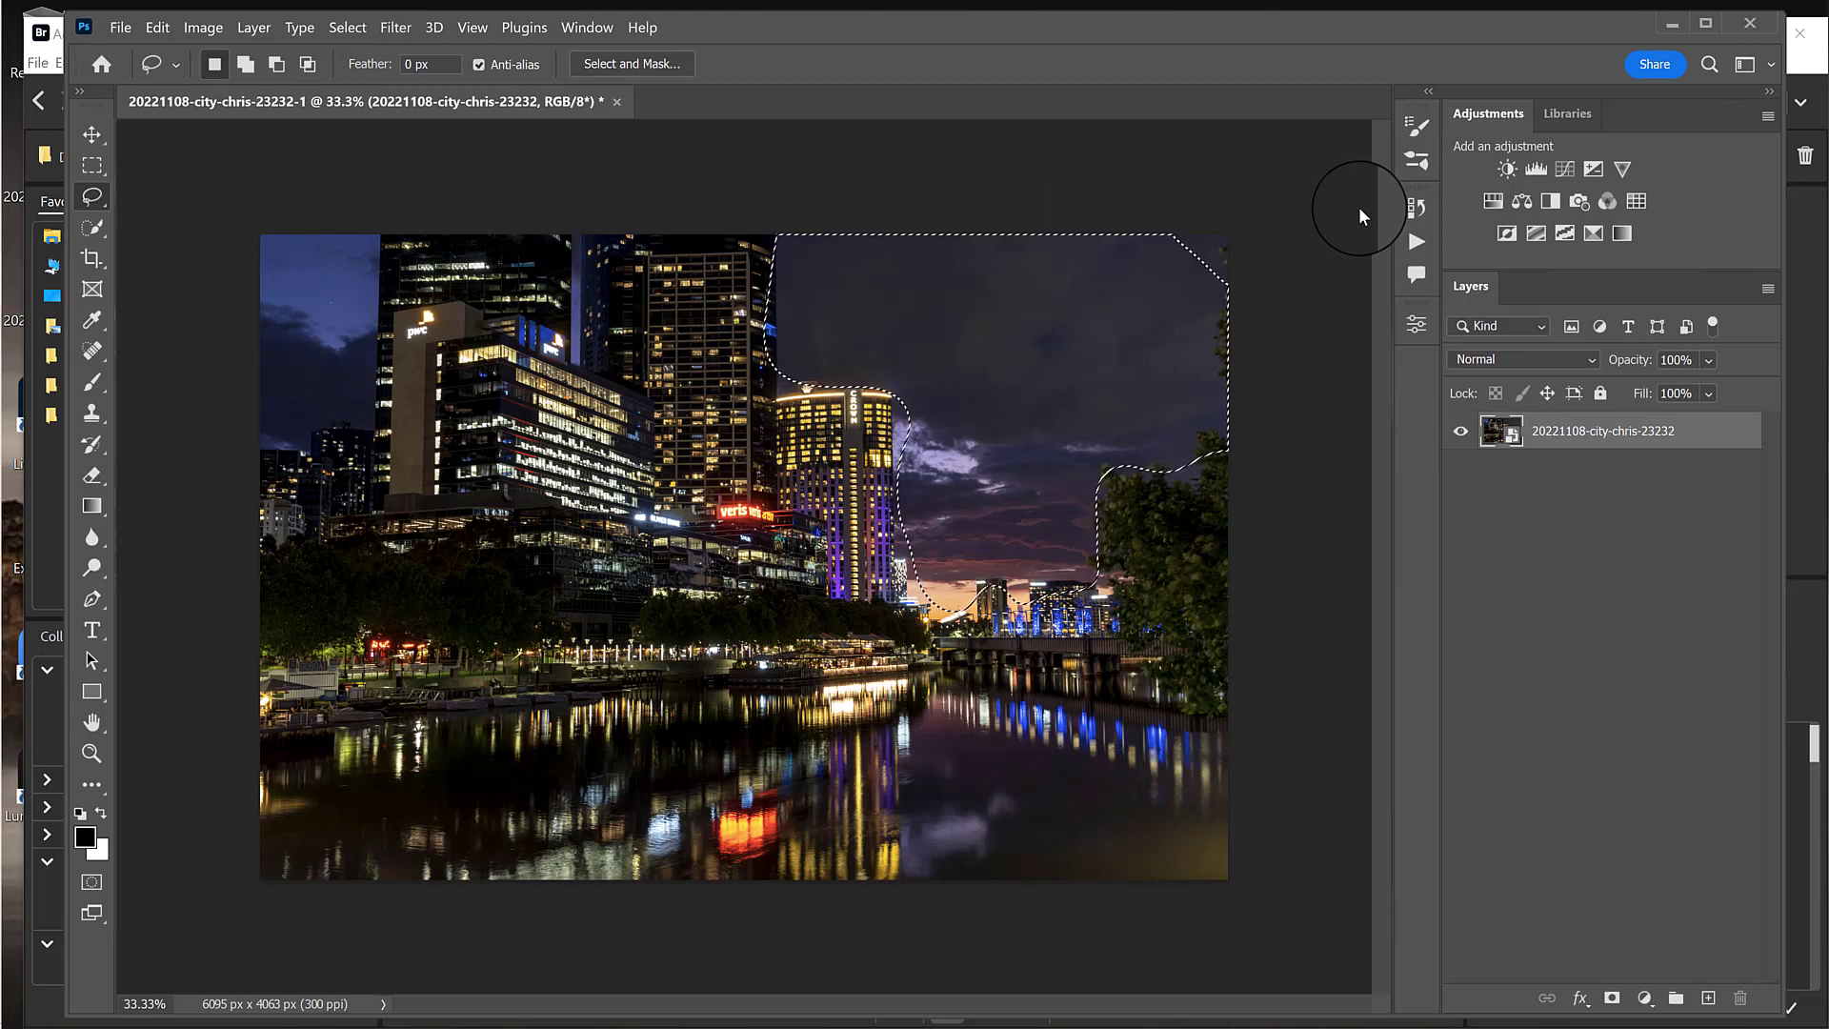
Step: Add a Hue/Saturation adjustment layer for the selected sky with Reds Saturation at +41, and compare the photo with and without it
{"action": "left_click", "coordinate": [1492, 201]}
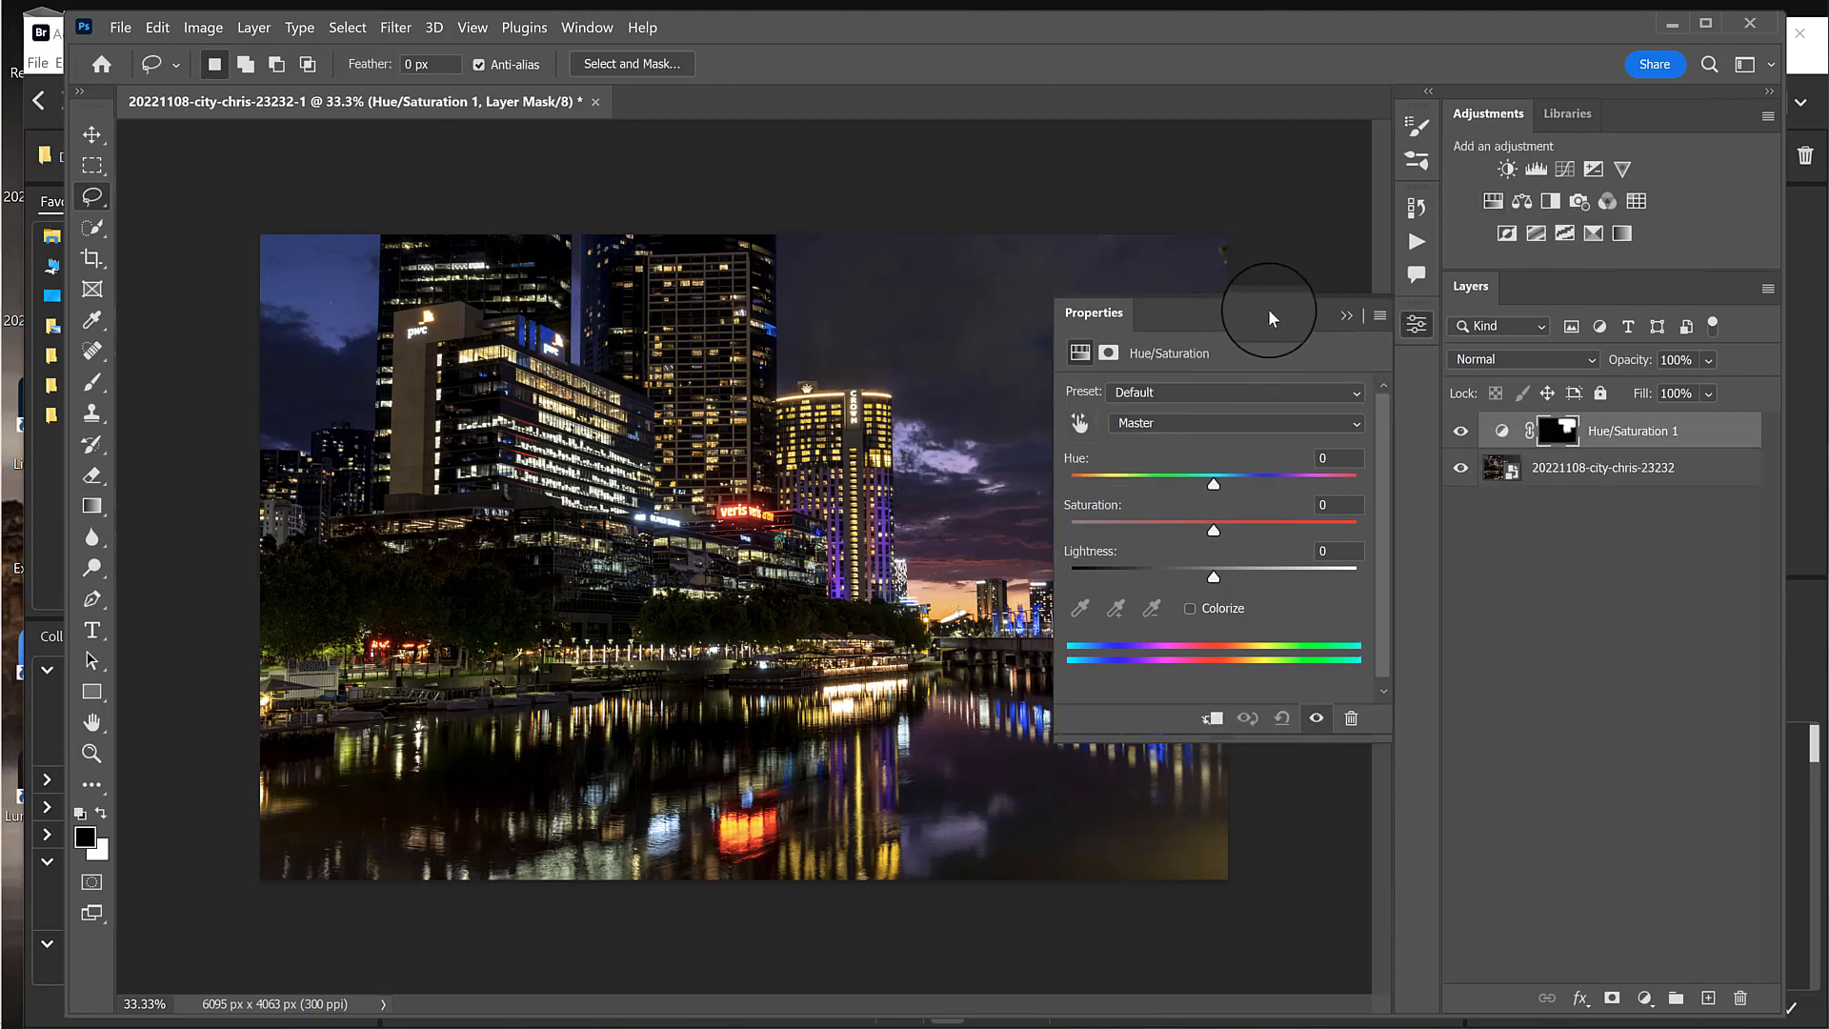
{"action": "left_click_drag", "start_coordinate": [1285, 319], "coordinate": [1479, 378]}
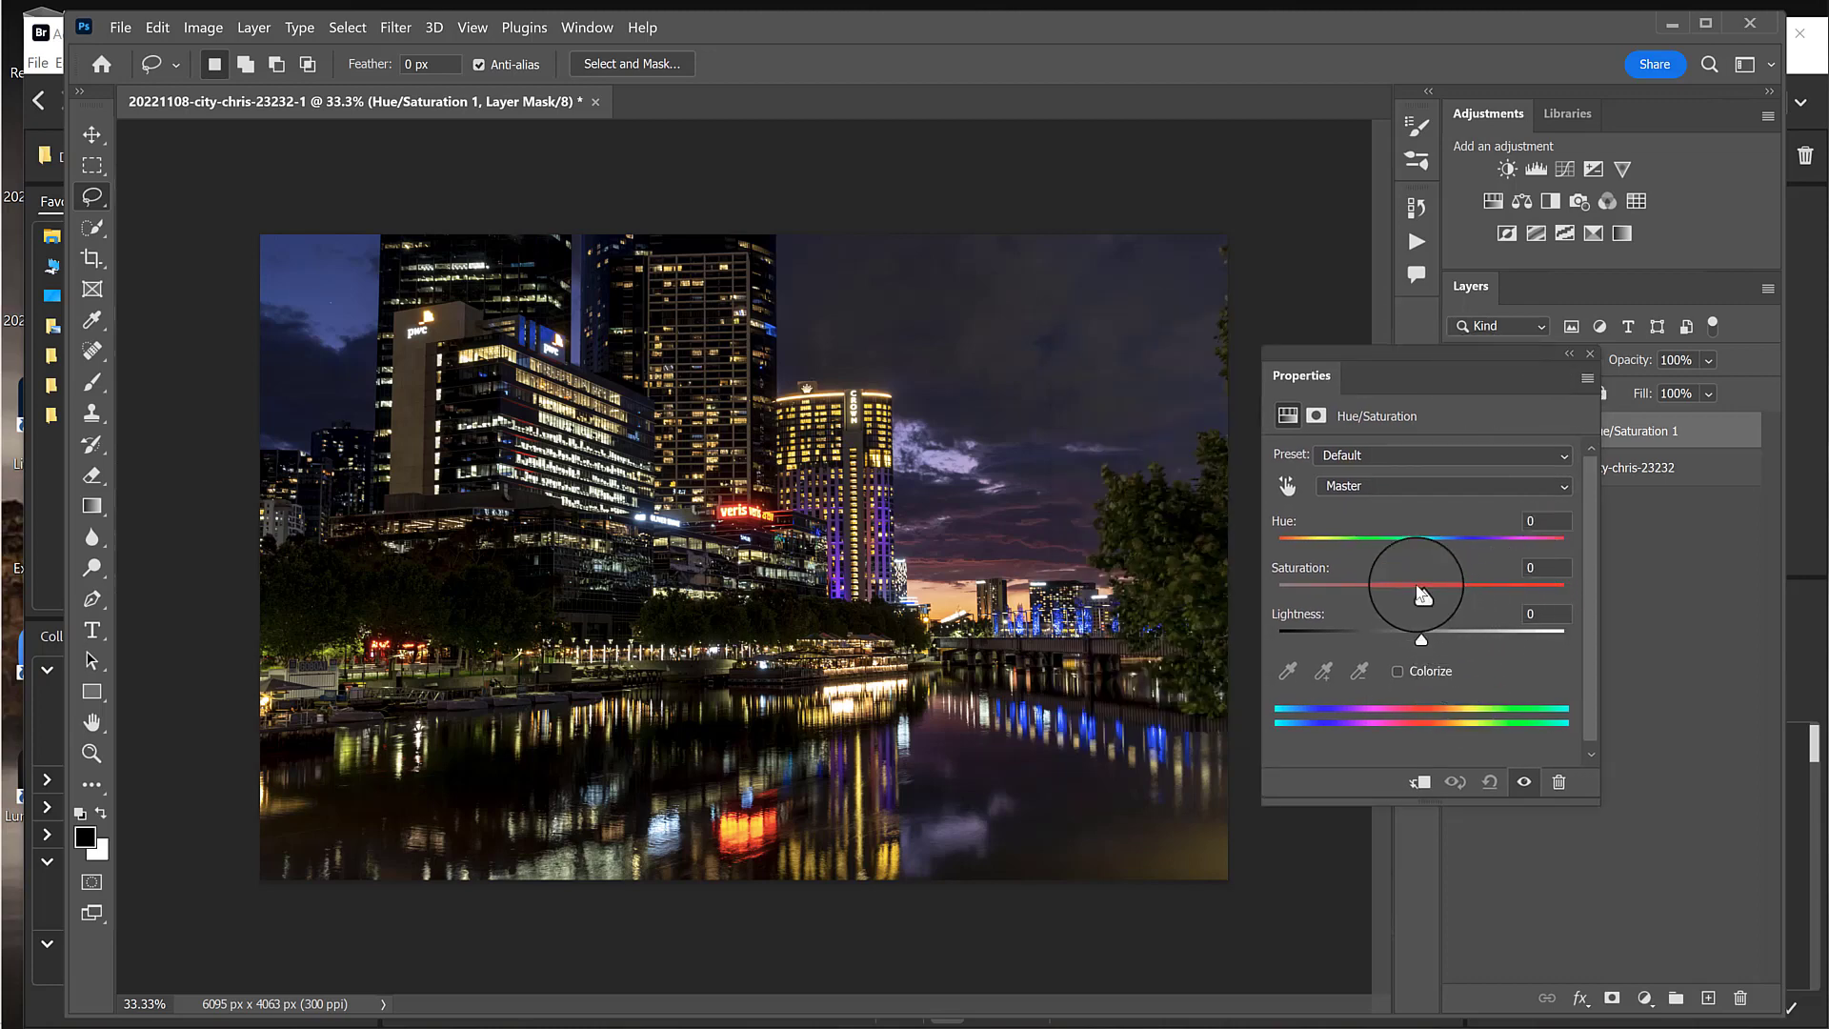
{"action": "left_click", "coordinate": [1368, 491]}
{"action": "left_click", "coordinate": [1362, 526]}
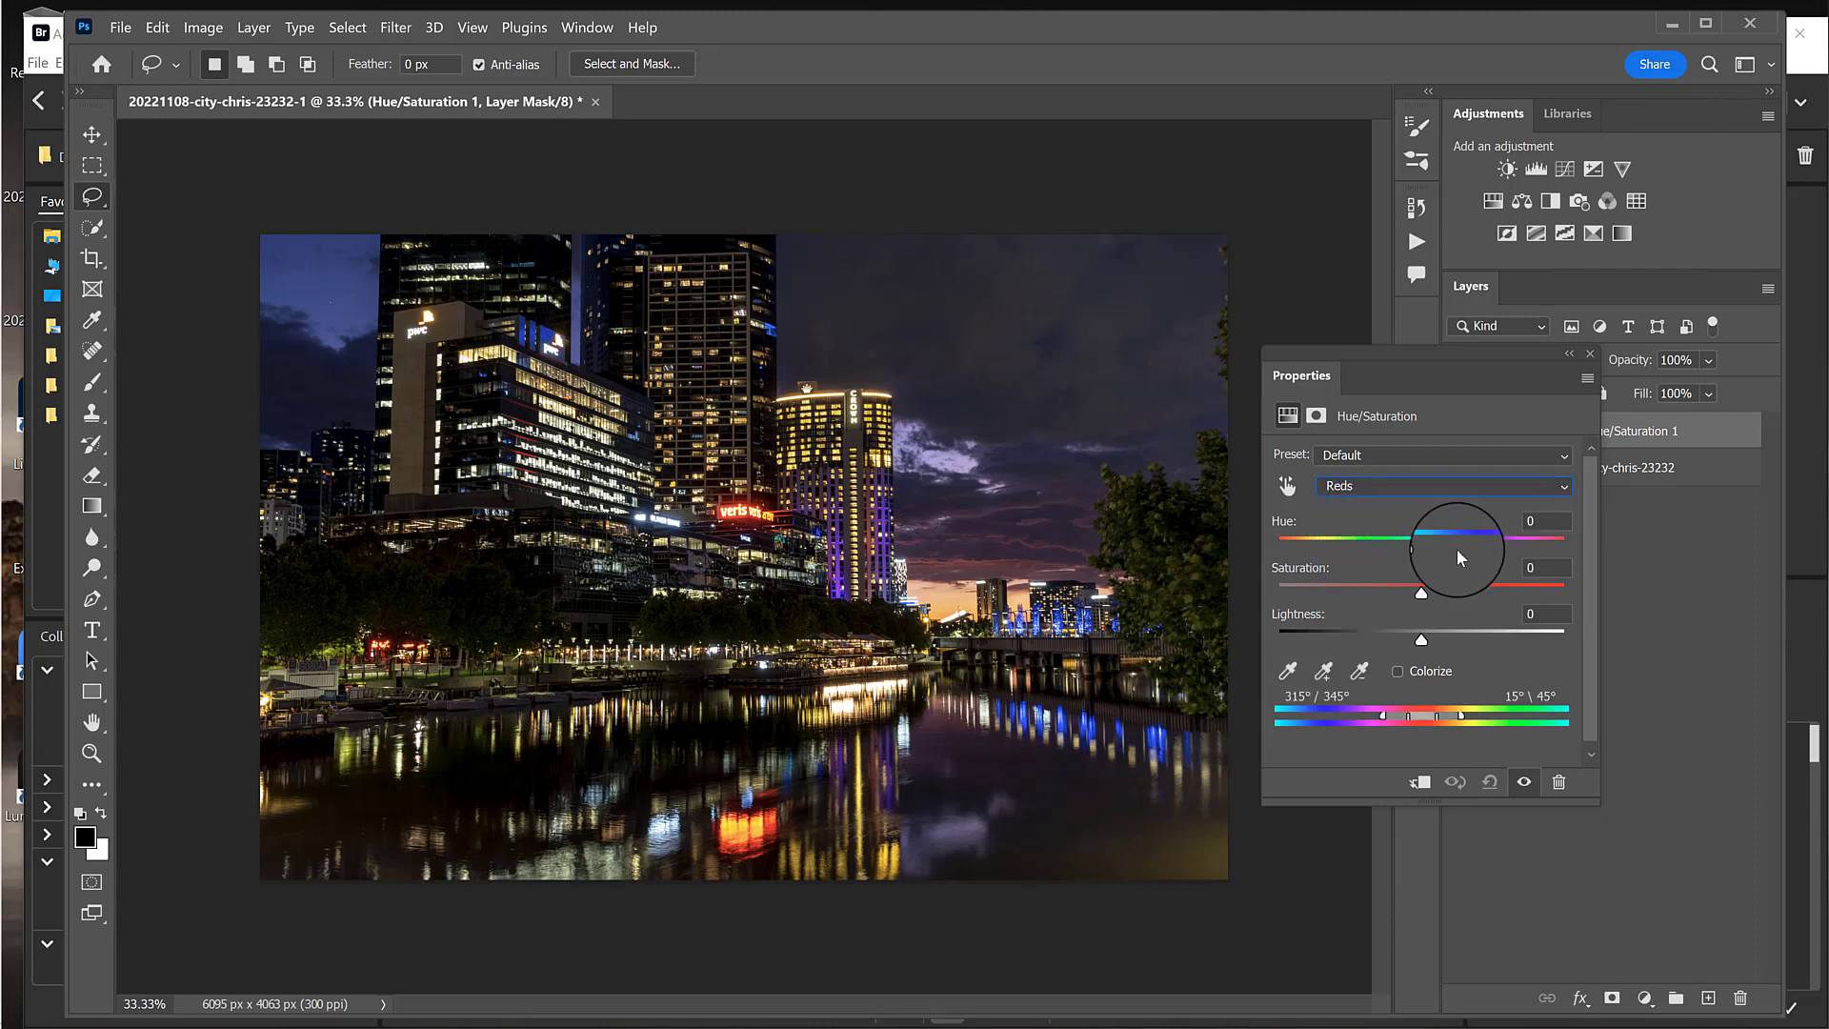
{"action": "left_click_drag", "start_coordinate": [1421, 597], "coordinate": [1481, 592]}
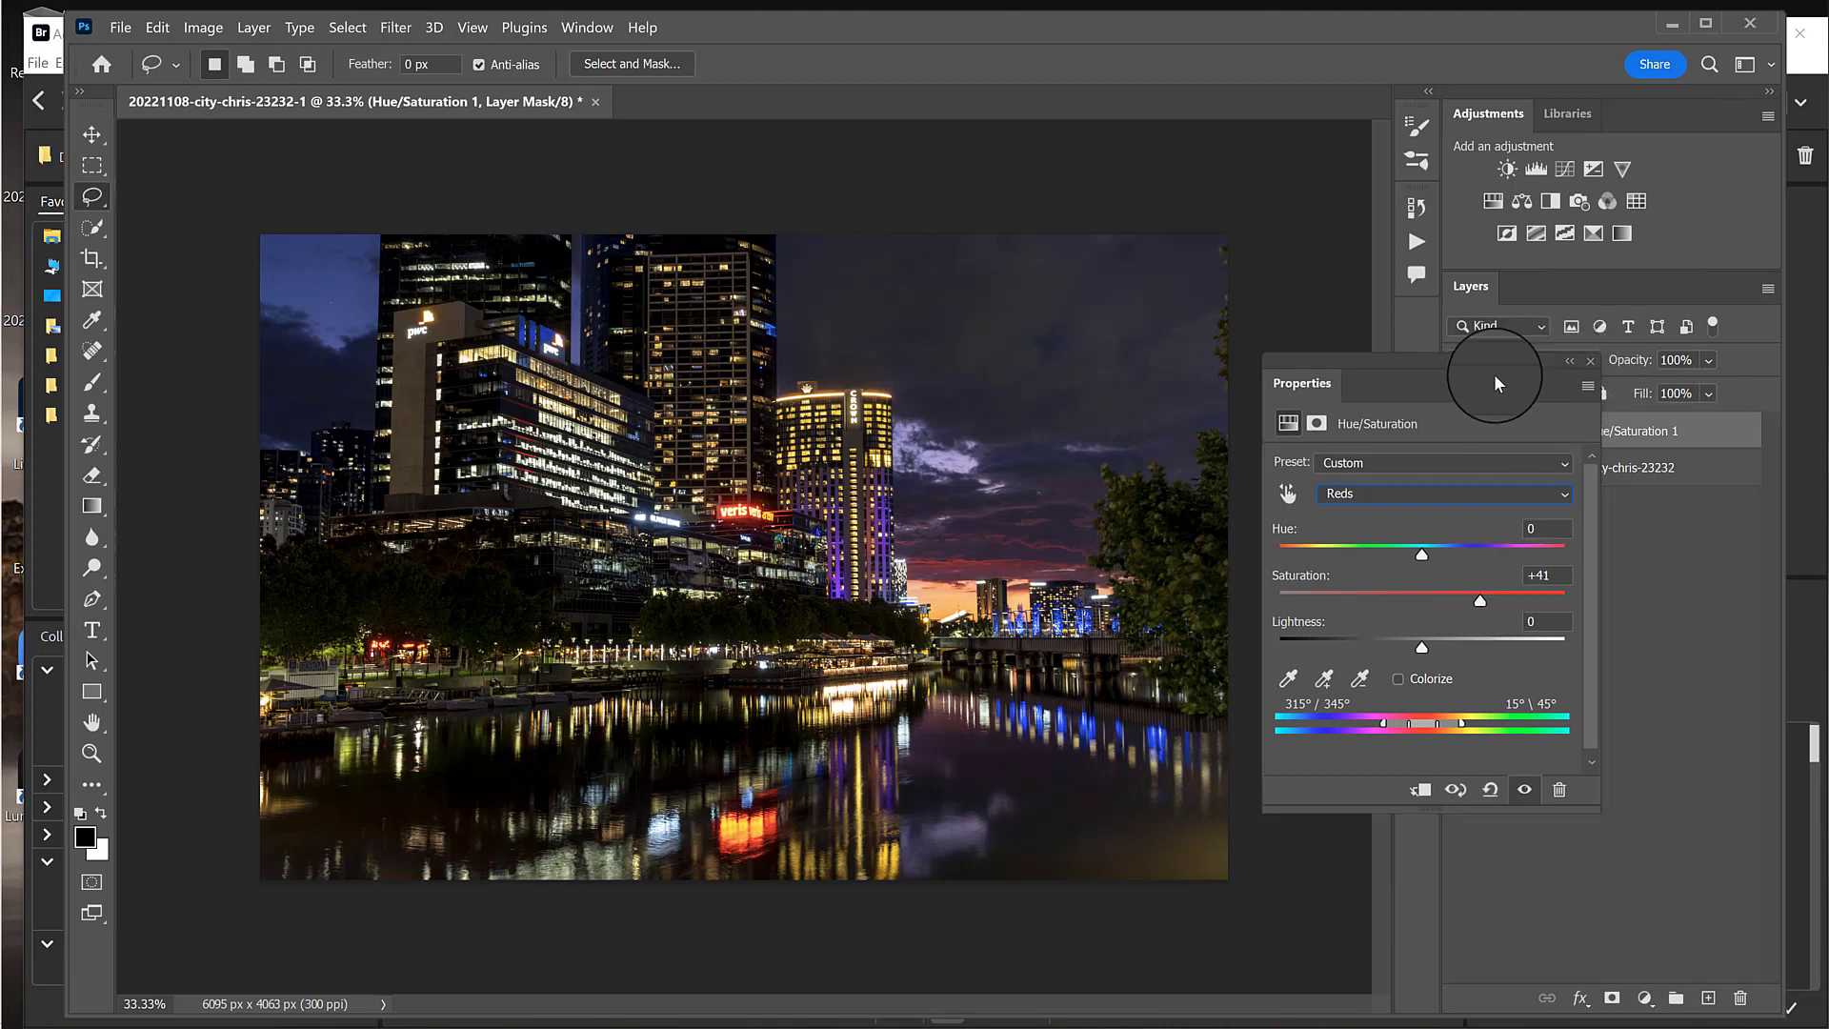
{"action": "left_click_drag", "start_coordinate": [1493, 373], "coordinate": [1530, 510]}
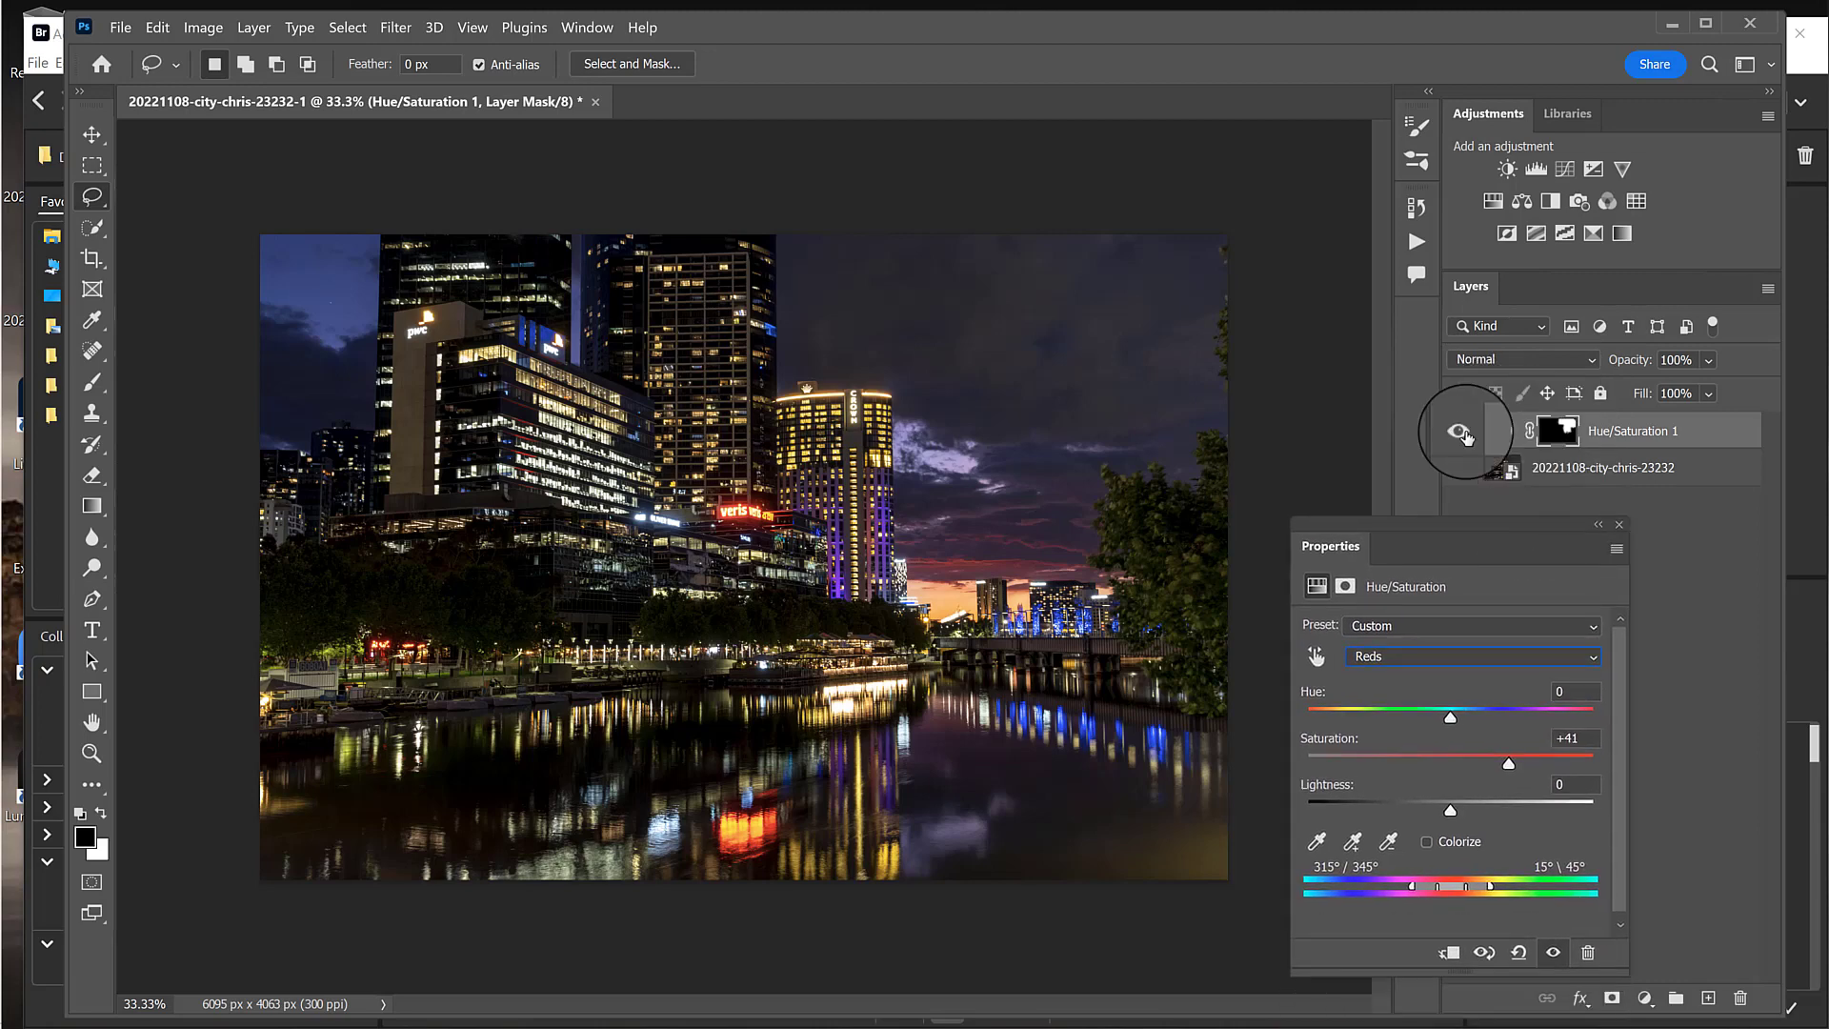
{"action": "left_click", "coordinate": [1464, 434]}
{"action": "left_click", "coordinate": [1464, 434]}
{"action": "left_click", "coordinate": [1464, 435]}
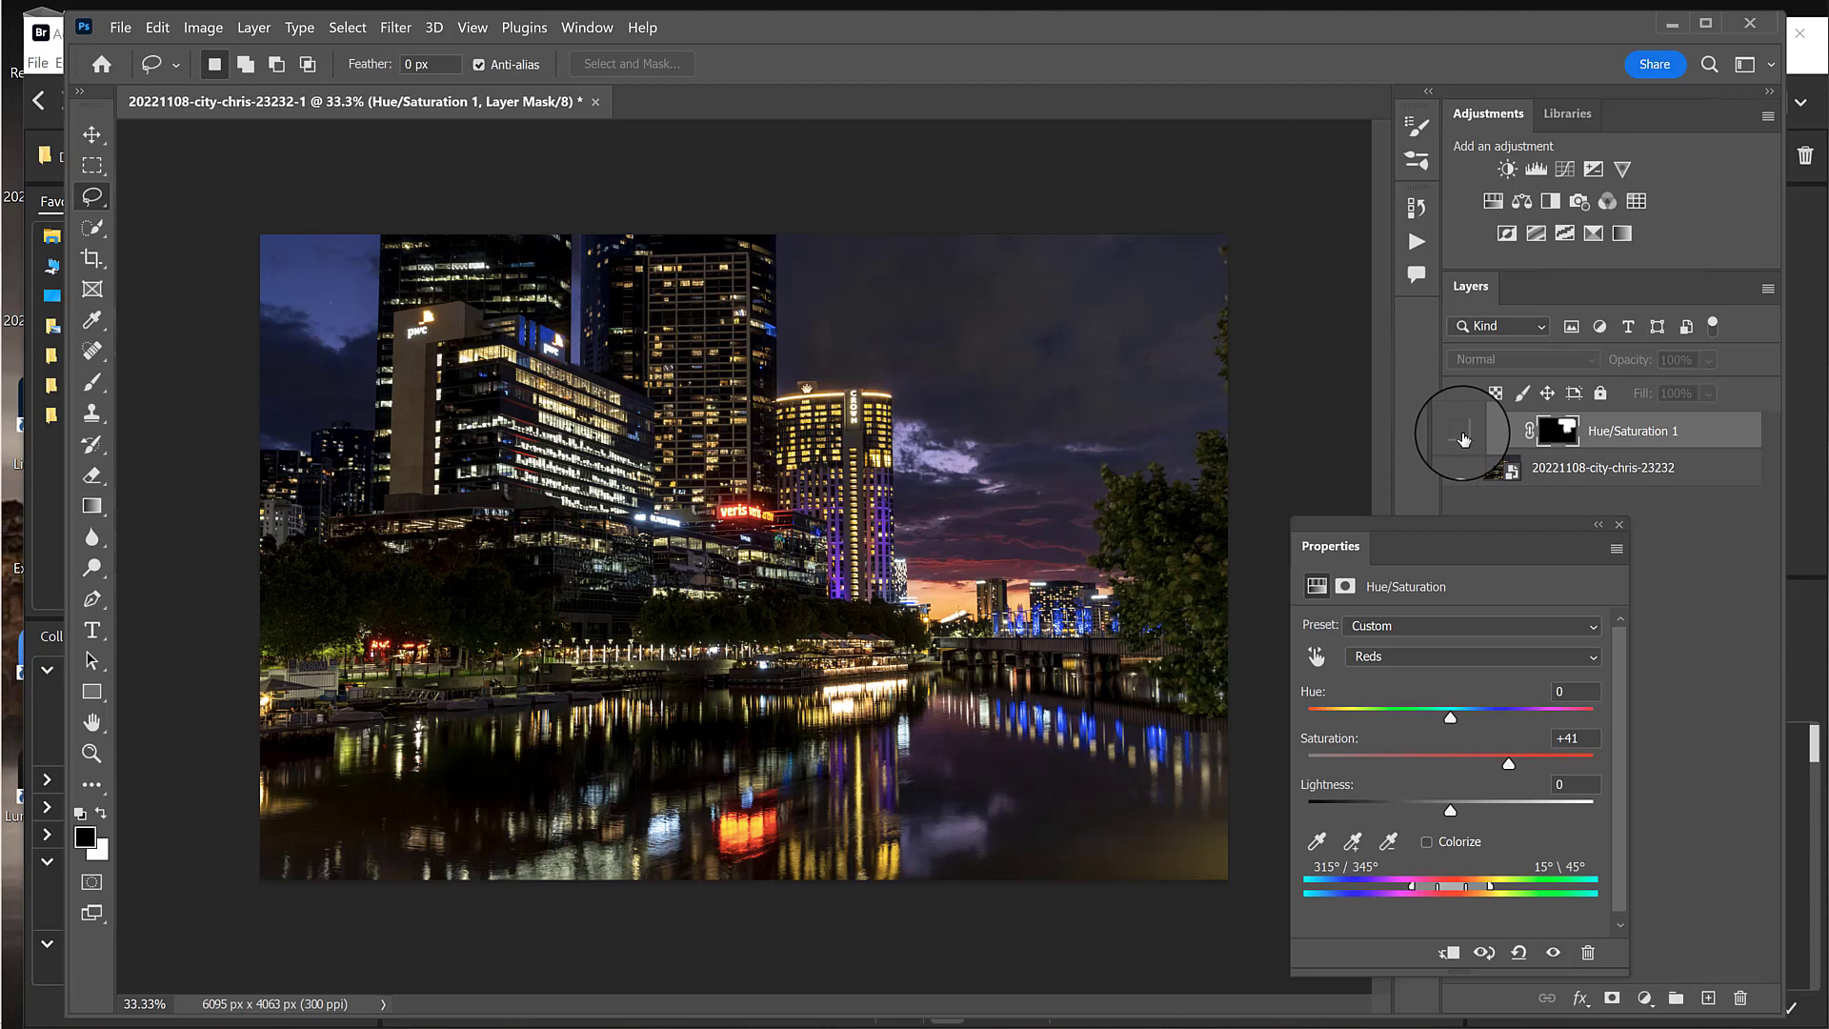
{"action": "left_click", "coordinate": [1463, 436]}
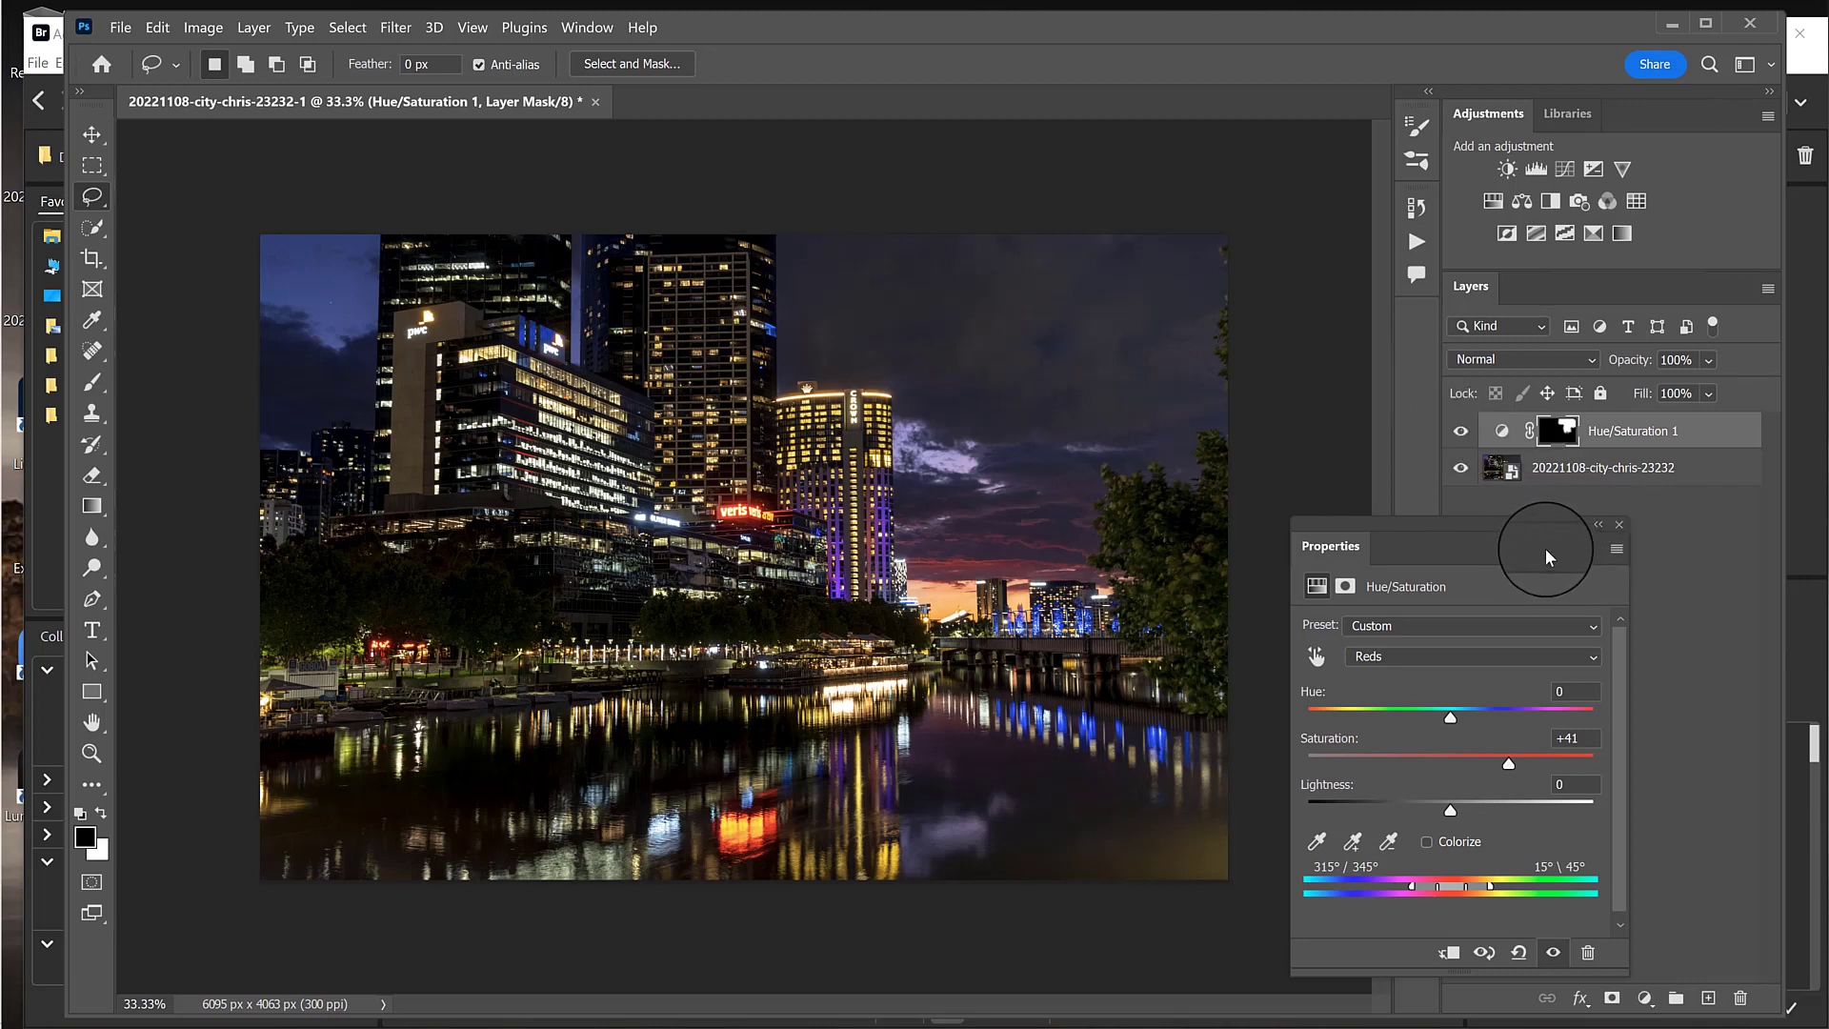
{"action": "left_click_drag", "start_coordinate": [1546, 555], "coordinate": [1405, 339]}
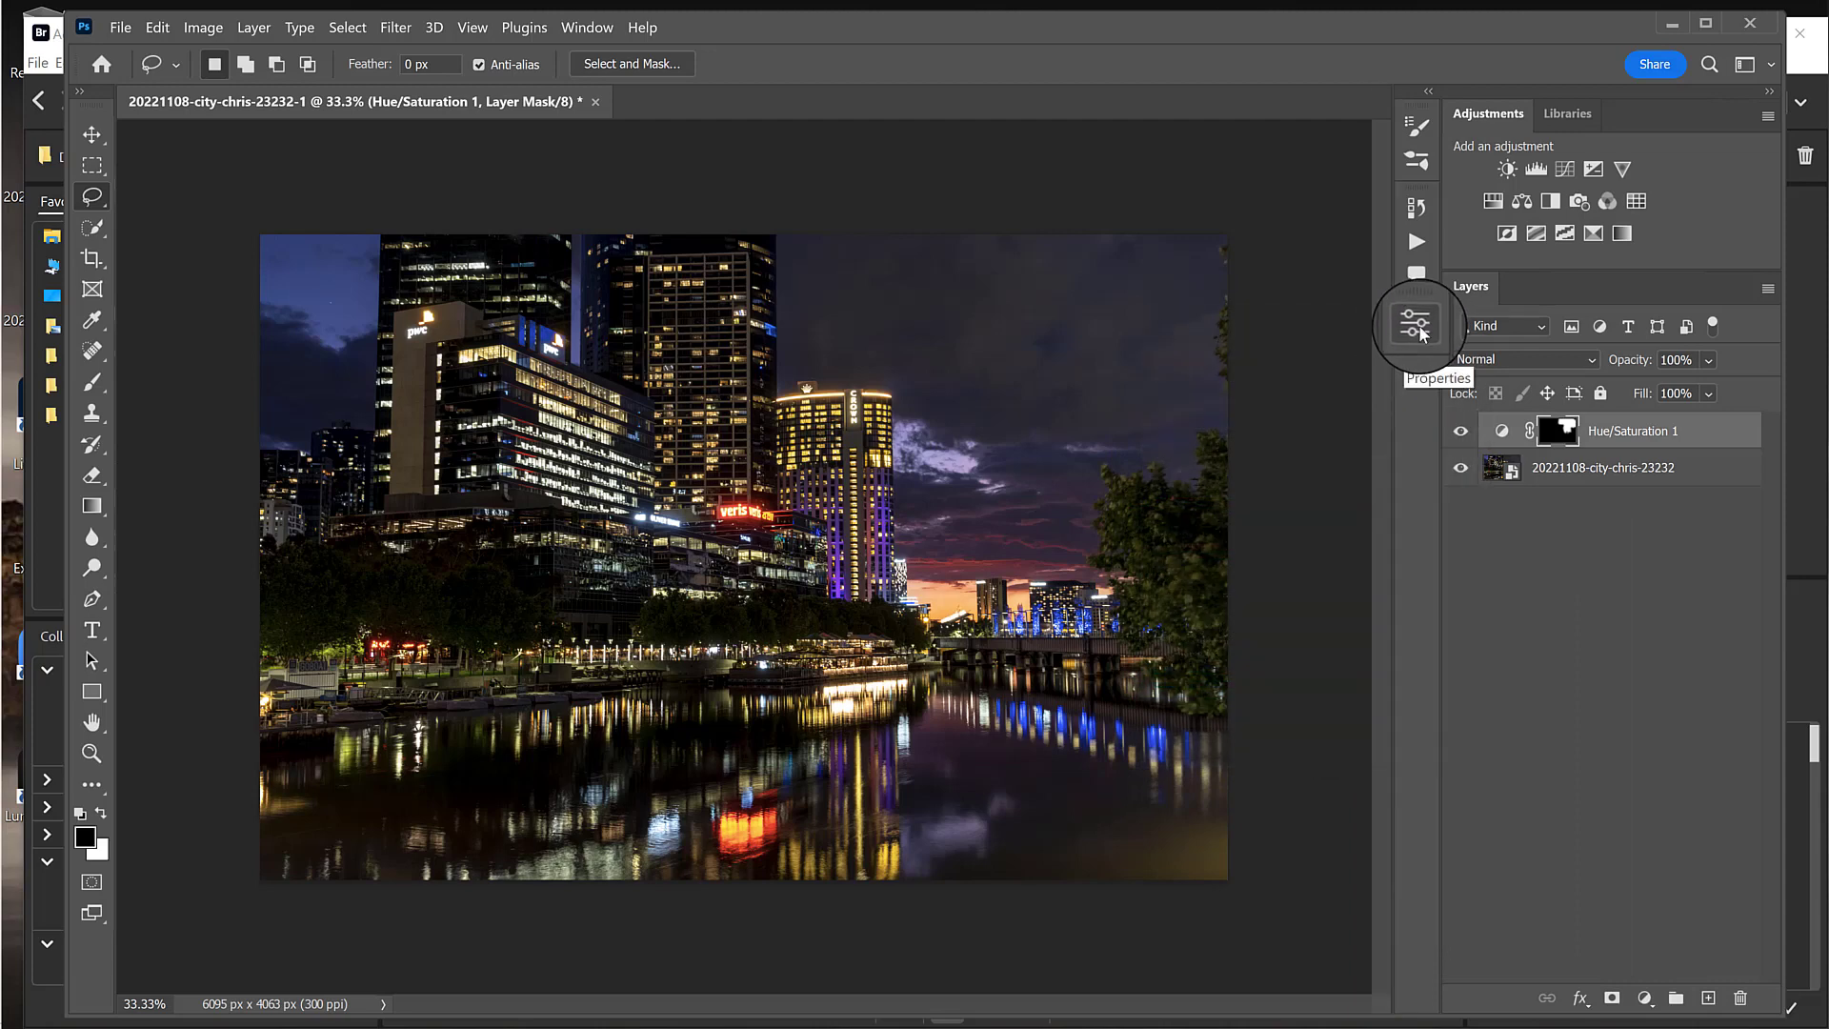
Step: Set the Saturation of the Yellows to +33 in the sky's Hue/Saturation adjustment and close its properties
{"action": "left_click", "coordinate": [1419, 322]}
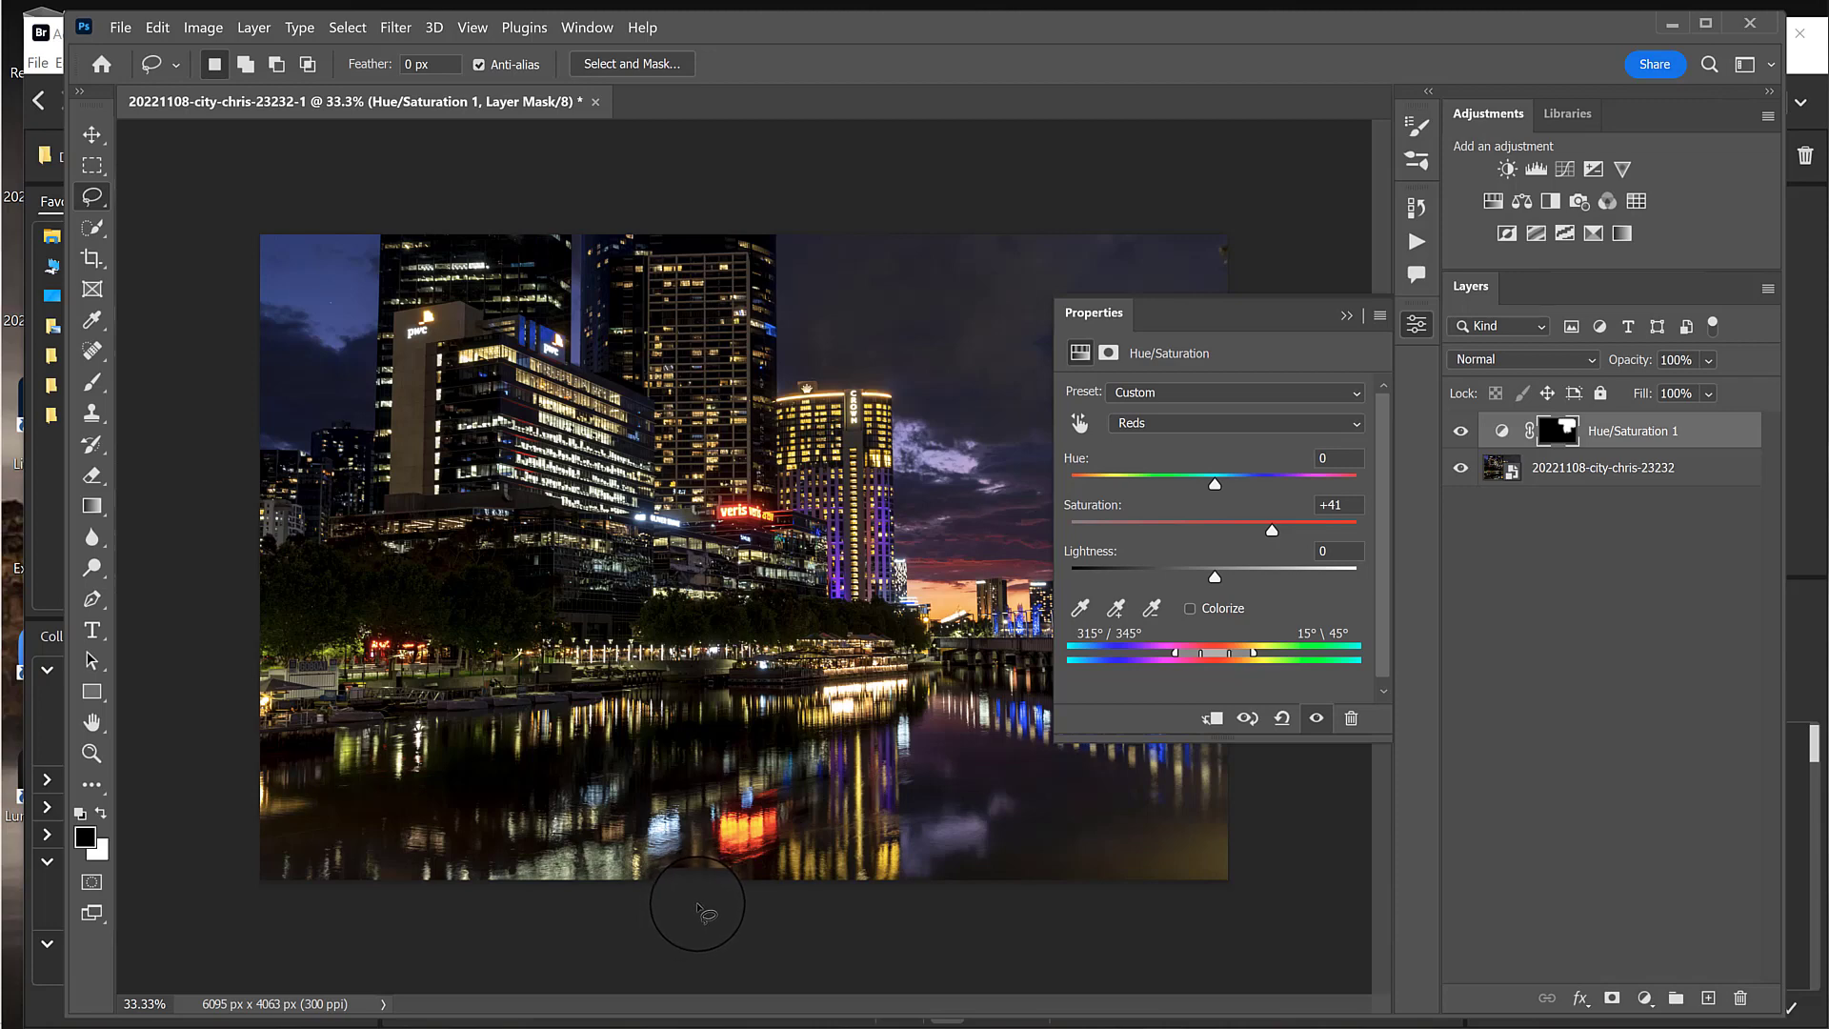
{"action": "left_click", "coordinate": [1187, 422]}
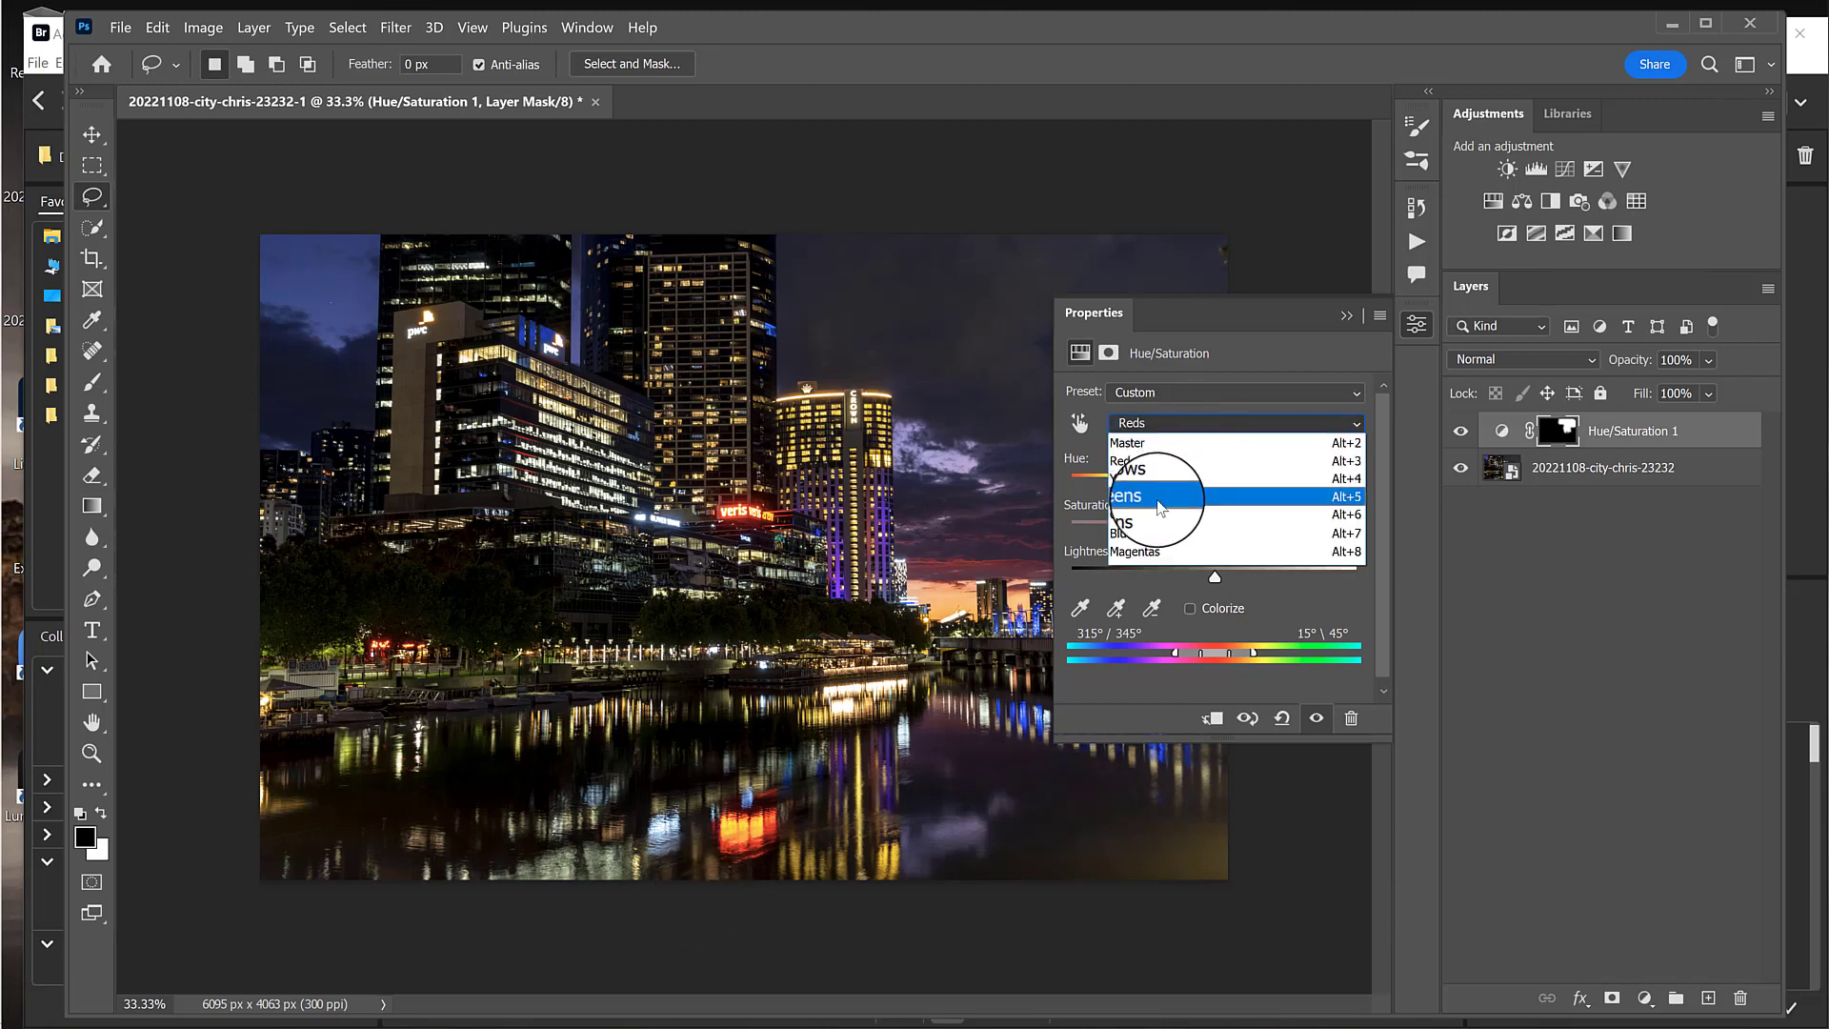
{"action": "left_click", "coordinate": [1171, 468]}
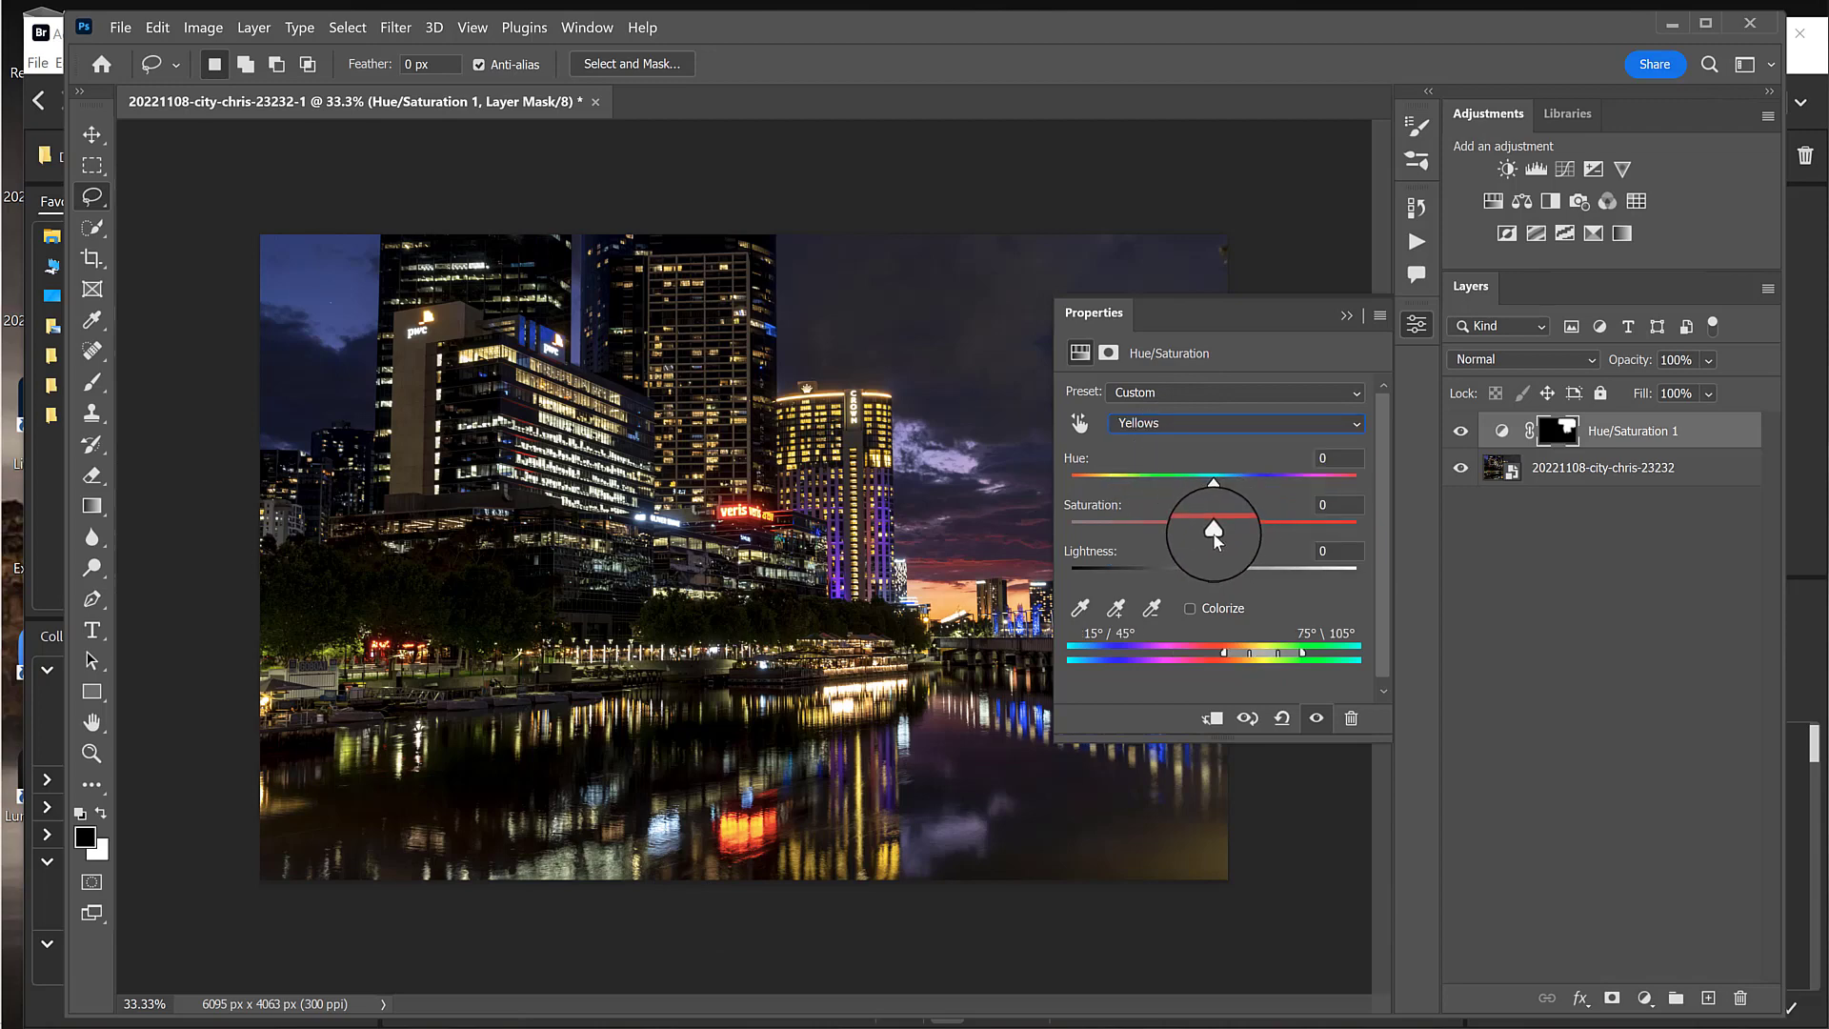
{"action": "left_click_drag", "start_coordinate": [1213, 534], "coordinate": [1271, 539]}
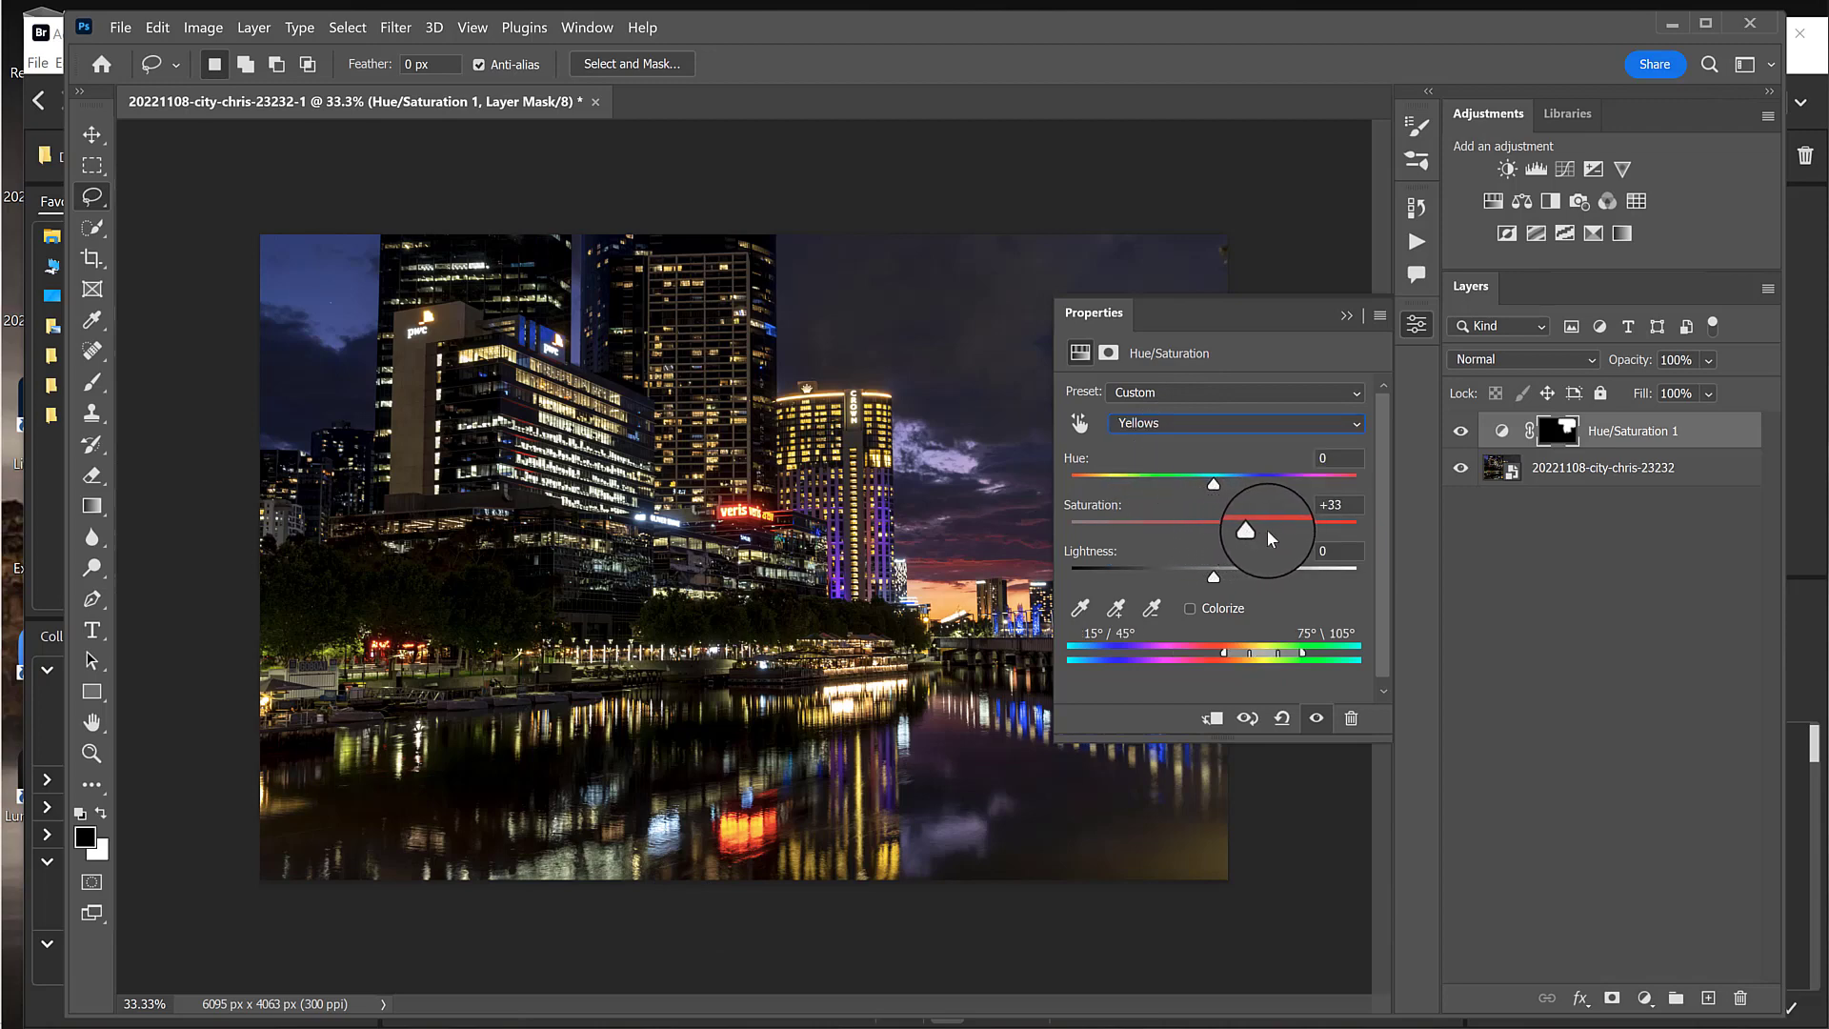
{"action": "left_click", "coordinate": [1345, 317]}
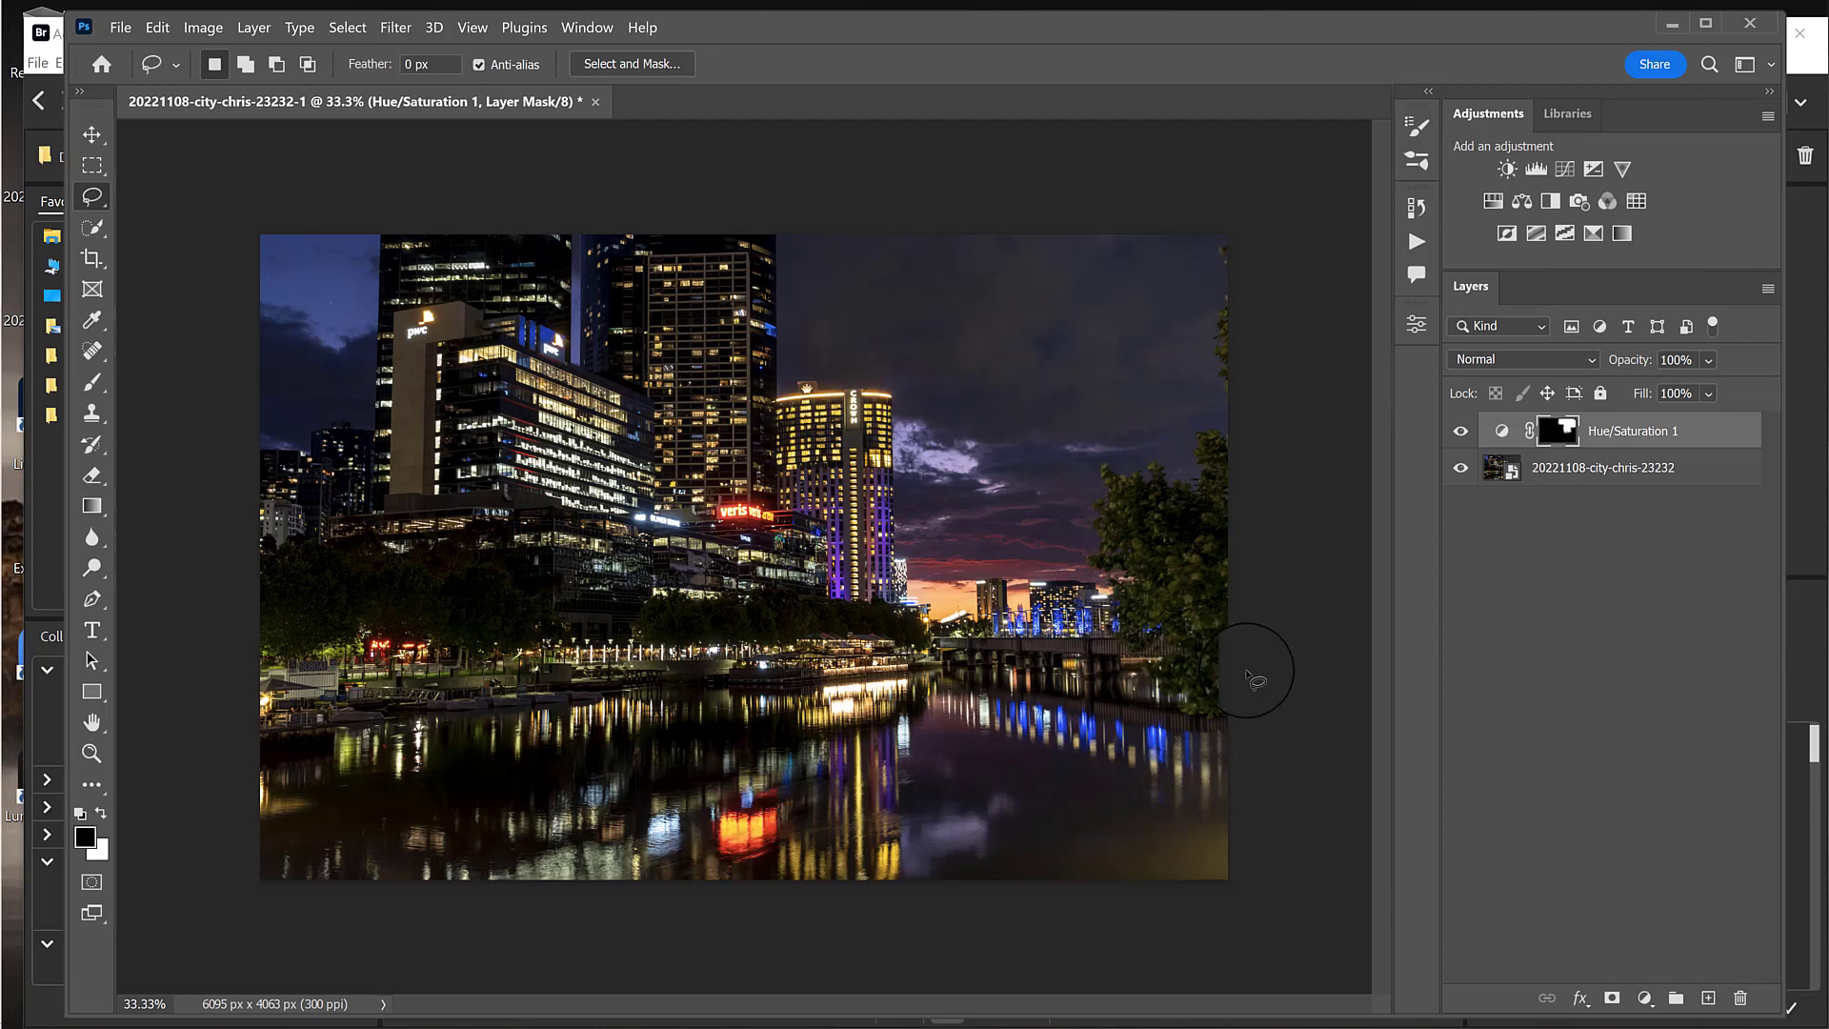
Step: Brighten the river with a Curves adjustment layer limited to a lassoed selection of the water feathered by 100 pixels
{"action": "mouse_move", "coordinate": [1238, 688]}
{"action": "left_mouse_down"}
{"action": "mouse_move", "coordinate": [945, 652]}
{"action": "mouse_move", "coordinate": [359, 665]}
{"action": "mouse_move", "coordinate": [257, 699]}
{"action": "mouse_move", "coordinate": [195, 750]}
{"action": "mouse_move", "coordinate": [191, 864]}
{"action": "mouse_move", "coordinate": [367, 947]}
{"action": "mouse_move", "coordinate": [1192, 919]}
{"action": "mouse_move", "coordinate": [1265, 909]}
{"action": "mouse_move", "coordinate": [1303, 883]}
{"action": "left_mouse_up"}
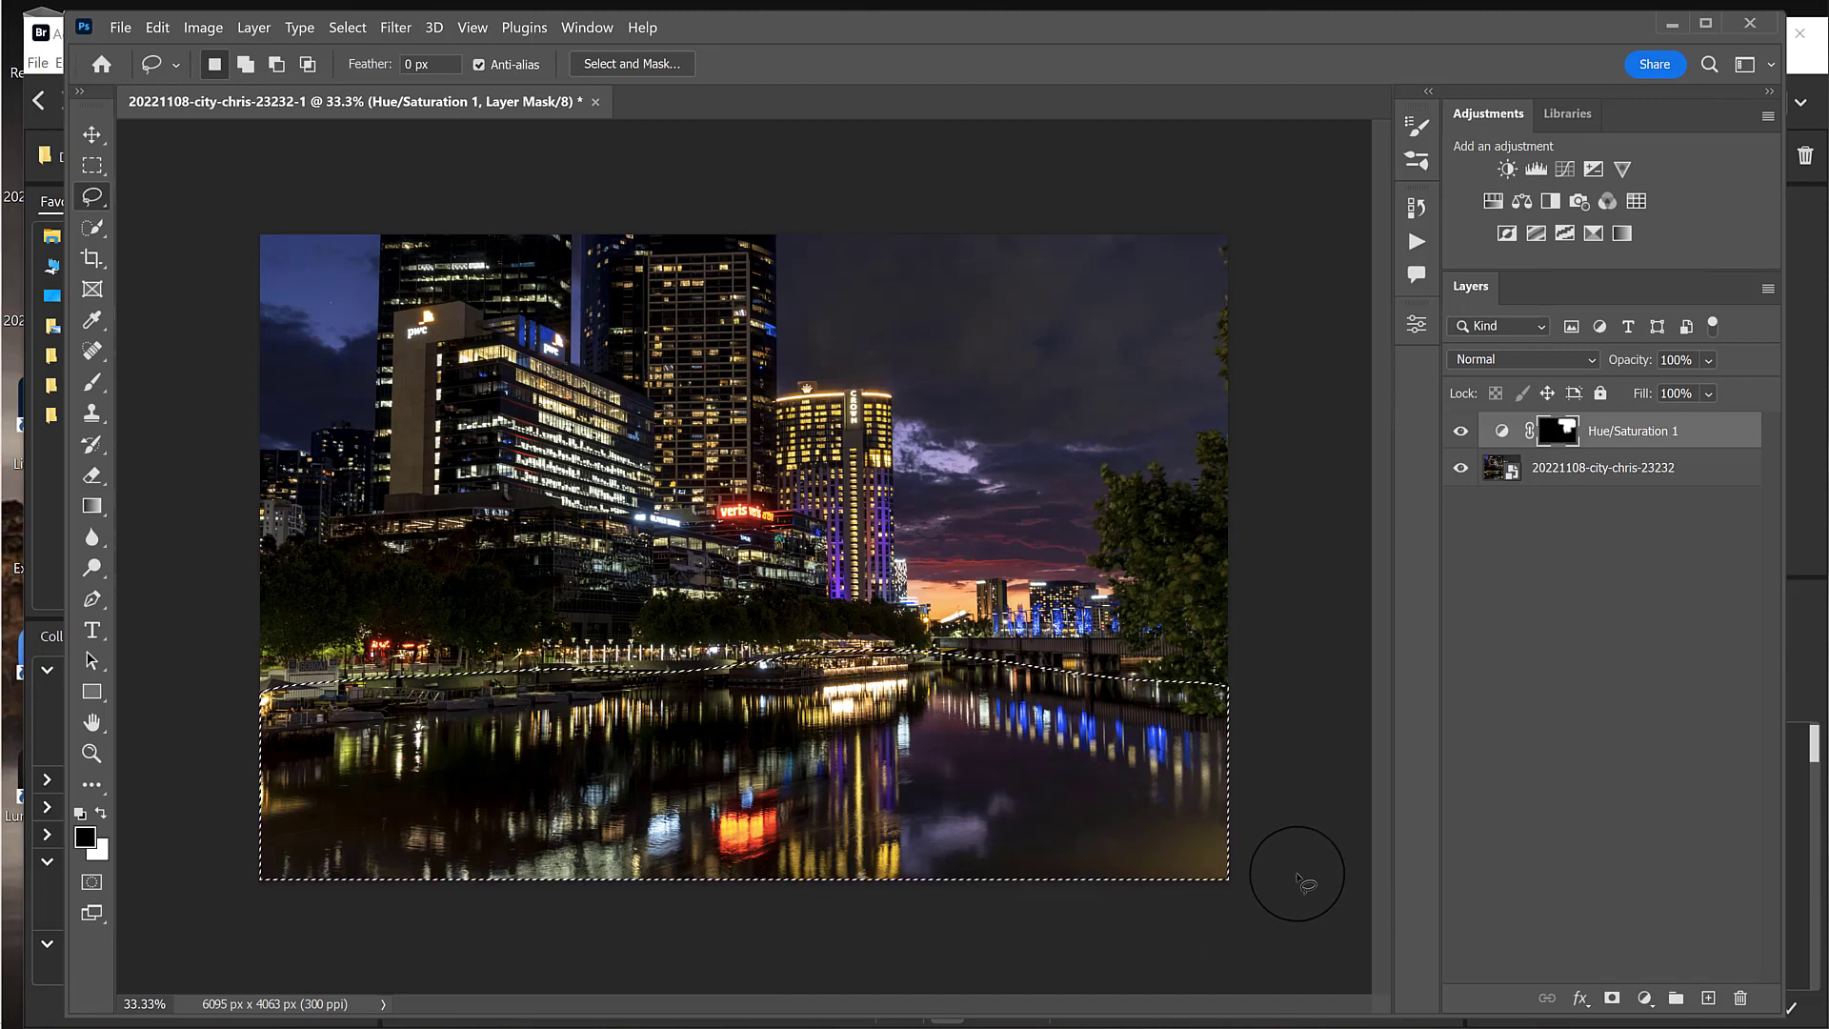
{"action": "key", "text": "shift+F6"}
{"action": "left_click", "coordinate": [1341, 207]}
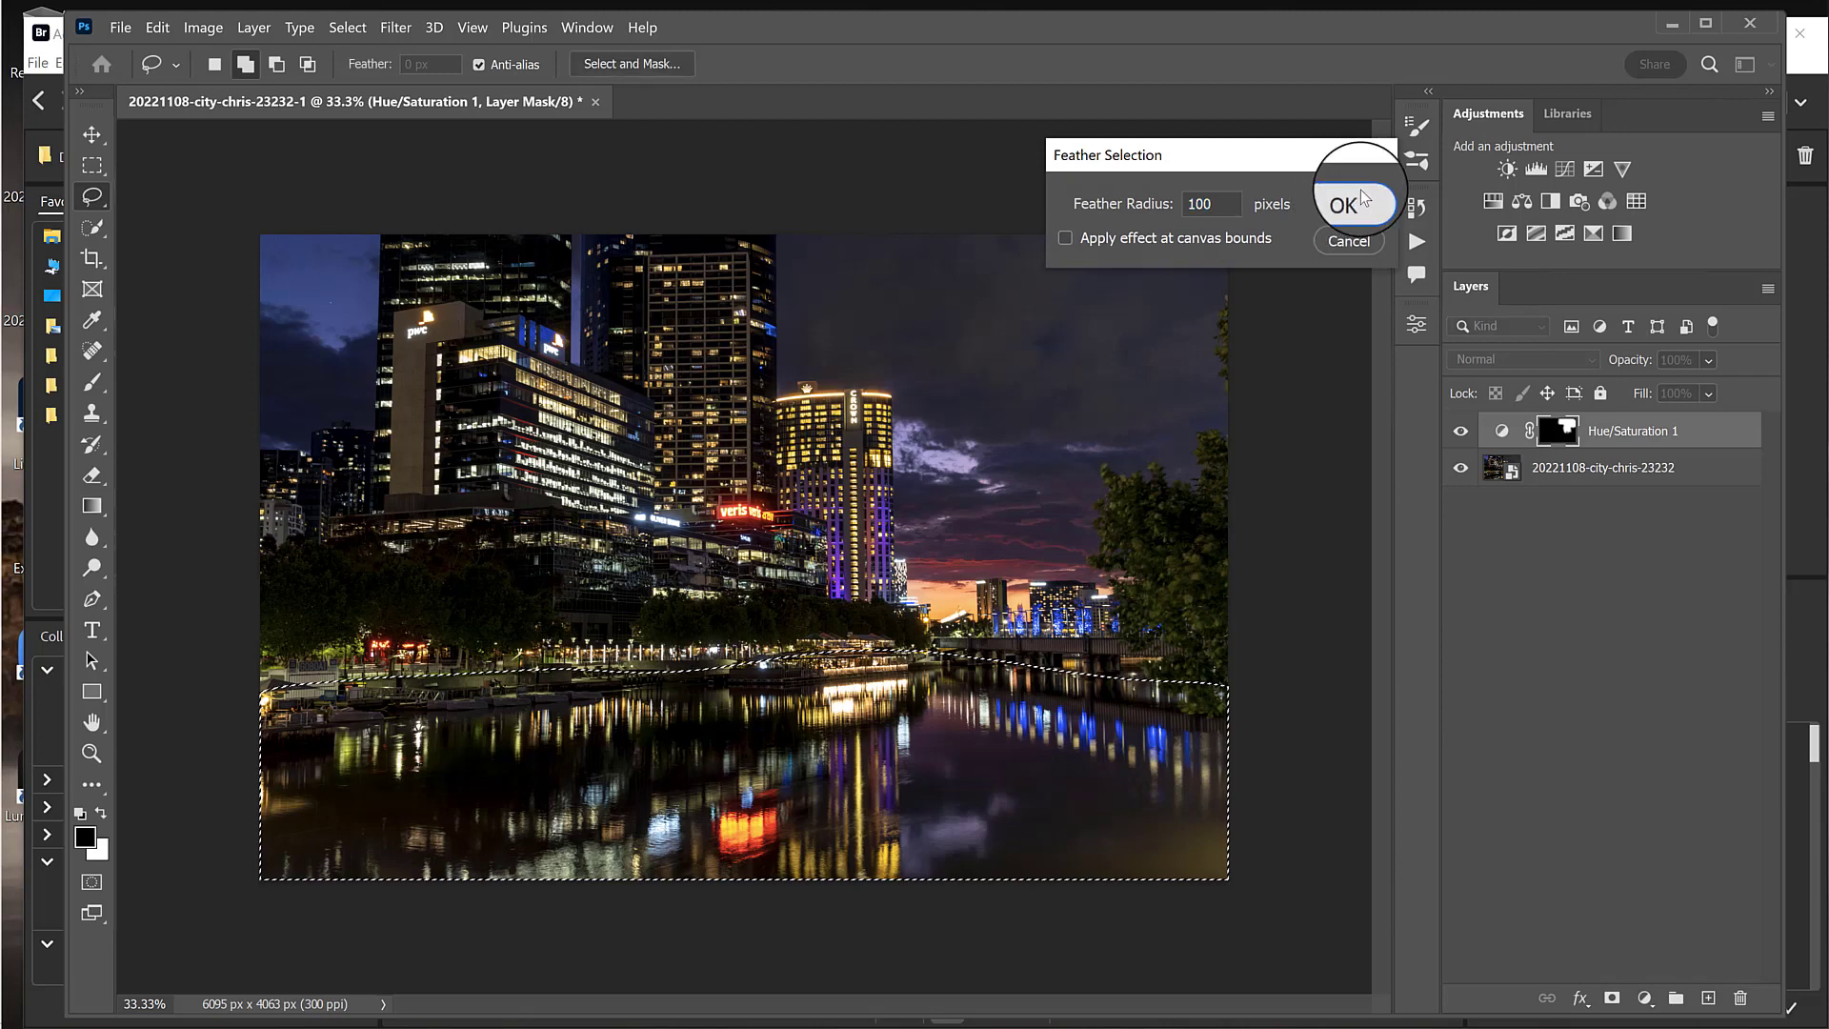
{"action": "left_click", "coordinate": [1563, 173]}
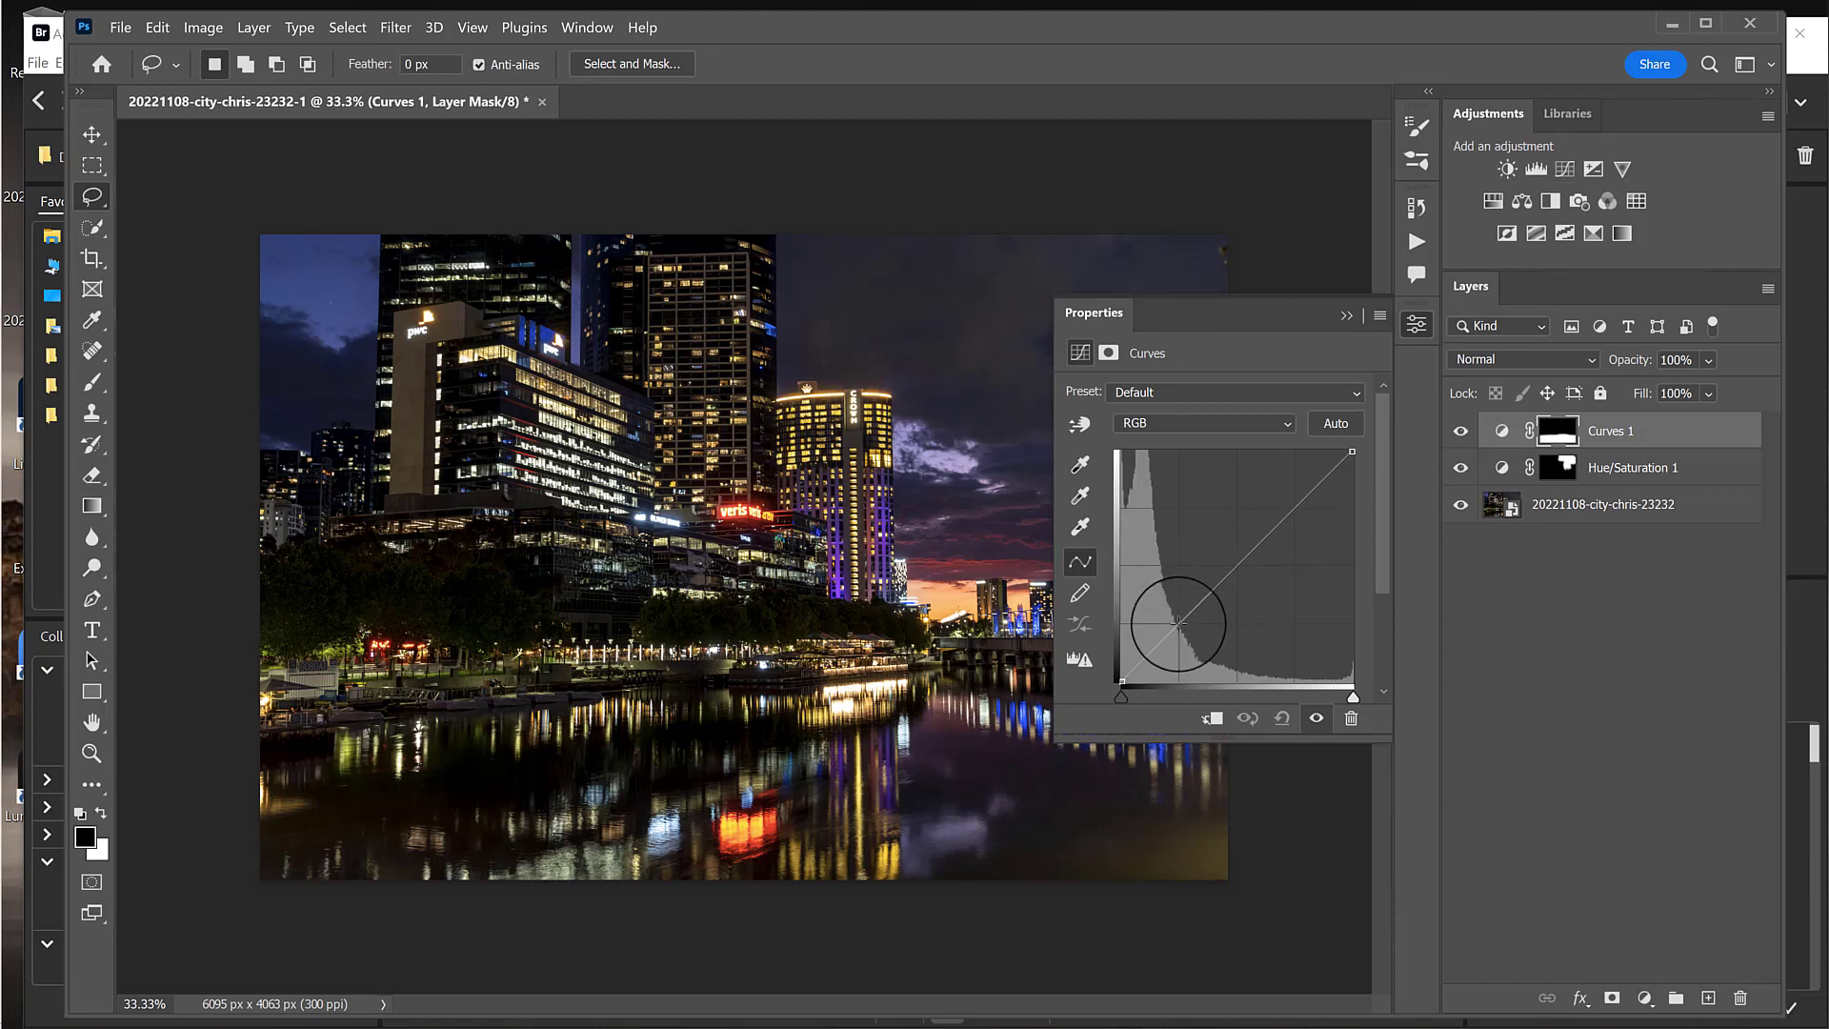
{"action": "left_click_drag", "start_coordinate": [1178, 623], "coordinate": [1171, 592]}
{"action": "left_click", "coordinate": [1347, 316]}
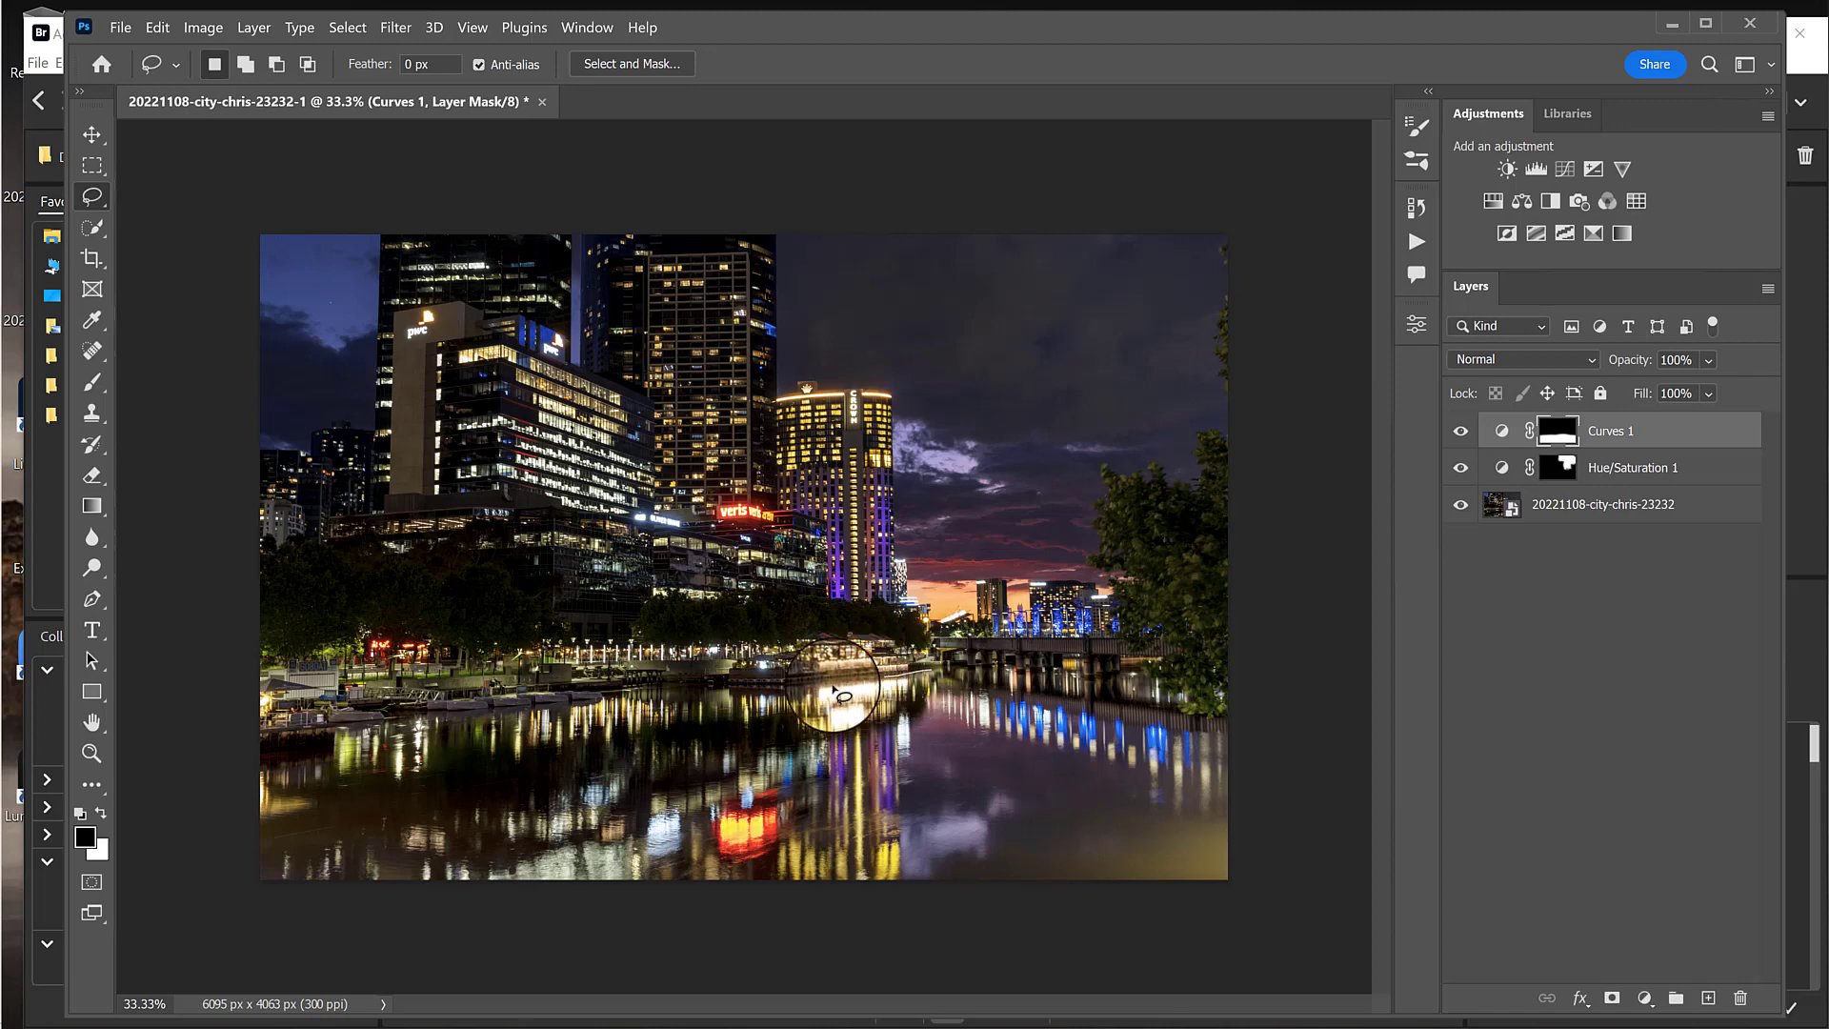
Step: Brighten the lit riverbank and moored boats with a Curves adjustment layer limited to a feathered lasso selection
{"action": "mouse_move", "coordinate": [733, 687]}
{"action": "left_mouse_down"}
{"action": "mouse_move", "coordinate": [279, 737]}
{"action": "mouse_move", "coordinate": [230, 702]}
{"action": "mouse_move", "coordinate": [332, 658]}
{"action": "mouse_move", "coordinate": [485, 646]}
{"action": "mouse_move", "coordinate": [708, 651]}
{"action": "mouse_move", "coordinate": [708, 671]}
{"action": "mouse_move", "coordinate": [918, 647]}
{"action": "mouse_move", "coordinate": [952, 672]}
{"action": "mouse_move", "coordinate": [912, 716]}
{"action": "left_mouse_up"}
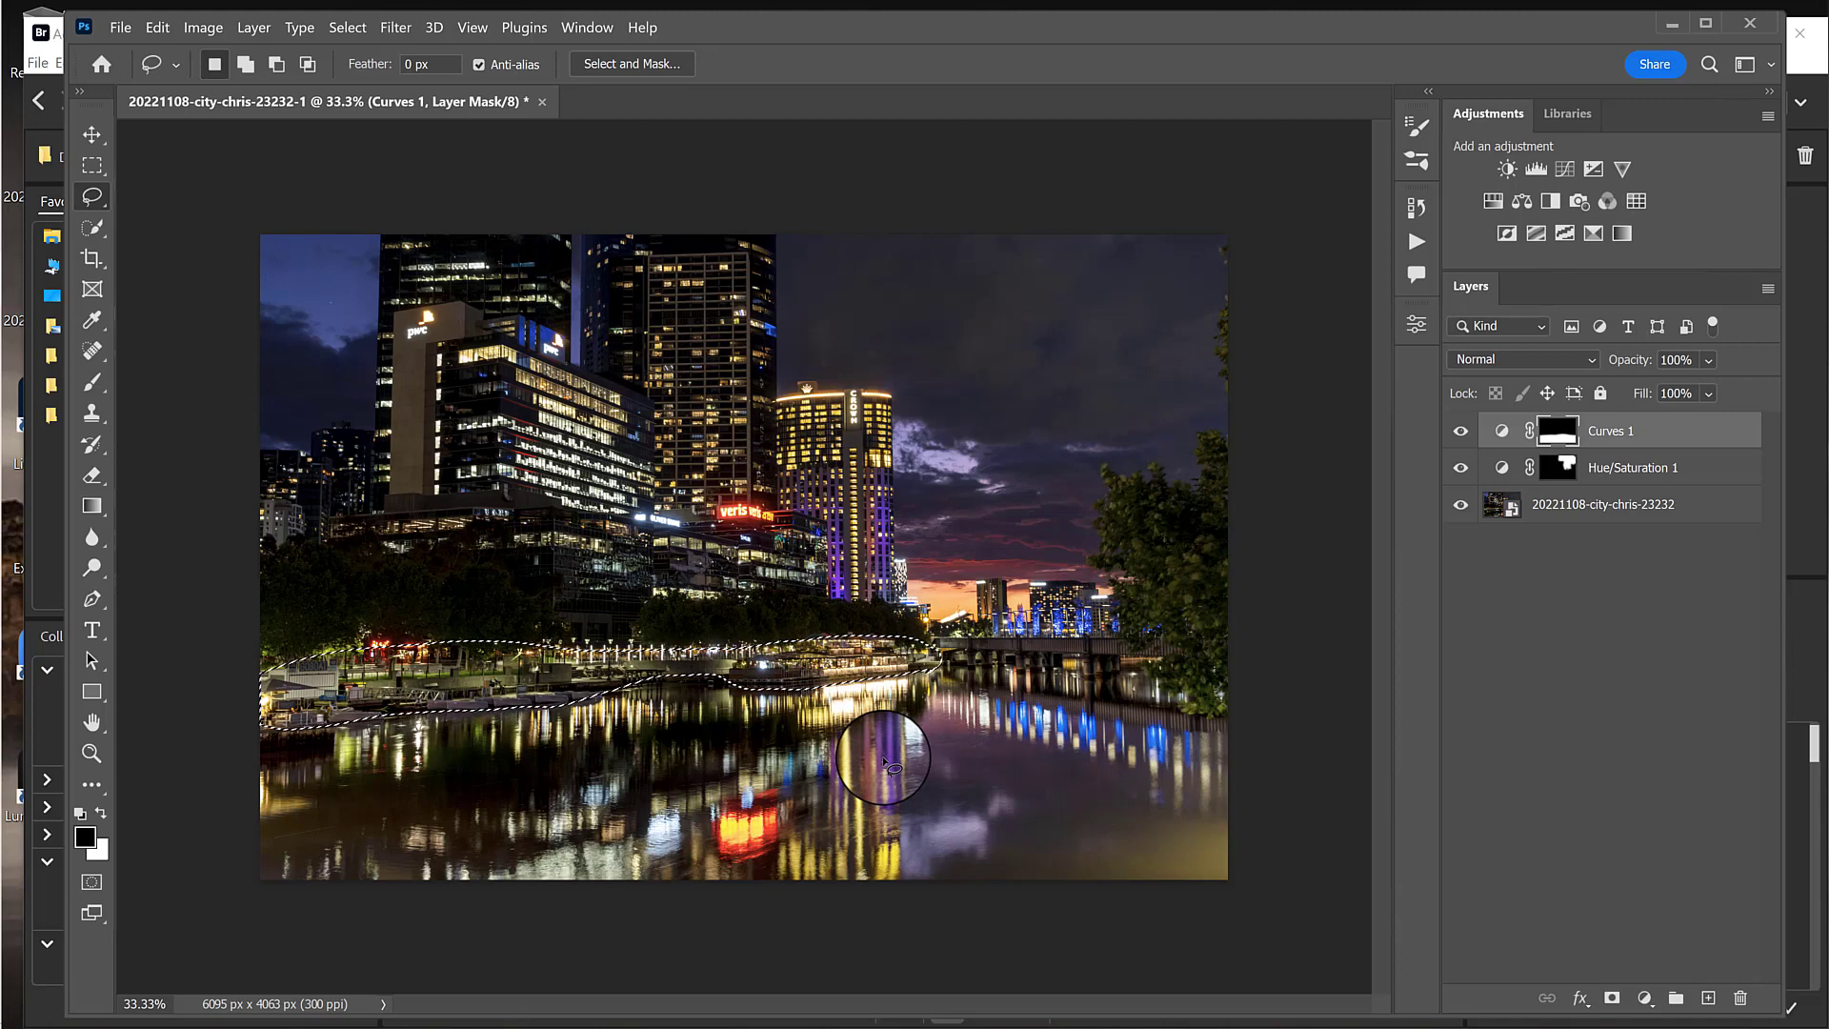
{"action": "key", "text": "shift+F6"}
{"action": "left_click", "coordinate": [1349, 199]}
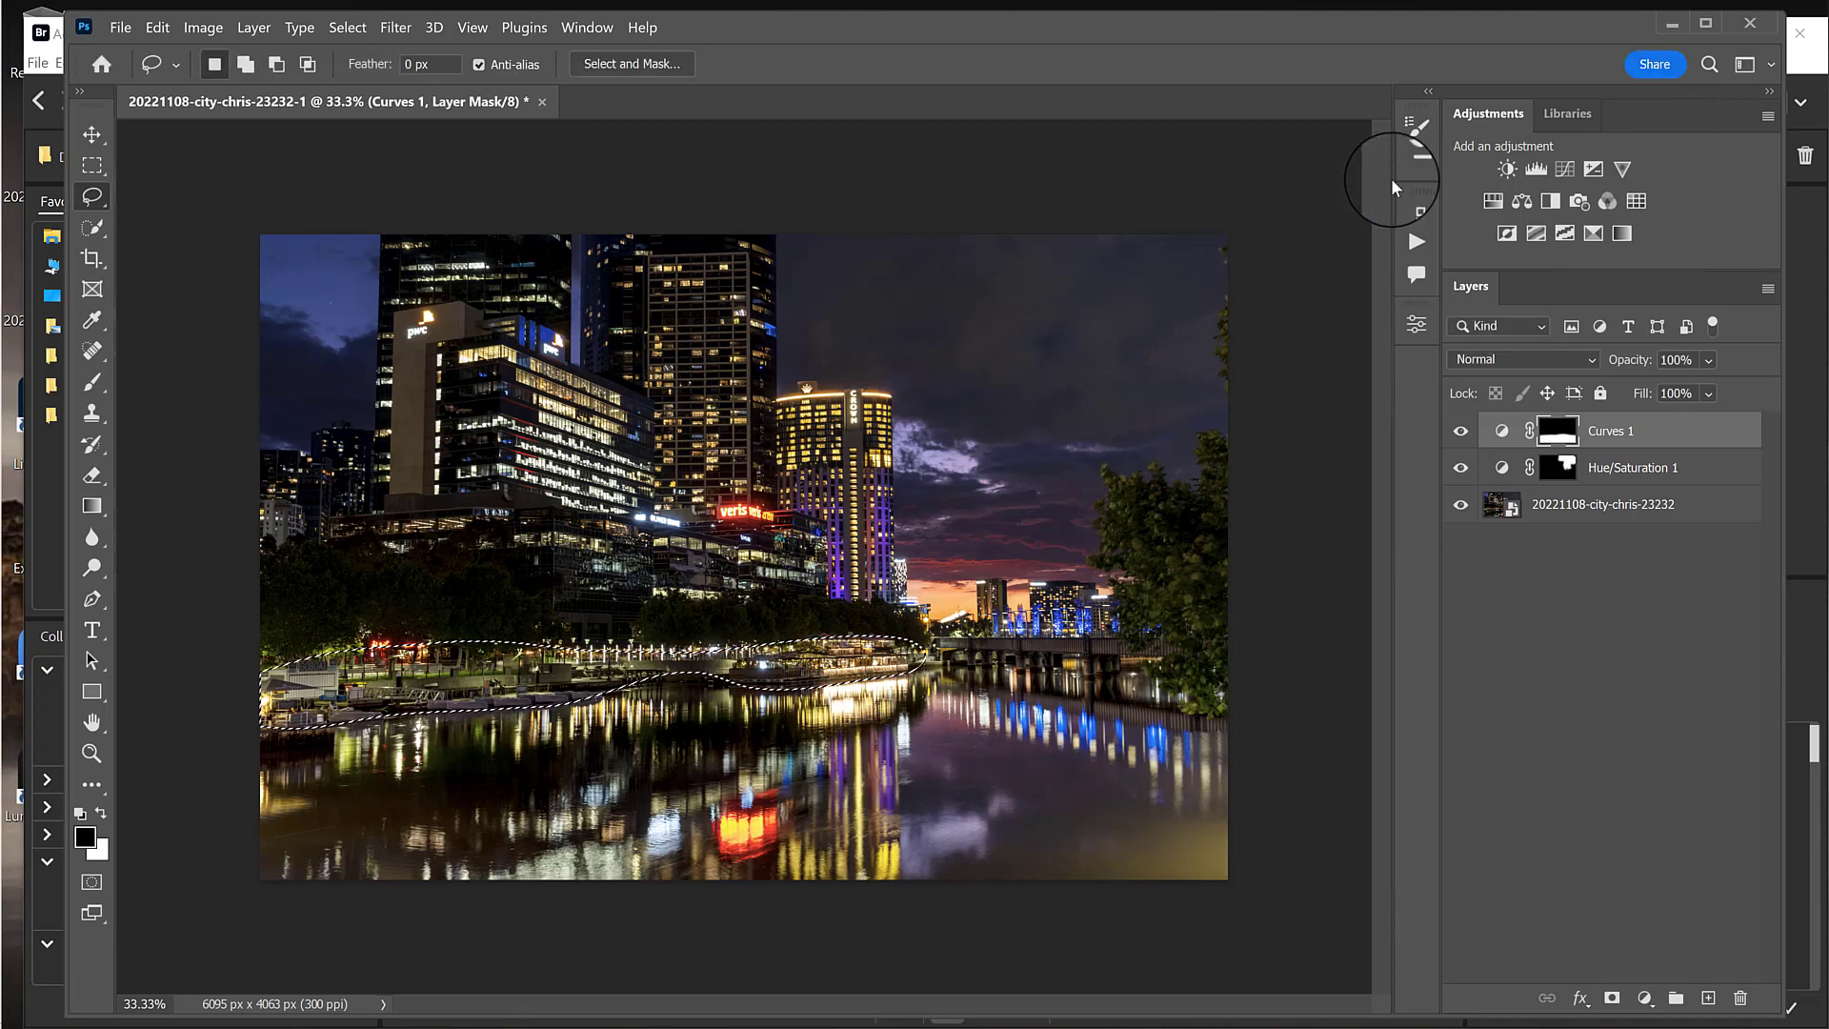
{"action": "left_click", "coordinate": [1564, 172]}
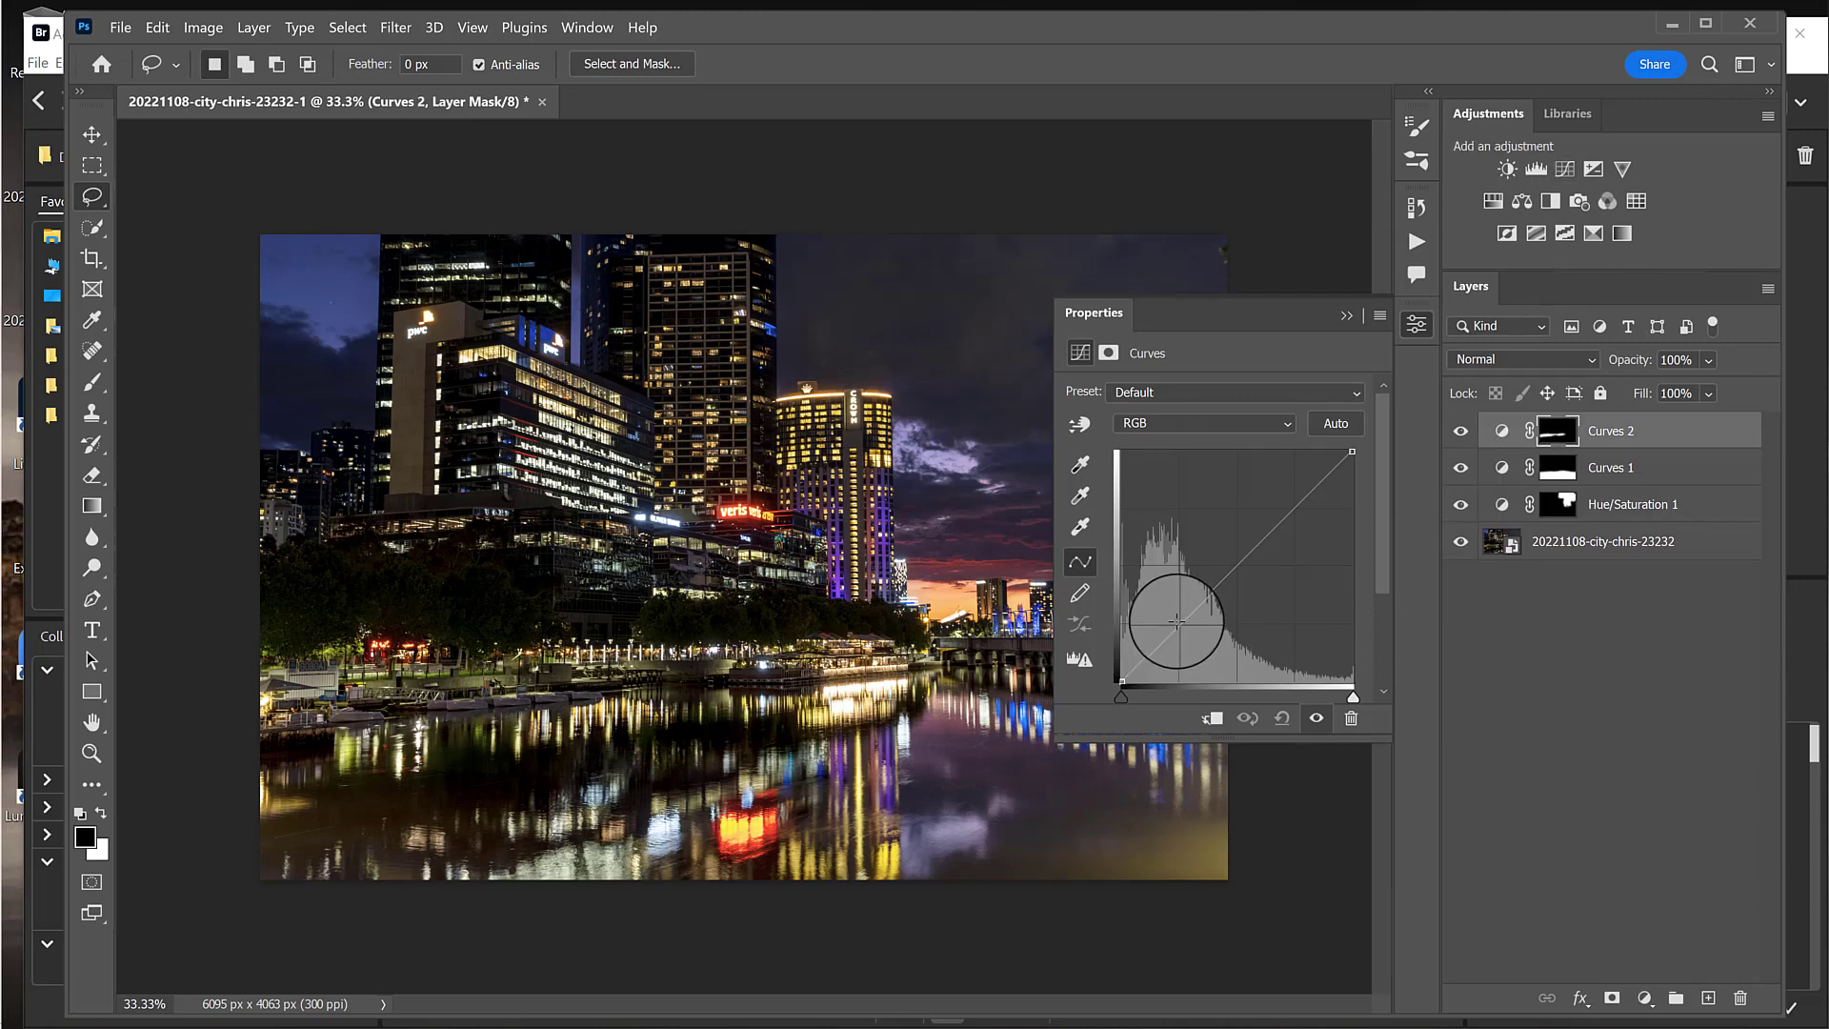
{"action": "left_click_drag", "start_coordinate": [1183, 619], "coordinate": [1173, 593]}
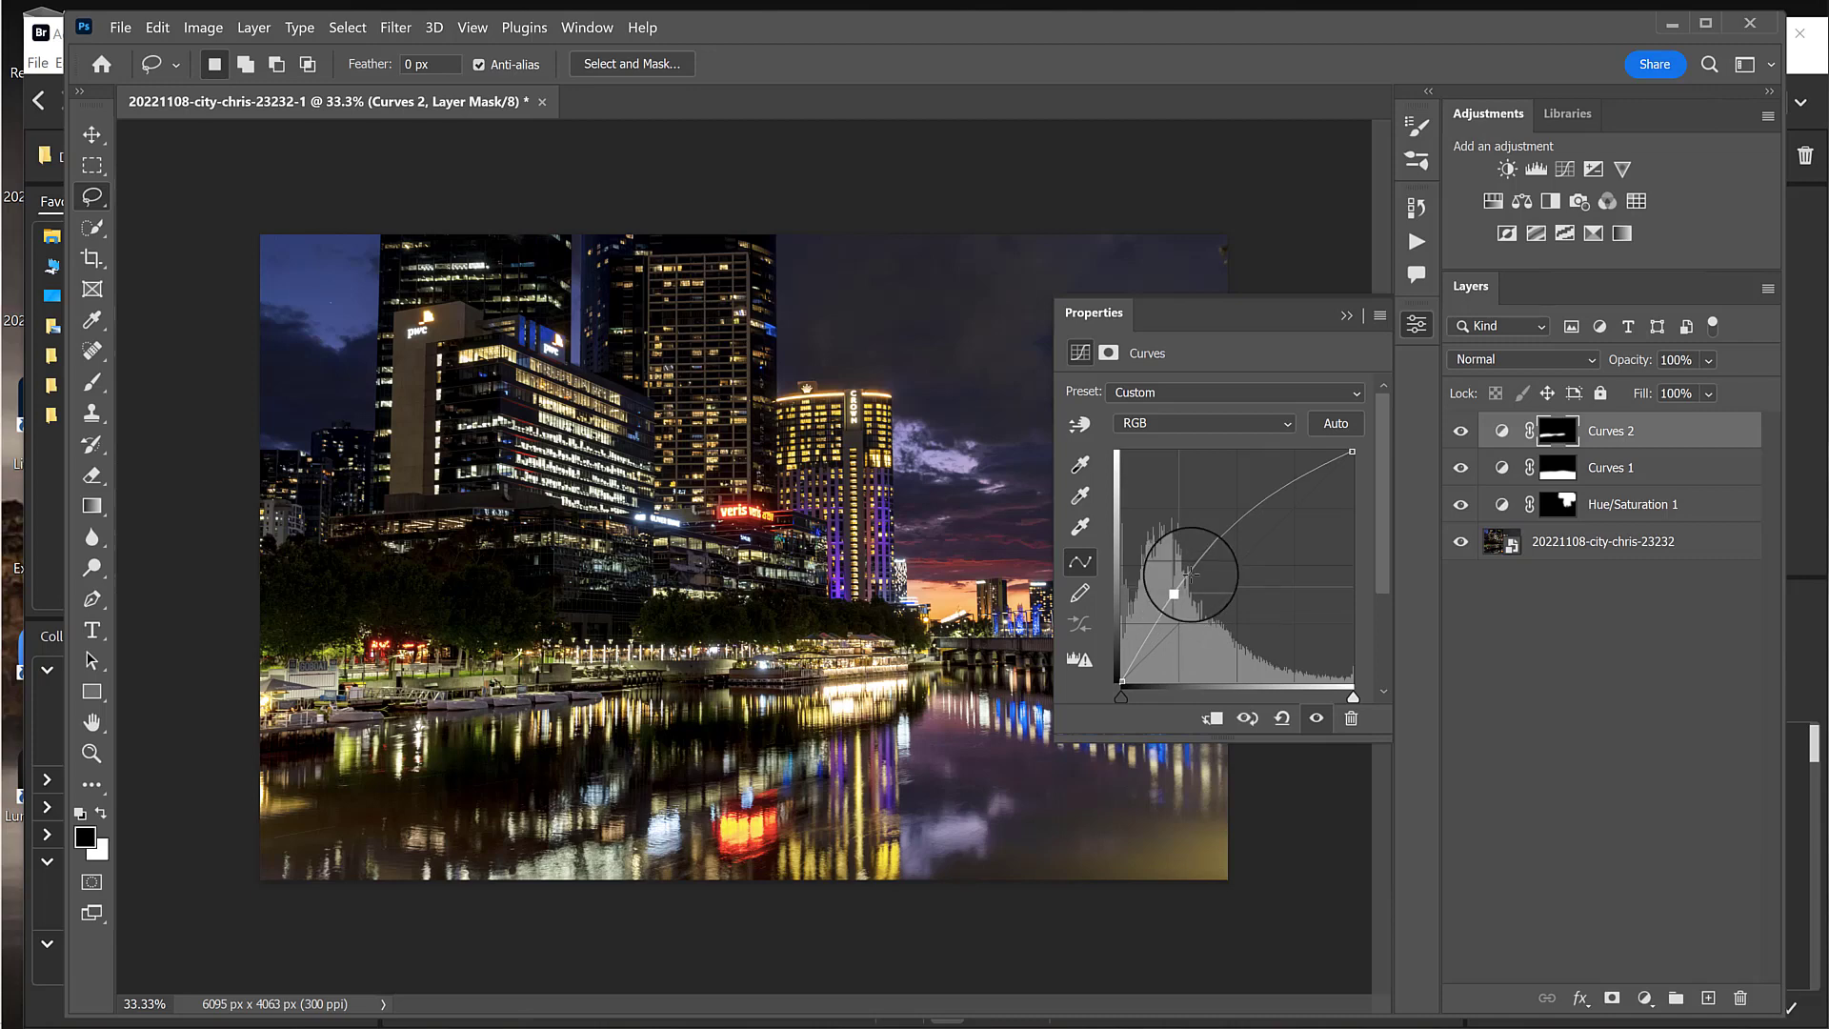
{"action": "left_click", "coordinate": [1346, 316]}
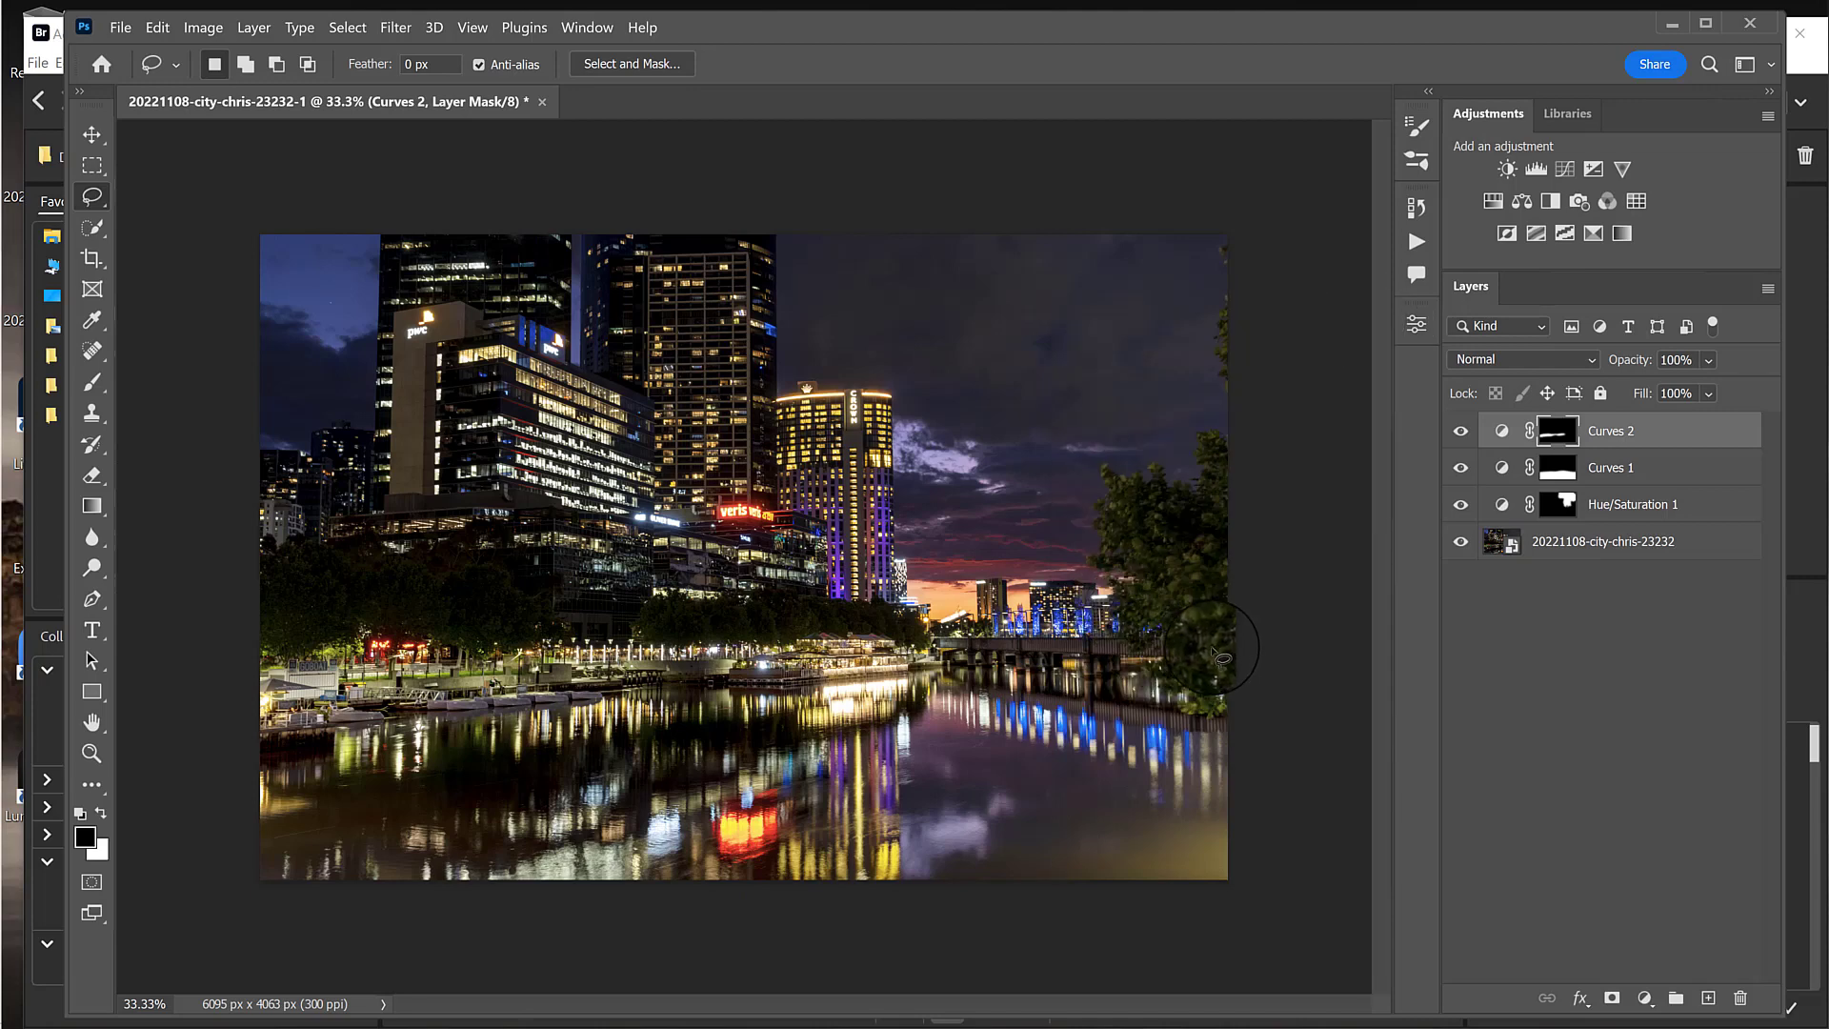
Step: Brighten the bridge beside the tree with a Curves adjustment layer limited to a feathered lasso selection
{"action": "mouse_move", "coordinate": [1186, 664]}
{"action": "left_mouse_down"}
{"action": "mouse_move", "coordinate": [947, 639]}
{"action": "mouse_move", "coordinate": [928, 658]}
{"action": "mouse_move", "coordinate": [1195, 653]}
{"action": "left_mouse_up"}
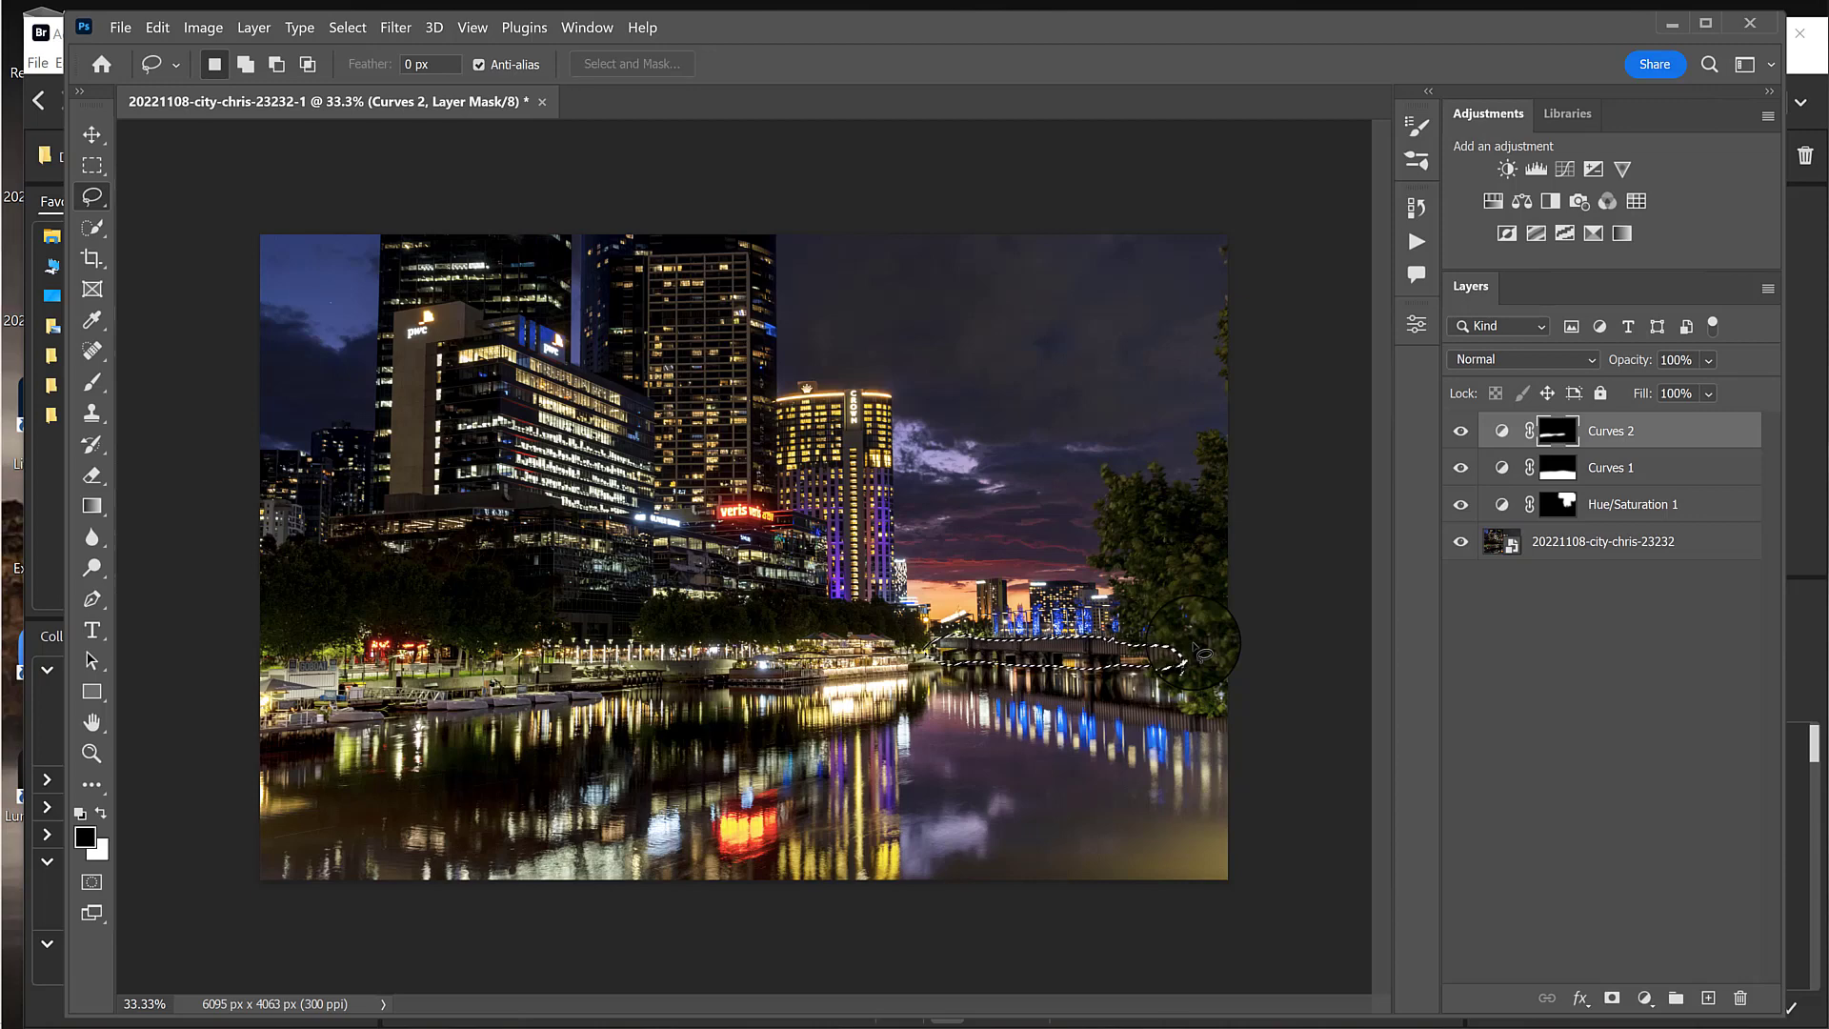
{"action": "key", "text": "shift+F6"}
{"action": "key", "text": "Return"}
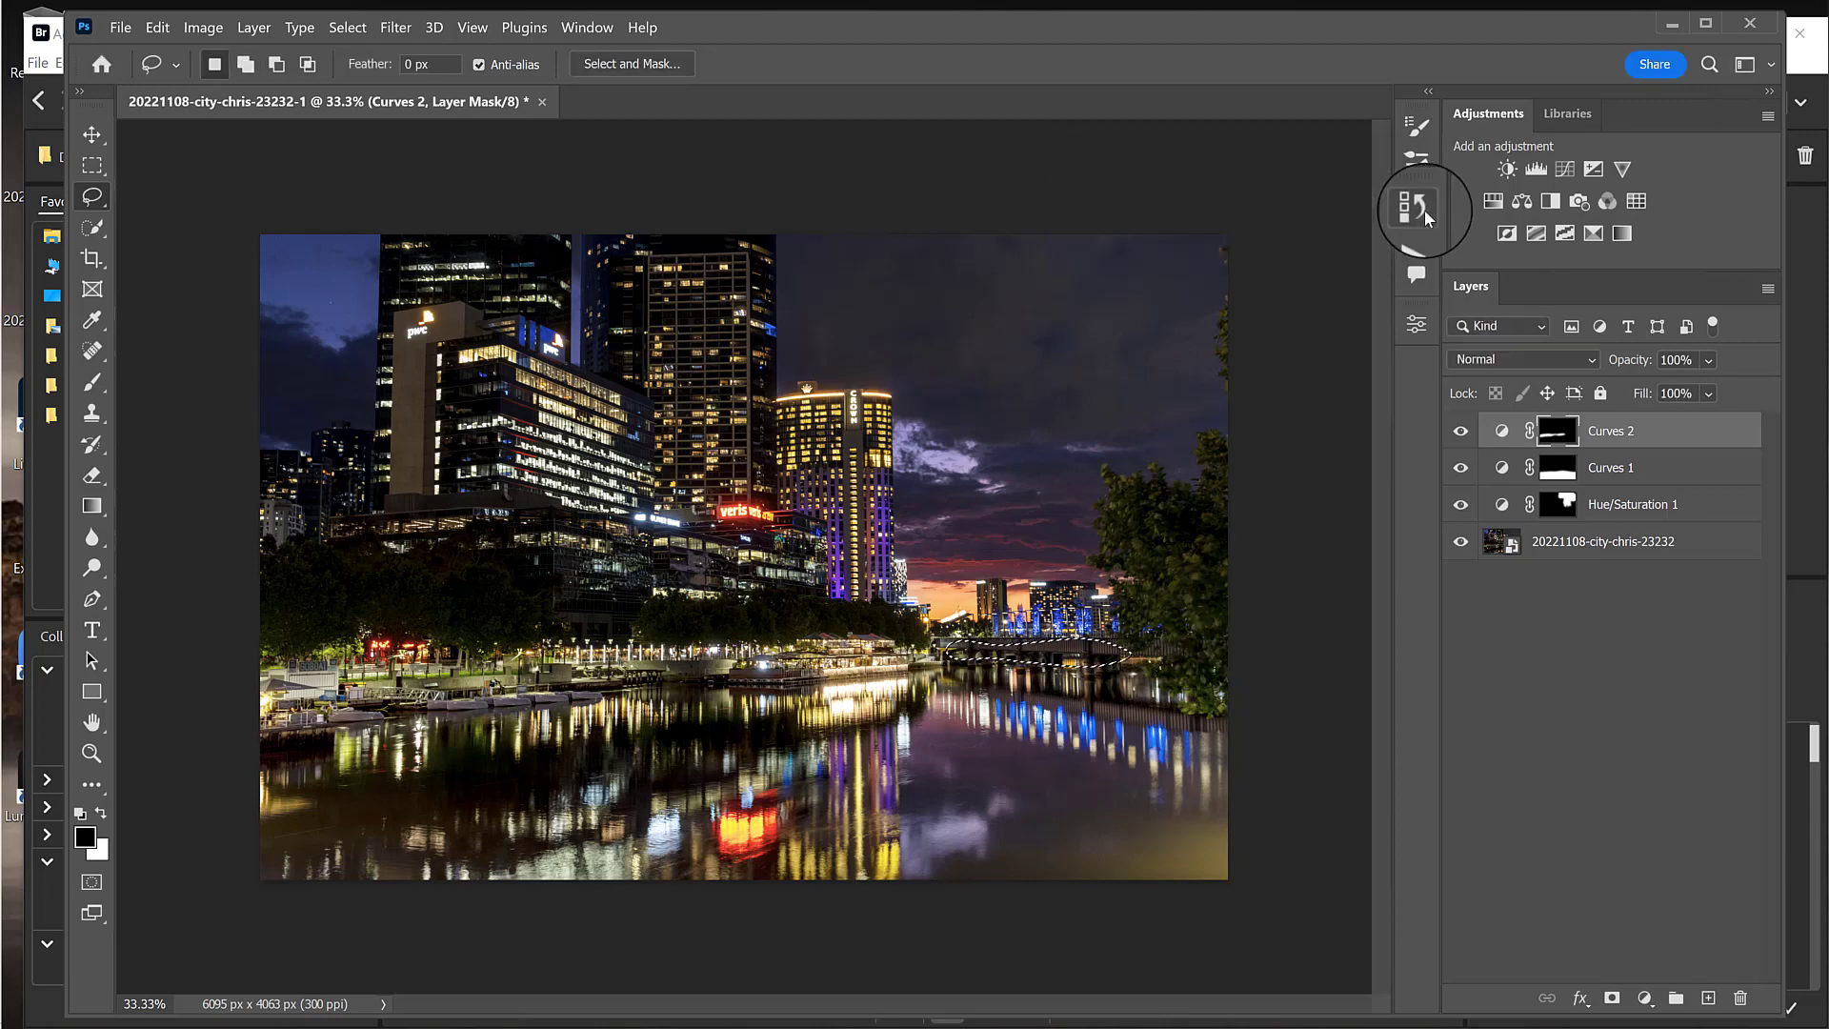
{"action": "left_click", "coordinate": [1564, 169]}
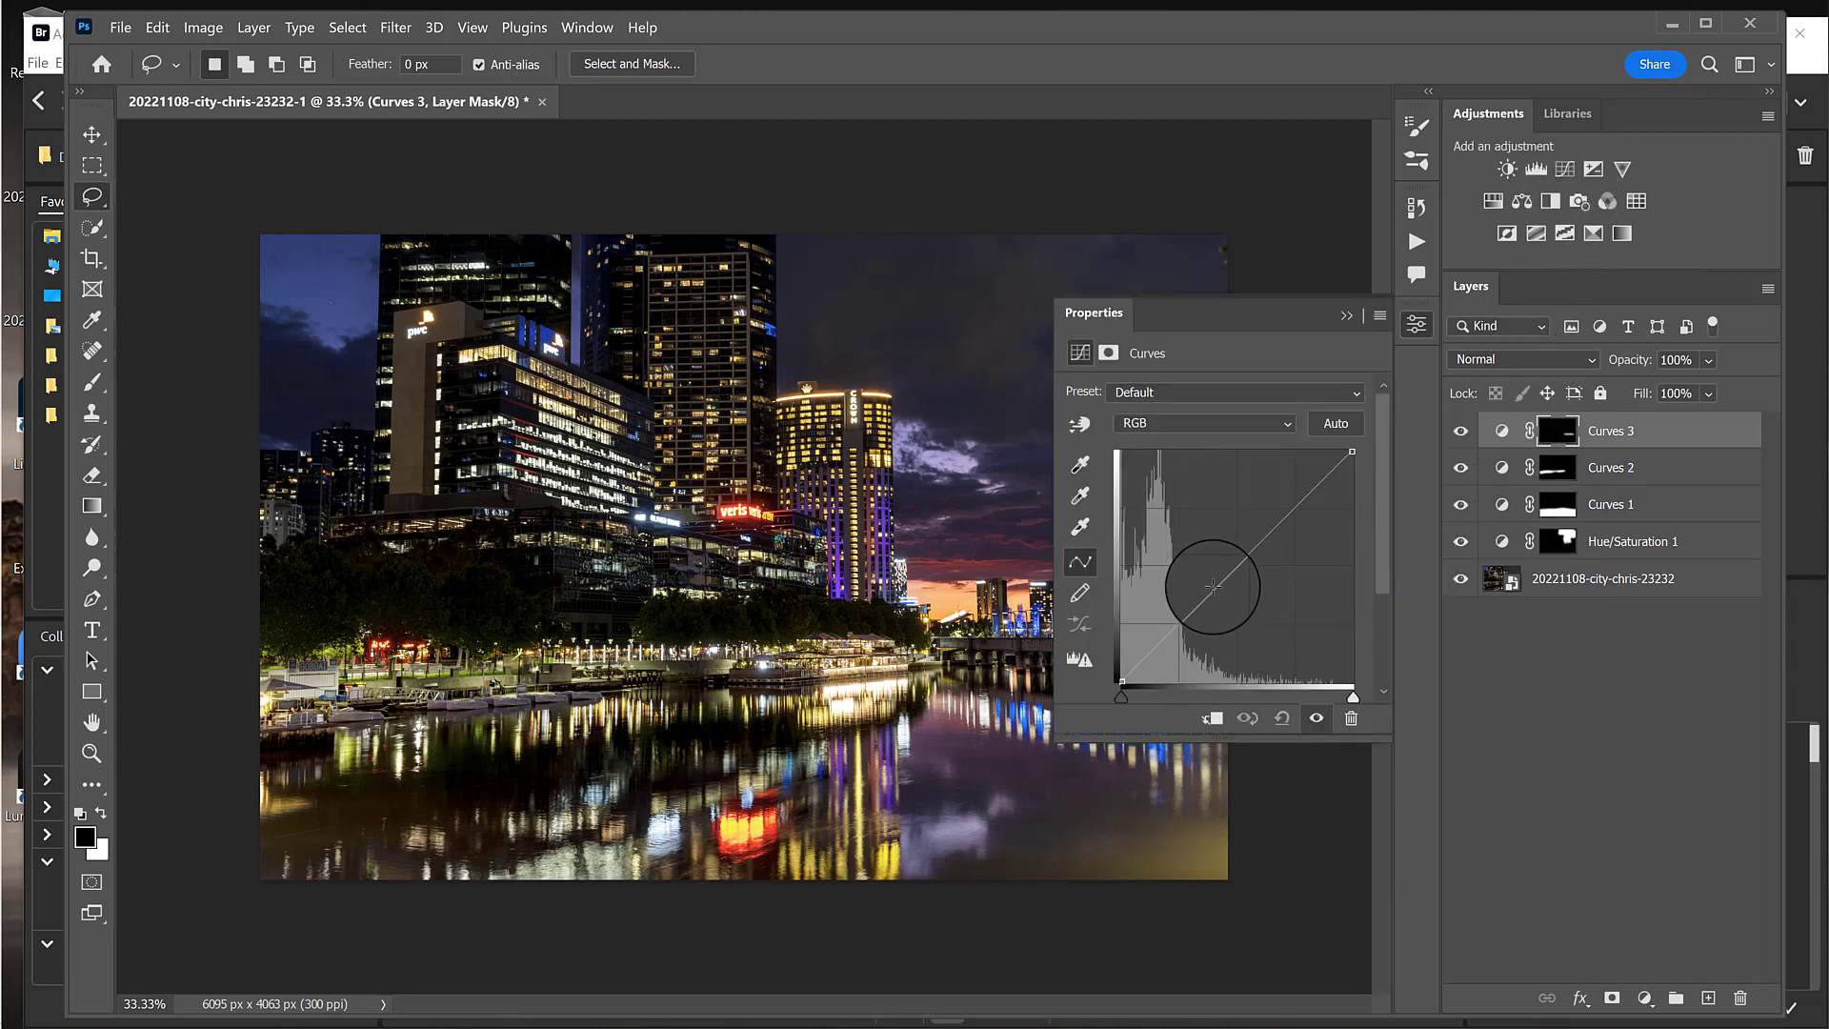
{"action": "left_click", "coordinate": [1174, 628]}
{"action": "left_click_drag", "start_coordinate": [1173, 621], "coordinate": [1173, 596]}
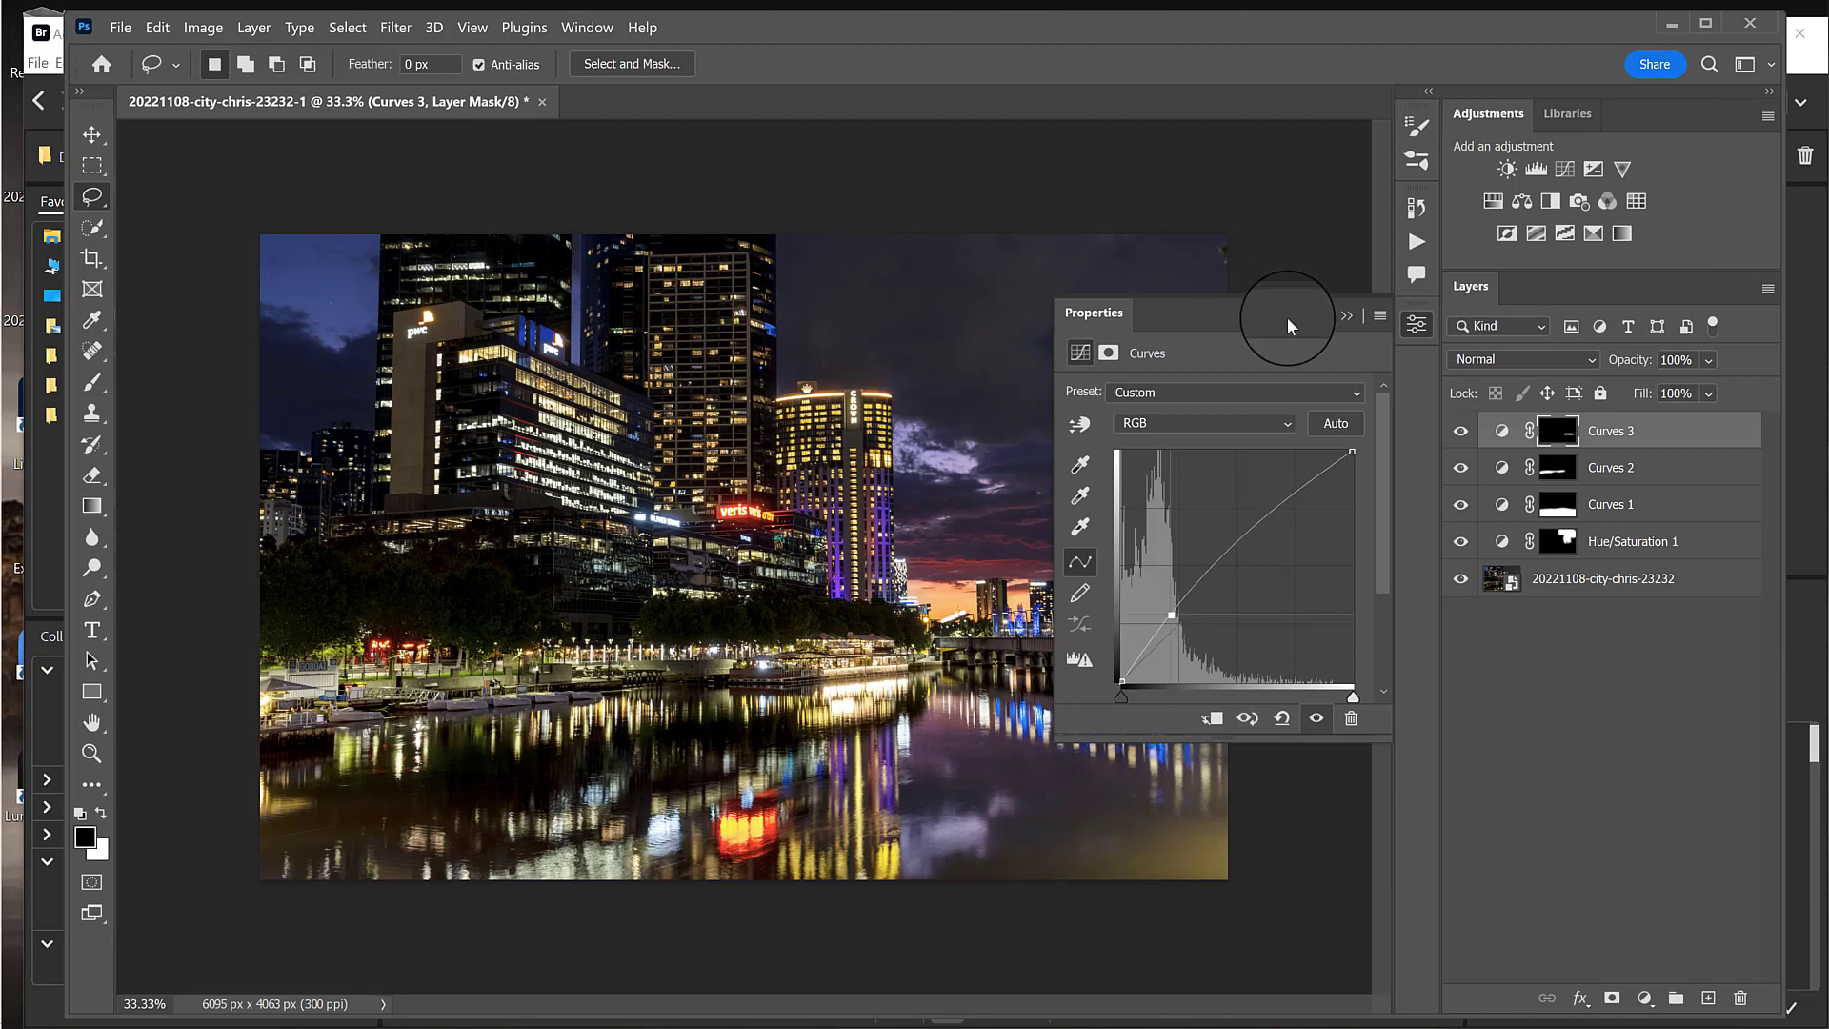
{"action": "left_click", "coordinate": [1346, 316]}
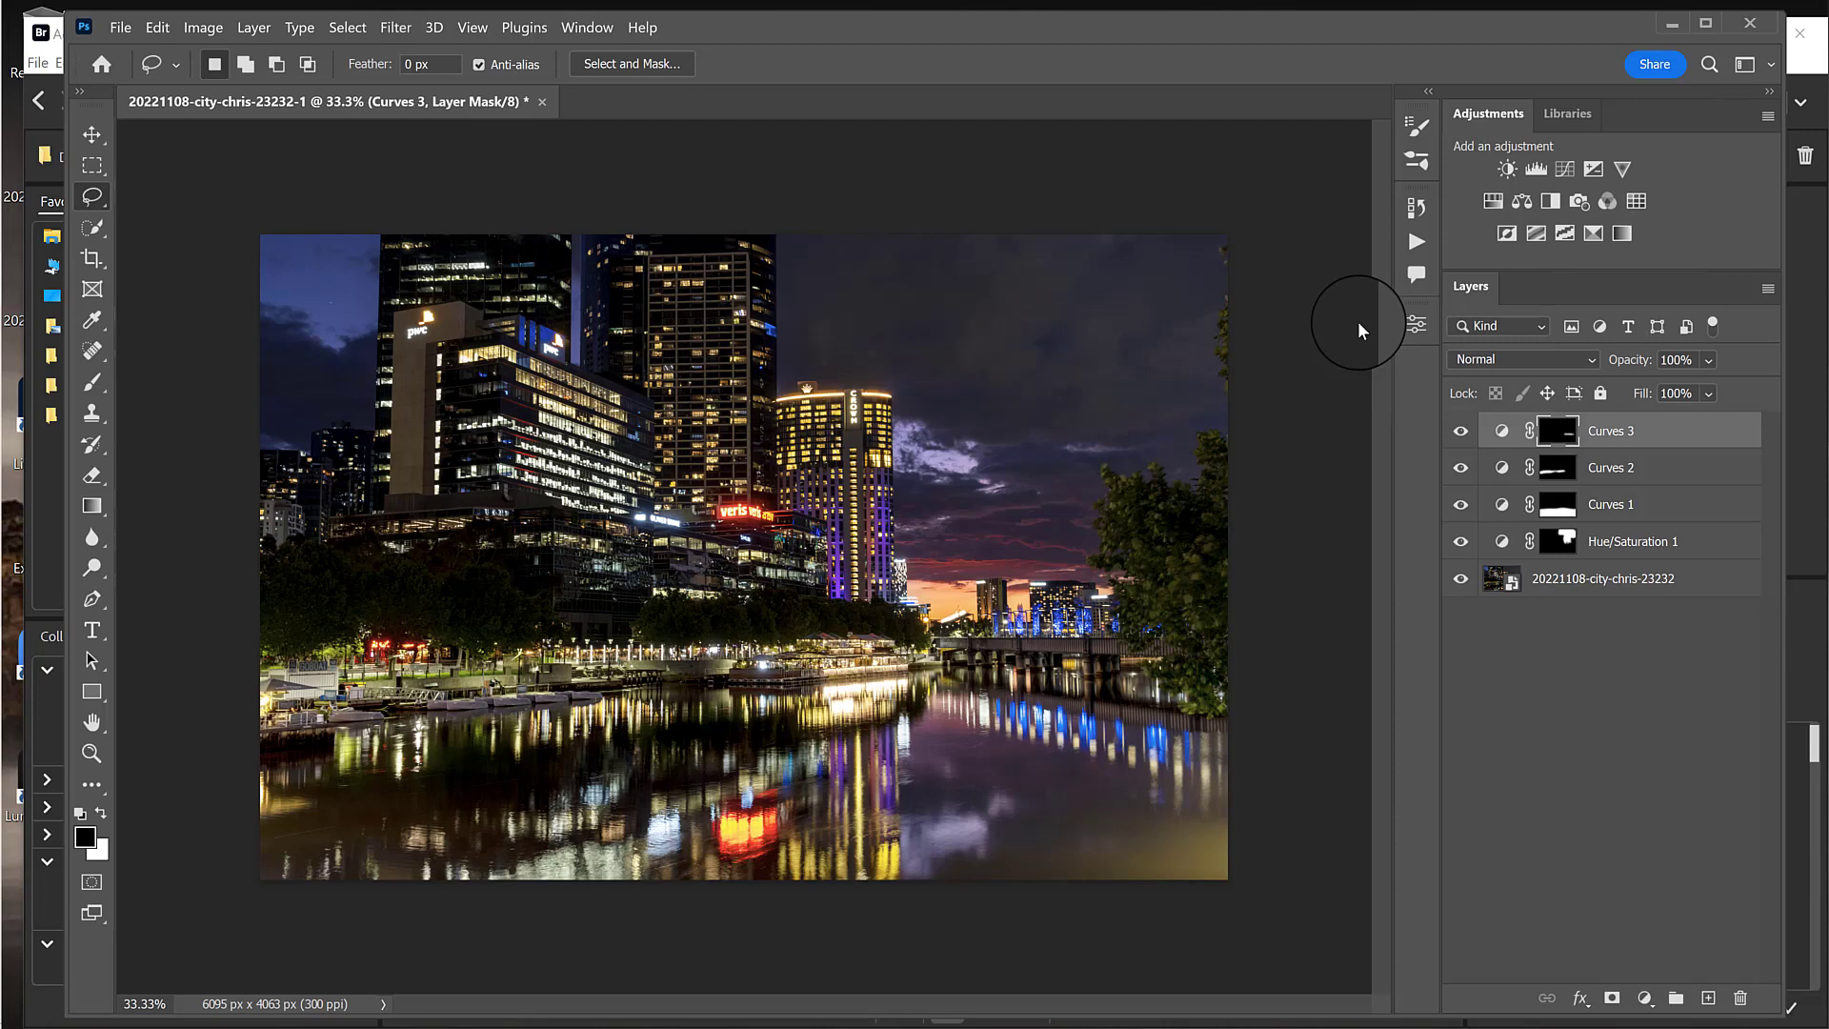
Step: Activate the Brush tool and run the dodging action to add a Soft Light layer above the adjustments
{"action": "key", "text": "b"}
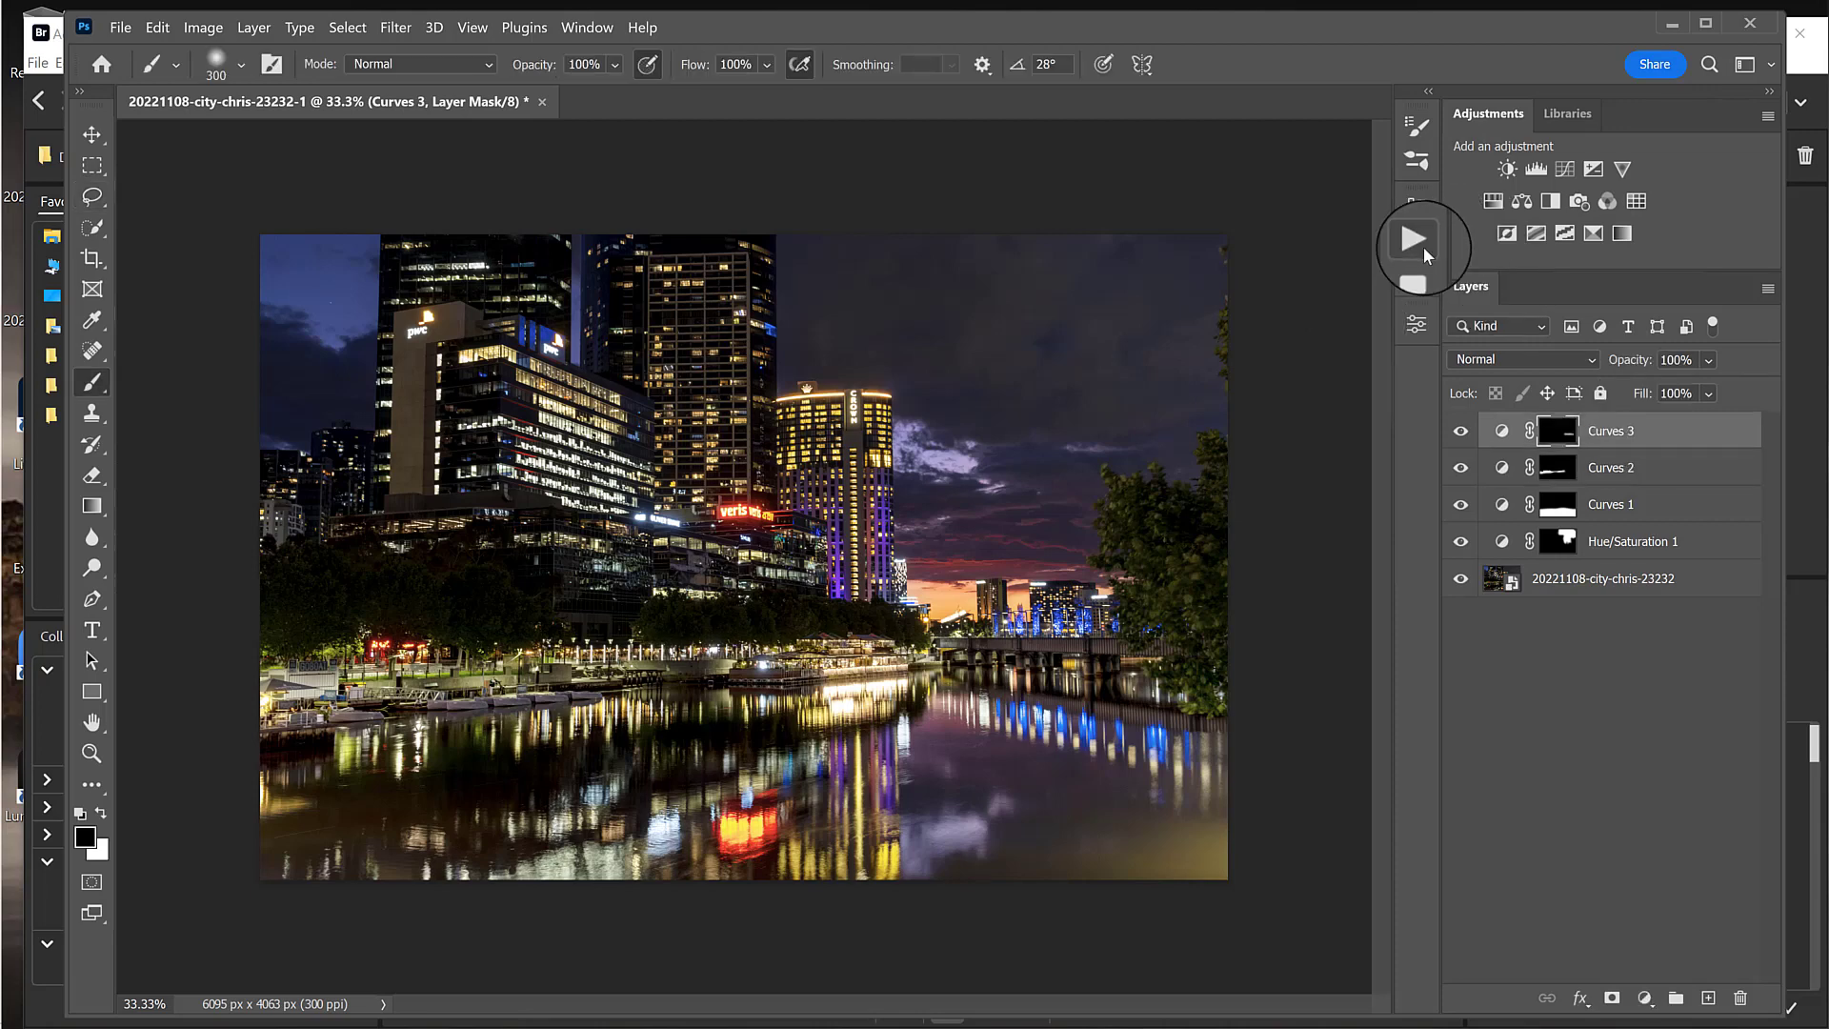
{"action": "left_click", "coordinate": [1417, 244]}
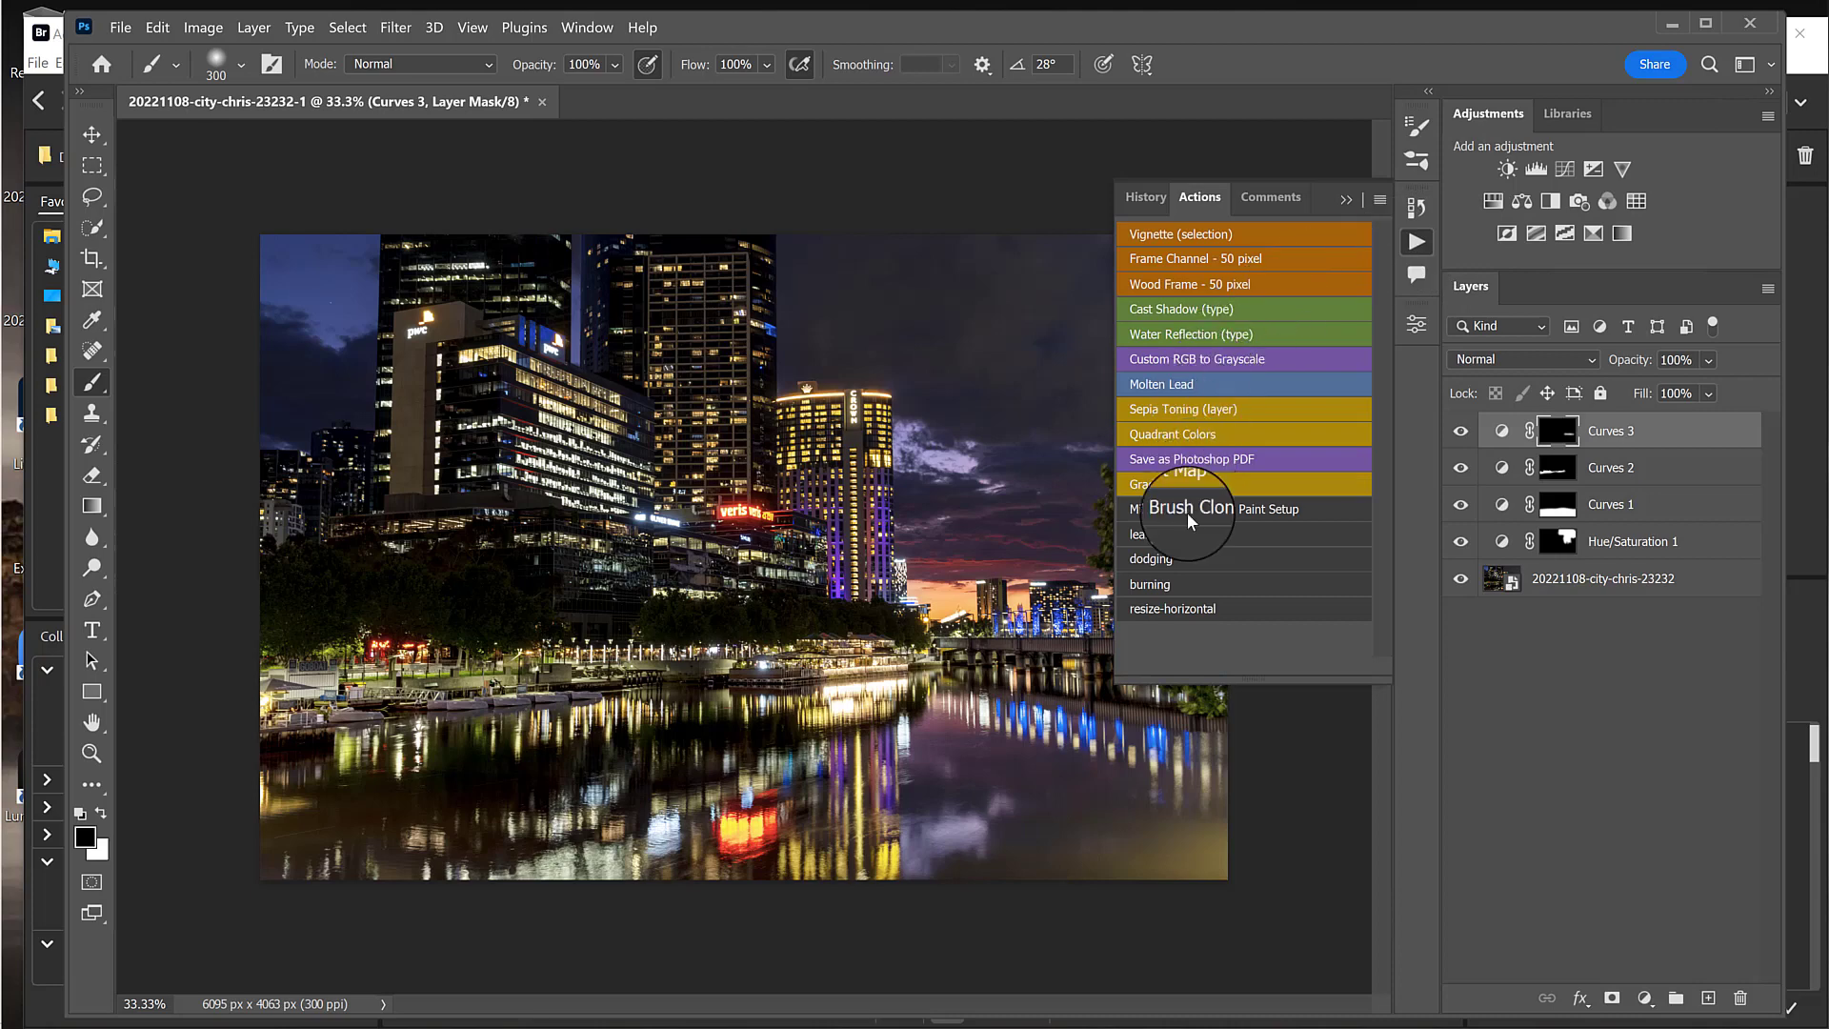
{"action": "left_click", "coordinate": [1159, 560]}
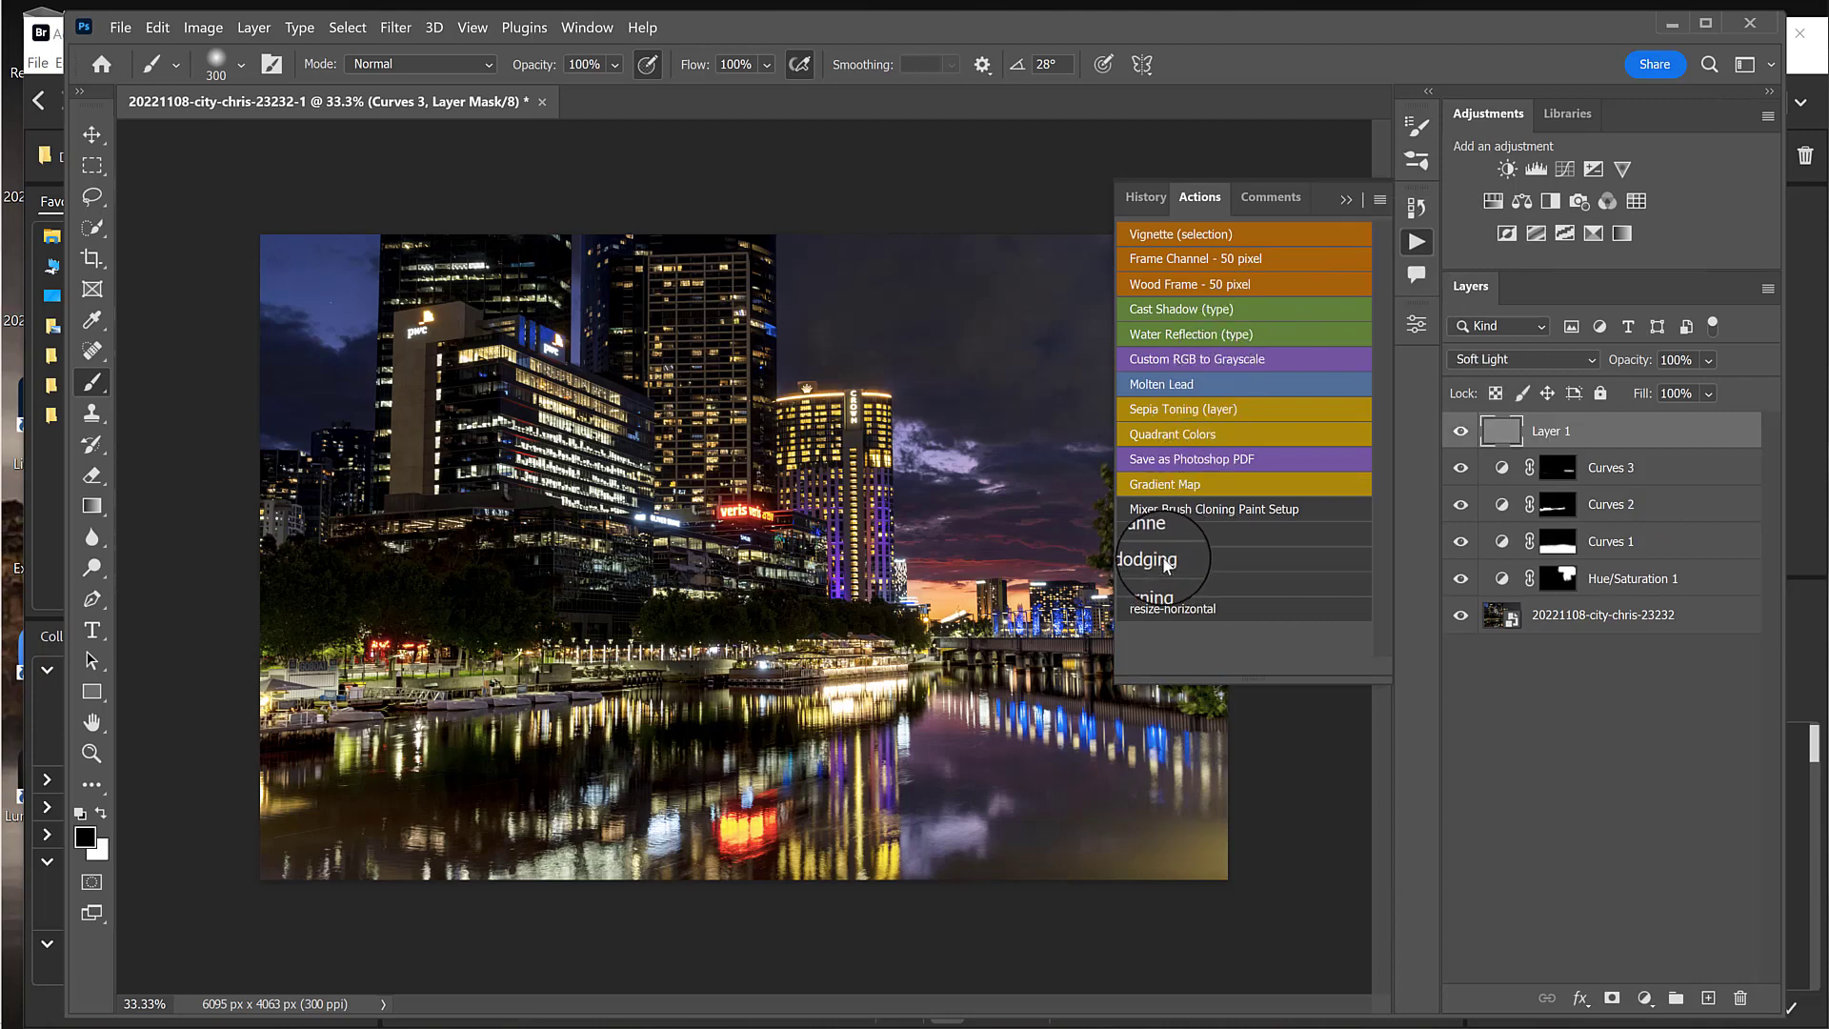
Step: Dodge the midtones of the riverbank trees and the large tree beside the bridge, using a 175-pixel brush at 17% exposure
{"action": "left_click", "coordinate": [1347, 200]}
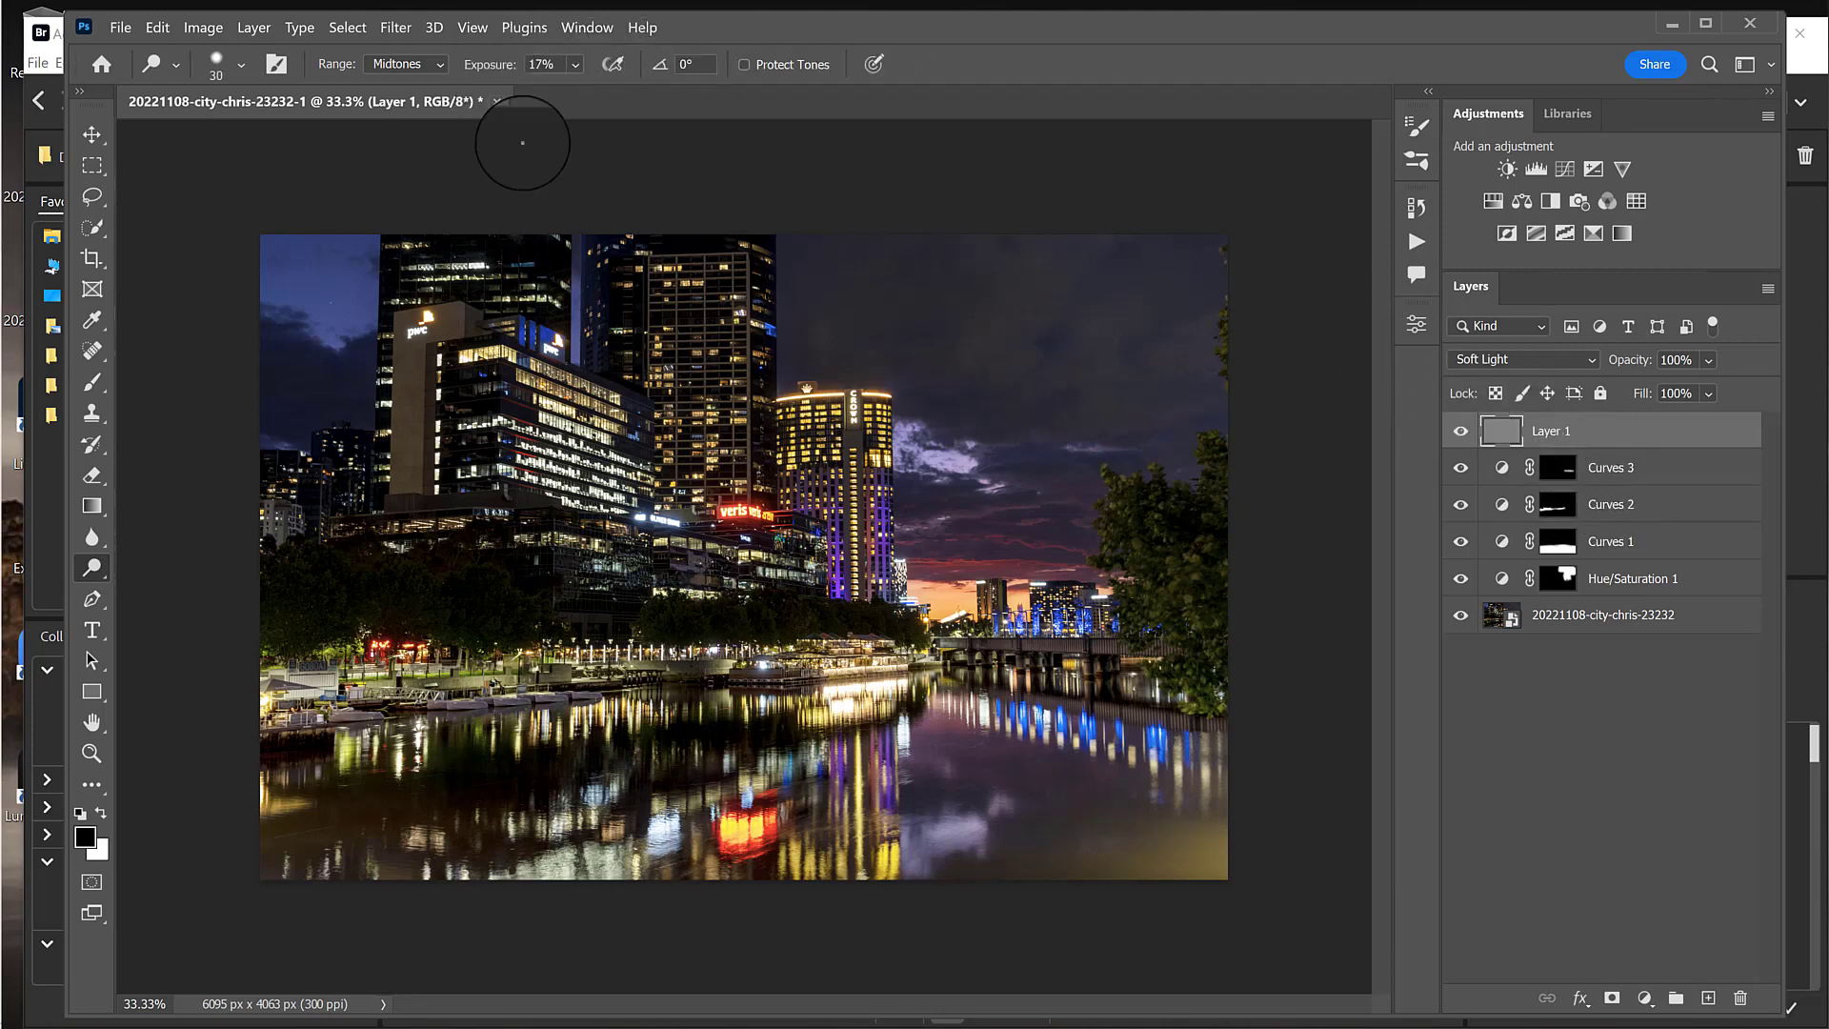
{"action": "key", "text": "bracketright"}
{"action": "key", "text": "bracketright"}
{"action": "key", "text": "bracketright"}
{"action": "key", "text": "bracketright"}
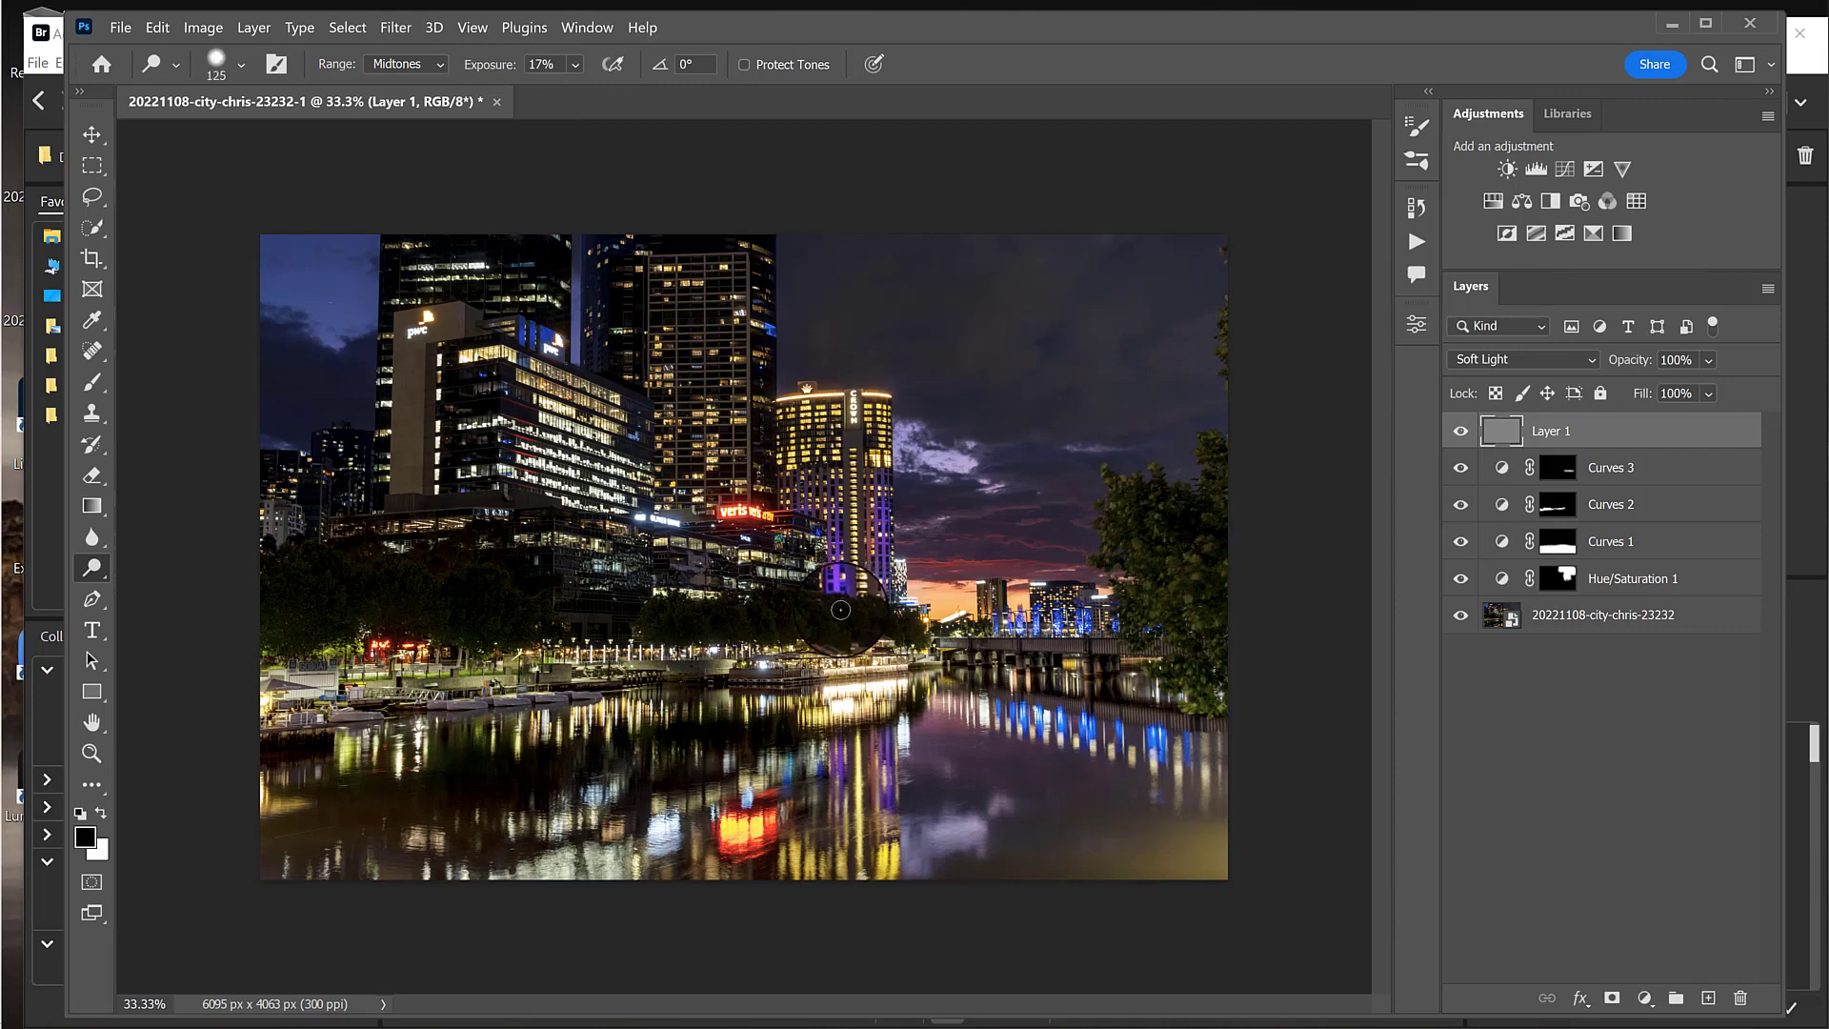
{"action": "key", "text": "bracketright"}
{"action": "key", "text": "bracketright"}
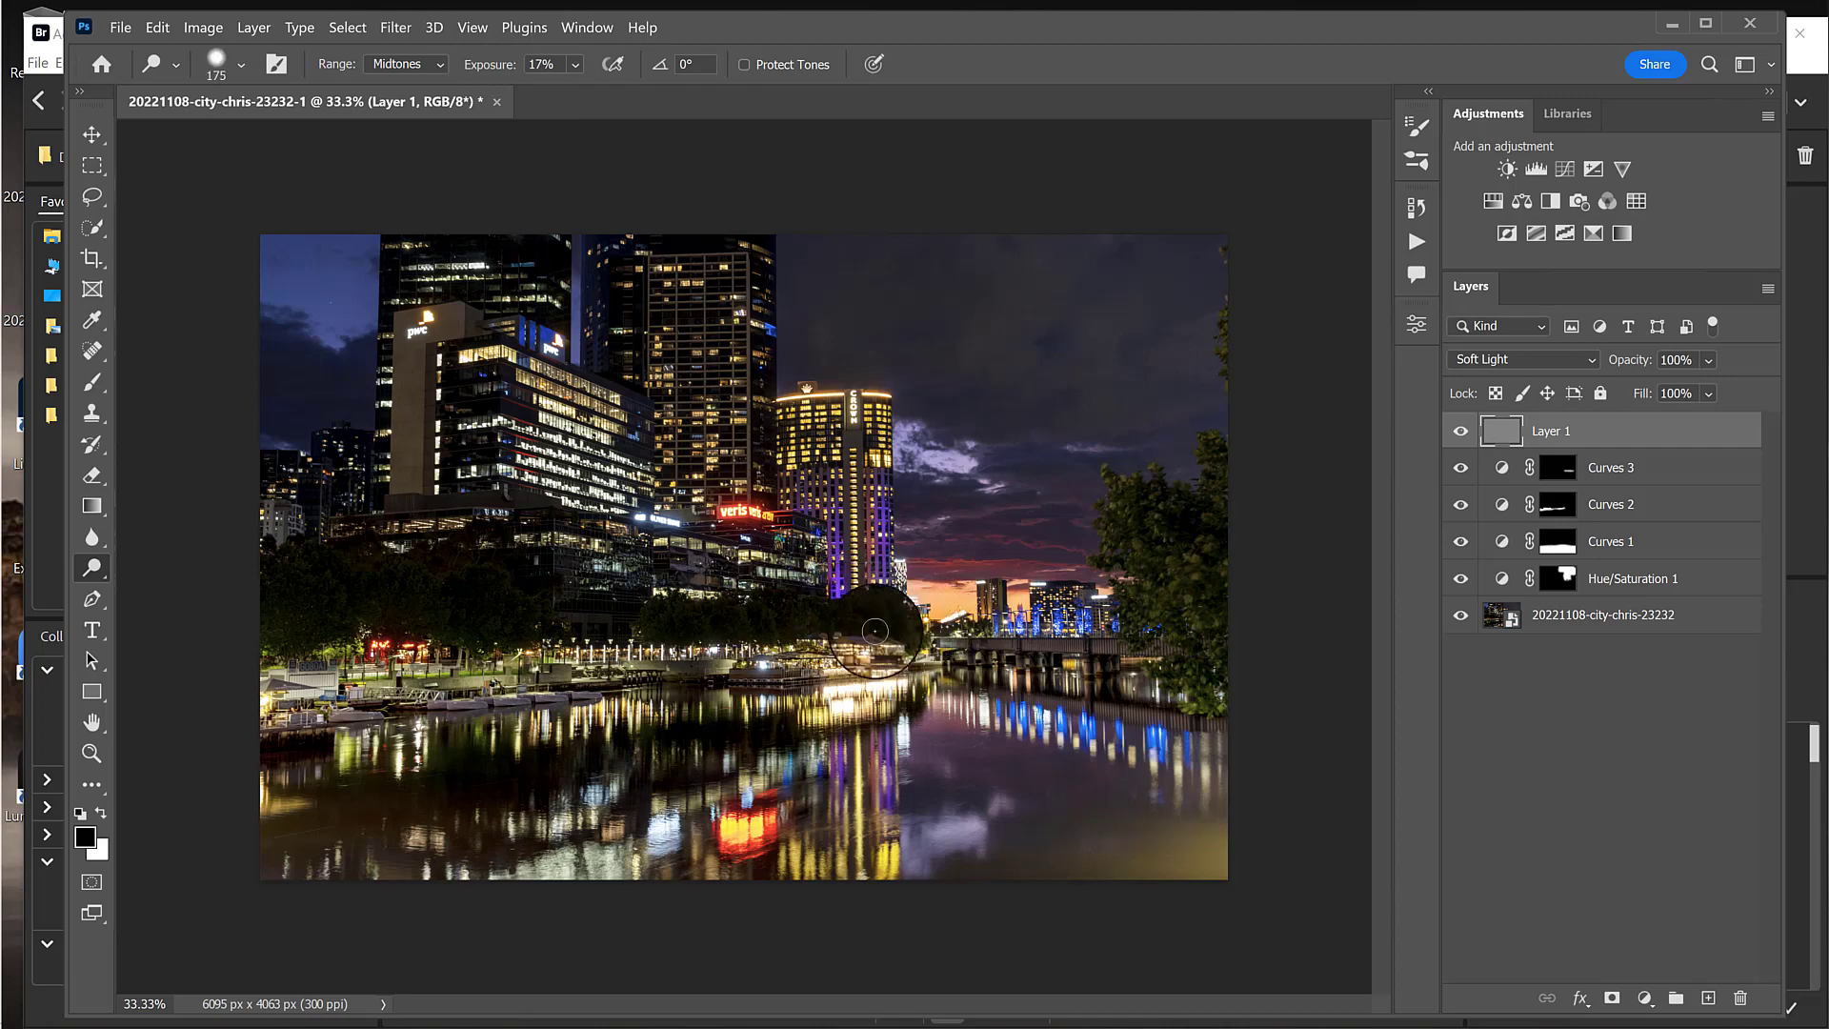
{"action": "mouse_move", "coordinate": [875, 631]}
{"action": "left_mouse_down"}
{"action": "mouse_move", "coordinate": [794, 634]}
{"action": "mouse_move", "coordinate": [780, 613]}
{"action": "mouse_move", "coordinate": [840, 630]}
{"action": "mouse_move", "coordinate": [669, 613]}
{"action": "mouse_move", "coordinate": [848, 615]}
{"action": "mouse_move", "coordinate": [514, 588]}
{"action": "mouse_move", "coordinate": [476, 646]}
{"action": "mouse_move", "coordinate": [459, 572]}
{"action": "mouse_move", "coordinate": [390, 611]}
{"action": "mouse_move", "coordinate": [359, 610]}
{"action": "mouse_move", "coordinate": [328, 573]}
{"action": "mouse_move", "coordinate": [283, 607]}
{"action": "mouse_move", "coordinate": [353, 622]}
{"action": "mouse_move", "coordinate": [505, 599]}
{"action": "mouse_move", "coordinate": [314, 570]}
{"action": "mouse_move", "coordinate": [266, 615]}
{"action": "mouse_move", "coordinate": [463, 596]}
{"action": "left_mouse_up"}
{"action": "mouse_move", "coordinate": [532, 615]}
{"action": "left_mouse_down"}
{"action": "mouse_move", "coordinate": [548, 558]}
{"action": "mouse_move", "coordinate": [559, 585]}
{"action": "mouse_move", "coordinate": [748, 621]}
{"action": "mouse_move", "coordinate": [910, 591]}
{"action": "mouse_move", "coordinate": [892, 625]}
{"action": "mouse_move", "coordinate": [923, 638]}
{"action": "mouse_move", "coordinate": [677, 616]}
{"action": "left_mouse_up"}
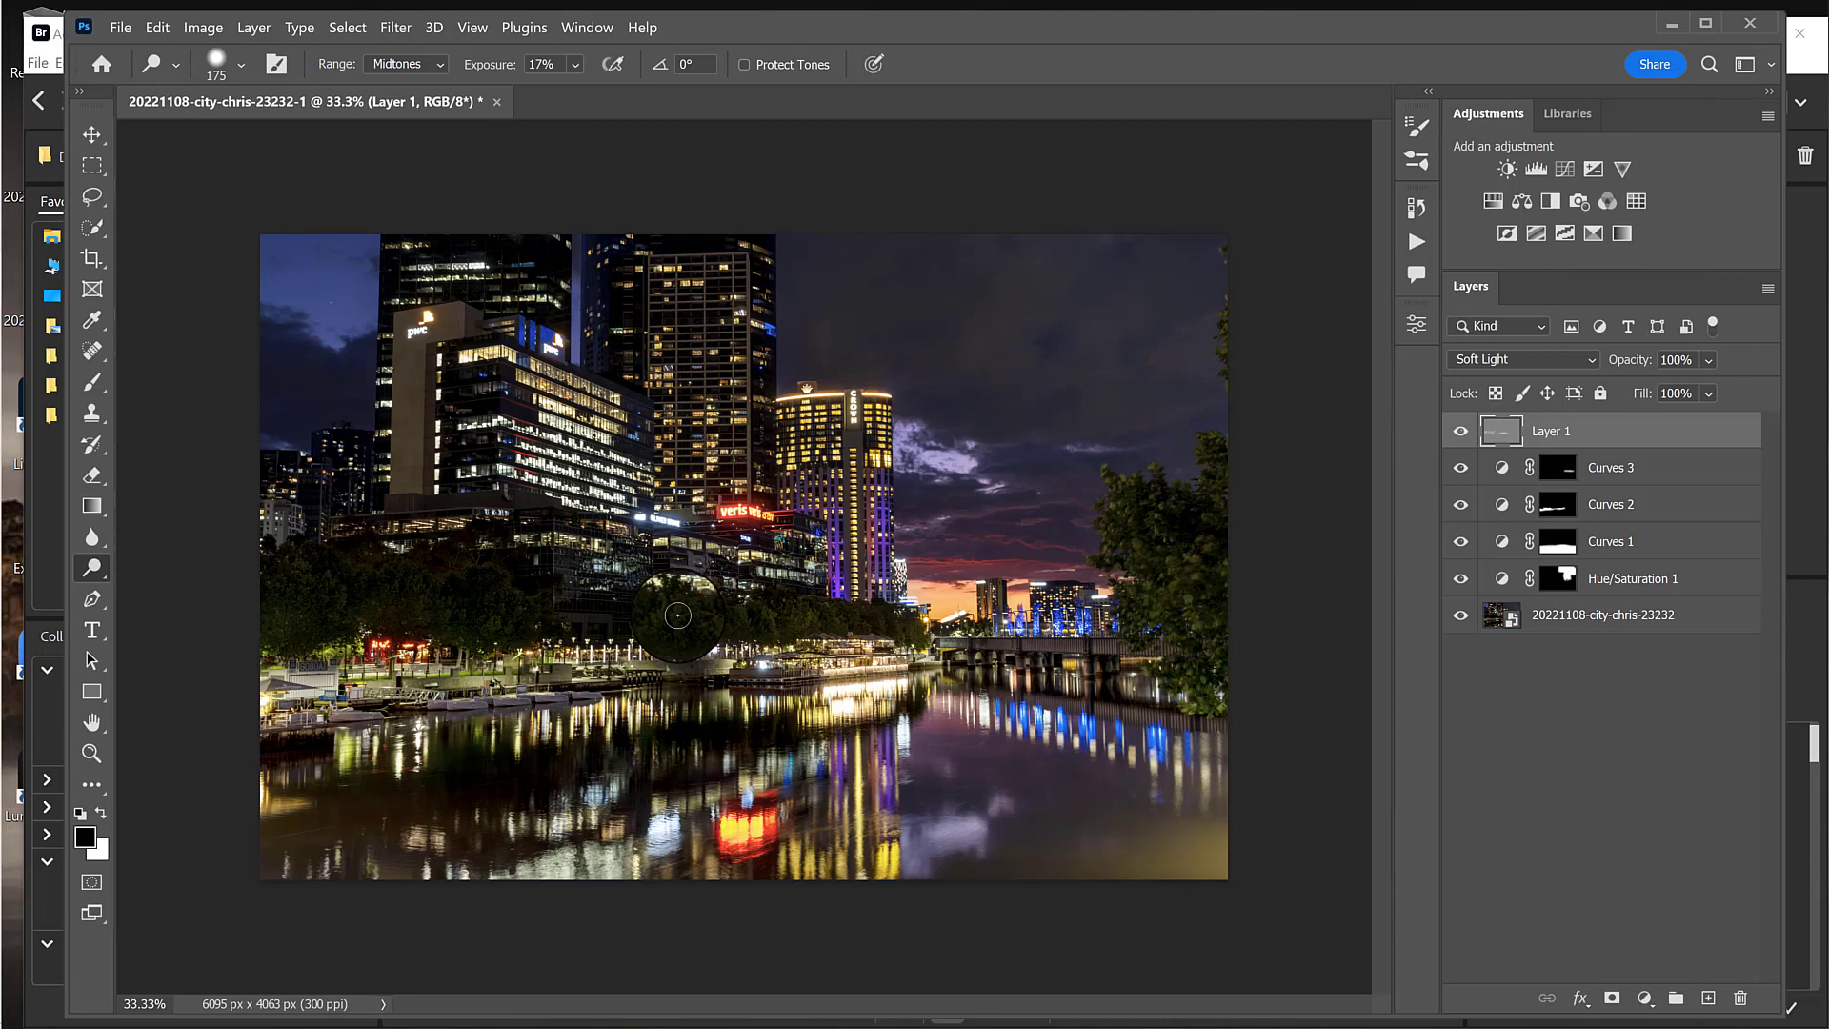
{"action": "mouse_move", "coordinate": [1151, 492]}
{"action": "left_mouse_down"}
{"action": "mouse_move", "coordinate": [1130, 555]}
{"action": "mouse_move", "coordinate": [1161, 657]}
{"action": "mouse_move", "coordinate": [1219, 709]}
{"action": "mouse_move", "coordinate": [1235, 683]}
{"action": "mouse_move", "coordinate": [1147, 532]}
{"action": "mouse_move", "coordinate": [1218, 562]}
{"action": "left_mouse_up"}
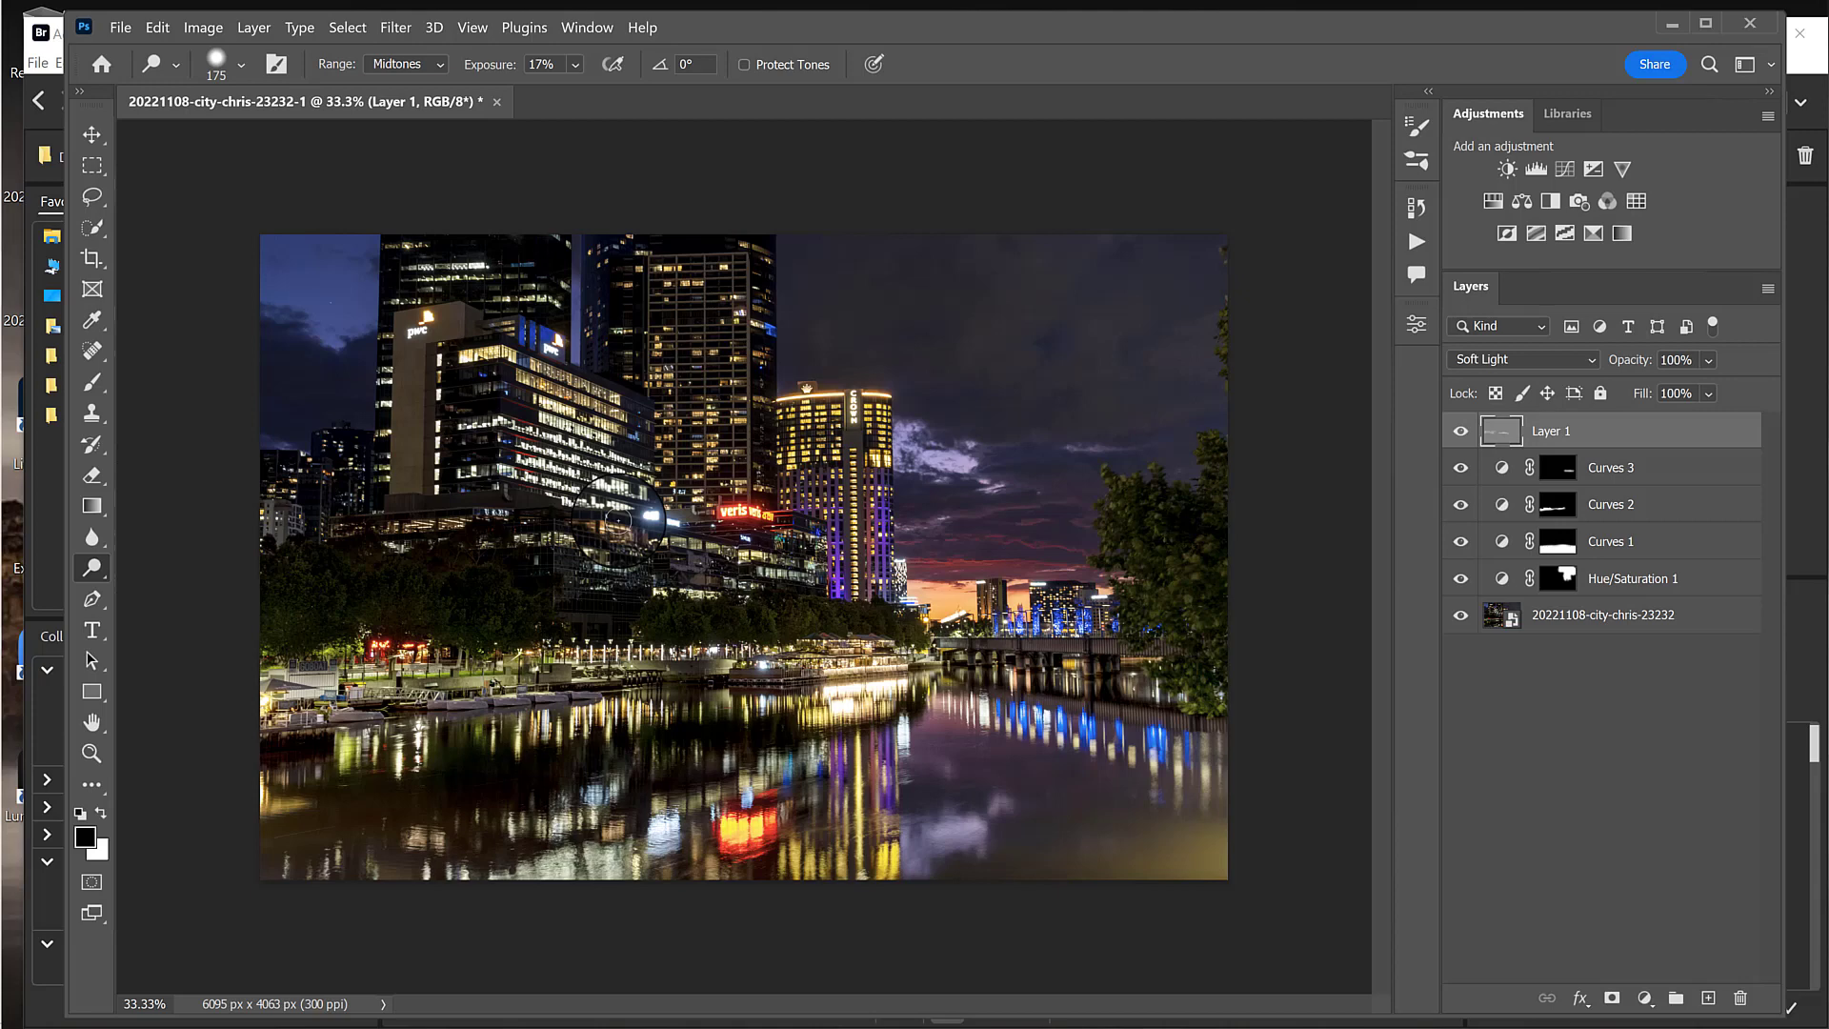
Step: Try a Vibrance adjustment layer with vibrance set to +32
{"action": "left_click", "coordinate": [1624, 170]}
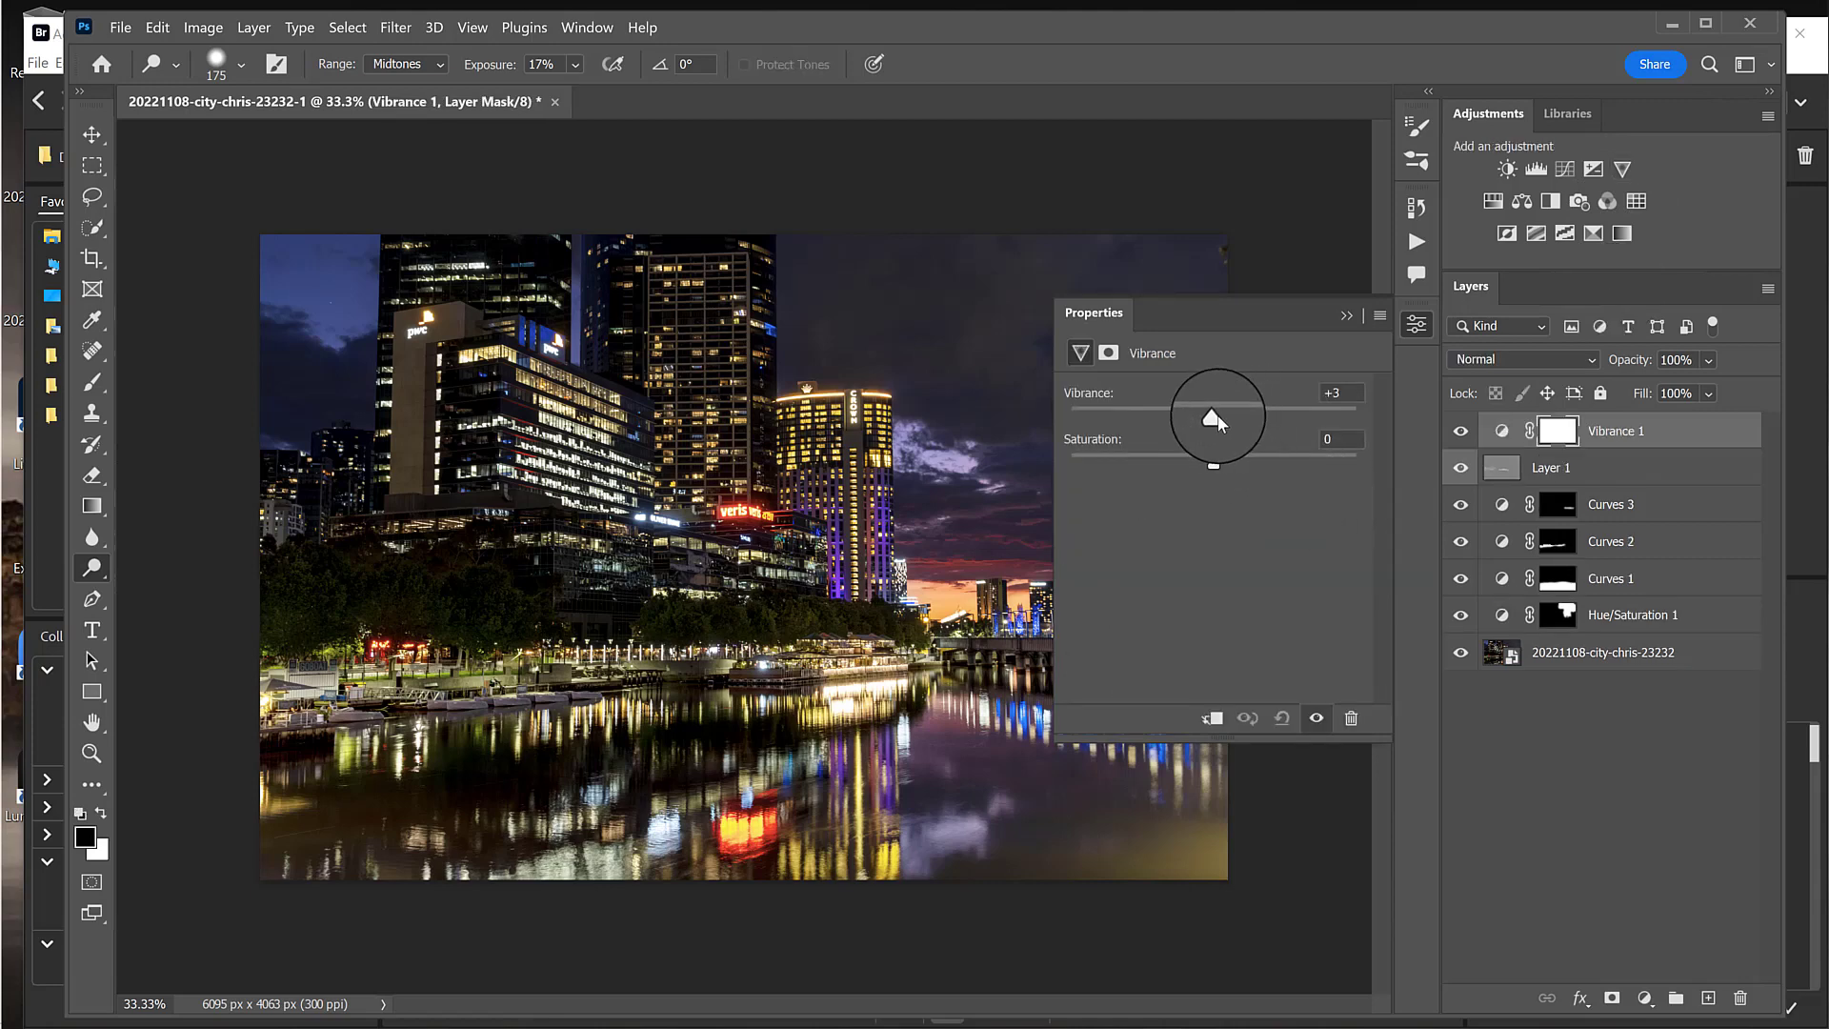
{"action": "left_click_drag", "start_coordinate": [1237, 420], "coordinate": [1257, 420]}
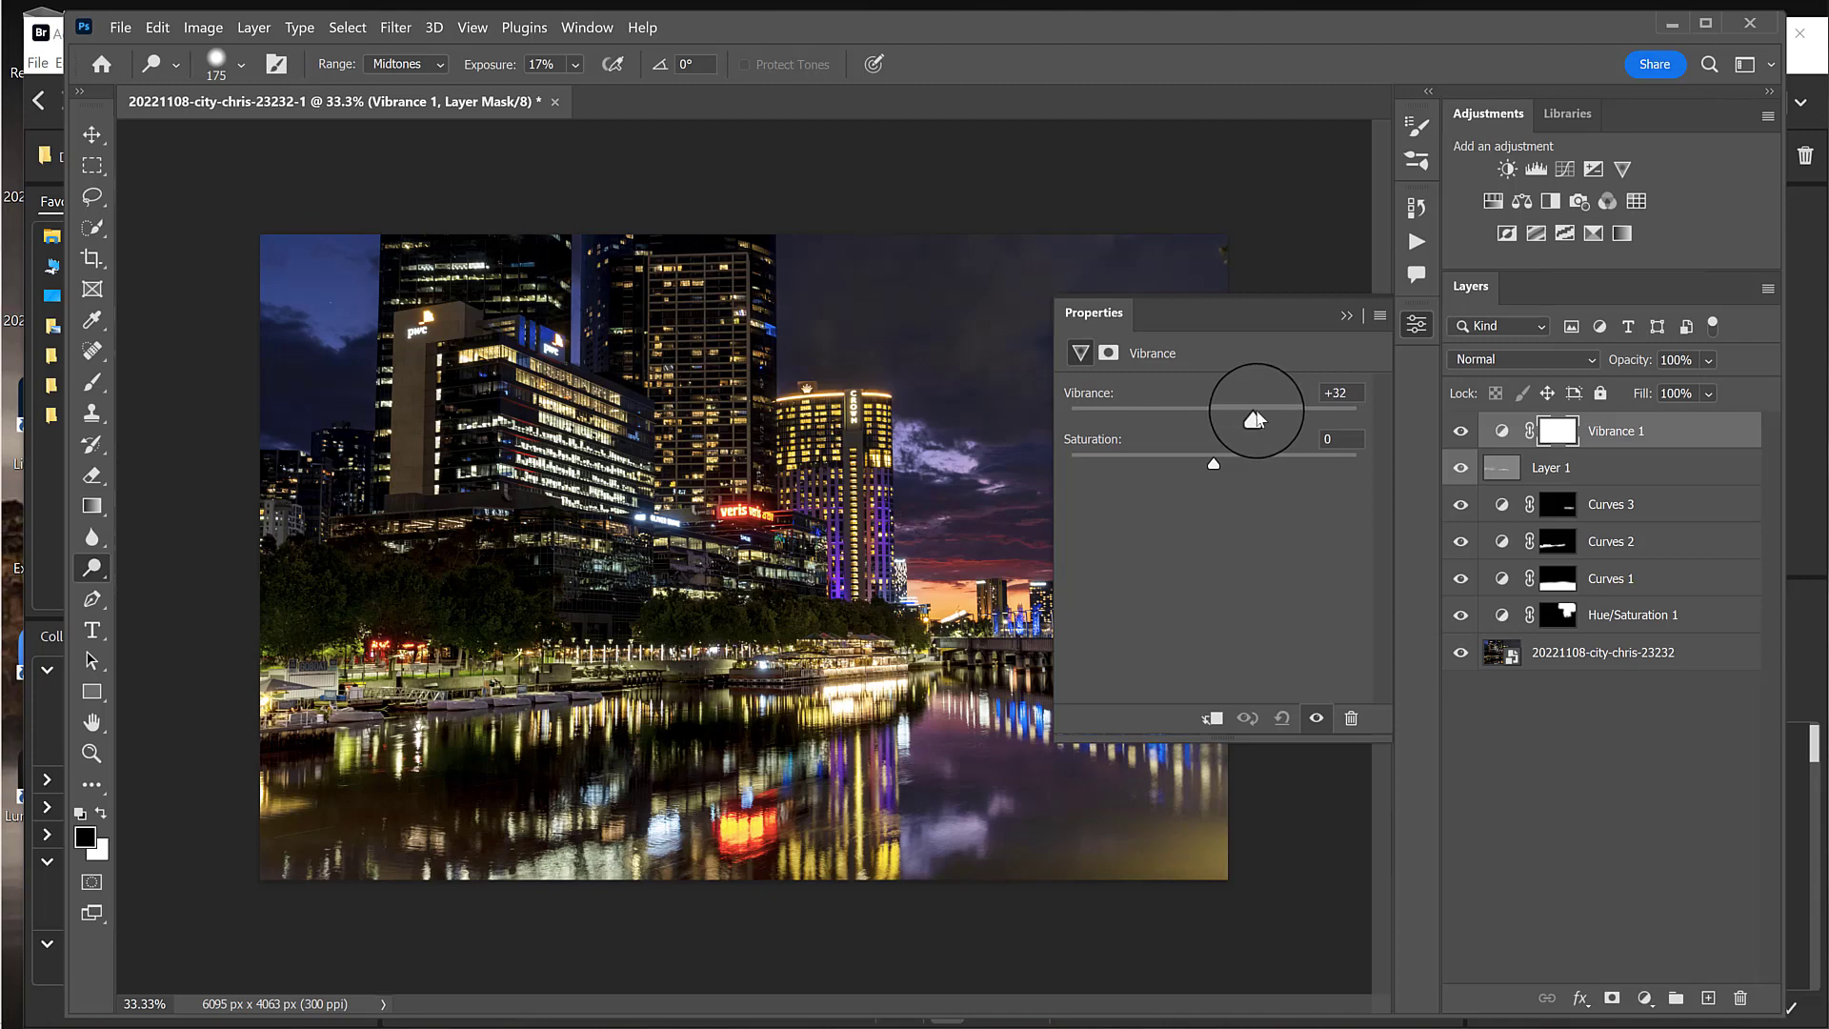
{"action": "left_click", "coordinate": [1345, 316]}
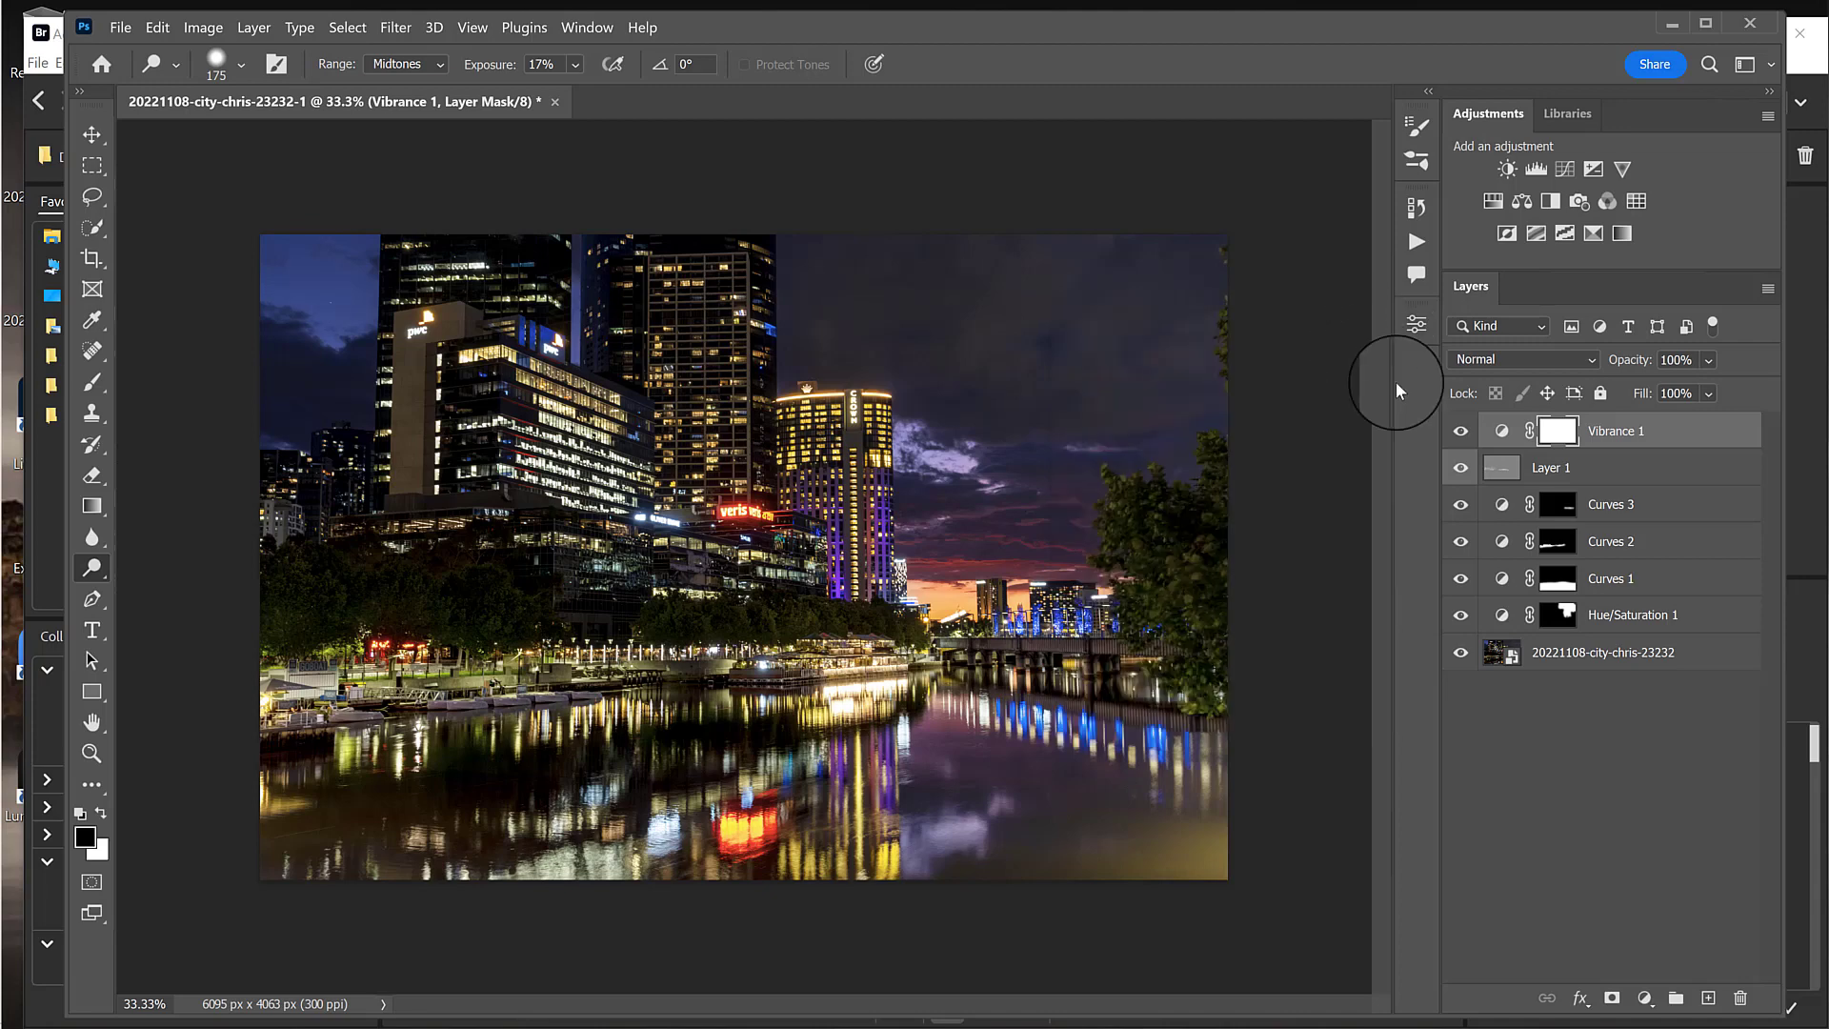
Step: Compare the photo with and without the Vibrance adjustment layer and delete that layer
{"action": "left_click", "coordinate": [1460, 431]}
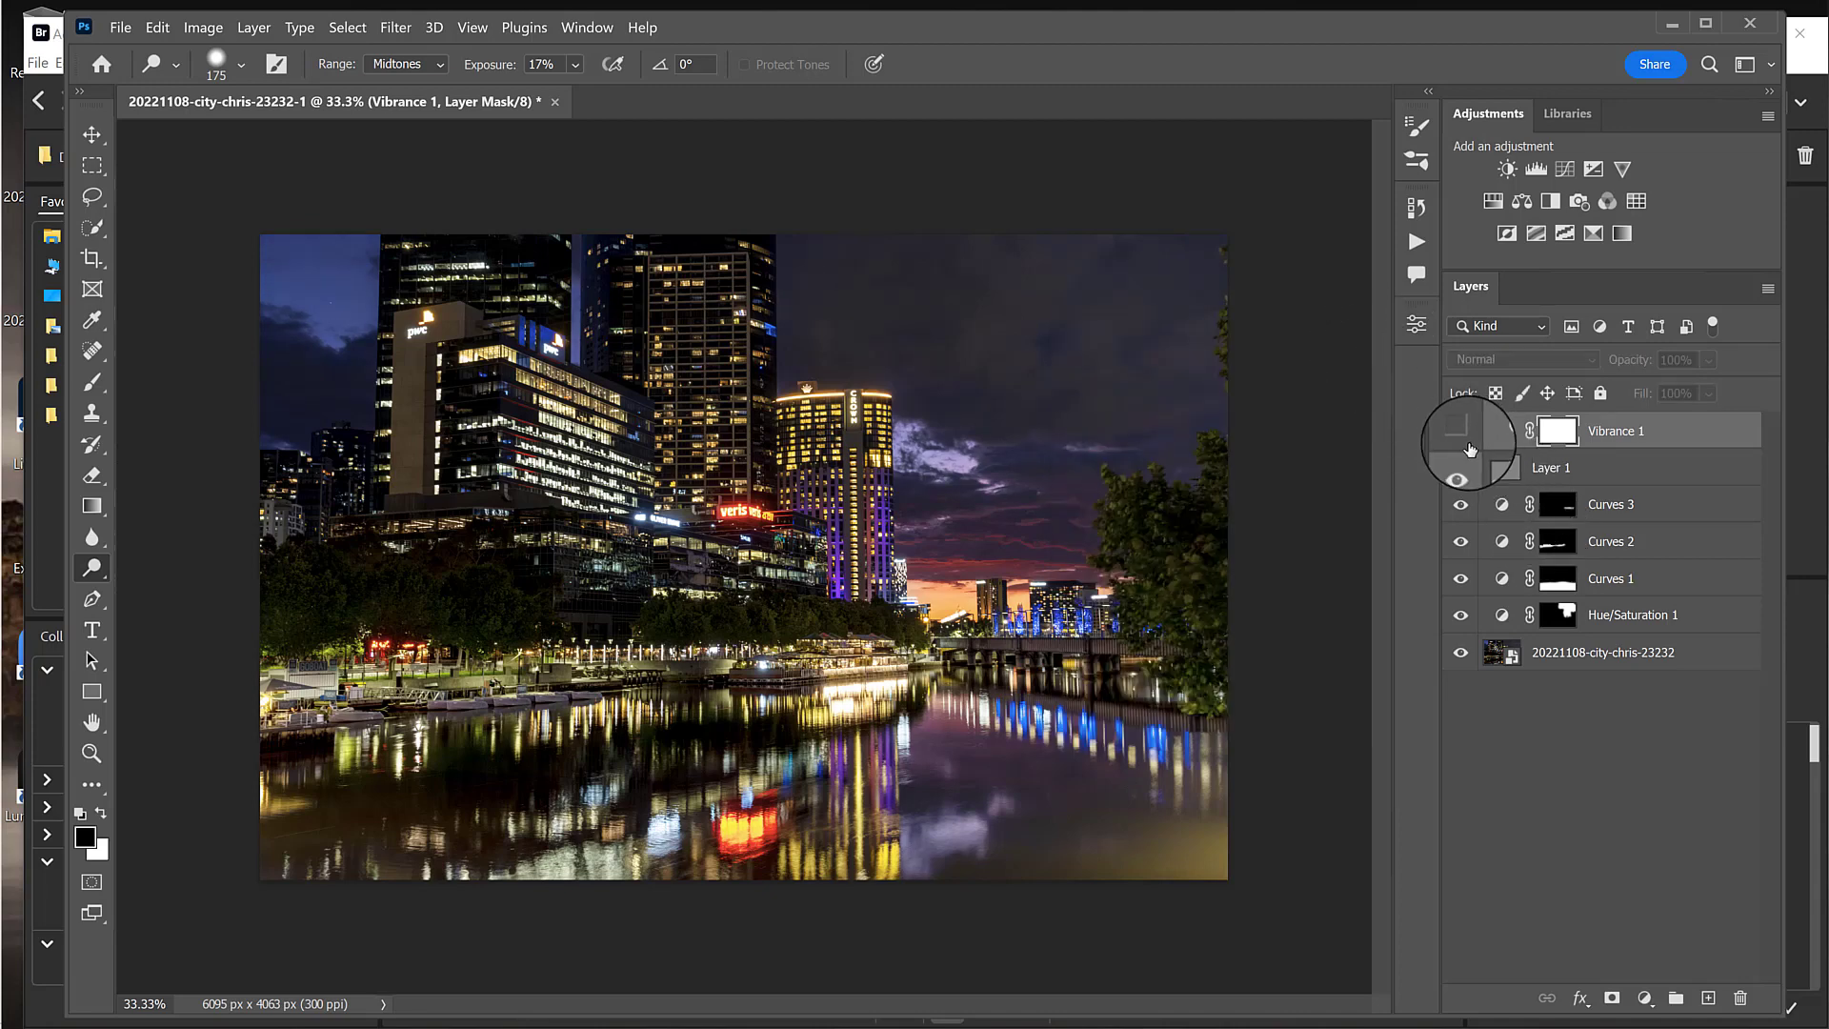
{"action": "left_click", "coordinate": [1459, 431]}
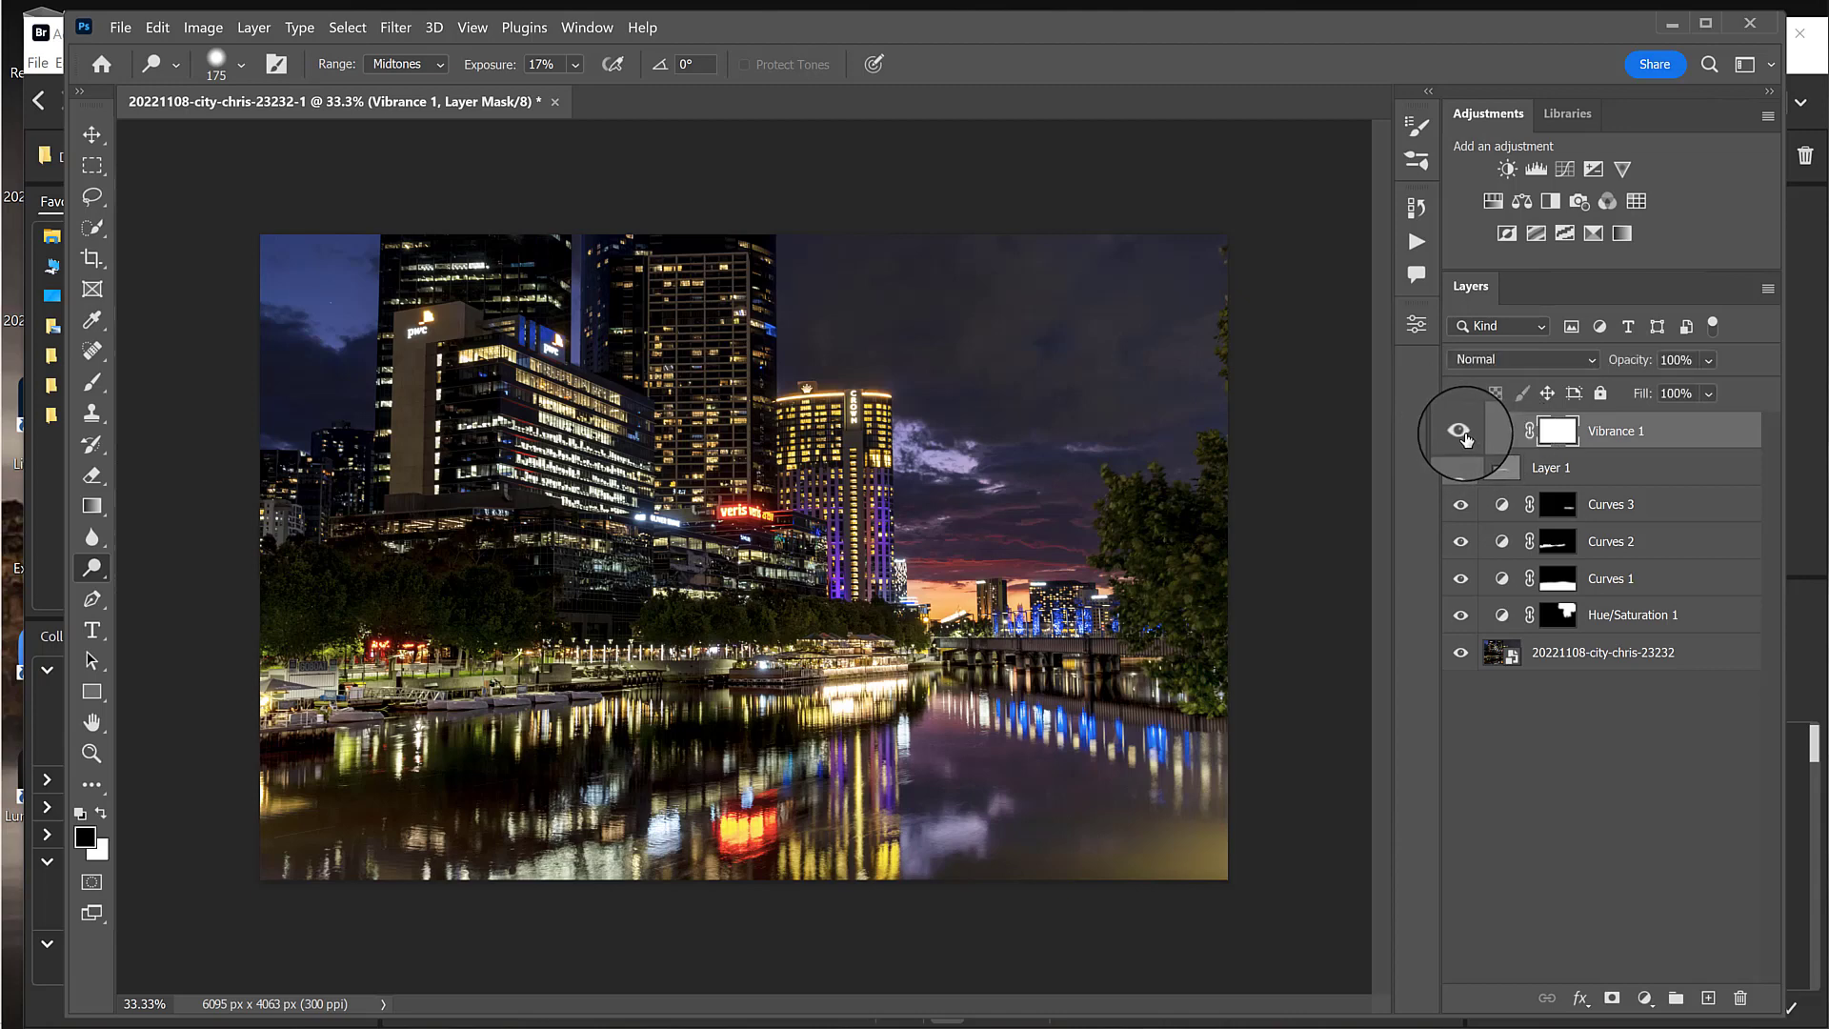
{"action": "left_click", "coordinate": [1462, 431]}
{"action": "left_click", "coordinate": [1461, 431]}
{"action": "left_click", "coordinate": [1462, 433]}
{"action": "left_click", "coordinate": [1465, 438]}
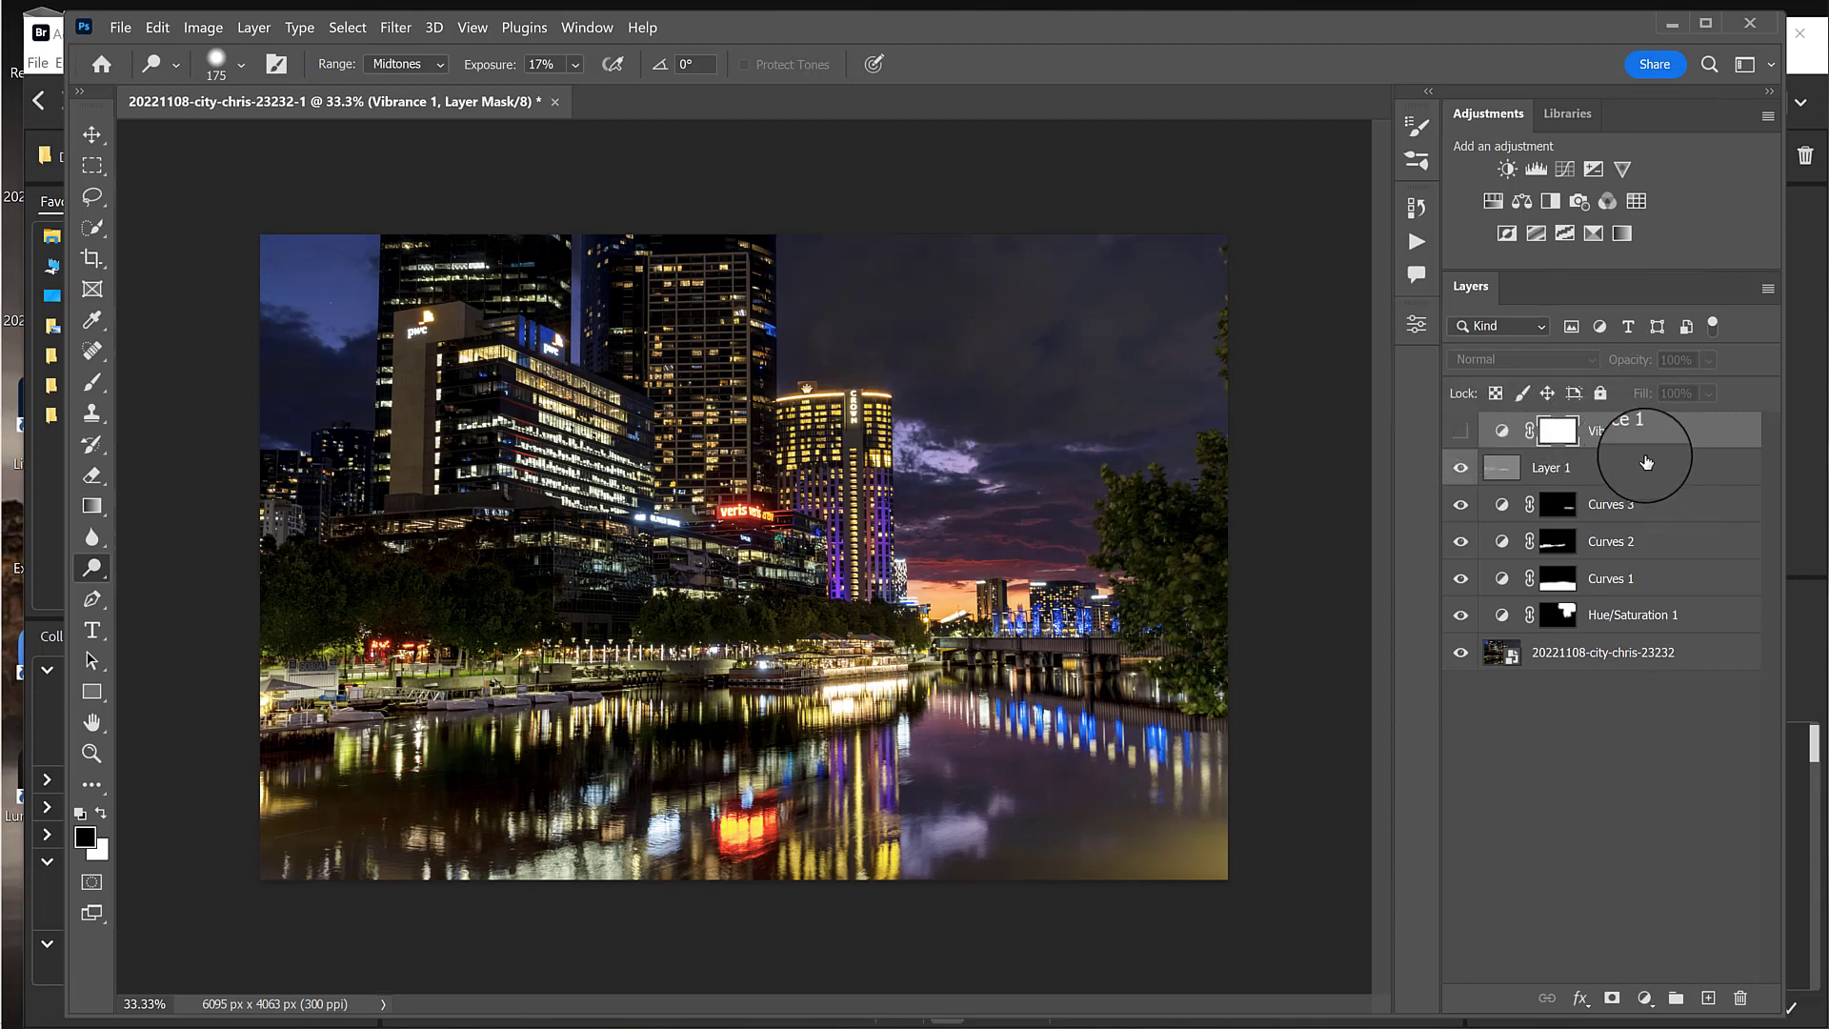
{"action": "left_click_drag", "start_coordinate": [1646, 465], "coordinate": [1739, 978]}
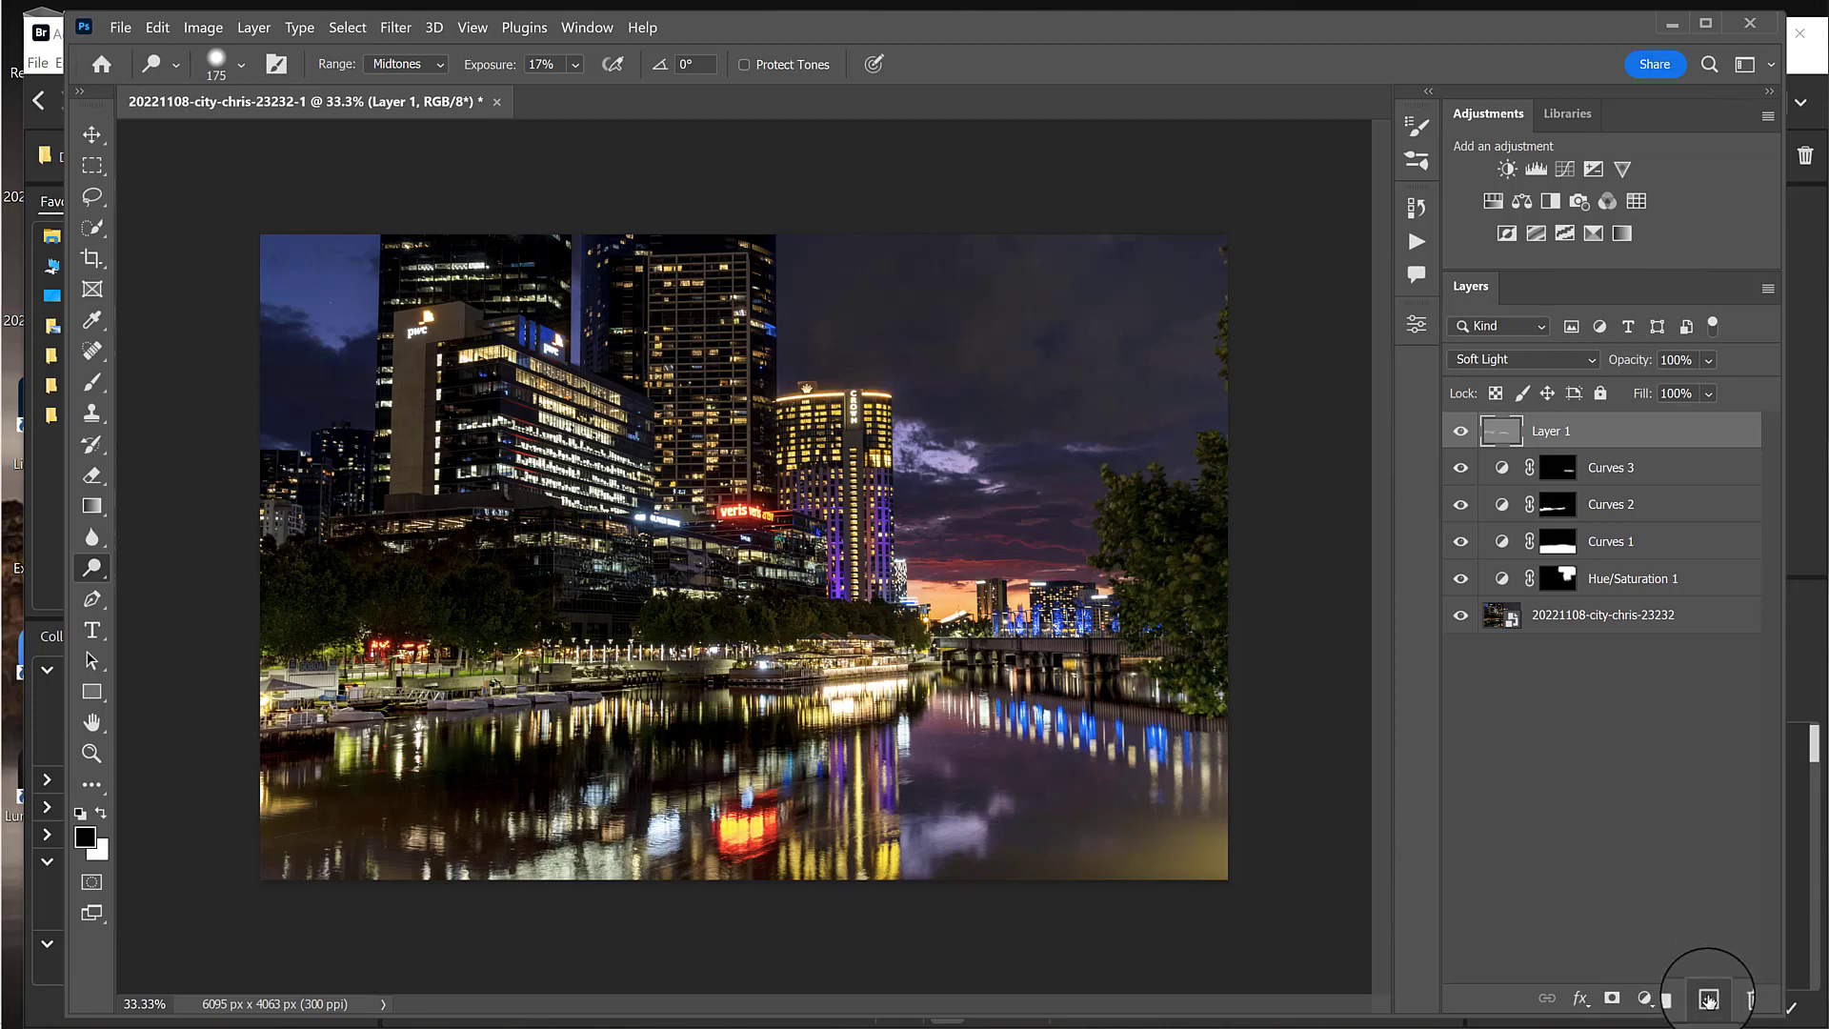
Step: Add a new layer and darken the sky and tower tops with black-to-transparent linear gradients at 62% opacity, undoing the last one
{"action": "left_click", "coordinate": [1707, 998]}
{"action": "left_click", "coordinate": [91, 506]}
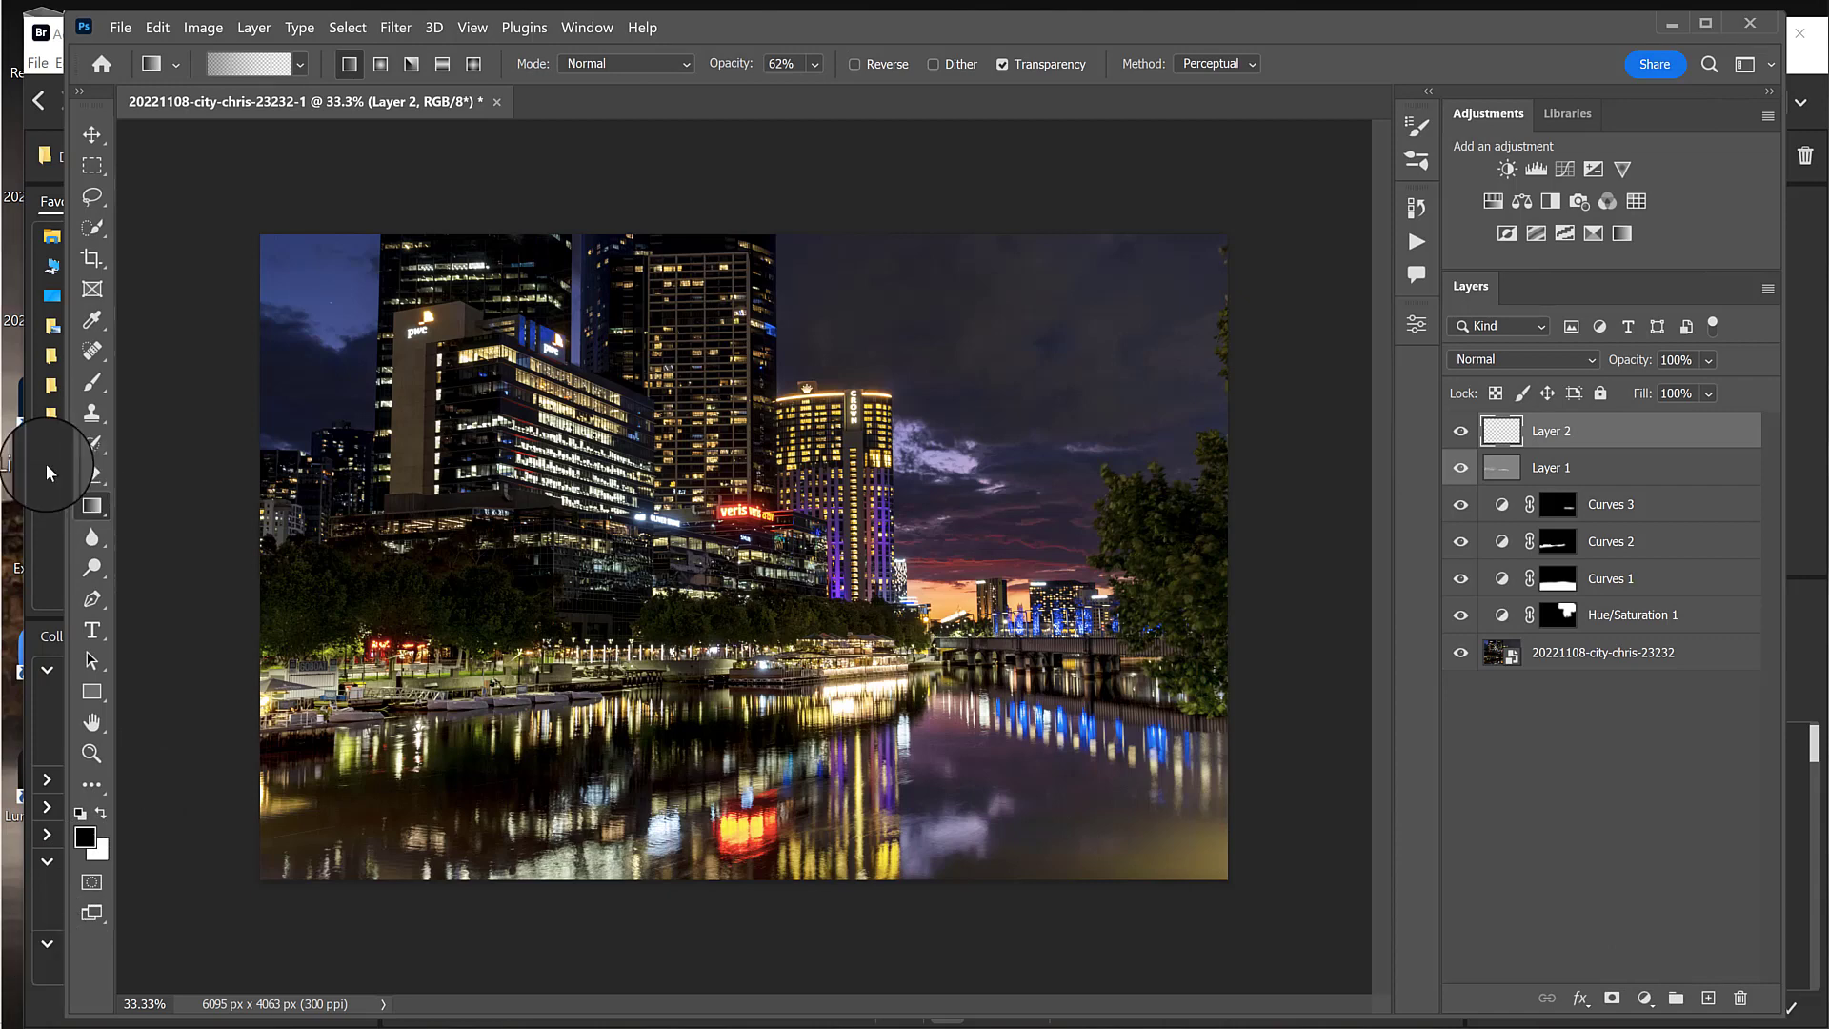
{"action": "right_click", "coordinate": [91, 502]}
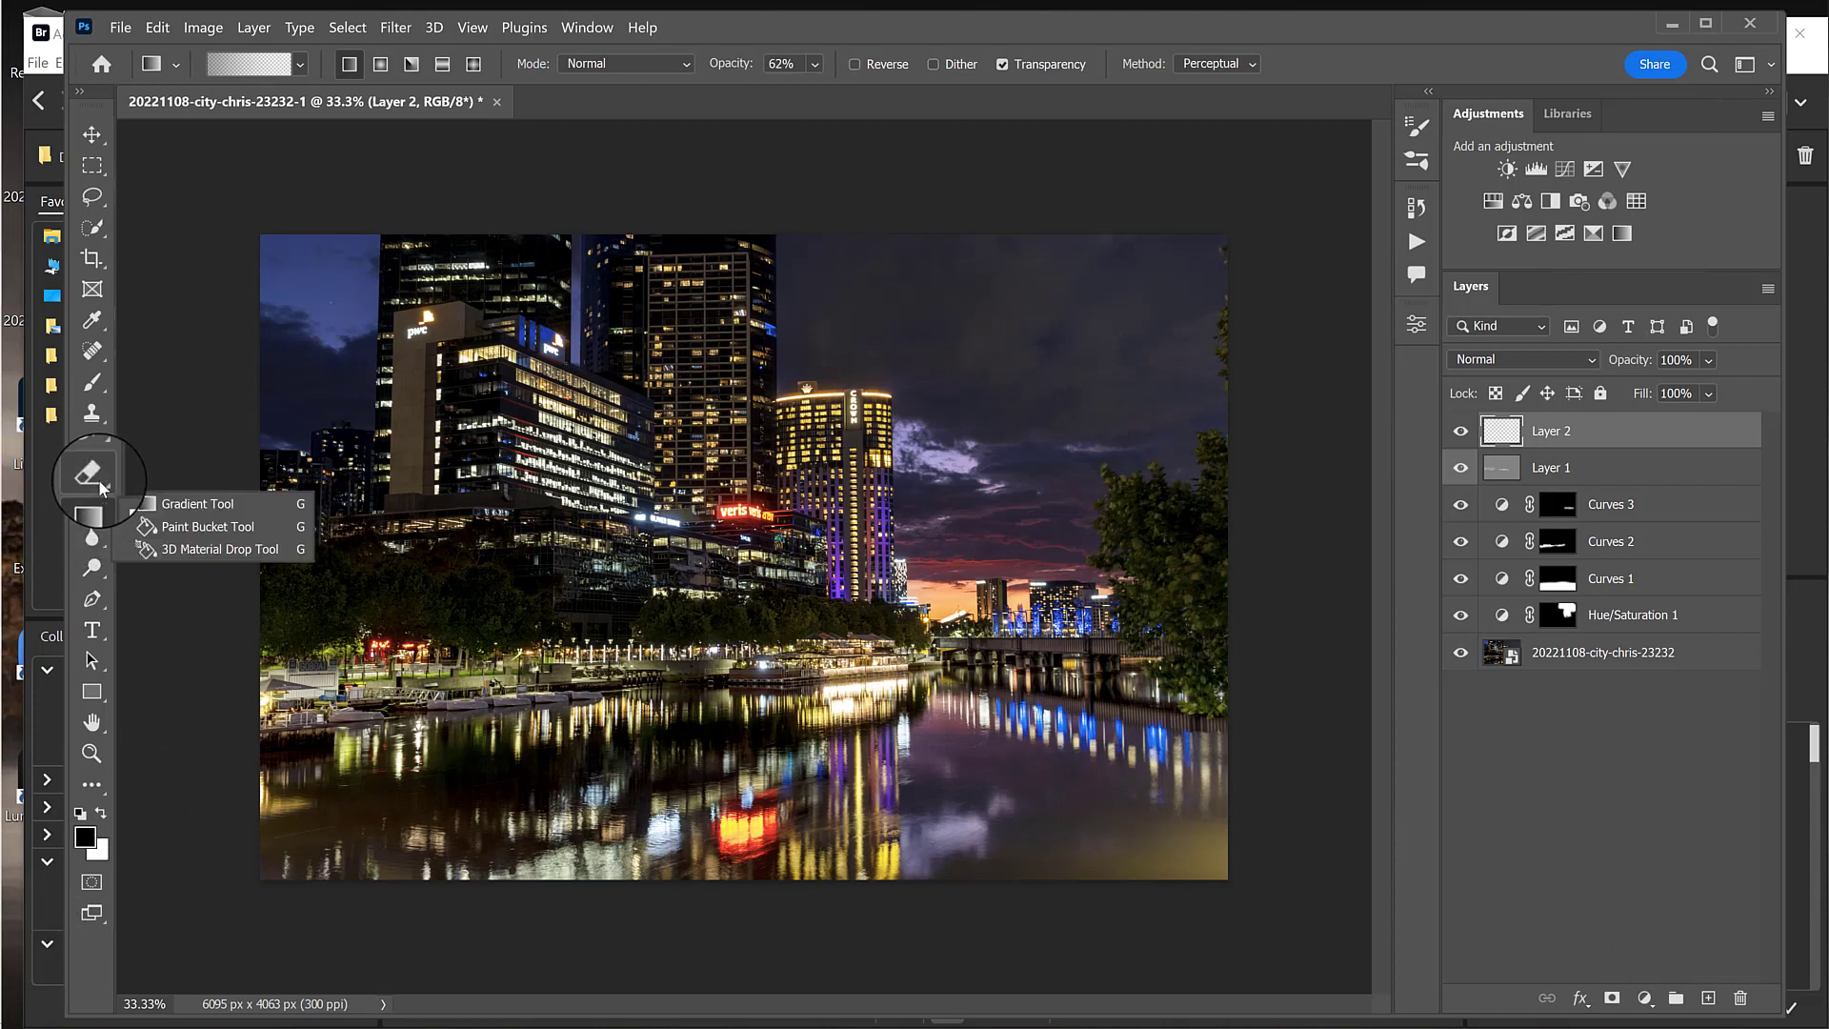
{"action": "left_click", "coordinate": [348, 177]}
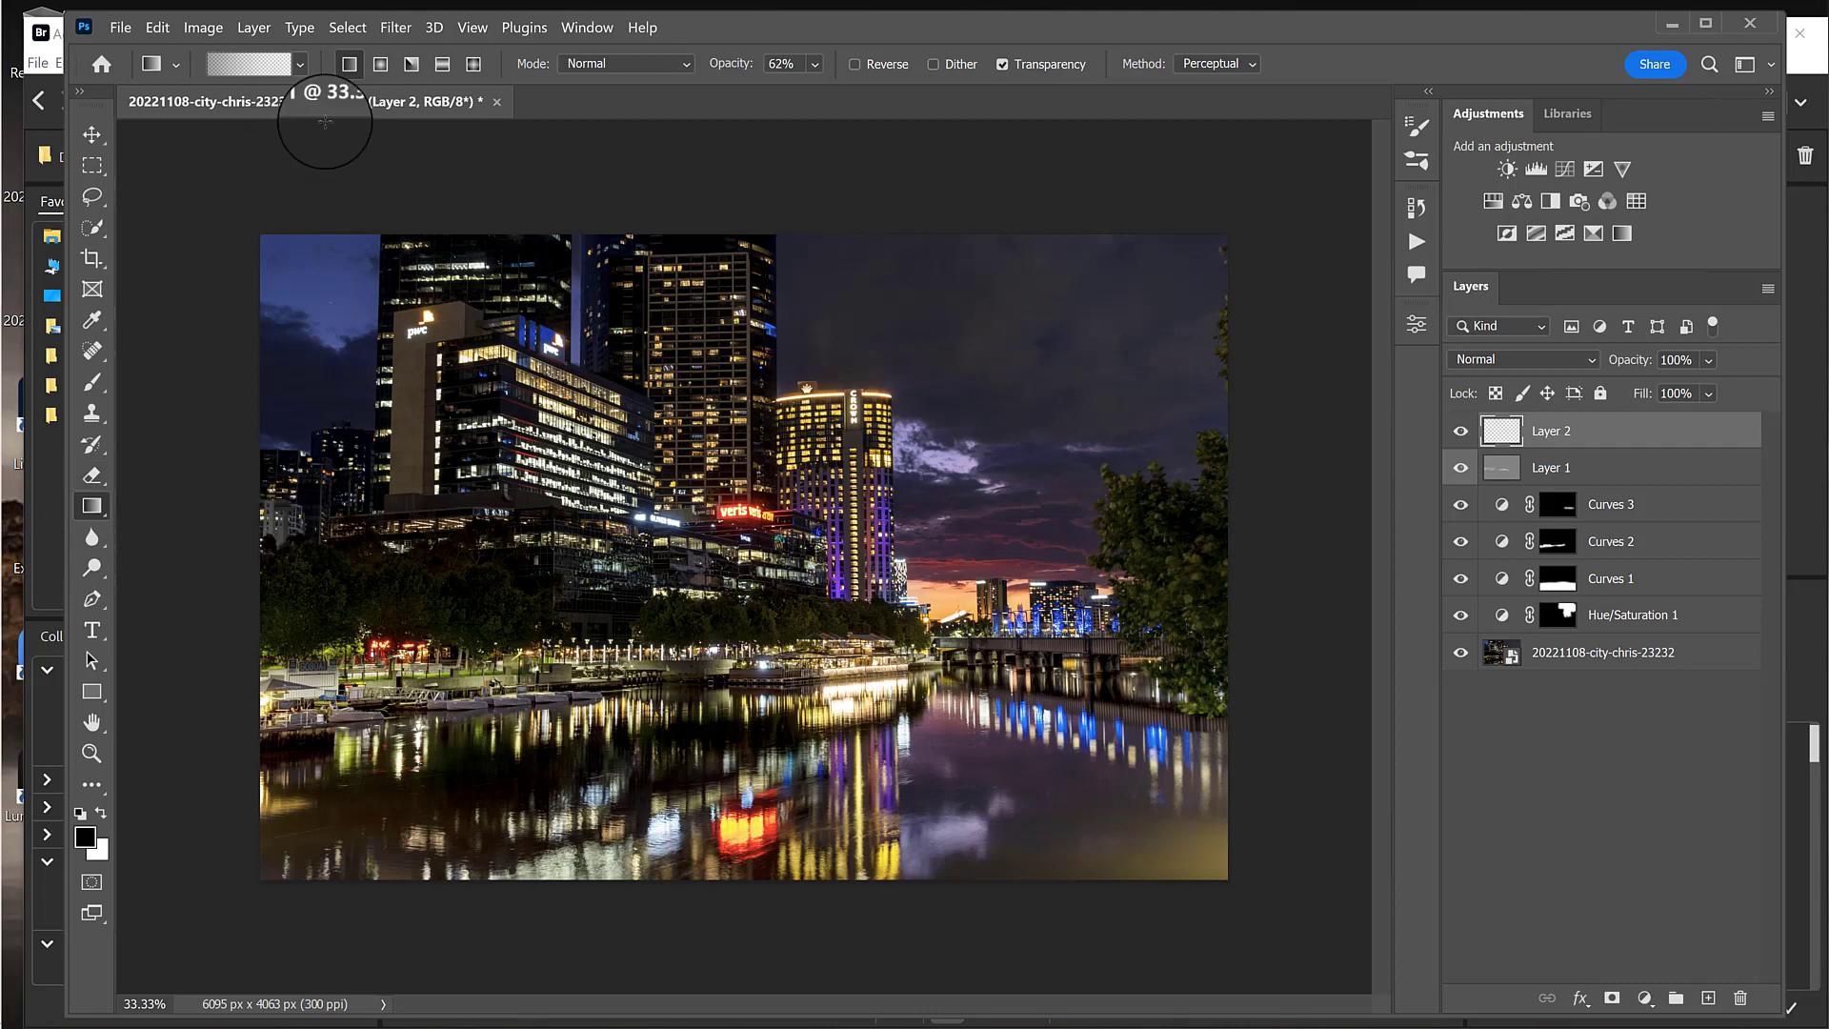
{"action": "mouse_move", "coordinate": [241, 172]}
{"action": "left_mouse_down"}
{"action": "mouse_move", "coordinate": [441, 654]}
{"action": "mouse_move", "coordinate": [461, 620]}
{"action": "left_mouse_up"}
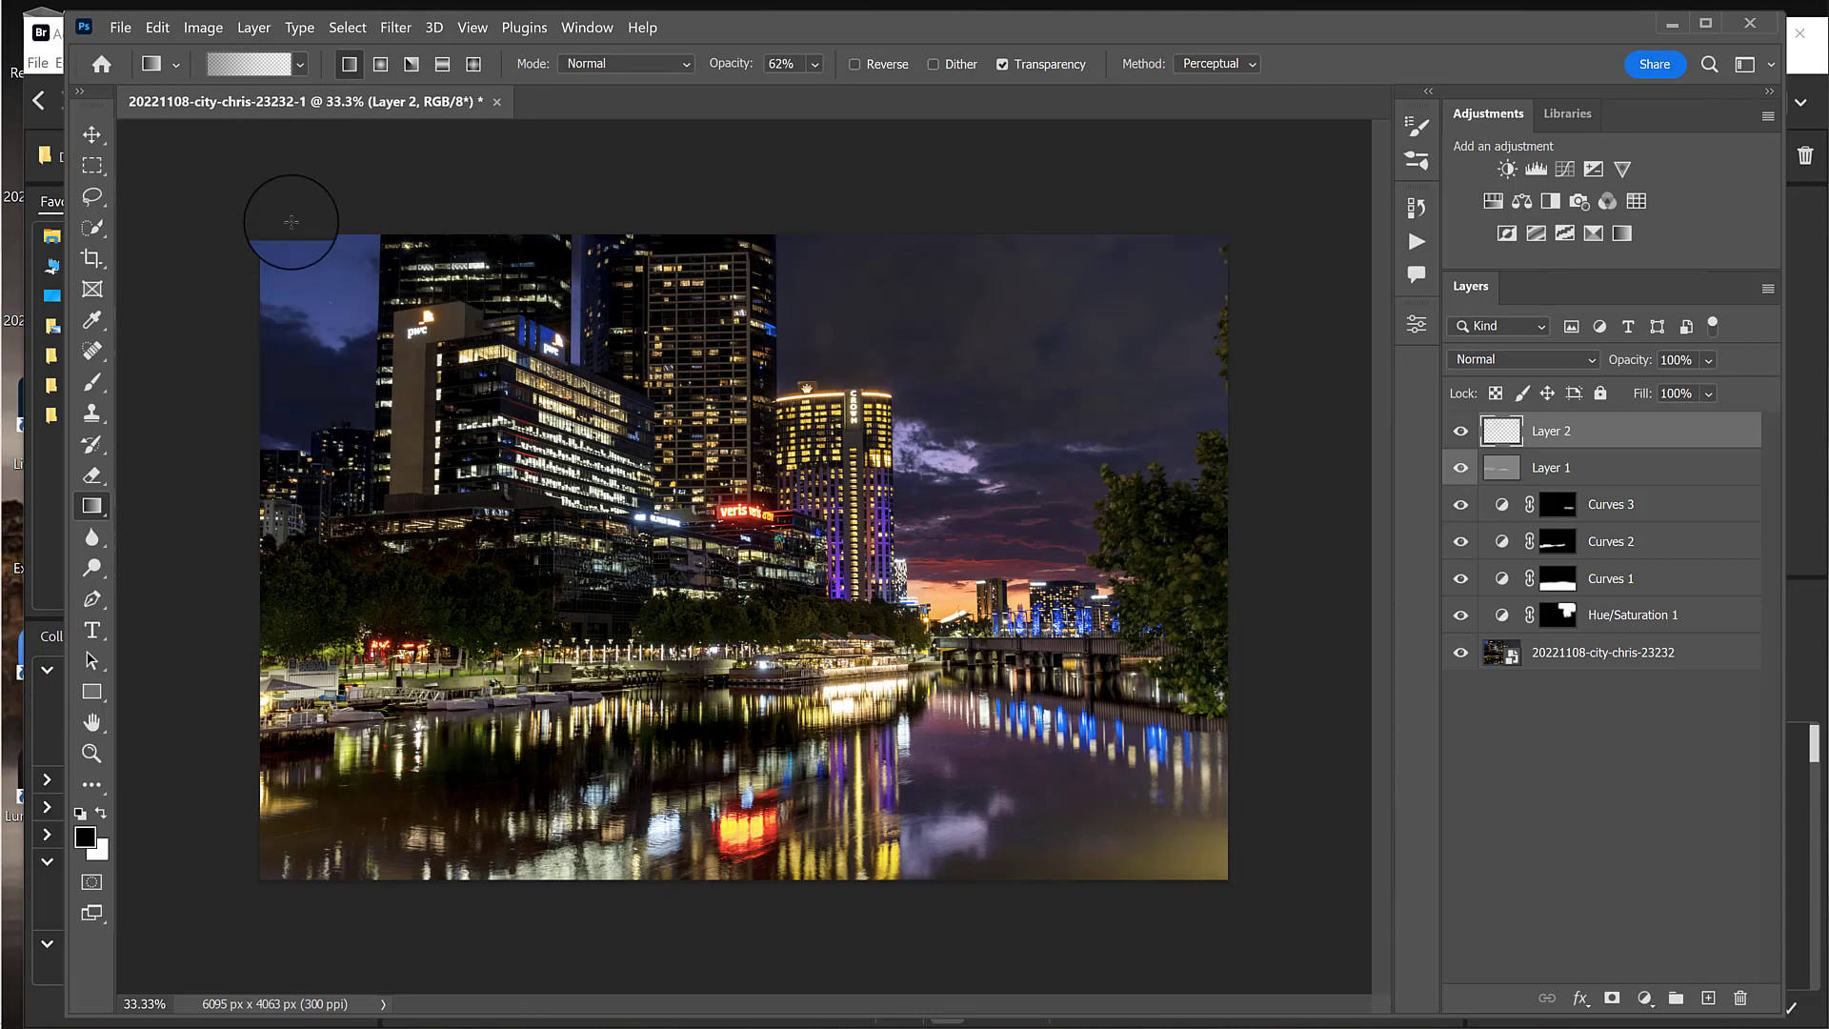
{"action": "left_click_drag", "start_coordinate": [254, 187], "coordinate": [414, 678]}
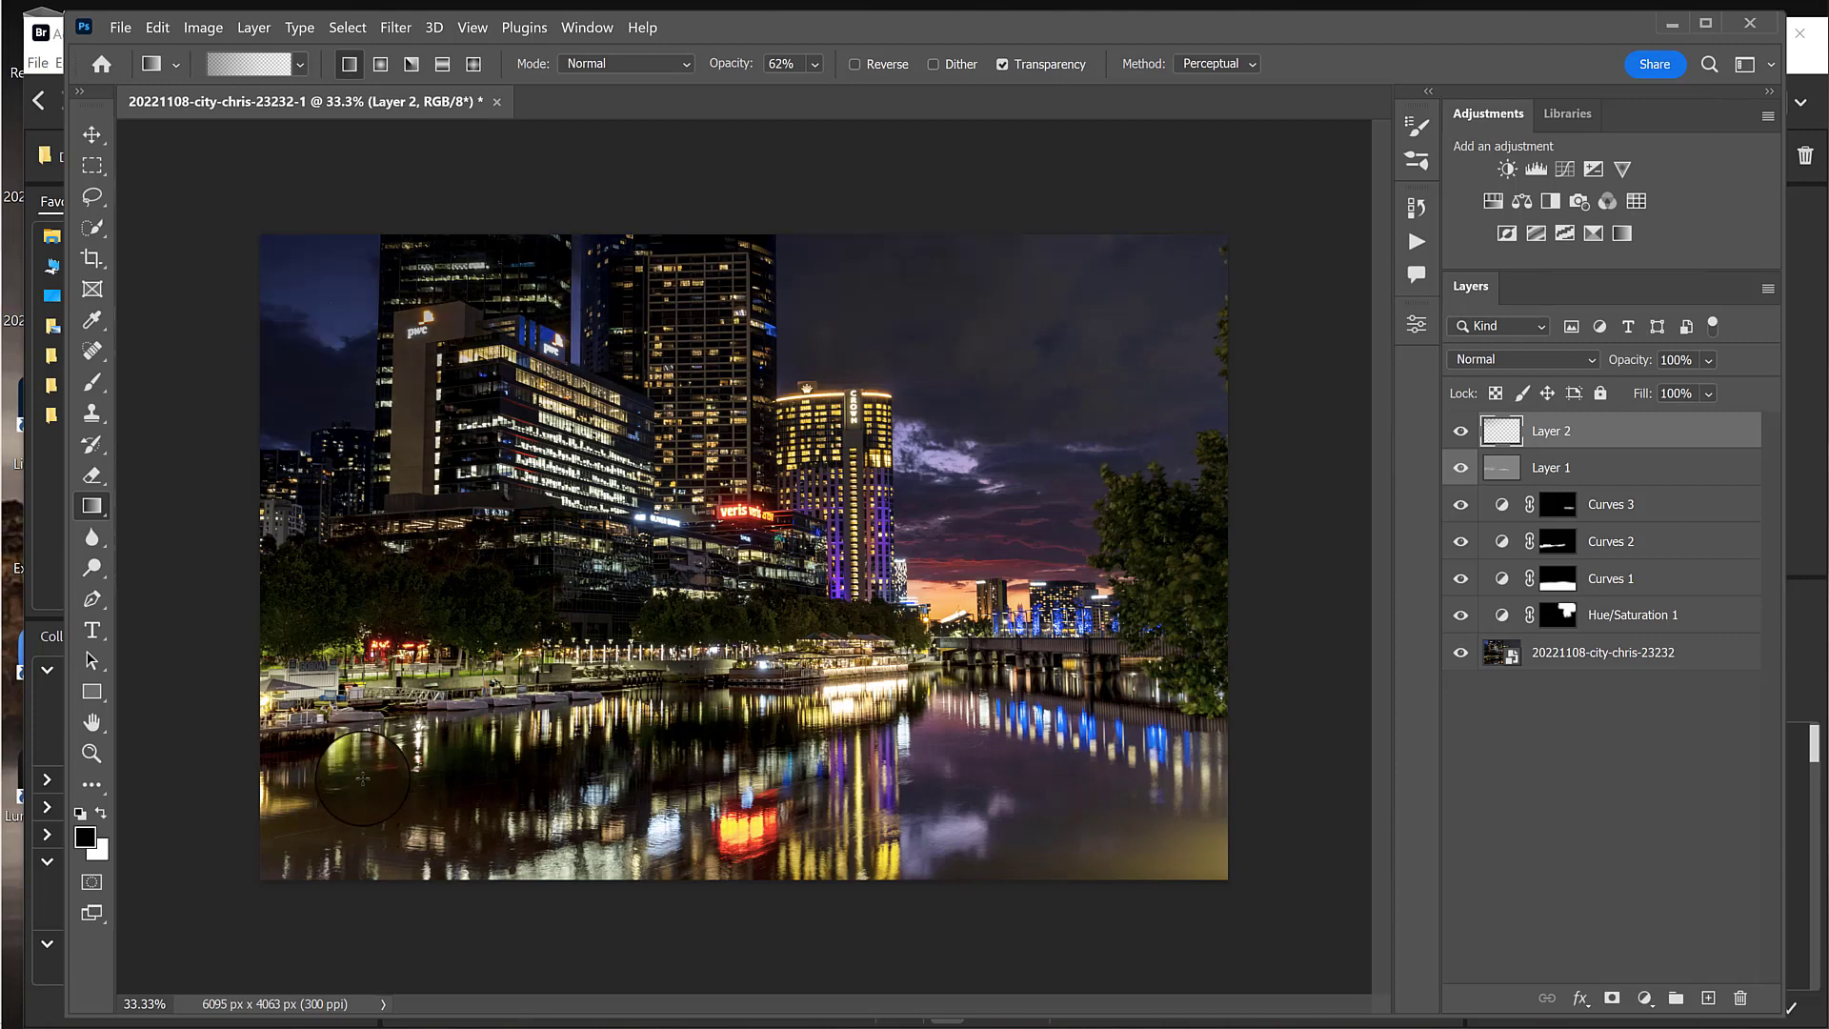
{"action": "left_click_drag", "start_coordinate": [754, 230], "coordinate": [752, 793]}
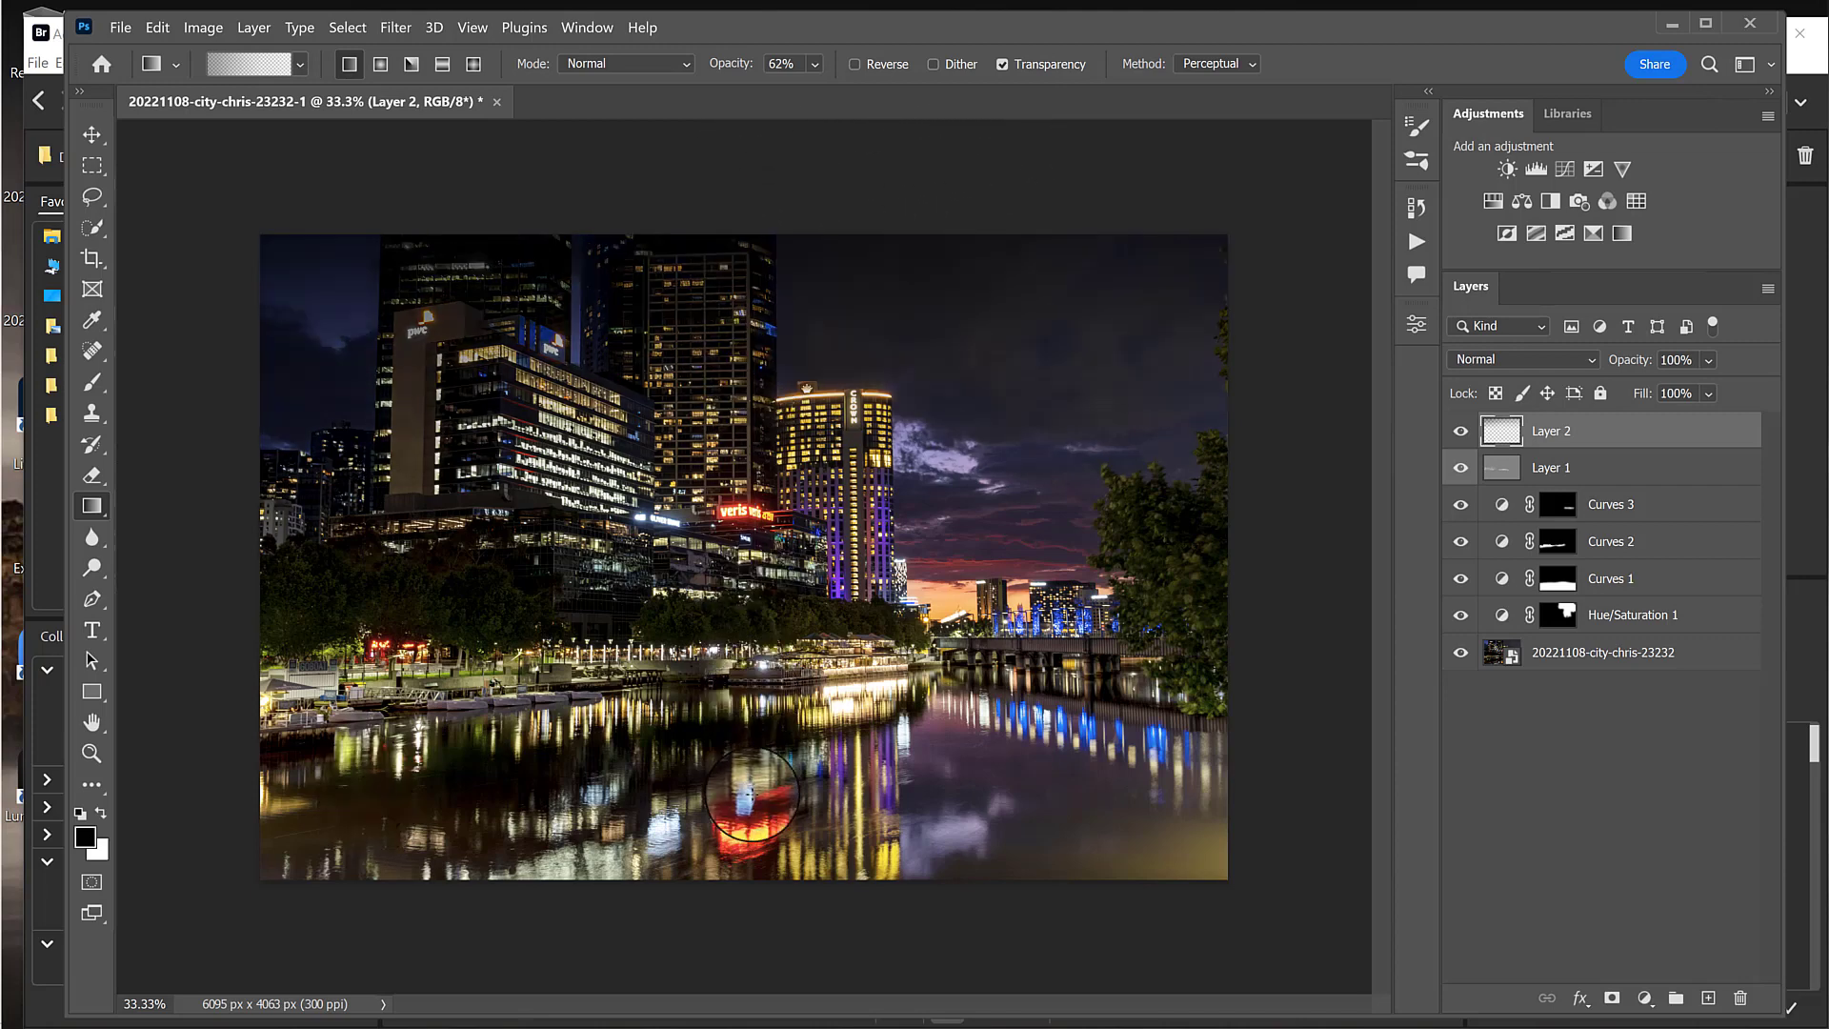
{"action": "left_click_drag", "start_coordinate": [368, 150], "coordinate": [506, 845]}
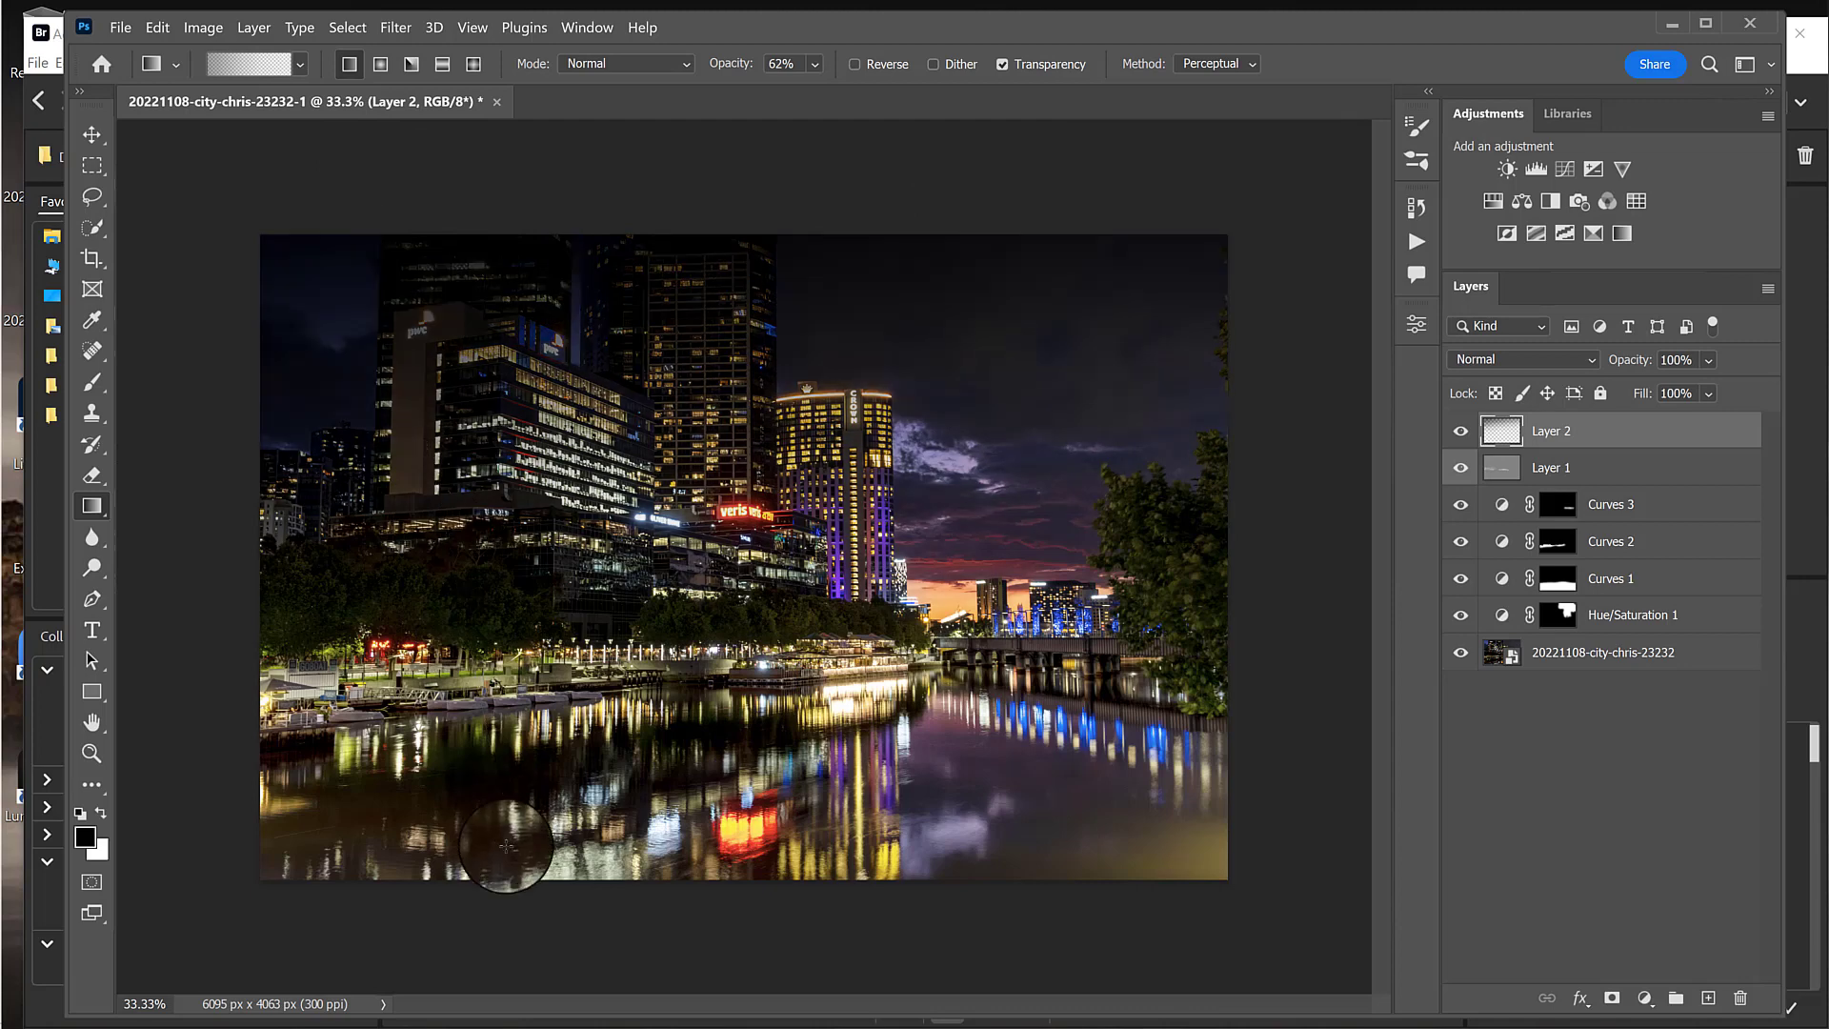
{"action": "key", "text": "ctrl+z"}
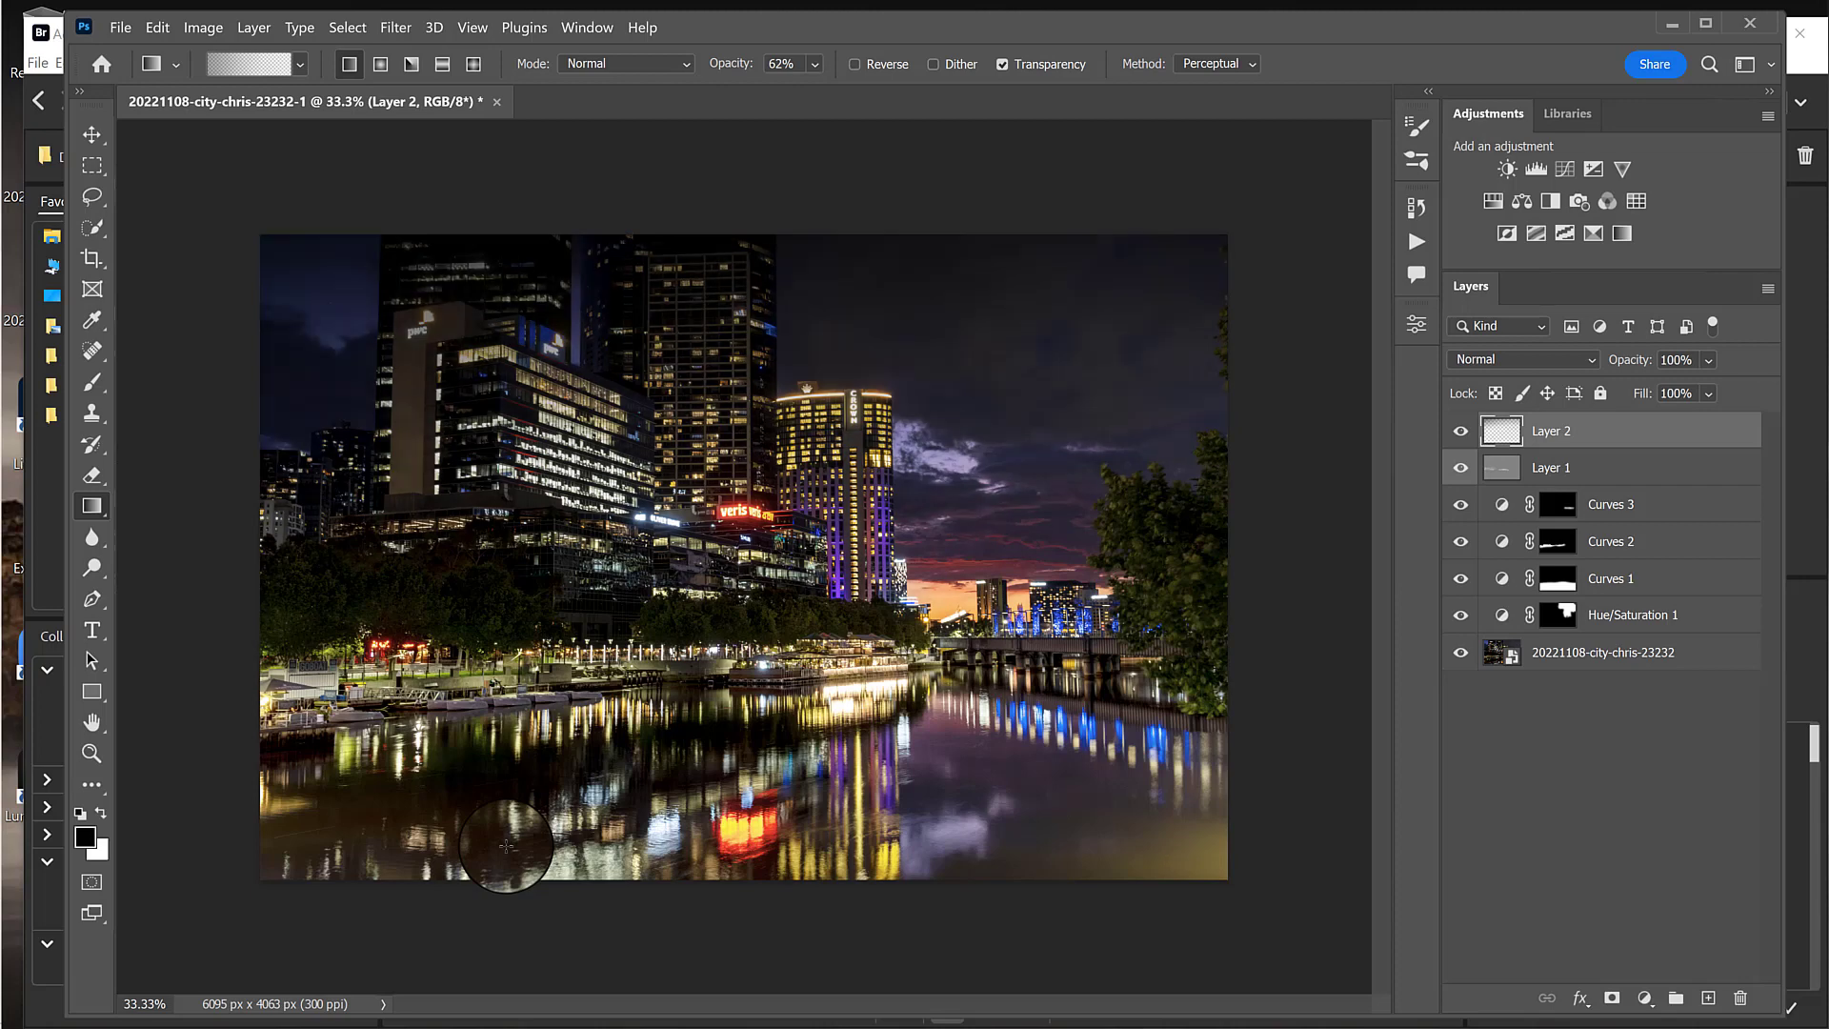
Step: Darken the photo's lower edge and lower-right water with black-to-transparent linear gradients on the same layer
{"action": "left_click_drag", "start_coordinate": [1216, 923], "coordinate": [1070, 657]}
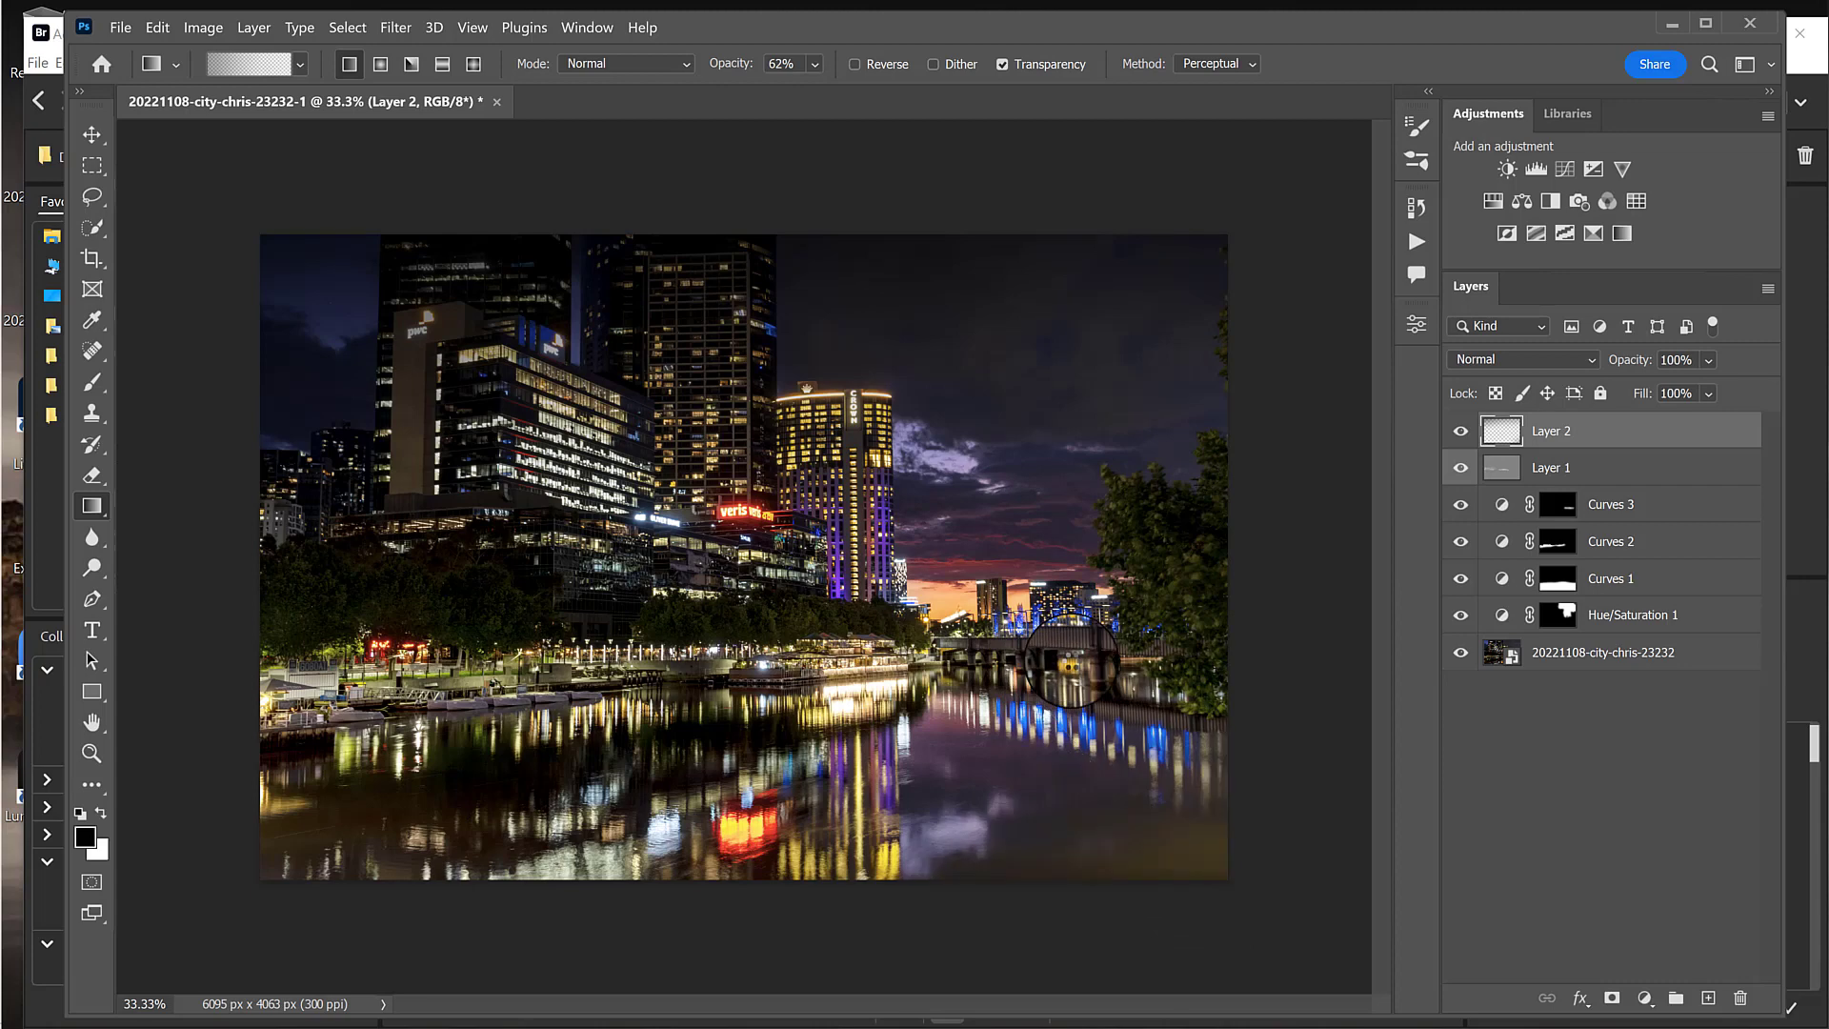
{"action": "left_click_drag", "start_coordinate": [1178, 920], "coordinate": [1114, 653]}
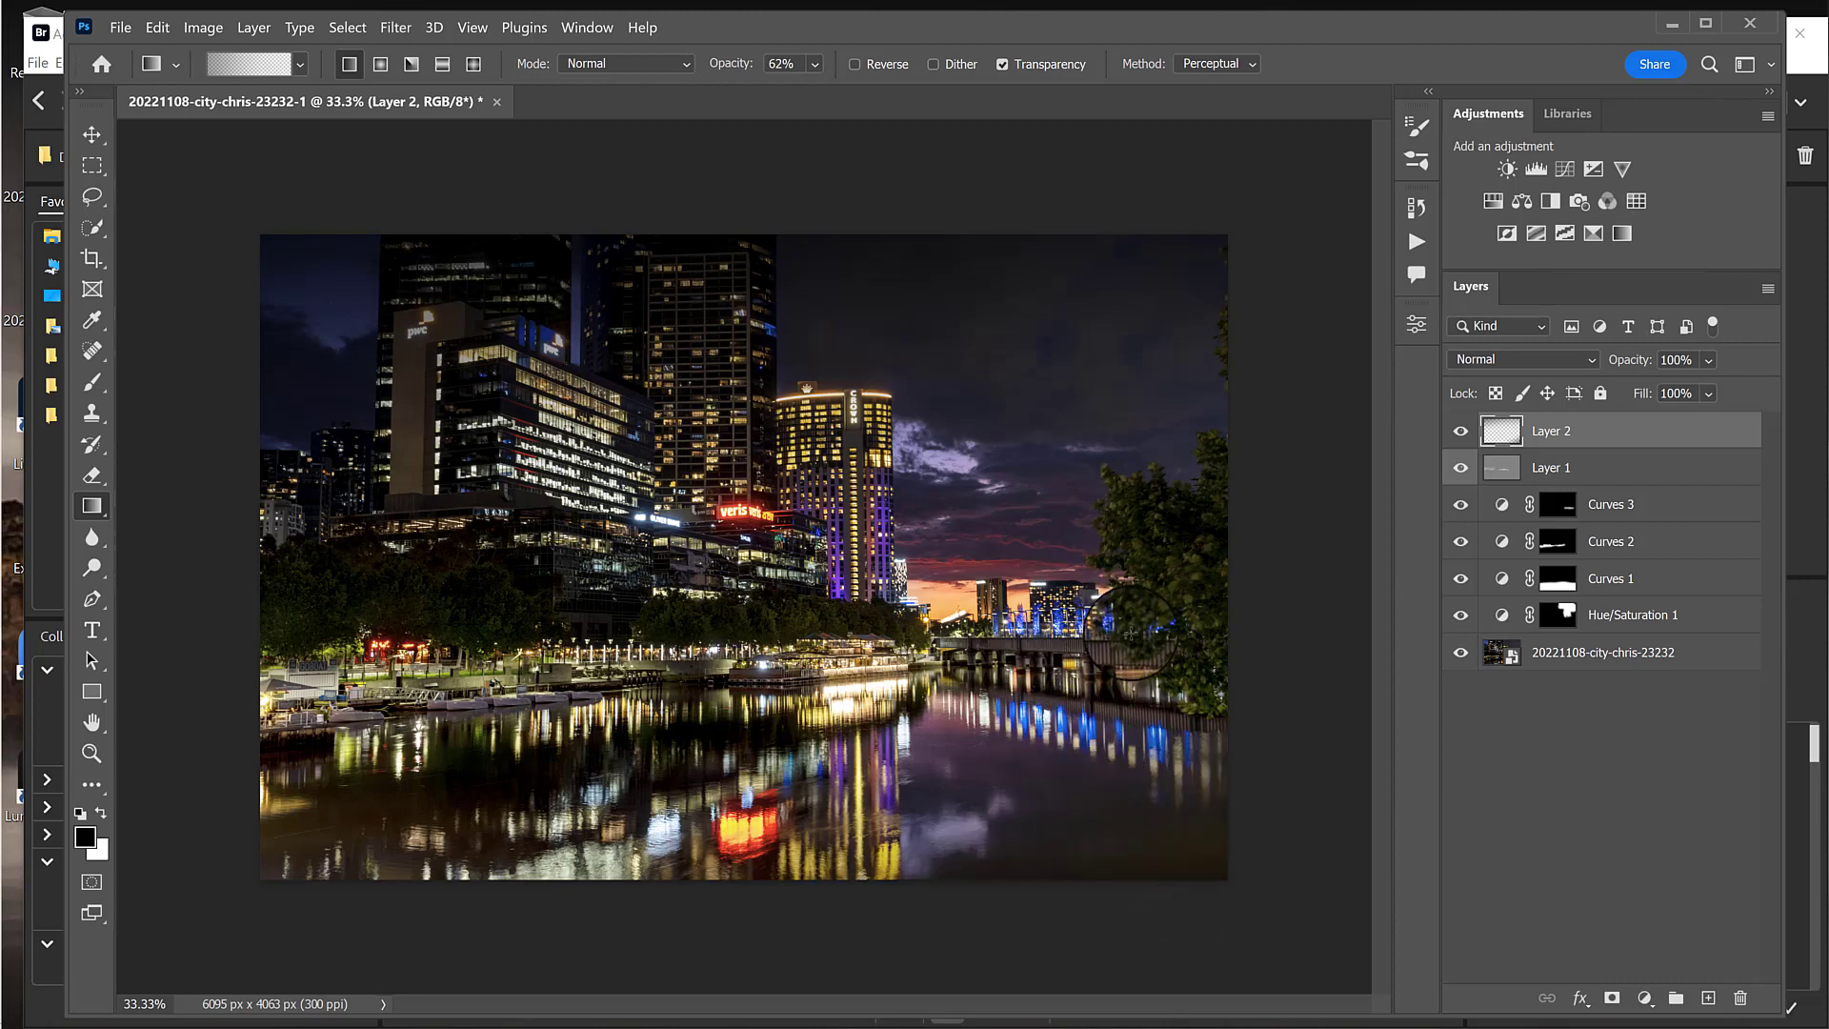
{"action": "left_click_drag", "start_coordinate": [677, 917], "coordinate": [694, 672]}
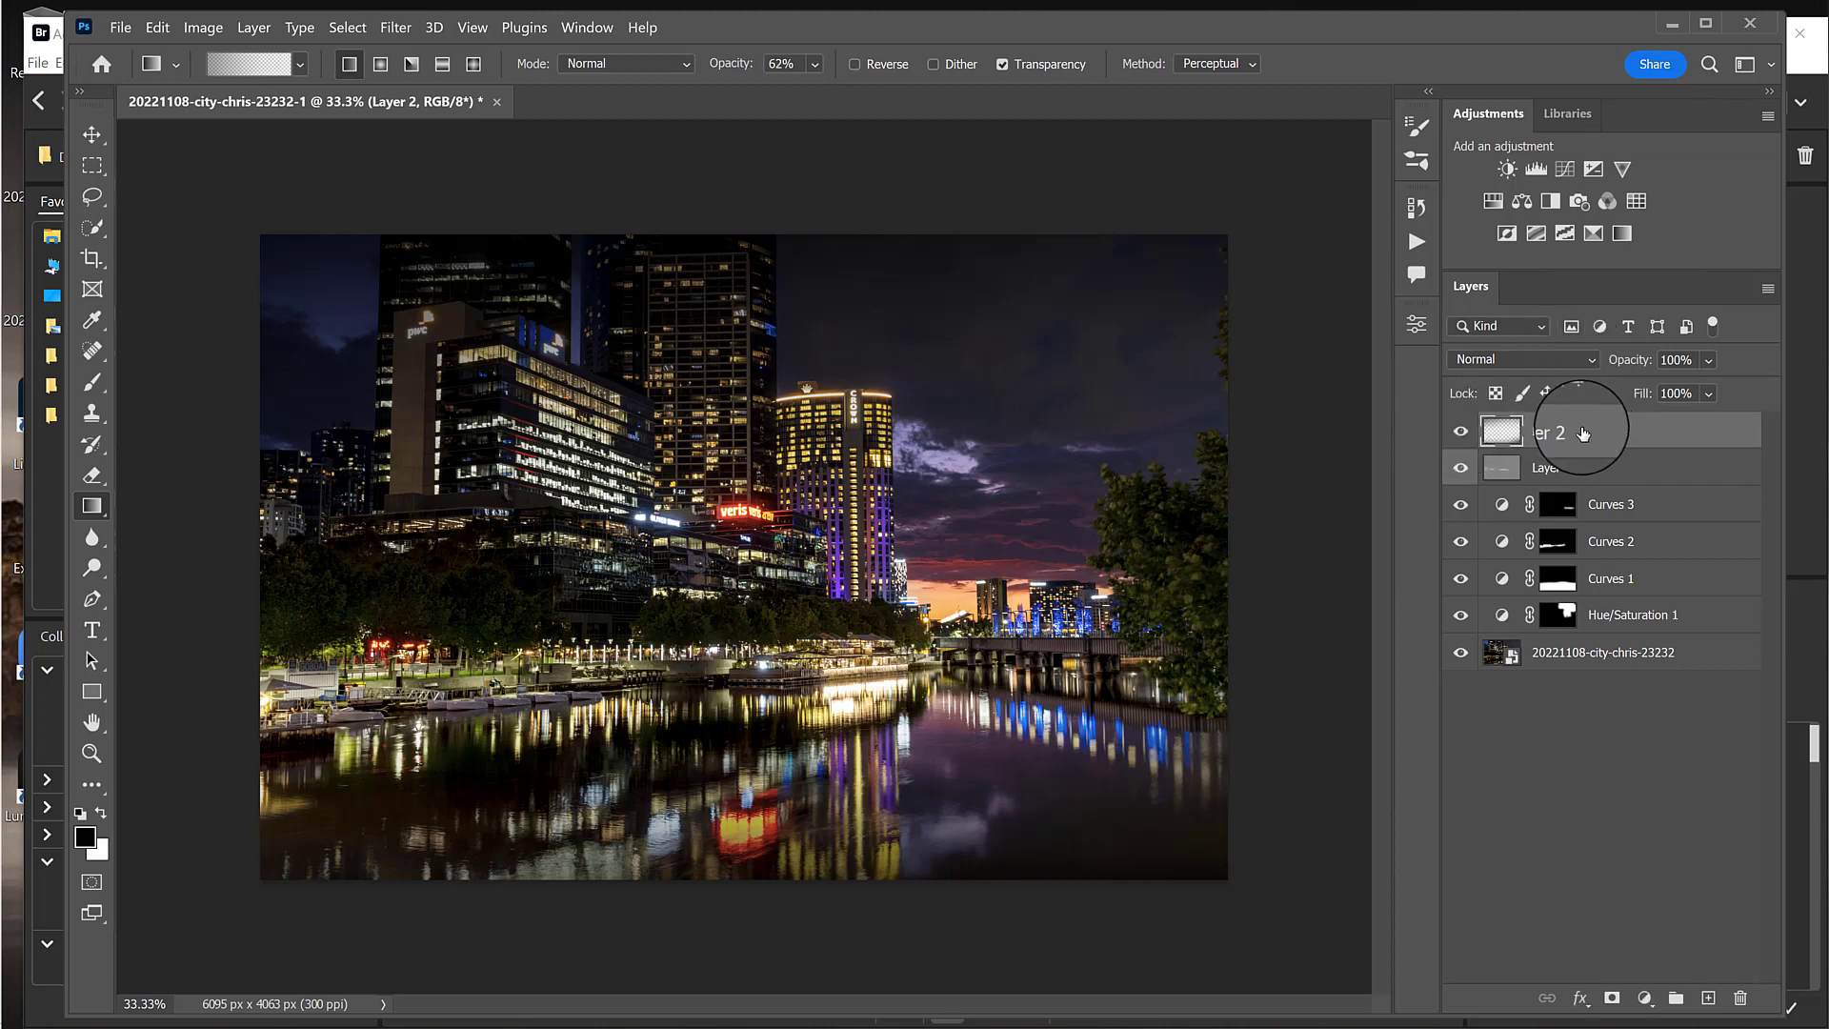
Step: Run the dodging action to add another Soft Light layer and dodge the bridge beside the large tree with an 80-pixel brush
{"action": "left_click", "coordinate": [1416, 241]}
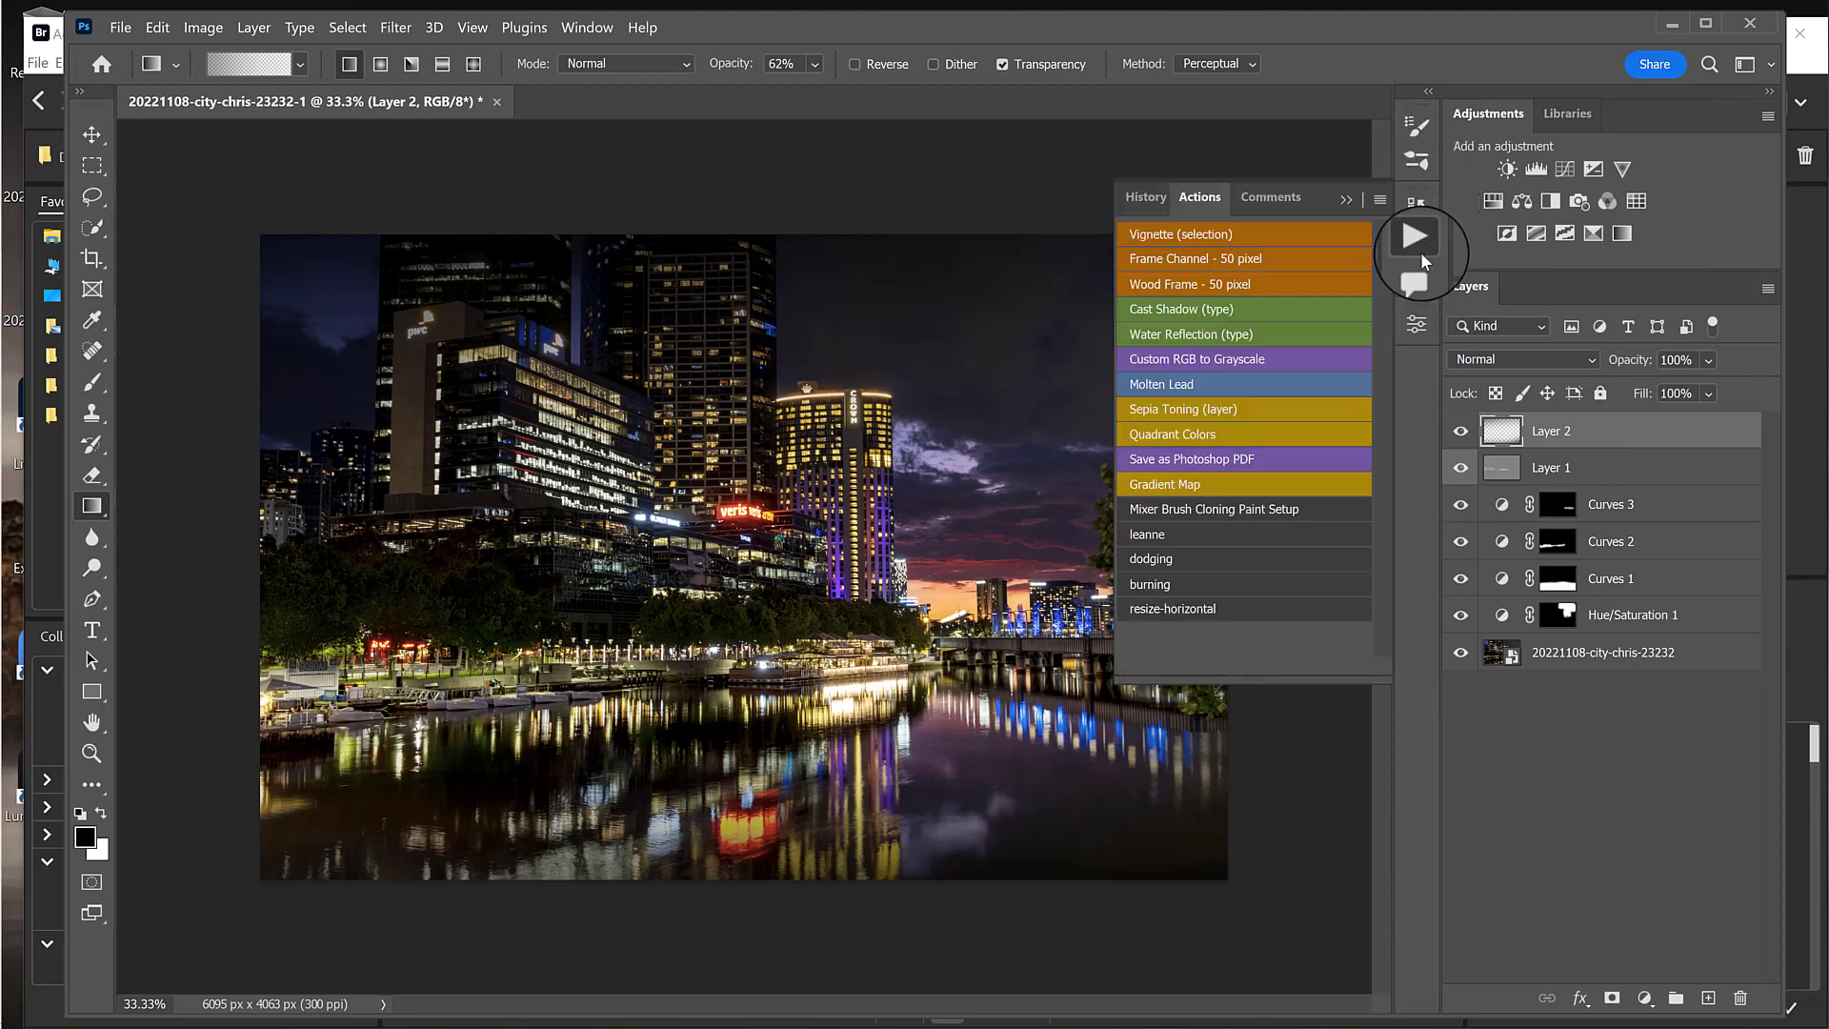
{"action": "left_click", "coordinate": [1146, 560]}
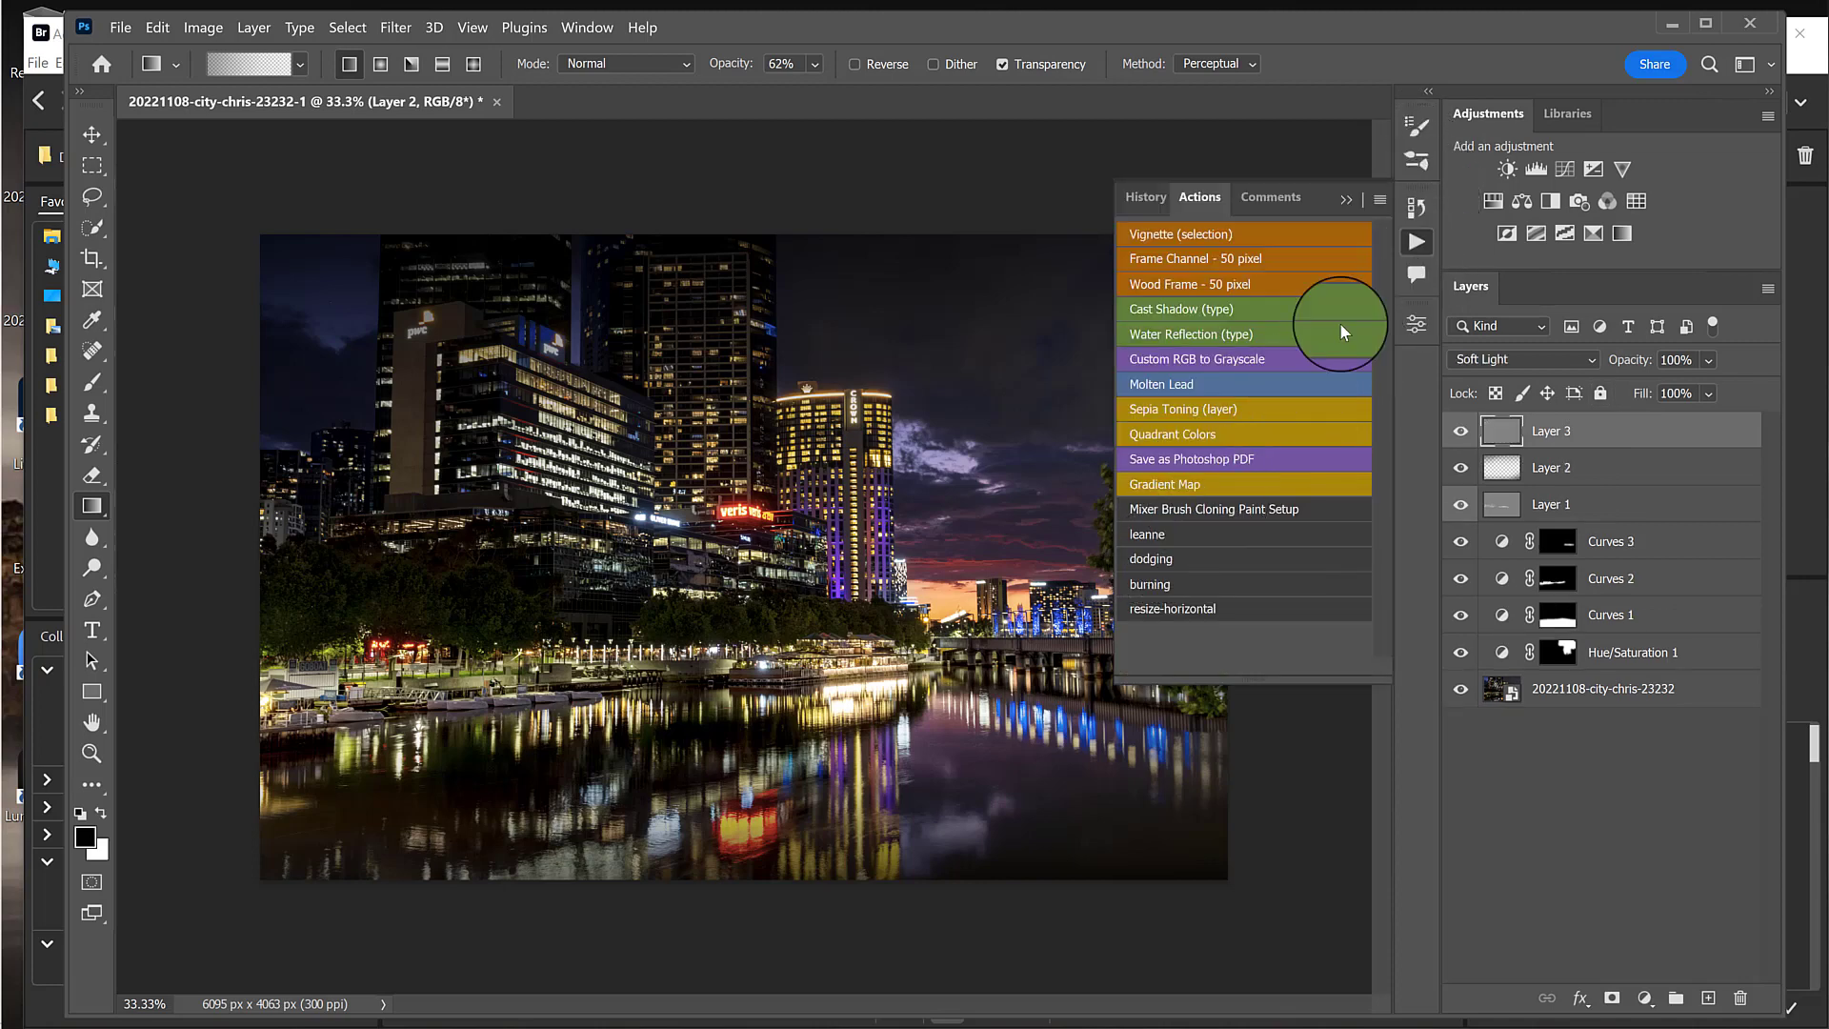
{"action": "left_click", "coordinate": [1347, 200]}
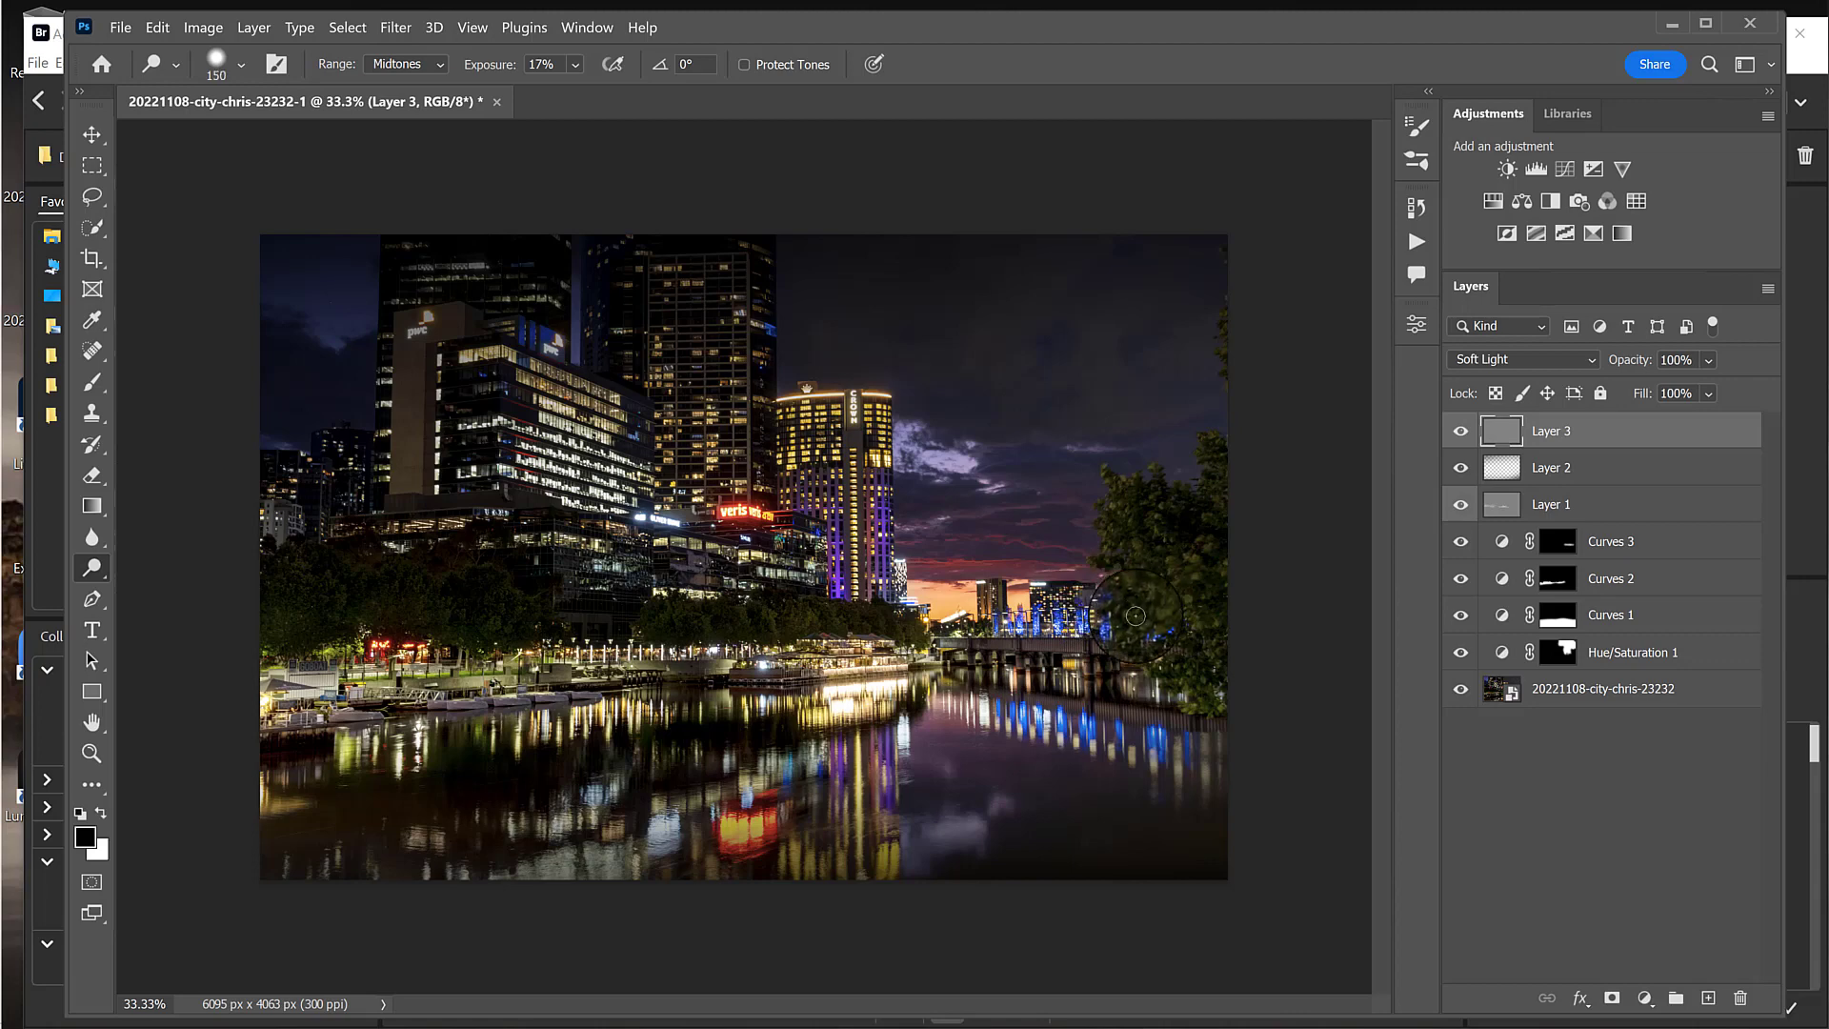
{"action": "key", "text": "bracketleft"}
{"action": "key", "text": "bracketleft"}
{"action": "key", "text": "bracketleft"}
{"action": "key", "text": "bracketleft"}
{"action": "key", "text": "bracketleft"}
{"action": "mouse_move", "coordinate": [1104, 644]}
{"action": "left_mouse_down"}
{"action": "mouse_move", "coordinate": [955, 639]}
{"action": "mouse_move", "coordinate": [1105, 644]}
{"action": "mouse_move", "coordinate": [991, 641]}
{"action": "mouse_move", "coordinate": [1142, 618]}
{"action": "left_mouse_up"}
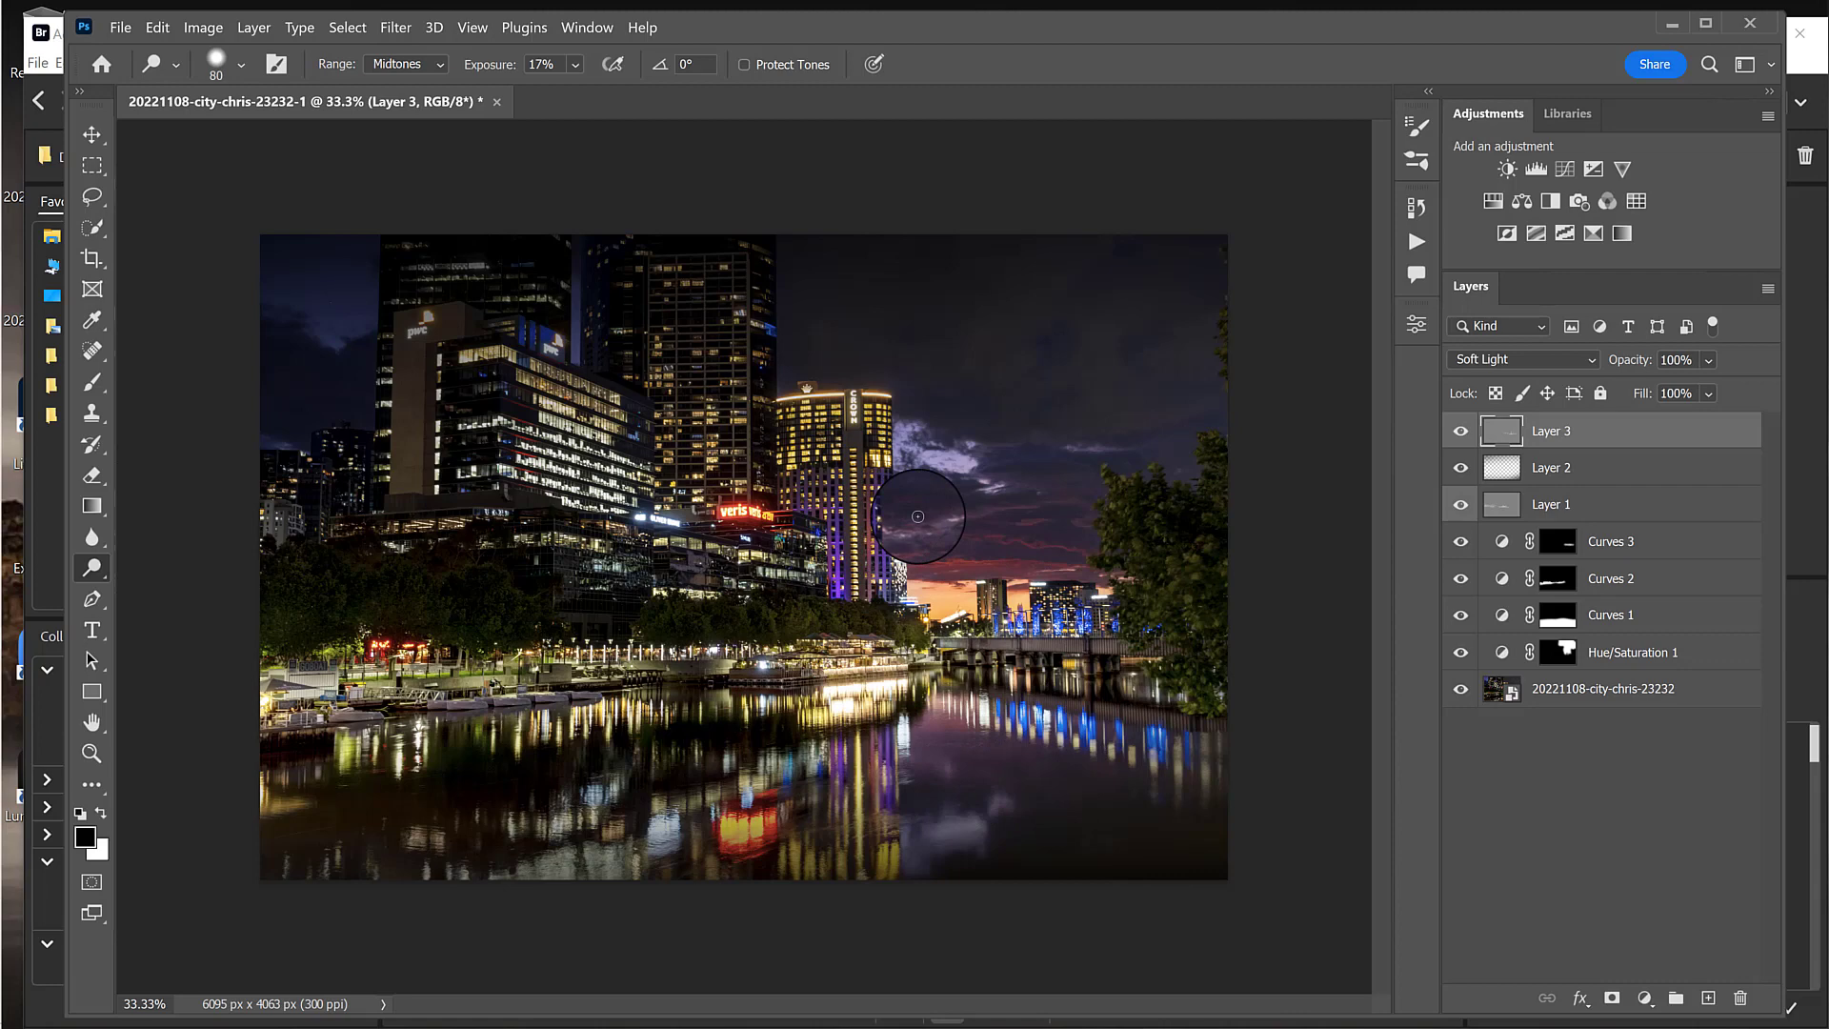
Step: Paint black on the Curves 2 layer mask with a 300-pixel brush to remove the brightening from the trees along the riverbank
{"action": "left_click", "coordinate": [1460, 579]}
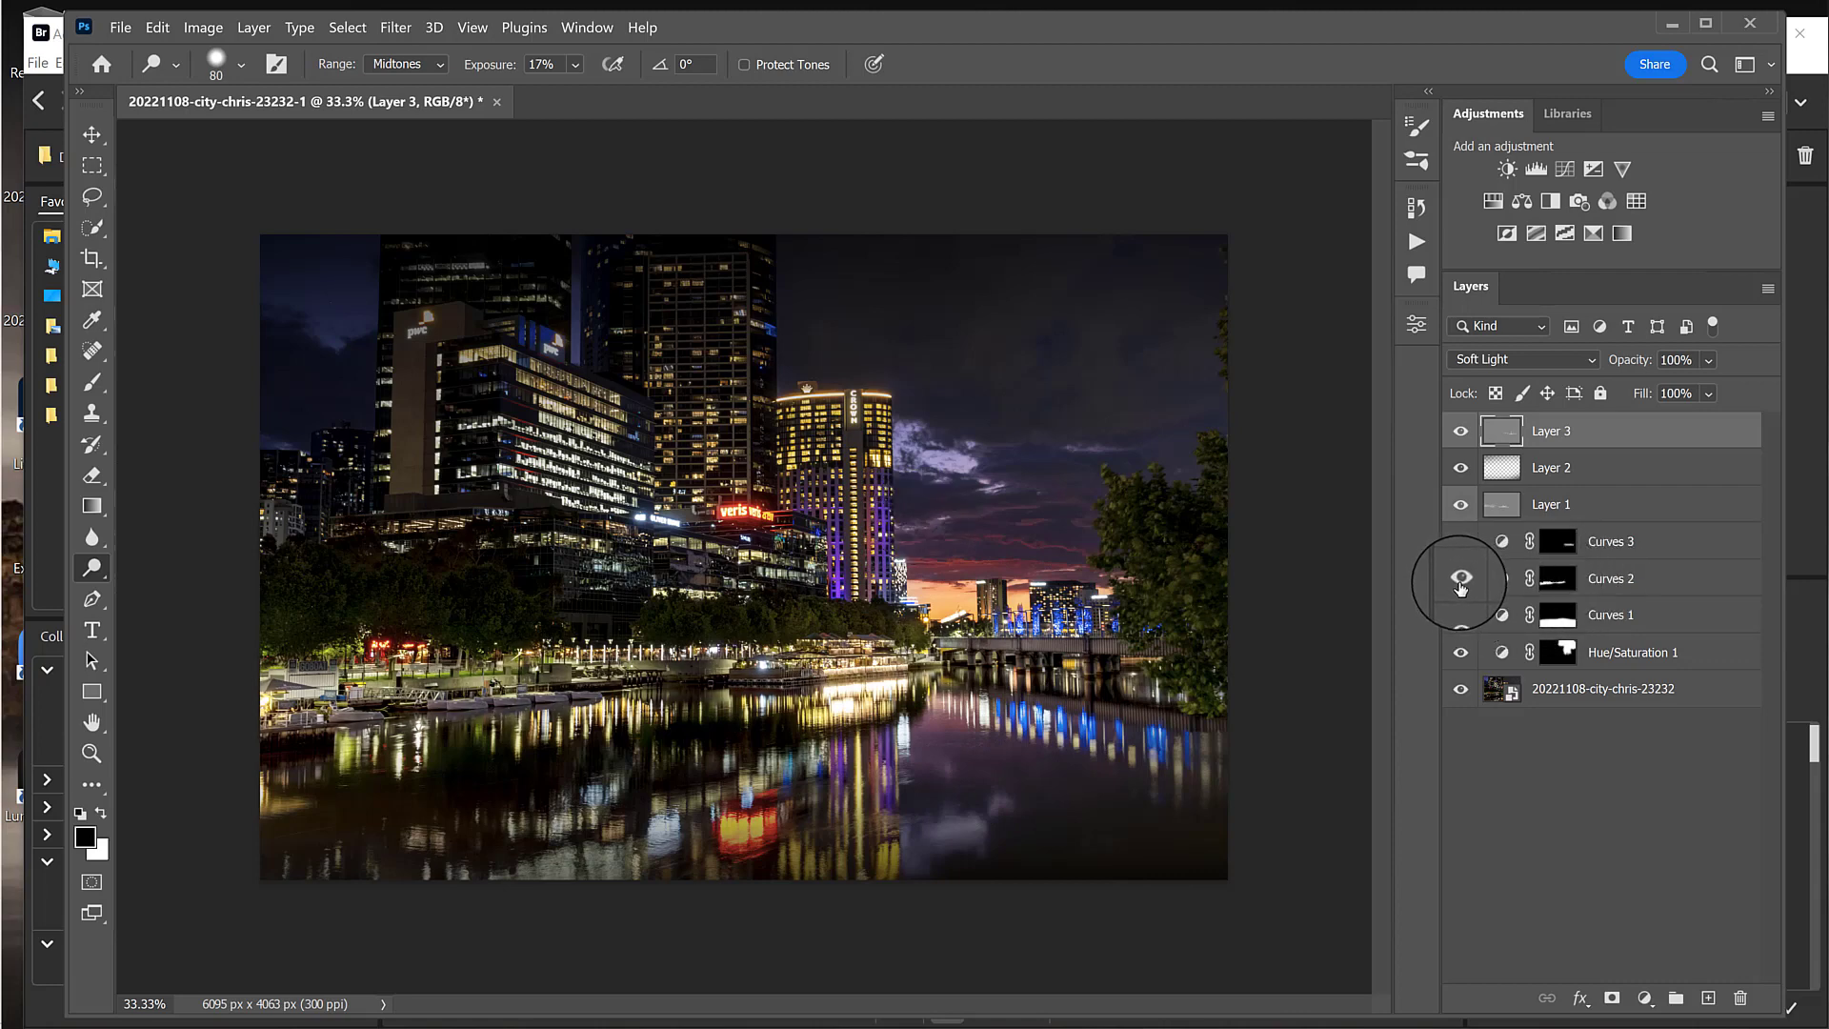
{"action": "left_click", "coordinate": [1559, 586]}
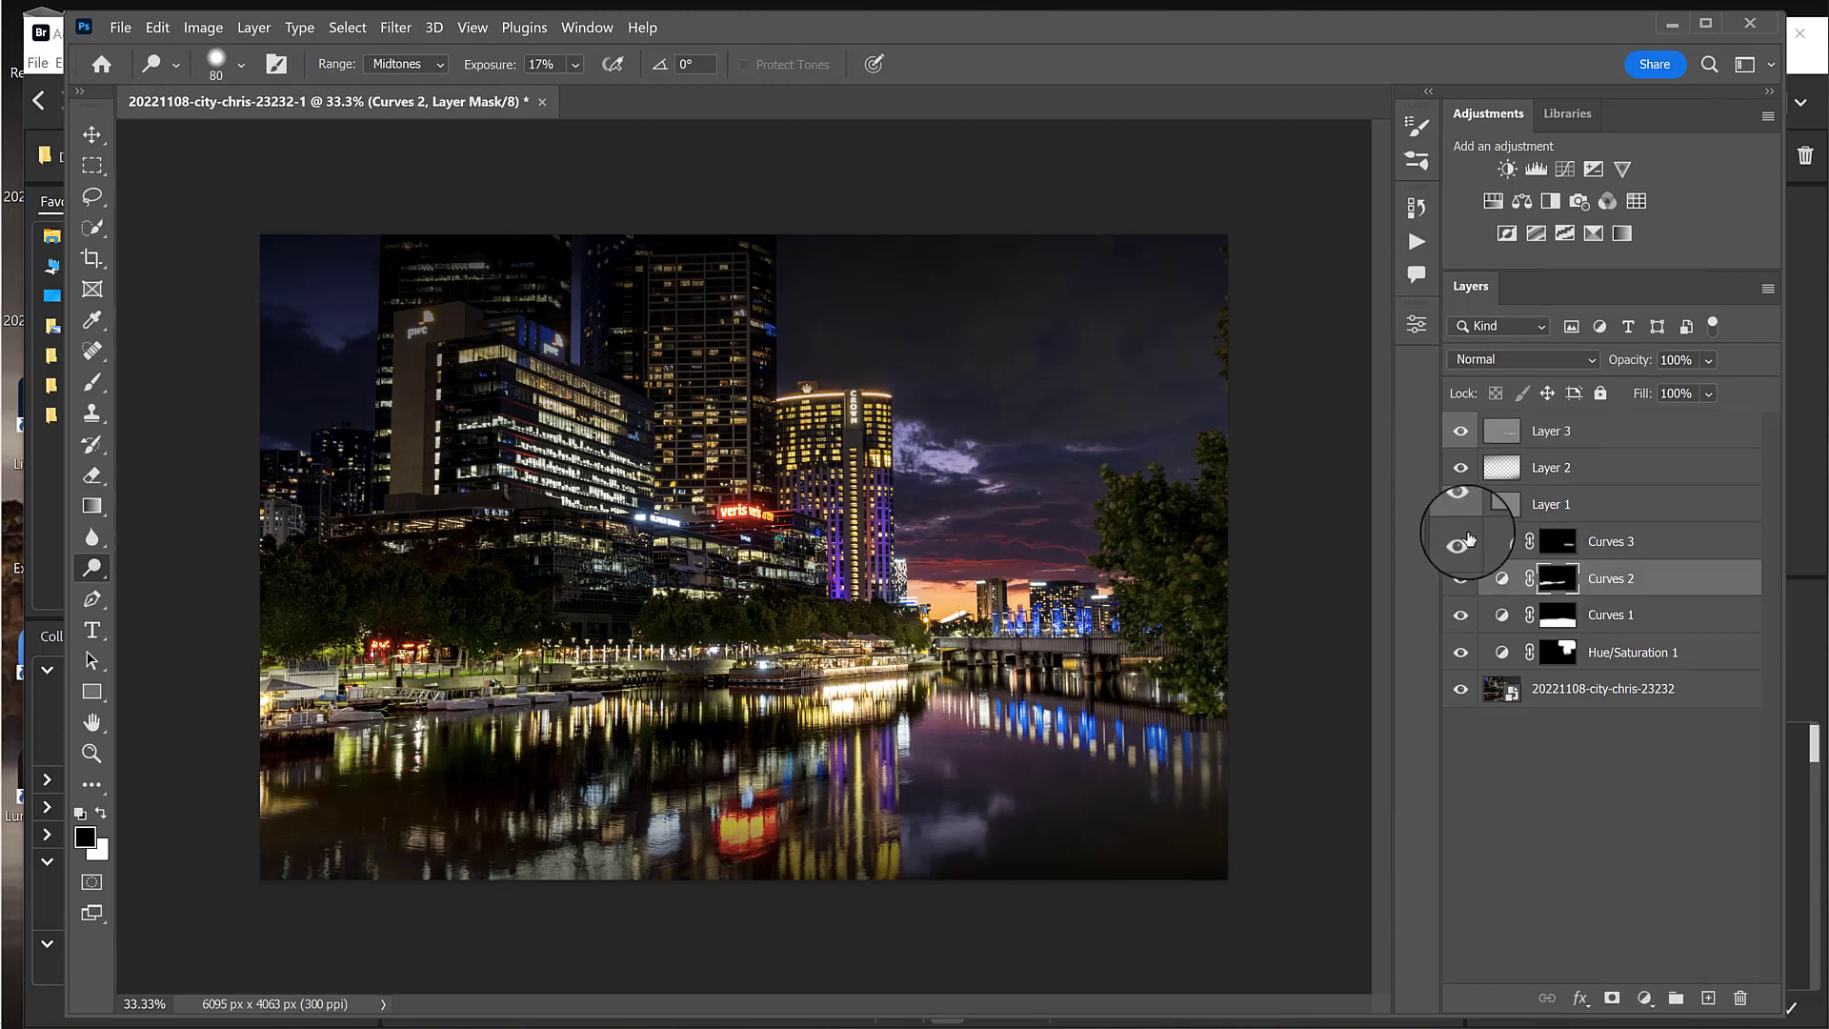
{"action": "left_click", "coordinate": [98, 374]}
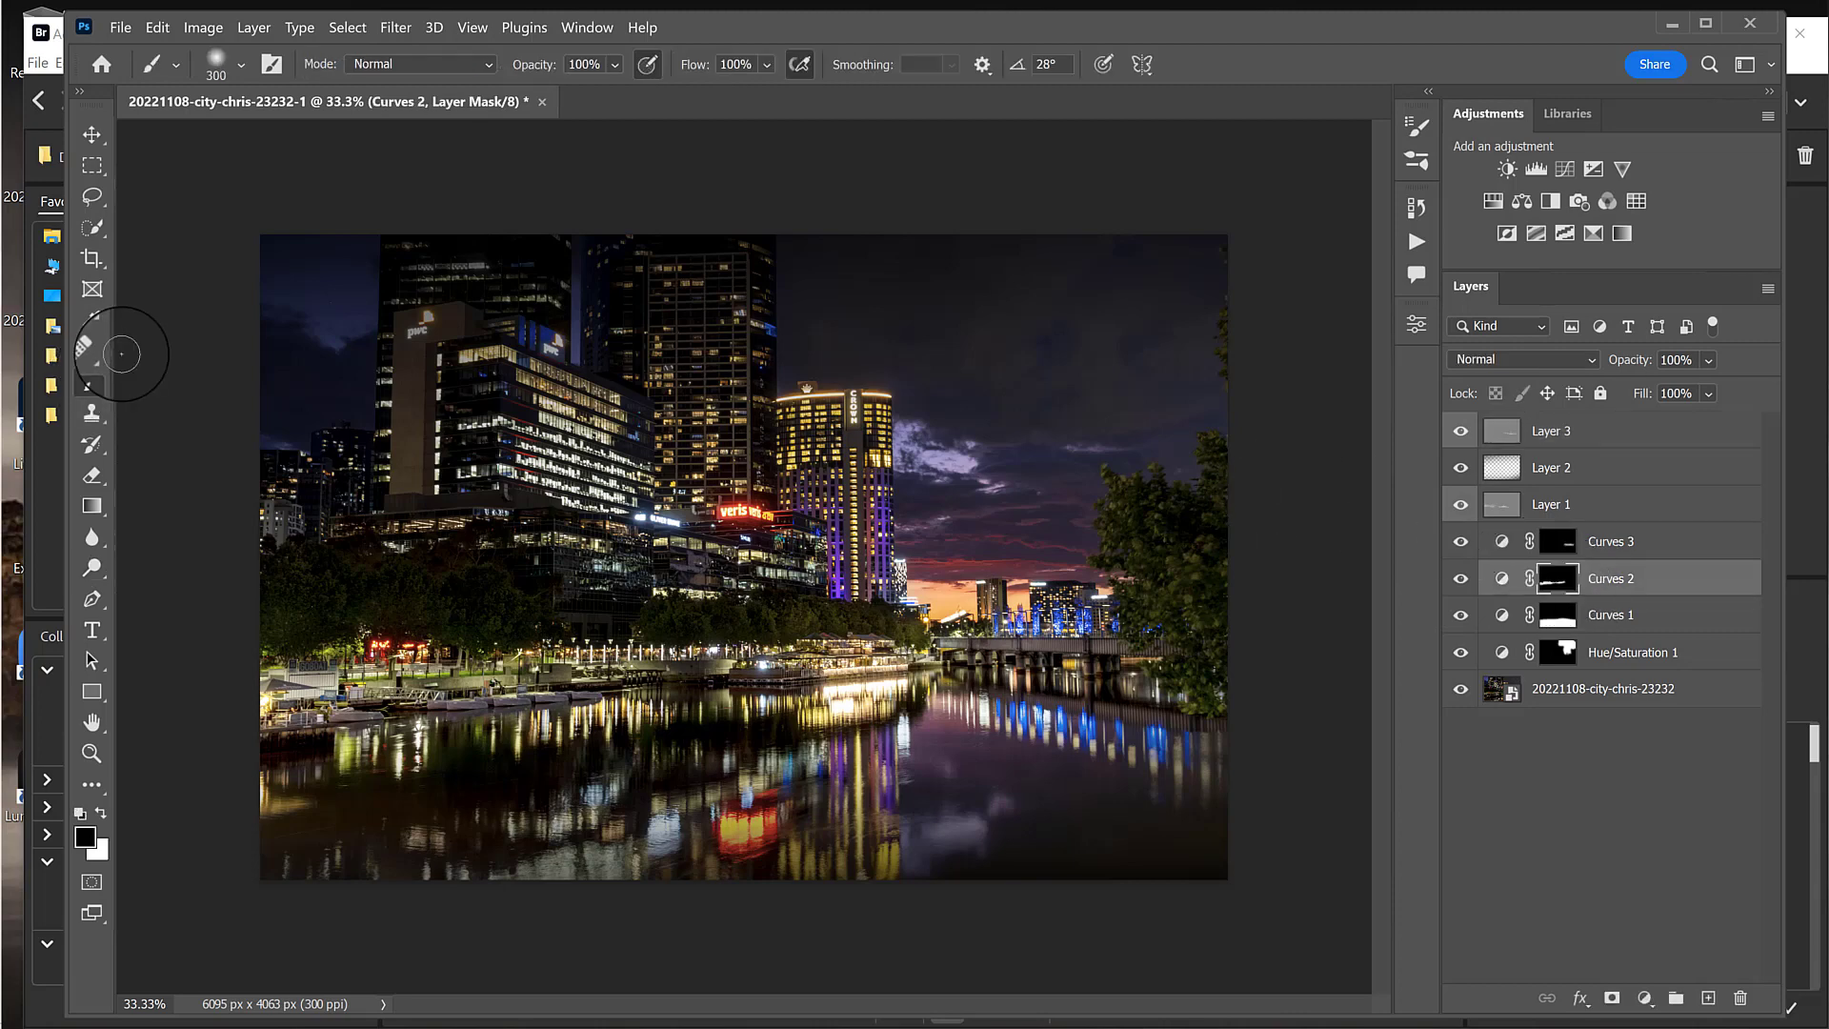
{"action": "left_click", "coordinate": [101, 807]}
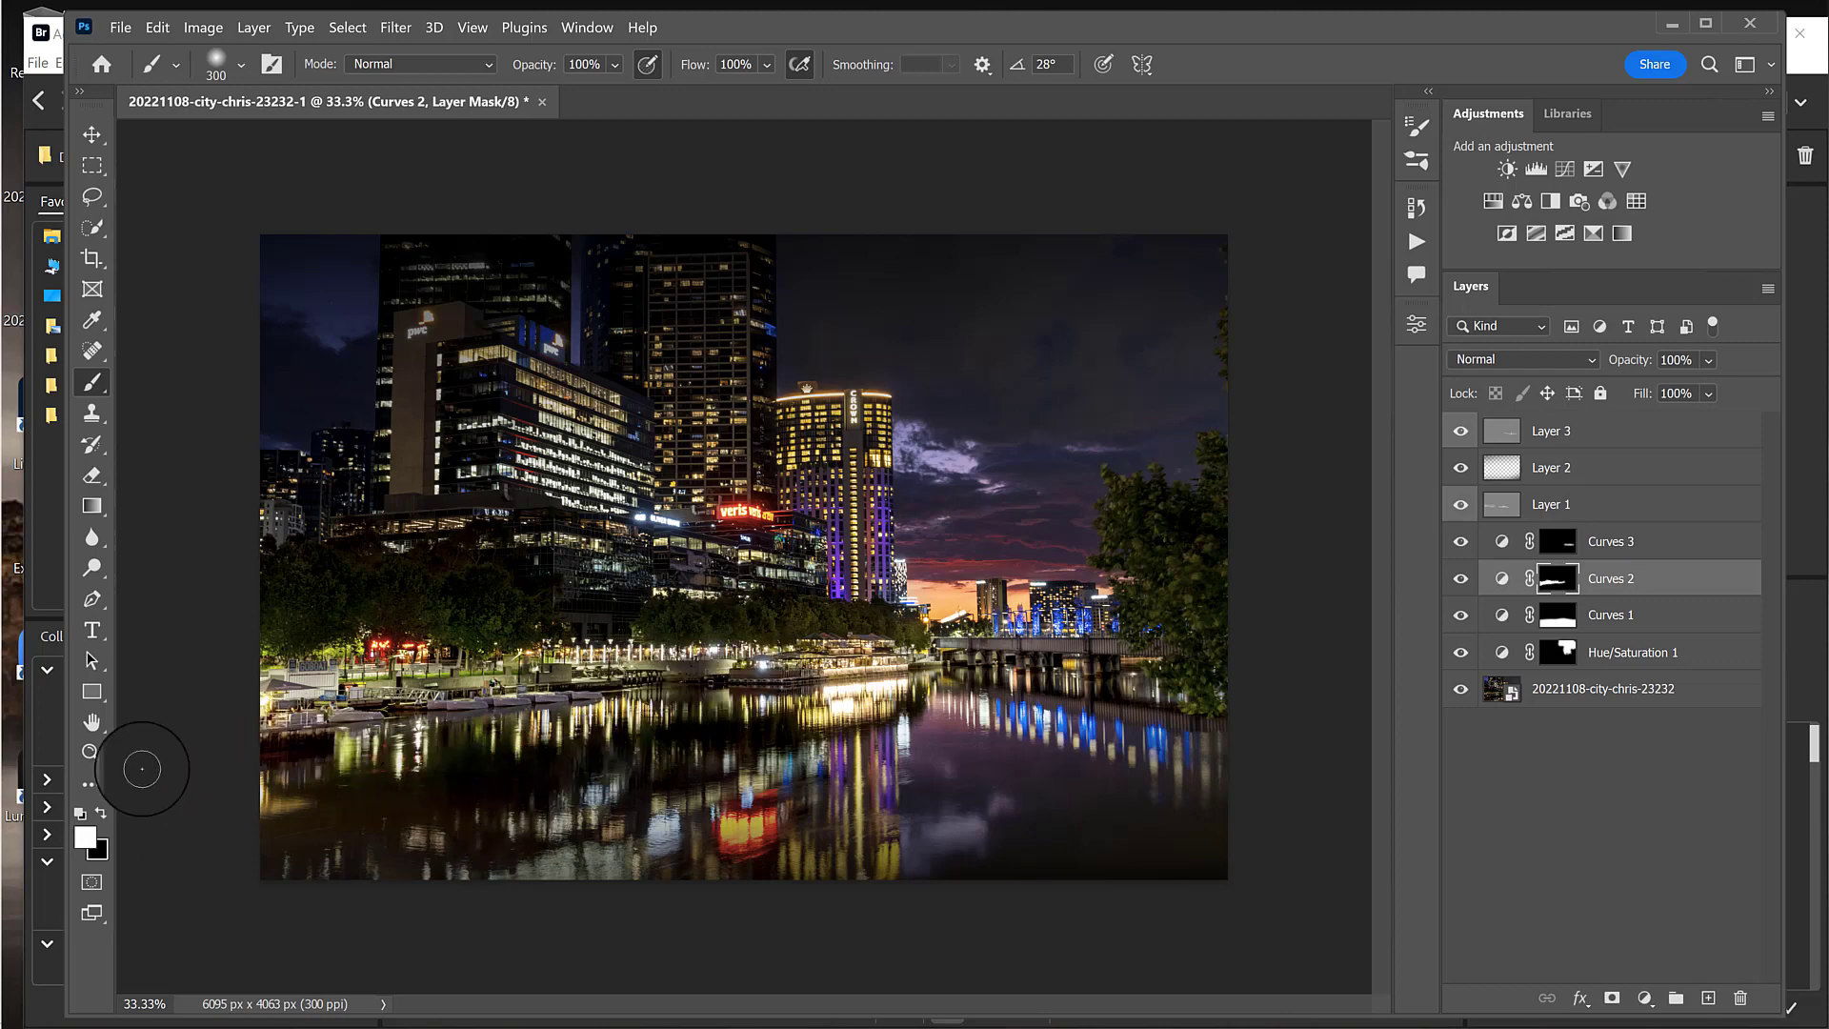
{"action": "left_click", "coordinate": [101, 811]}
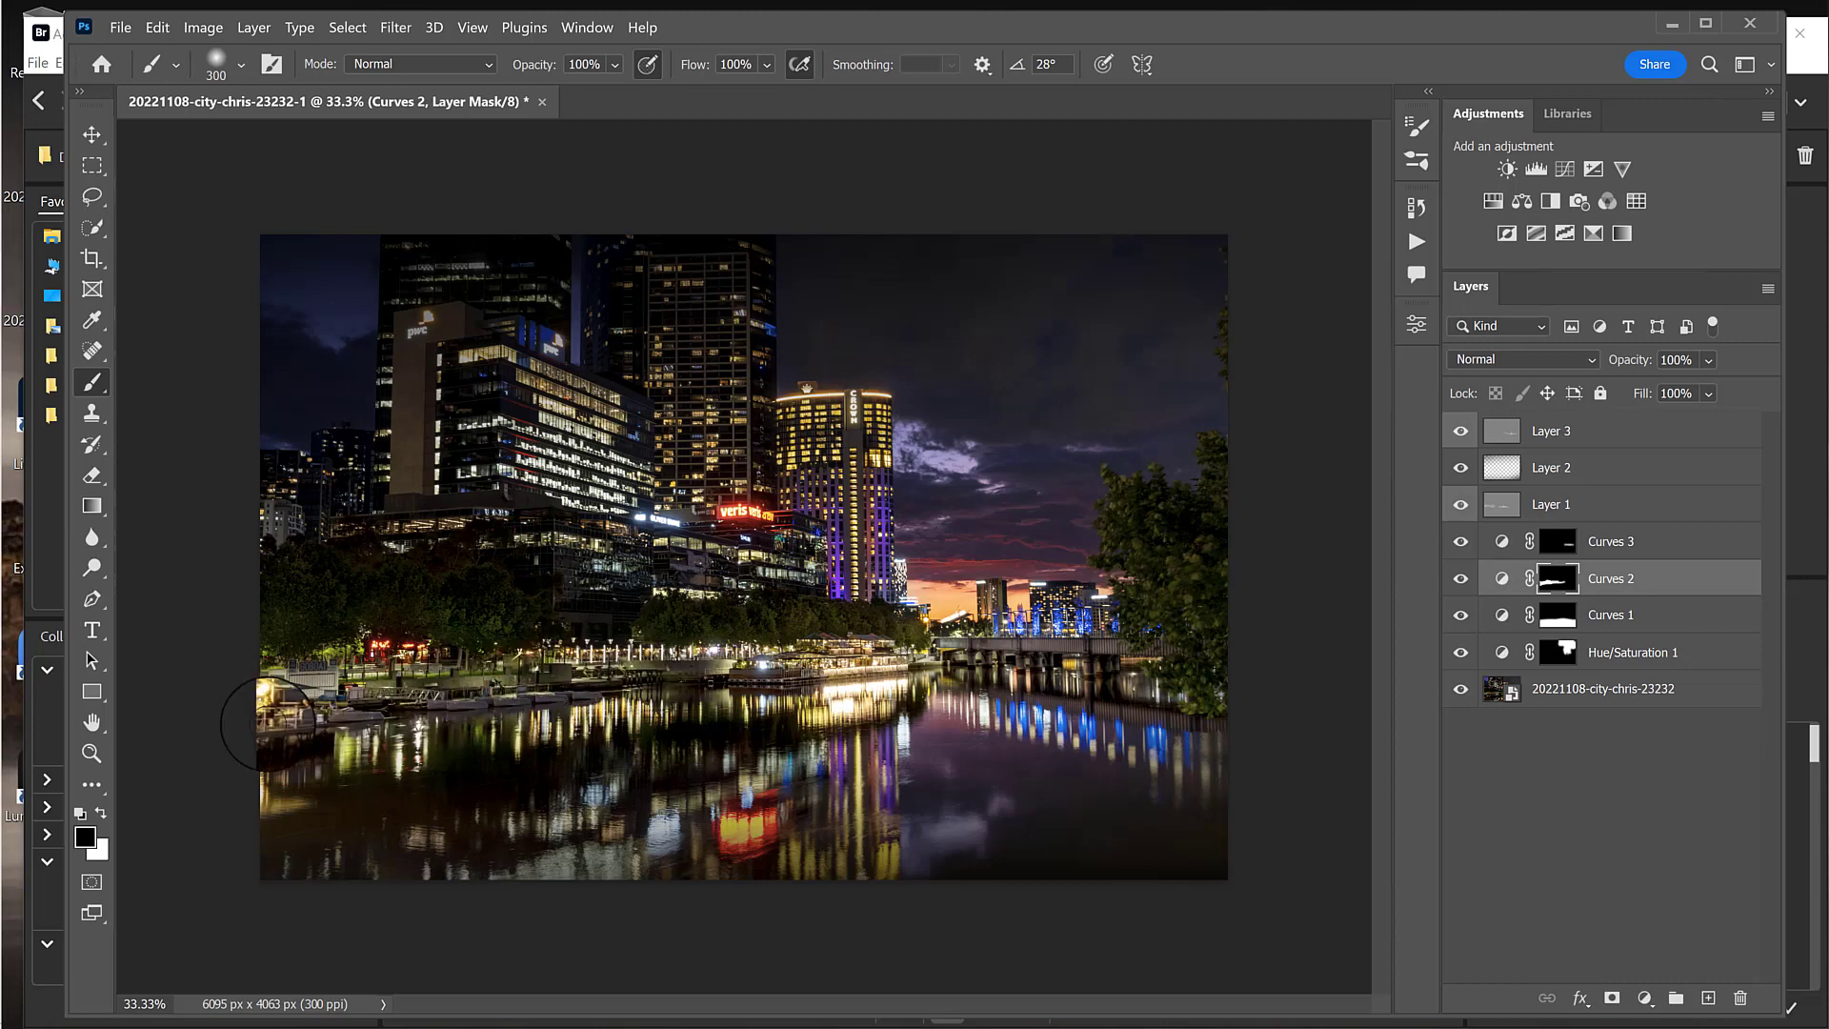
{"action": "left_click_drag", "start_coordinate": [296, 629], "coordinate": [285, 564]}
{"action": "left_click_drag", "start_coordinate": [562, 616], "coordinate": [578, 616]}
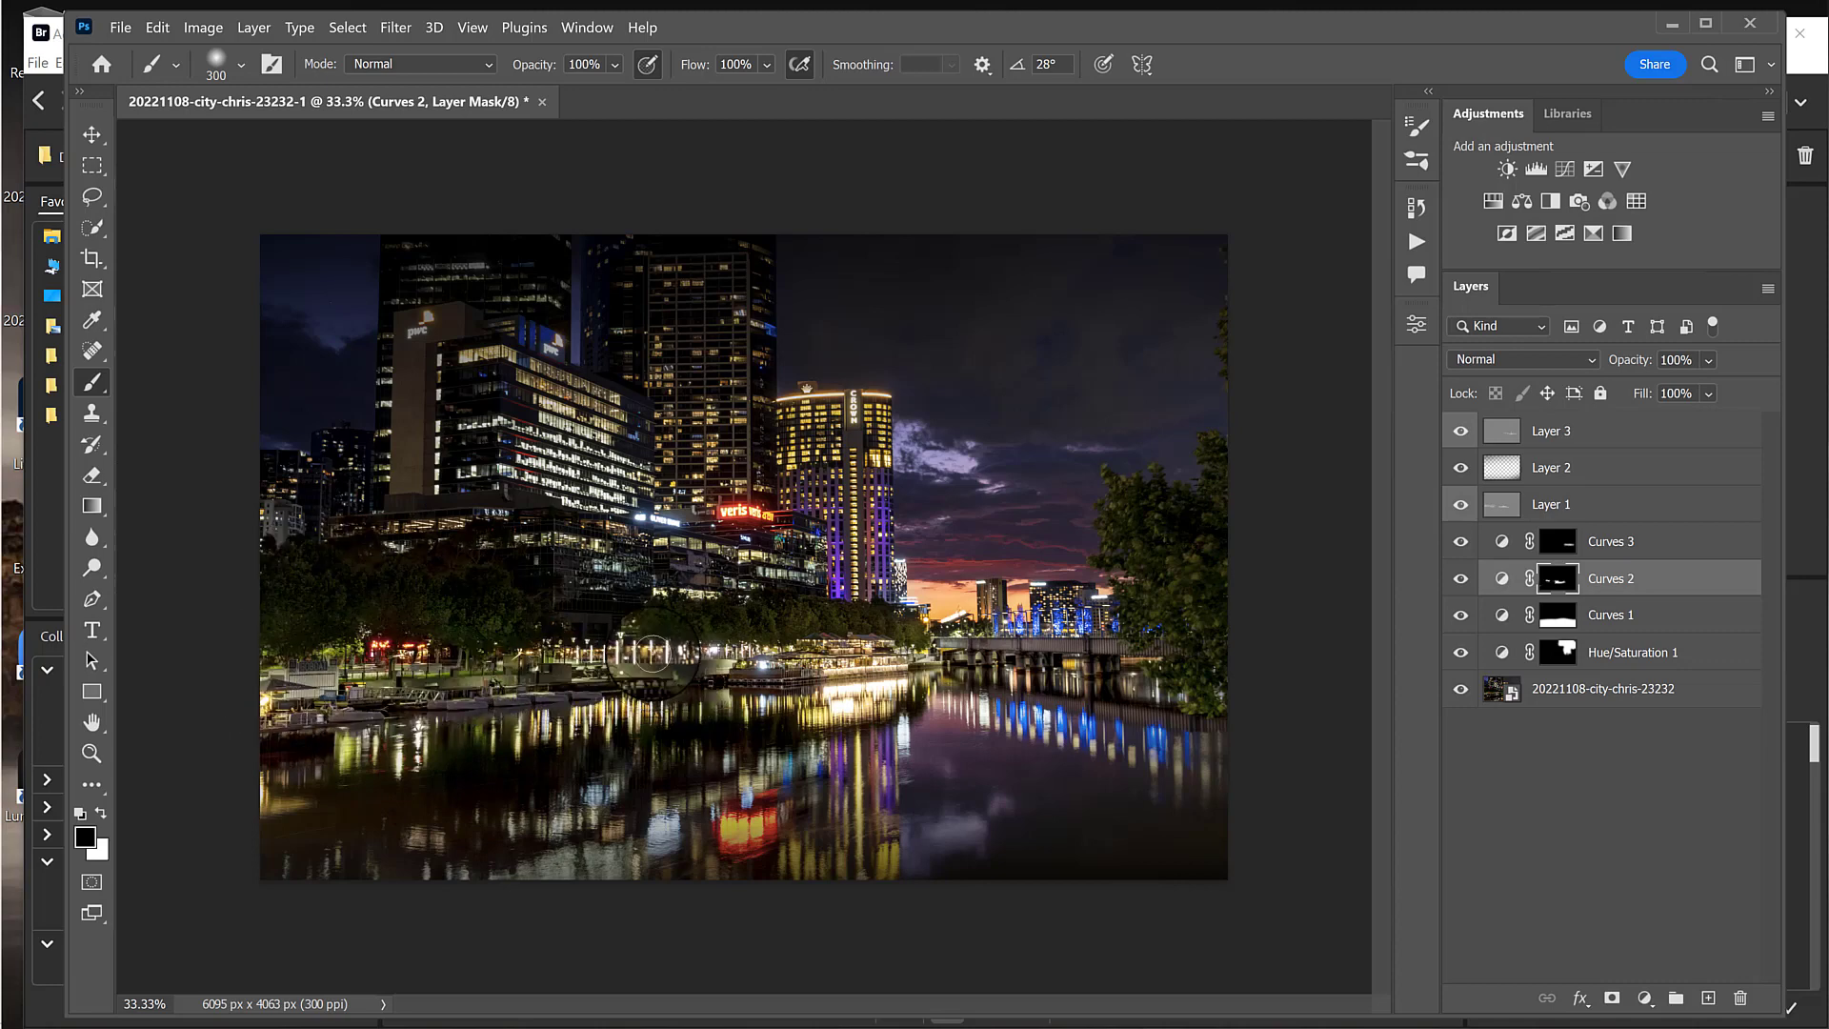
{"action": "left_click", "coordinate": [625, 622]}
{"action": "left_click", "coordinate": [703, 679]}
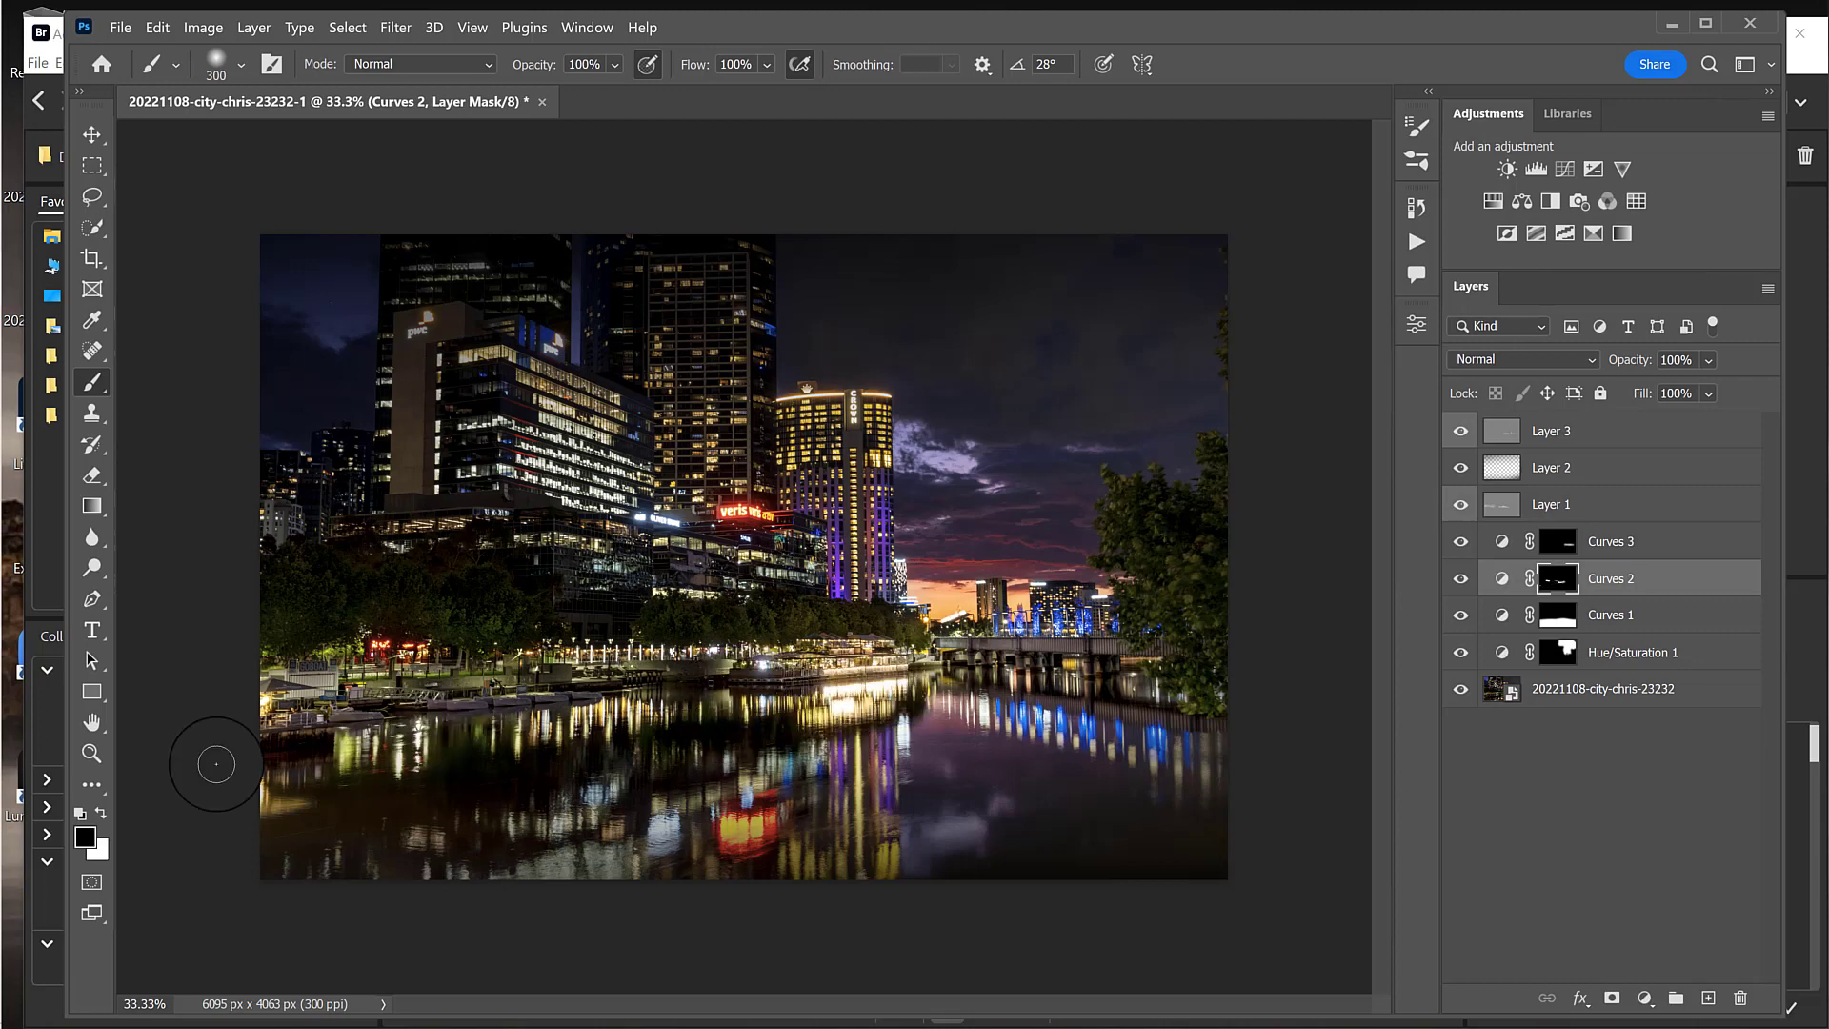
Step: Paint black on the Curves 1 layer mask with the 300-pixel brush to remove the brightening from the river's foreground water
{"action": "left_click", "coordinate": [1615, 618]}
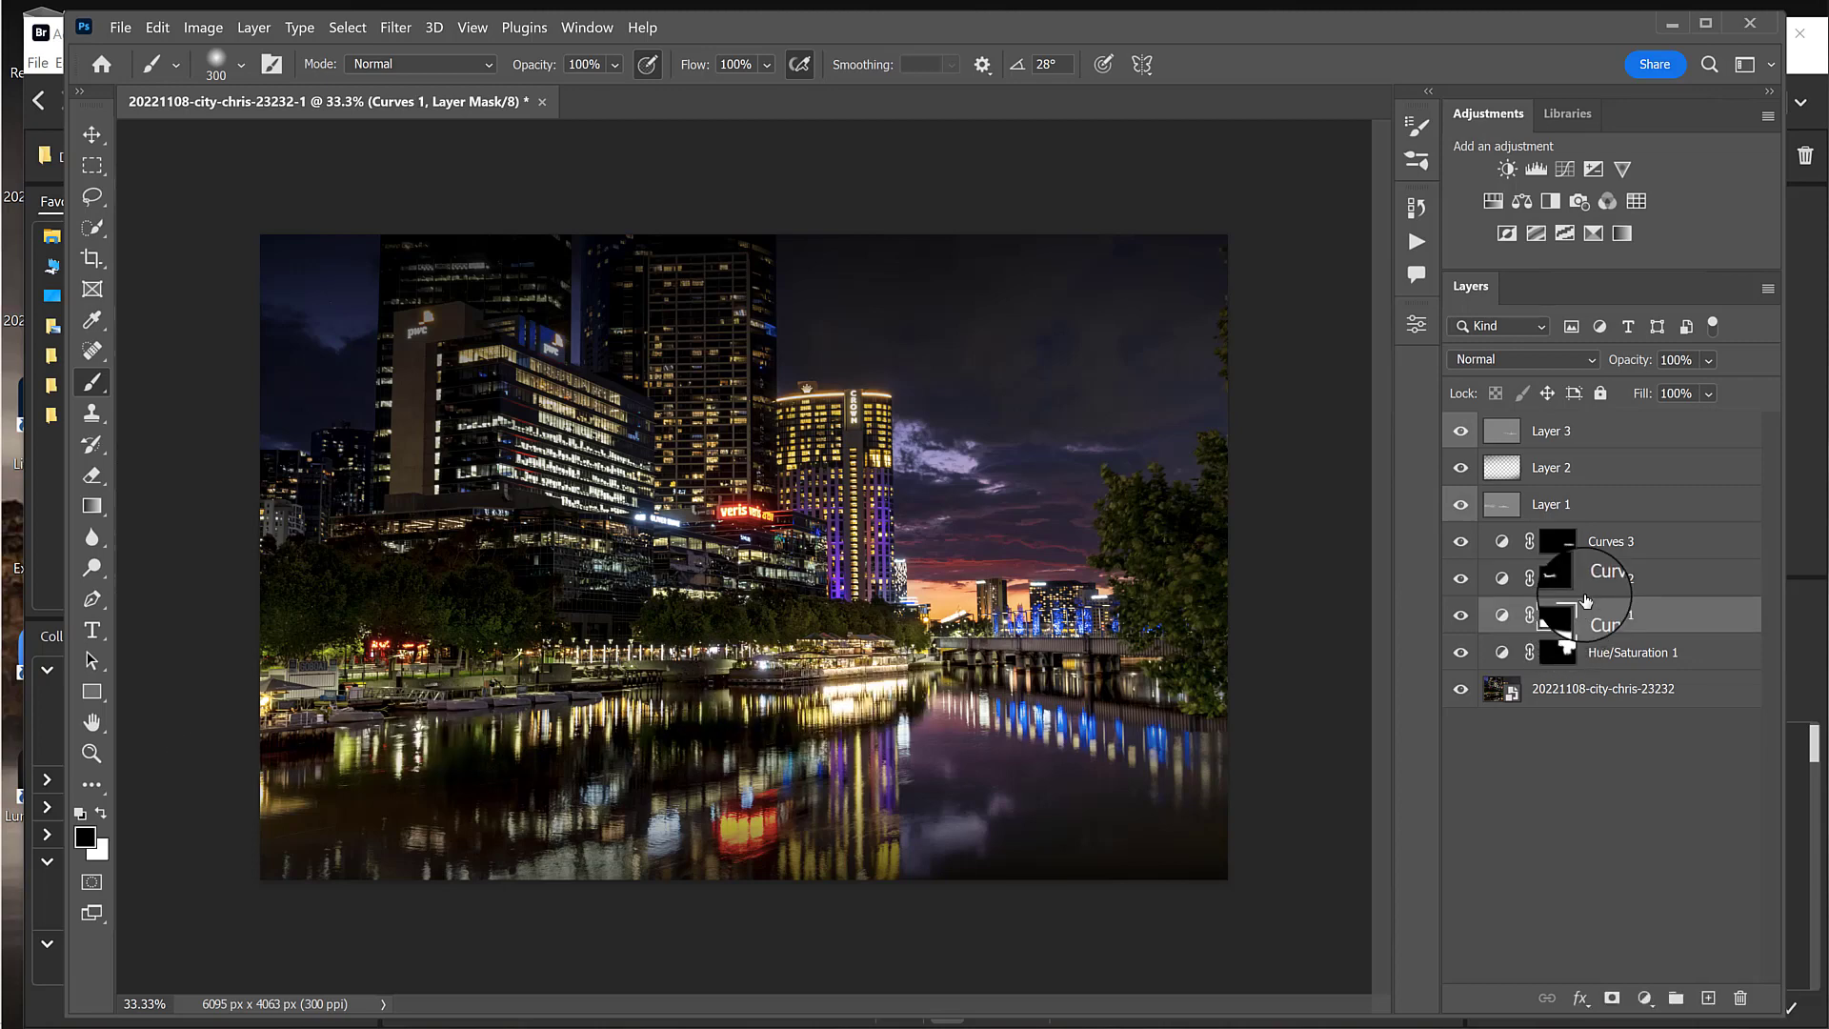
{"action": "left_click", "coordinate": [1501, 615]}
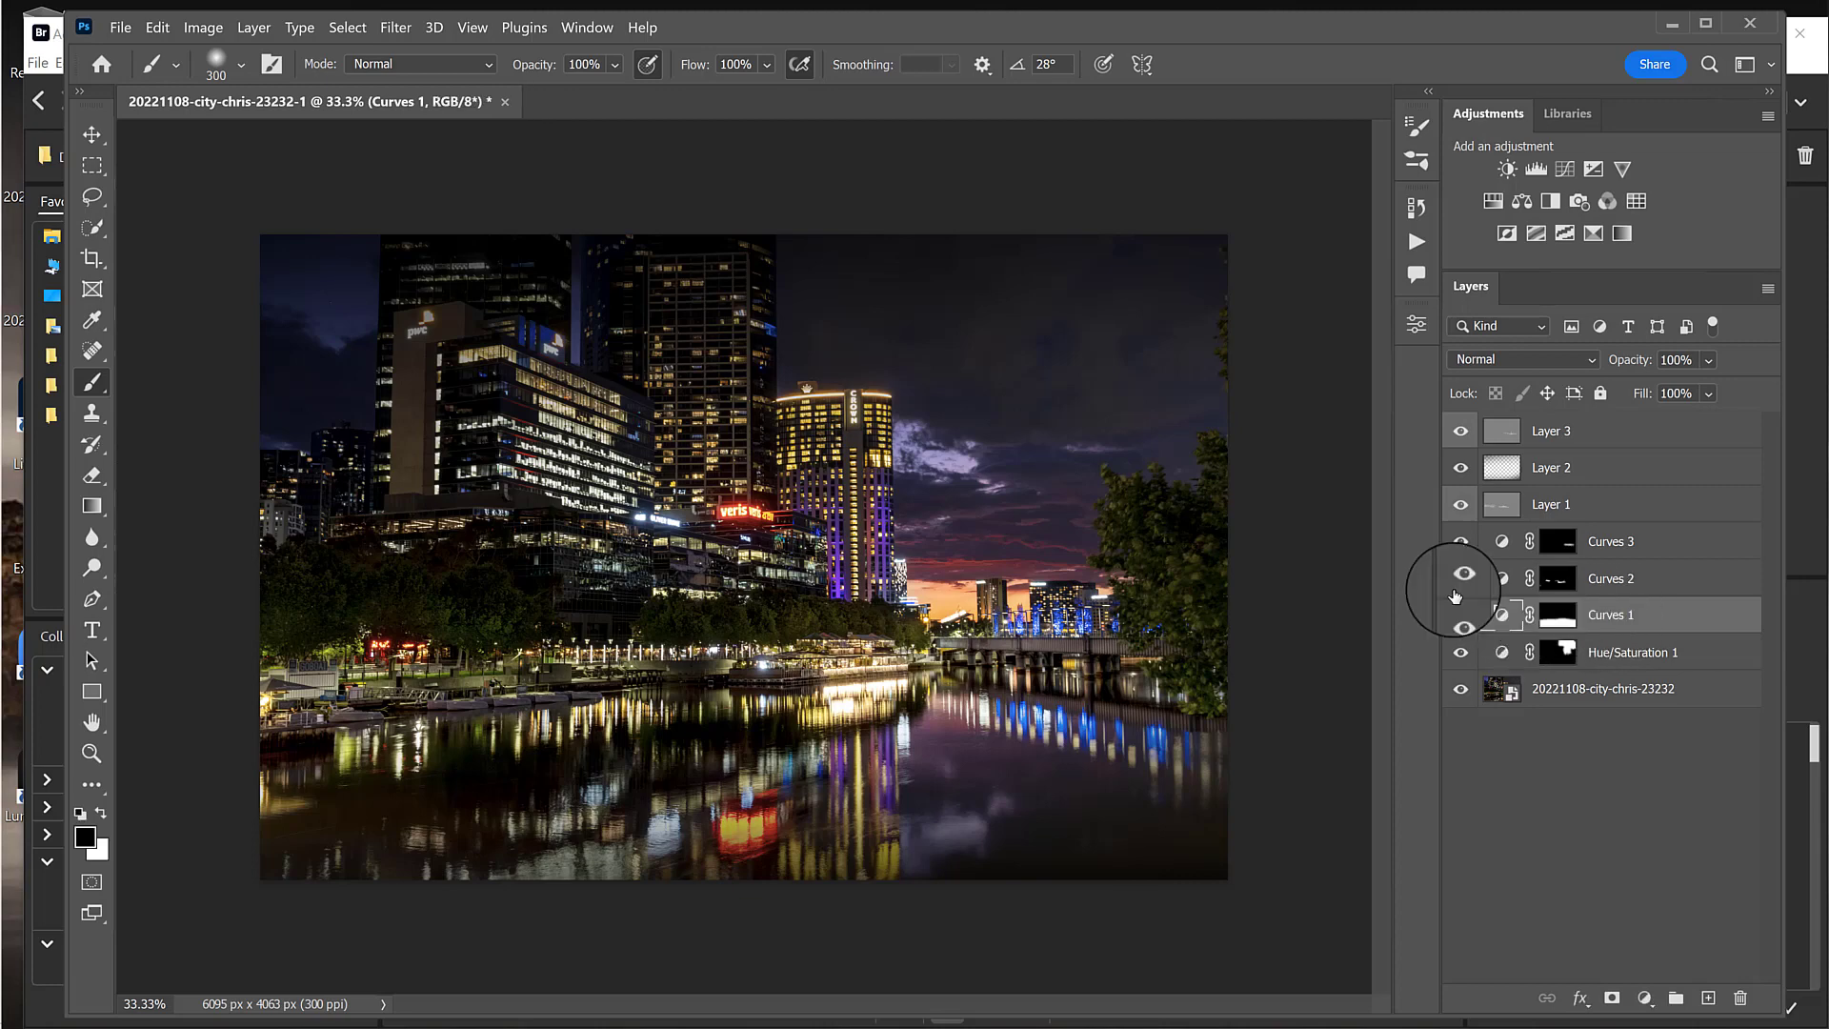
{"action": "left_click", "coordinate": [613, 846]}
{"action": "left_click", "coordinate": [1051, 438]}
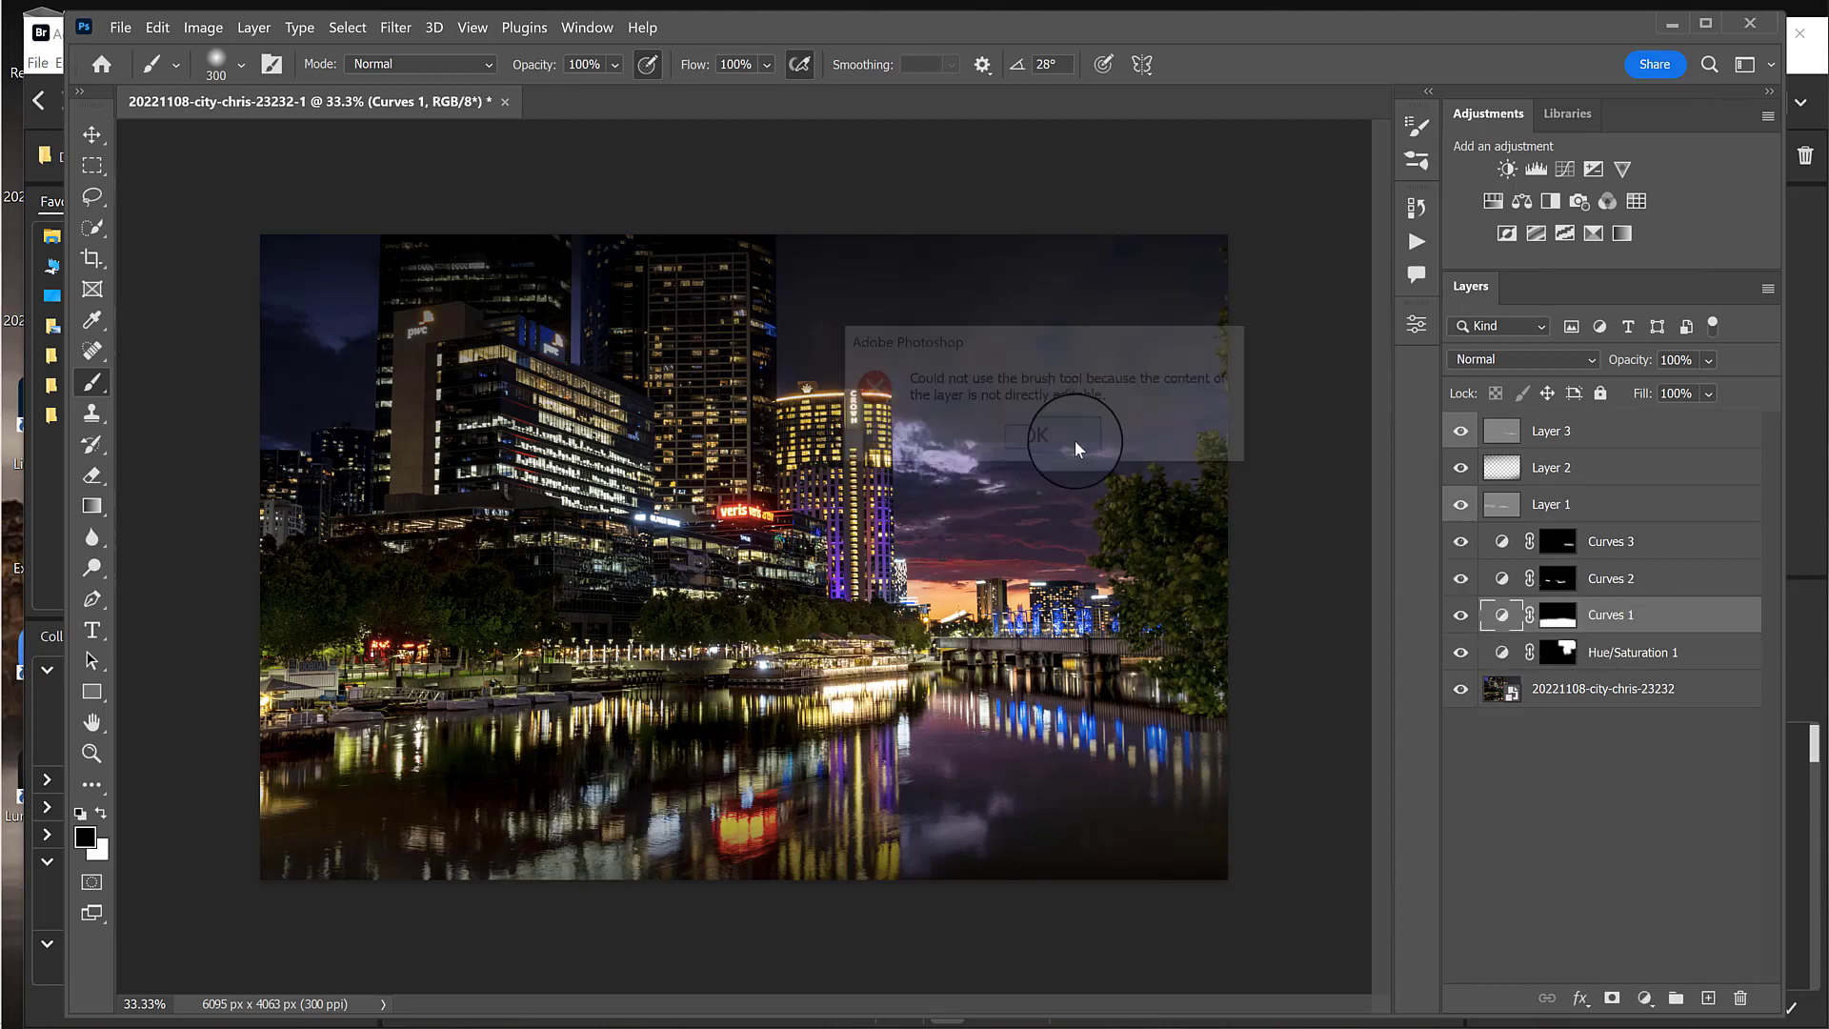
{"action": "left_click", "coordinate": [1568, 624]}
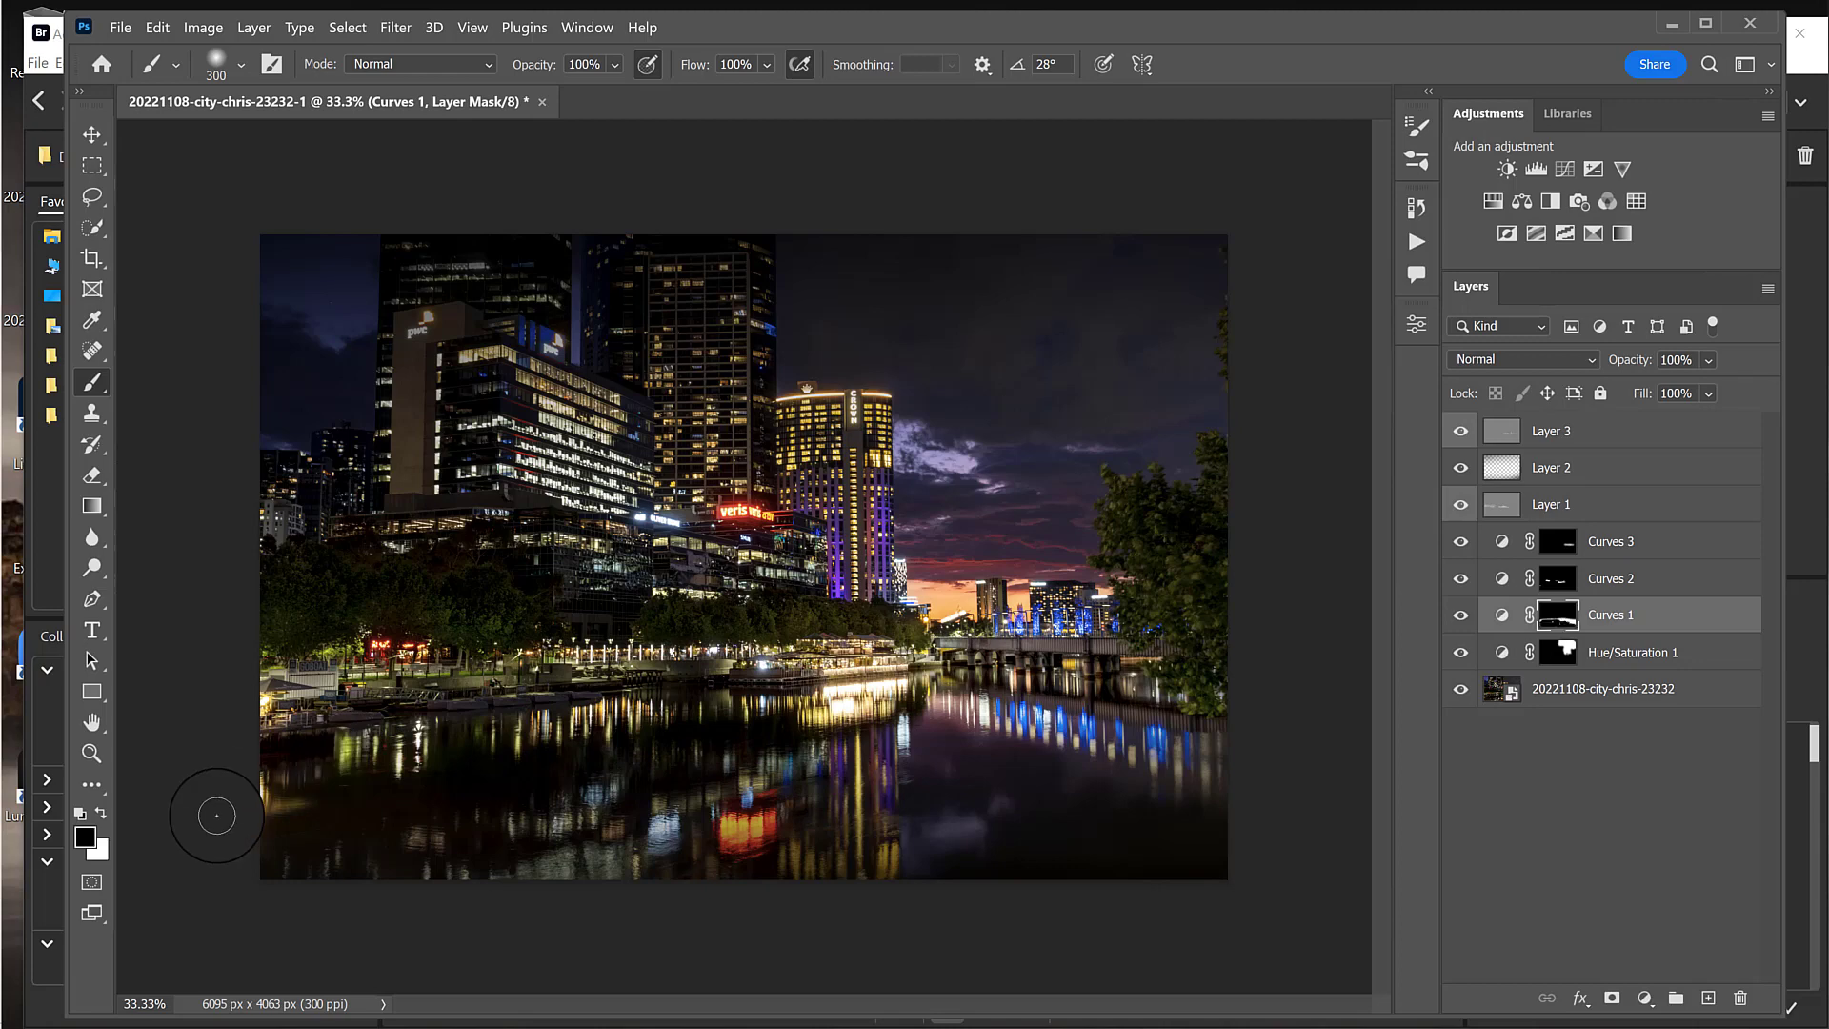
Step: Add a Curves adjustment above Layer 3 and pull the shadow part of the curve down to darken the whole photo
{"action": "left_click", "coordinate": [1592, 430]}
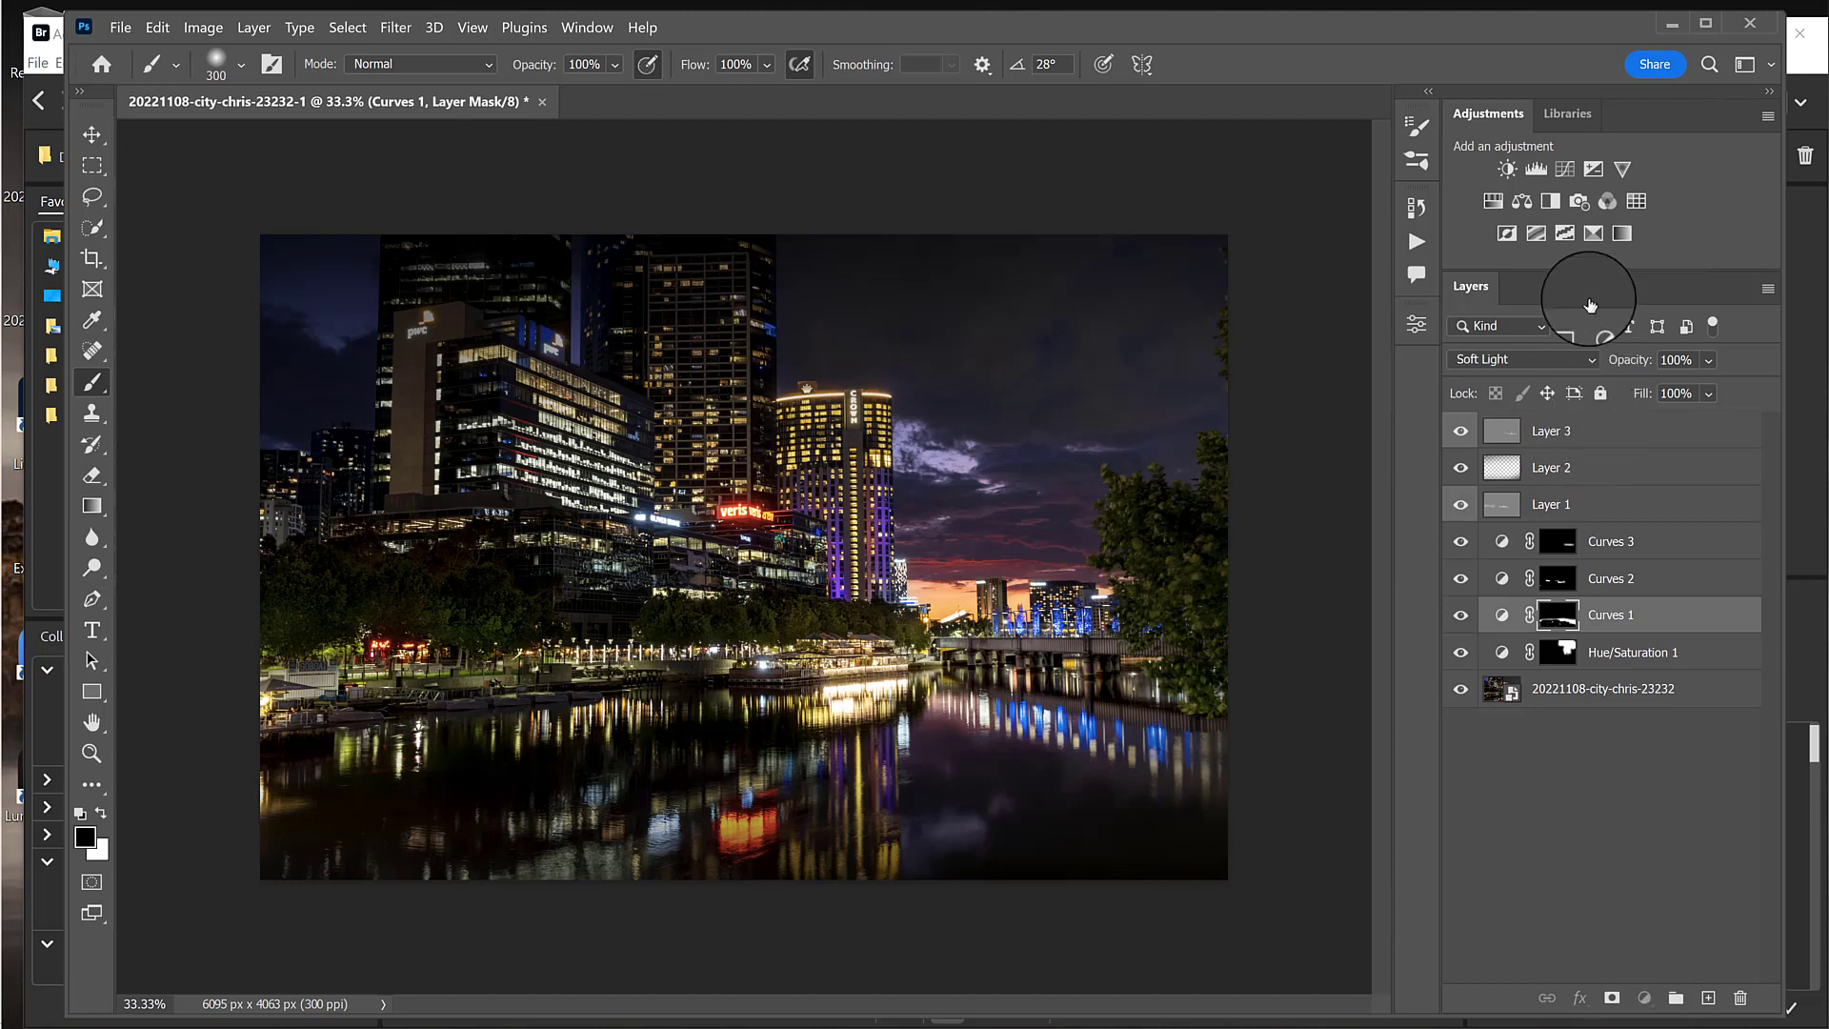
{"action": "left_click", "coordinate": [1564, 170]}
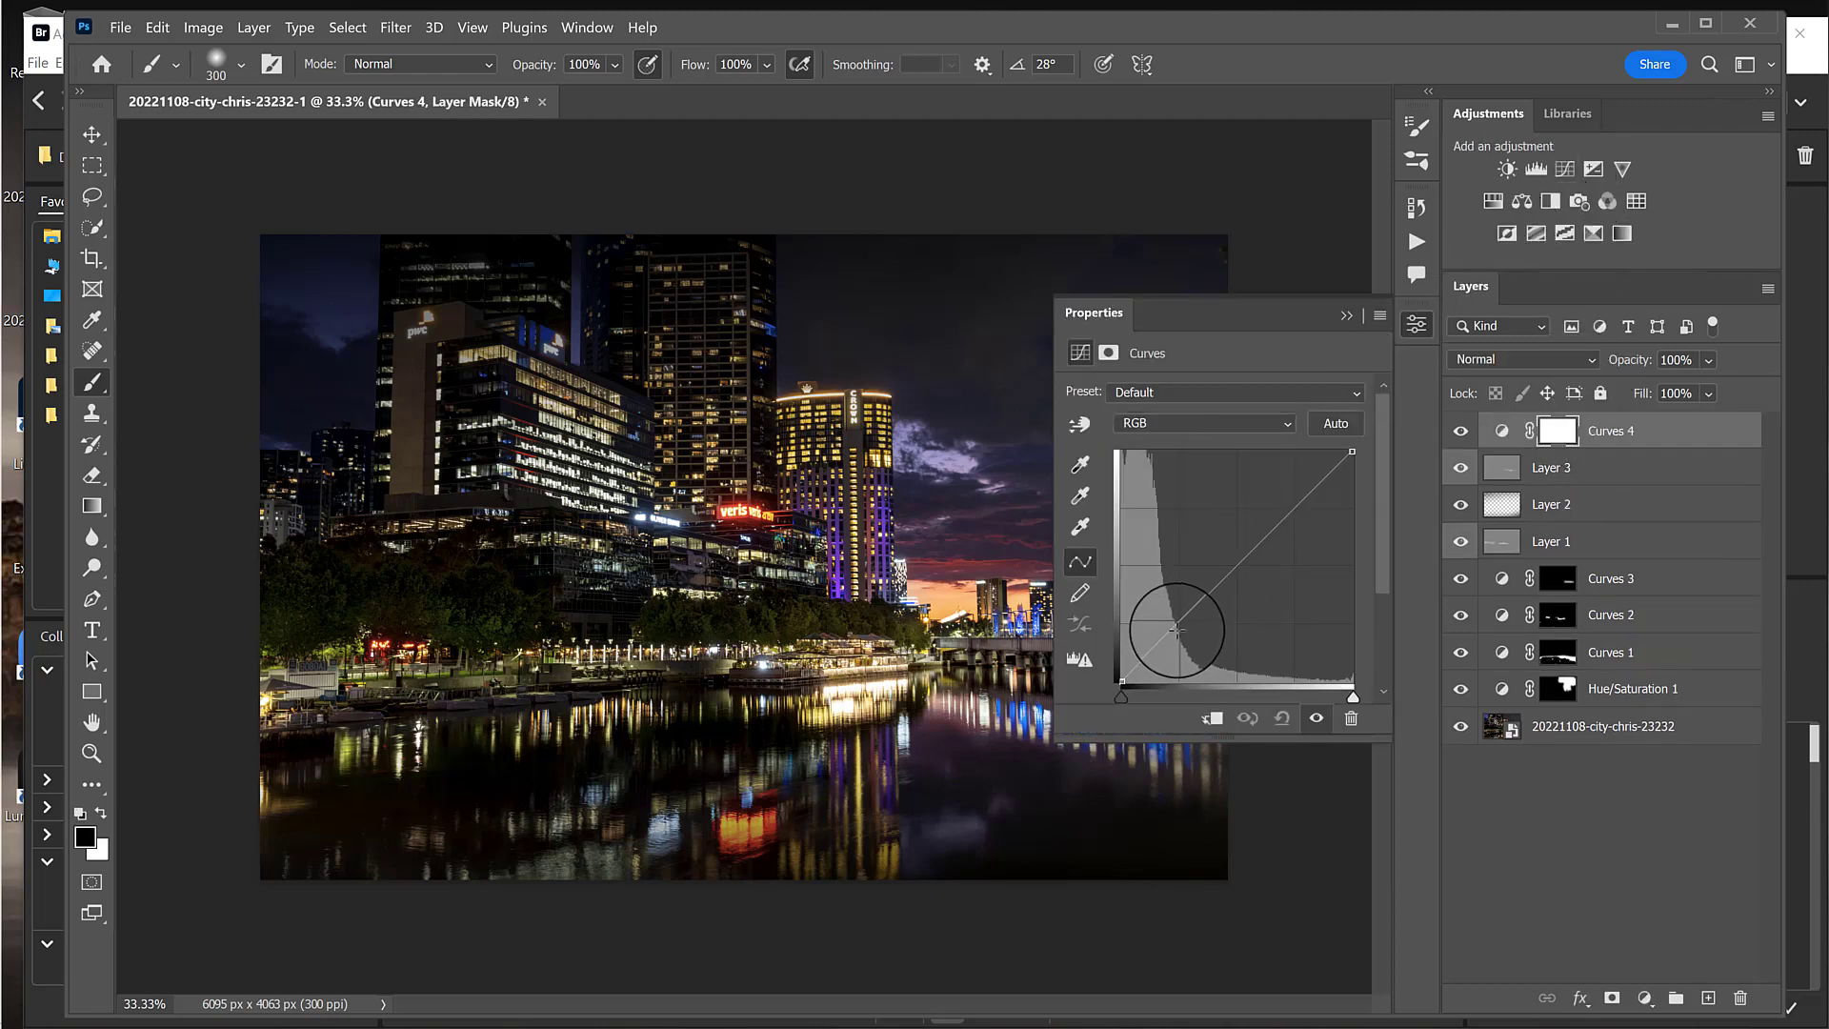
{"action": "left_click_drag", "start_coordinate": [1177, 627], "coordinate": [1181, 645]}
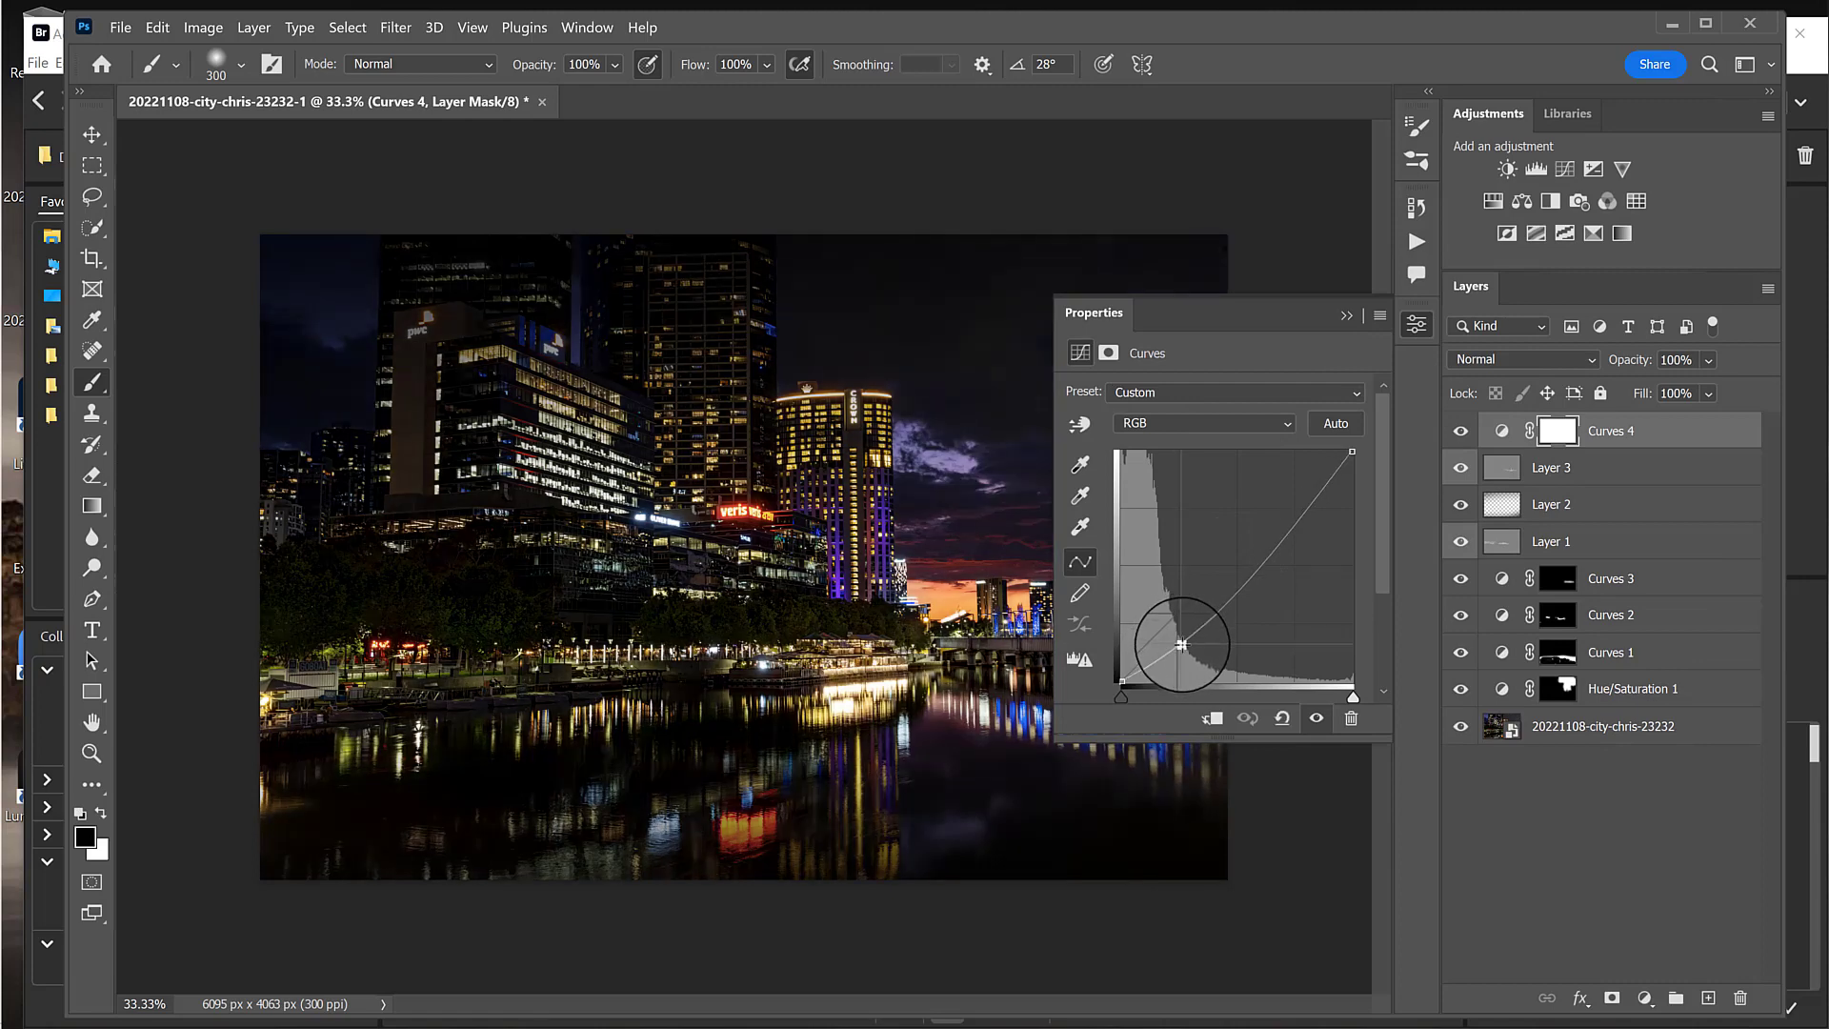
{"action": "left_click", "coordinate": [1346, 315]}
Step: Lasso the gold-lit tower, sunset sky, bridge and lit riverbank with their near reflections, and feather the selection by 200 pixels
{"action": "left_click", "coordinate": [92, 197]}
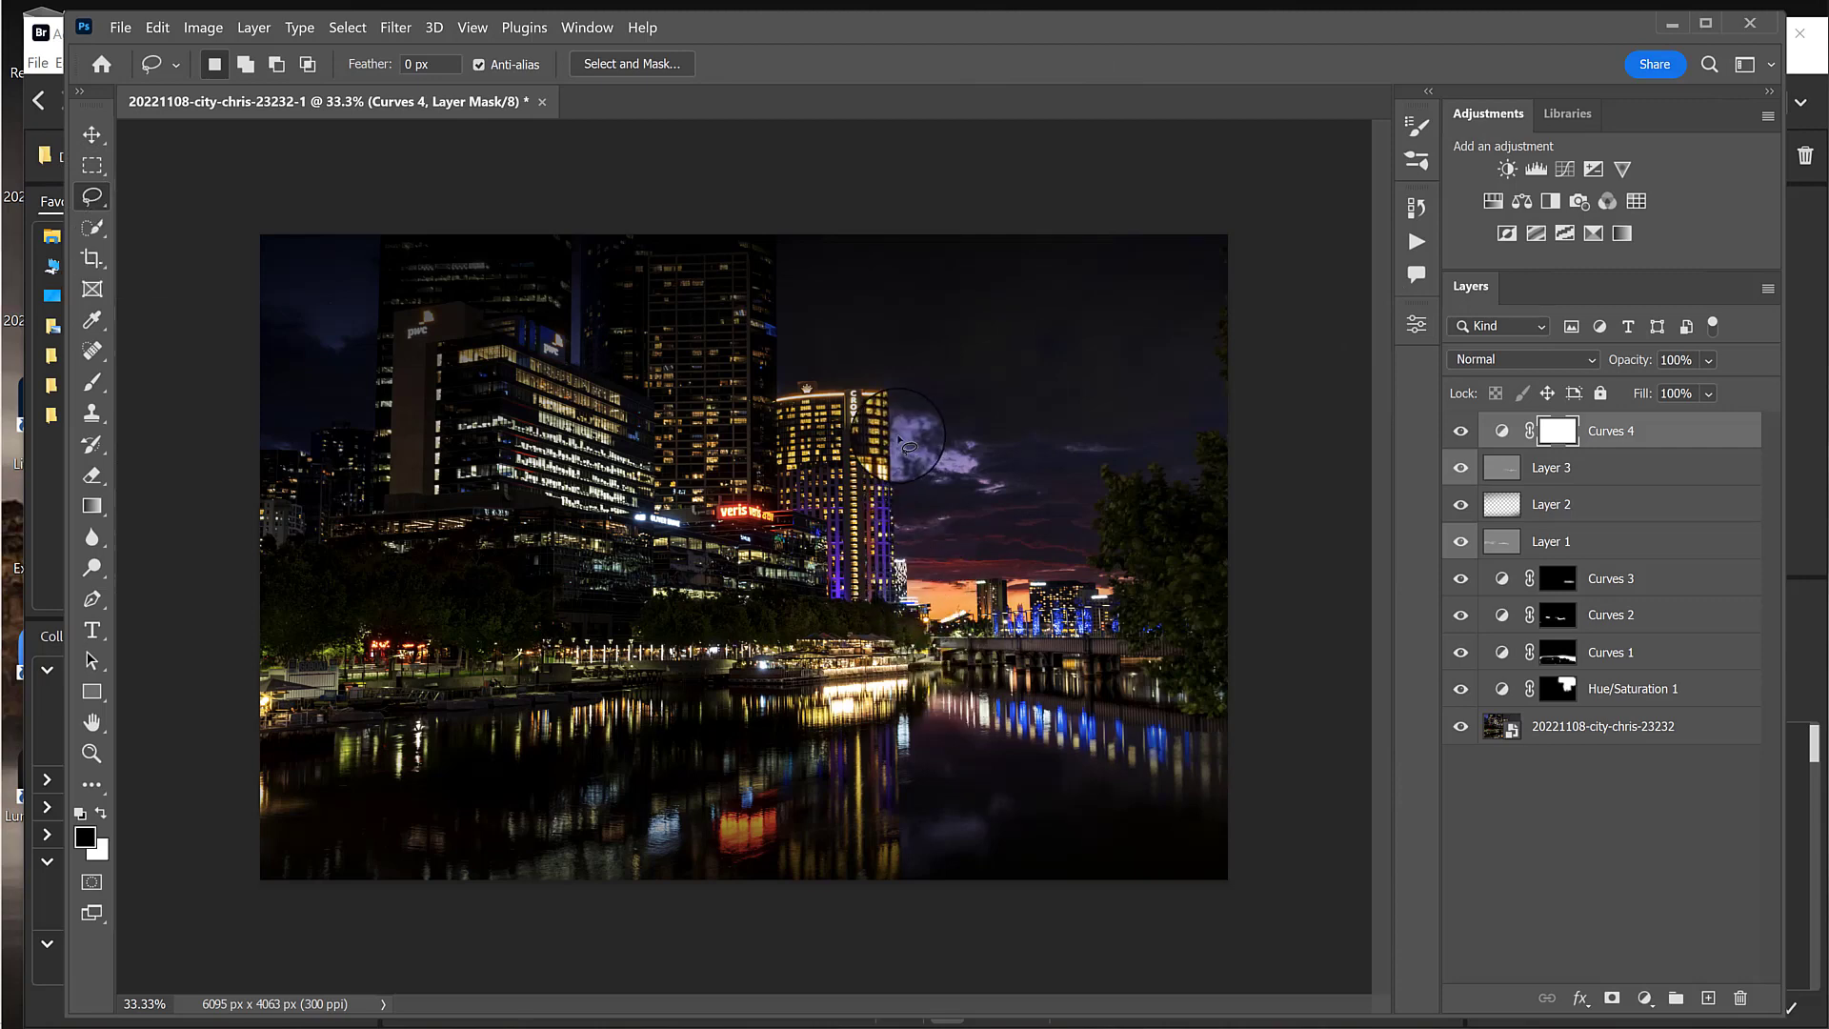
{"action": "mouse_move", "coordinate": [901, 455]}
{"action": "left_mouse_down"}
{"action": "mouse_move", "coordinate": [890, 416]}
{"action": "mouse_move", "coordinate": [829, 396]}
{"action": "mouse_move", "coordinate": [783, 426]}
{"action": "mouse_move", "coordinate": [810, 602]}
{"action": "mouse_move", "coordinate": [693, 651]}
{"action": "mouse_move", "coordinate": [685, 679]}
{"action": "mouse_move", "coordinate": [842, 711]}
{"action": "mouse_move", "coordinate": [960, 688]}
{"action": "mouse_move", "coordinate": [1050, 751]}
{"action": "mouse_move", "coordinate": [1151, 754]}
{"action": "mouse_move", "coordinate": [1182, 726]}
{"action": "mouse_move", "coordinate": [1167, 680]}
{"action": "mouse_move", "coordinate": [1116, 646]}
{"action": "mouse_move", "coordinate": [1100, 532]}
{"action": "mouse_move", "coordinate": [1125, 484]}
{"action": "mouse_move", "coordinate": [1183, 472]}
{"action": "mouse_move", "coordinate": [1197, 403]}
{"action": "mouse_move", "coordinate": [1091, 313]}
{"action": "mouse_move", "coordinate": [923, 300]}
{"action": "mouse_move", "coordinate": [824, 354]}
{"action": "mouse_move", "coordinate": [781, 400]}
{"action": "left_mouse_up"}
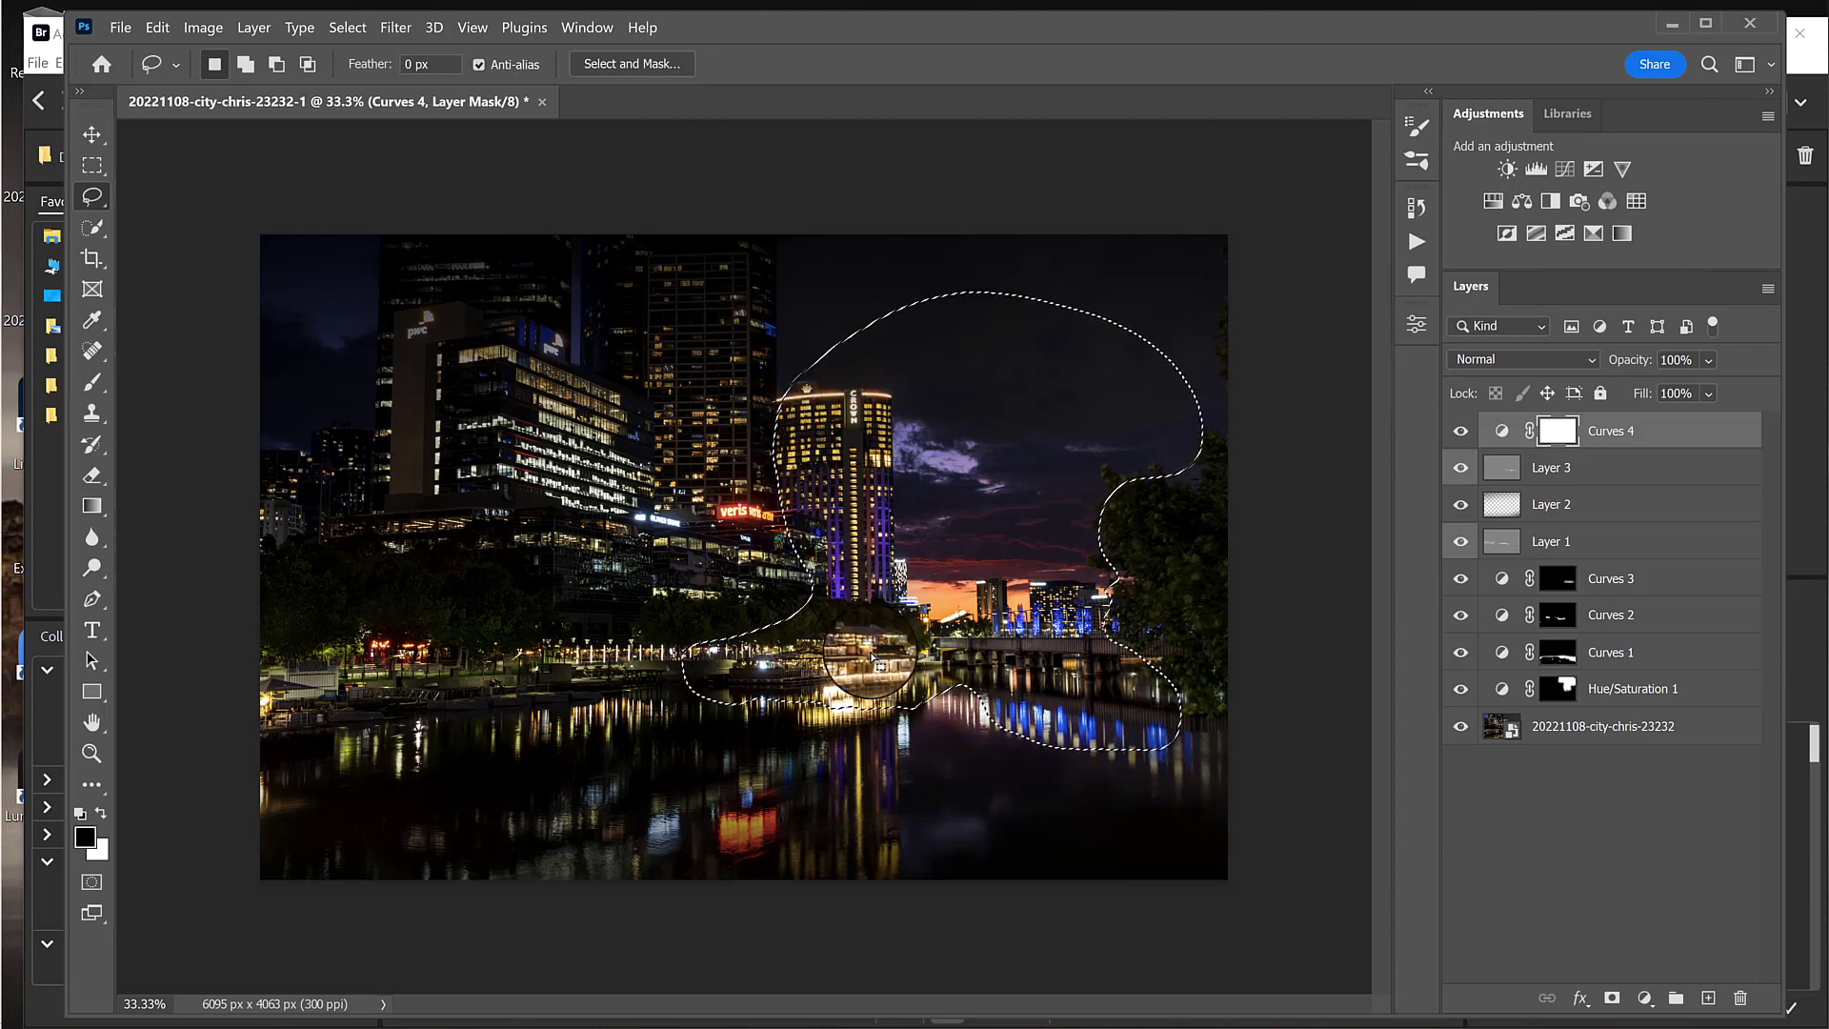
{"action": "key", "text": "shift+F6"}
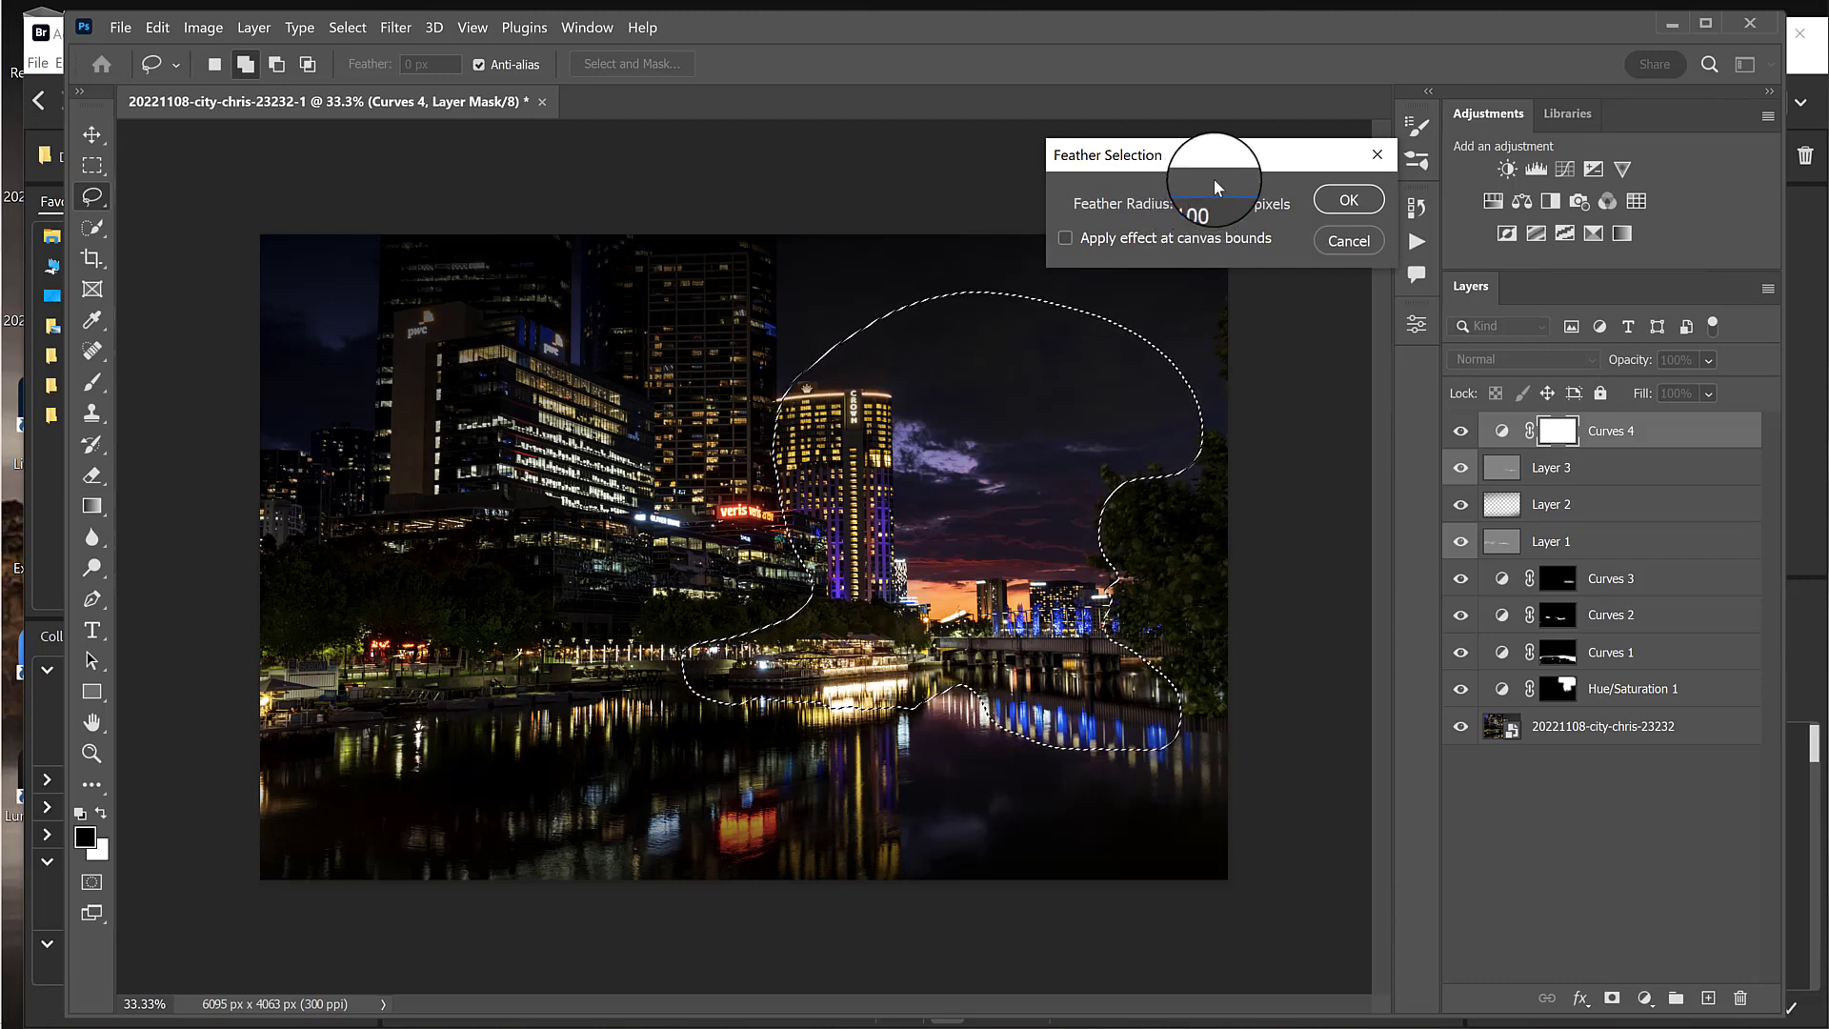
{"action": "left_click_drag", "start_coordinate": [1197, 203], "coordinate": [1188, 205]}
{"action": "key", "text": "BackSpace"}
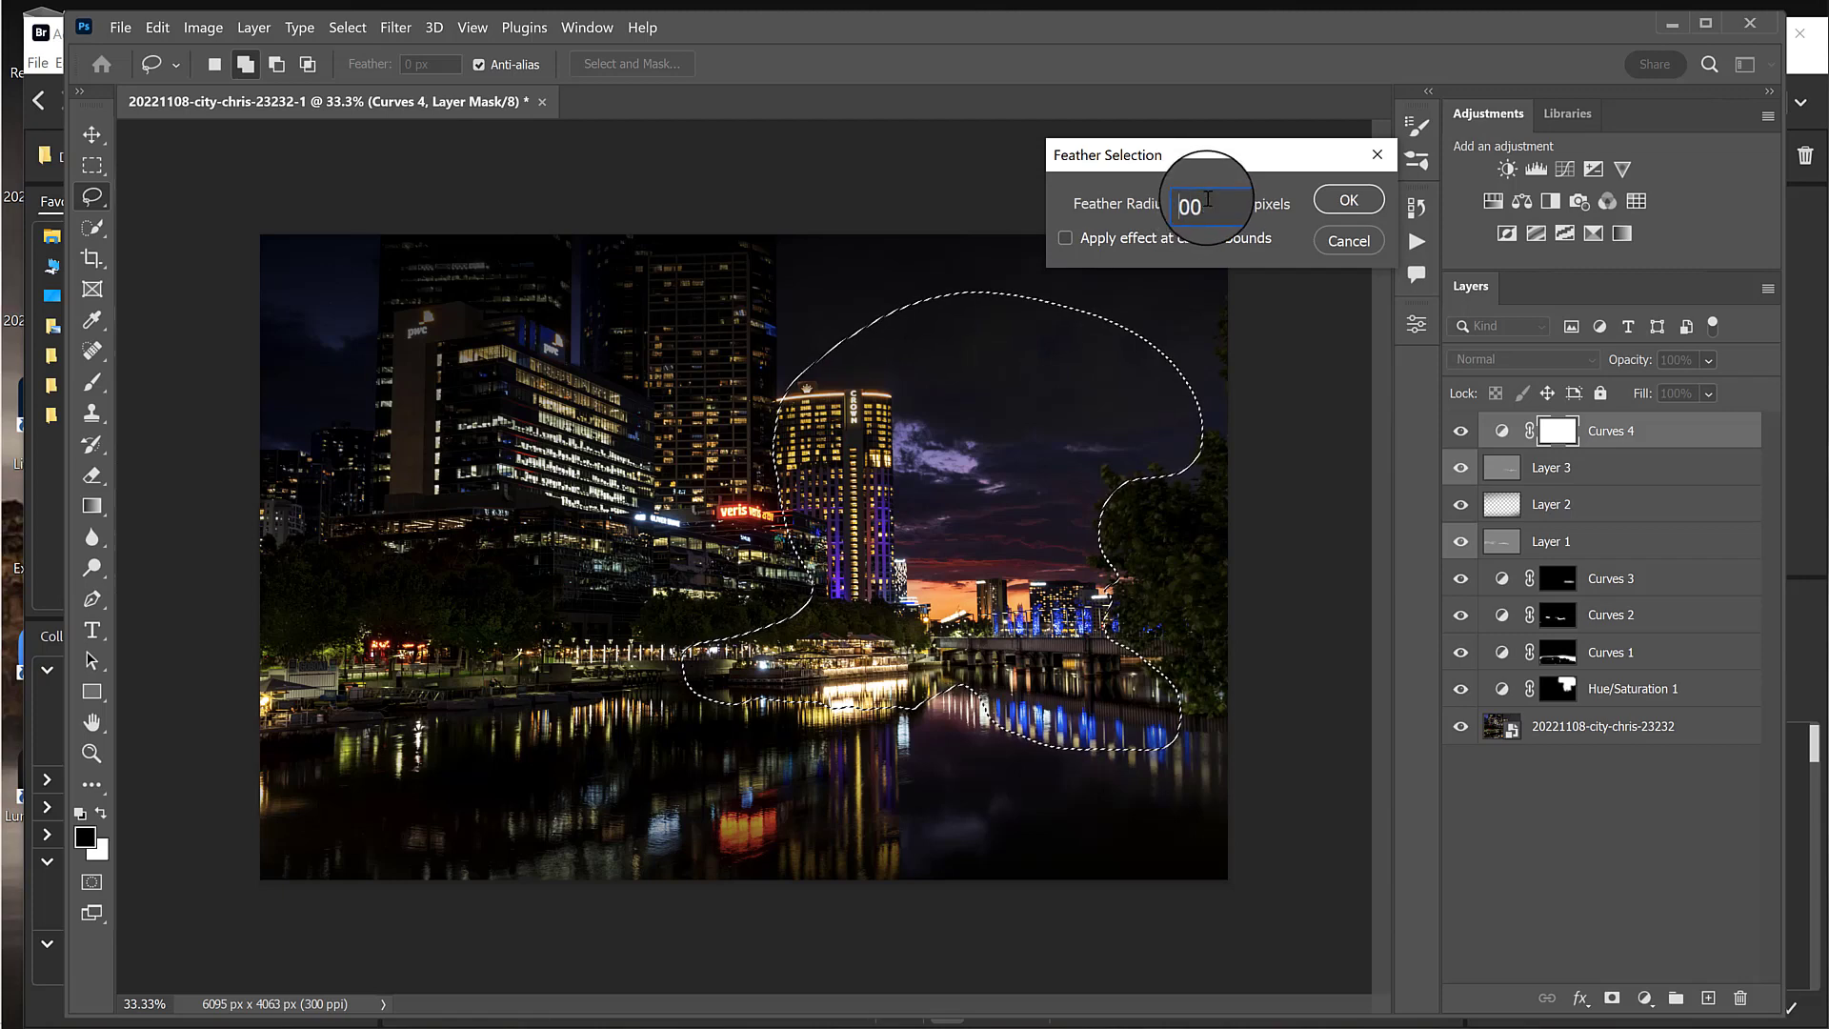
{"action": "type", "text": "2"}
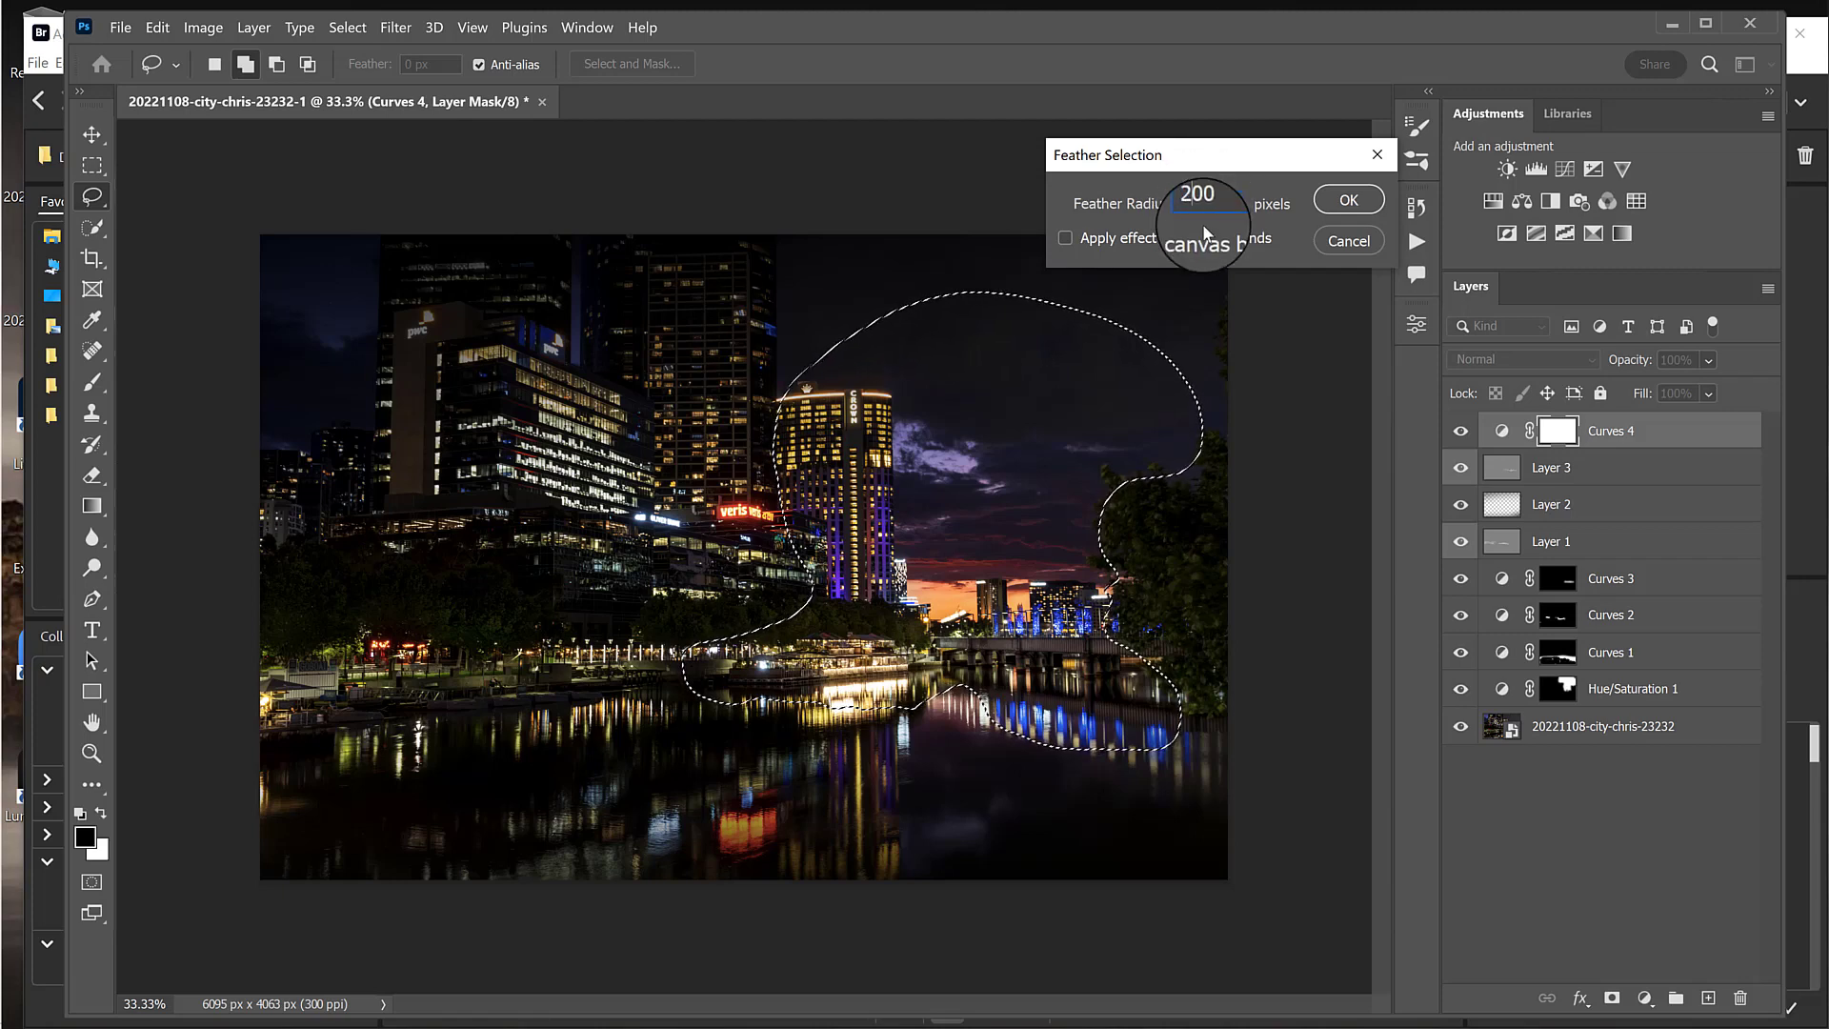
{"action": "left_click", "coordinate": [1349, 199]}
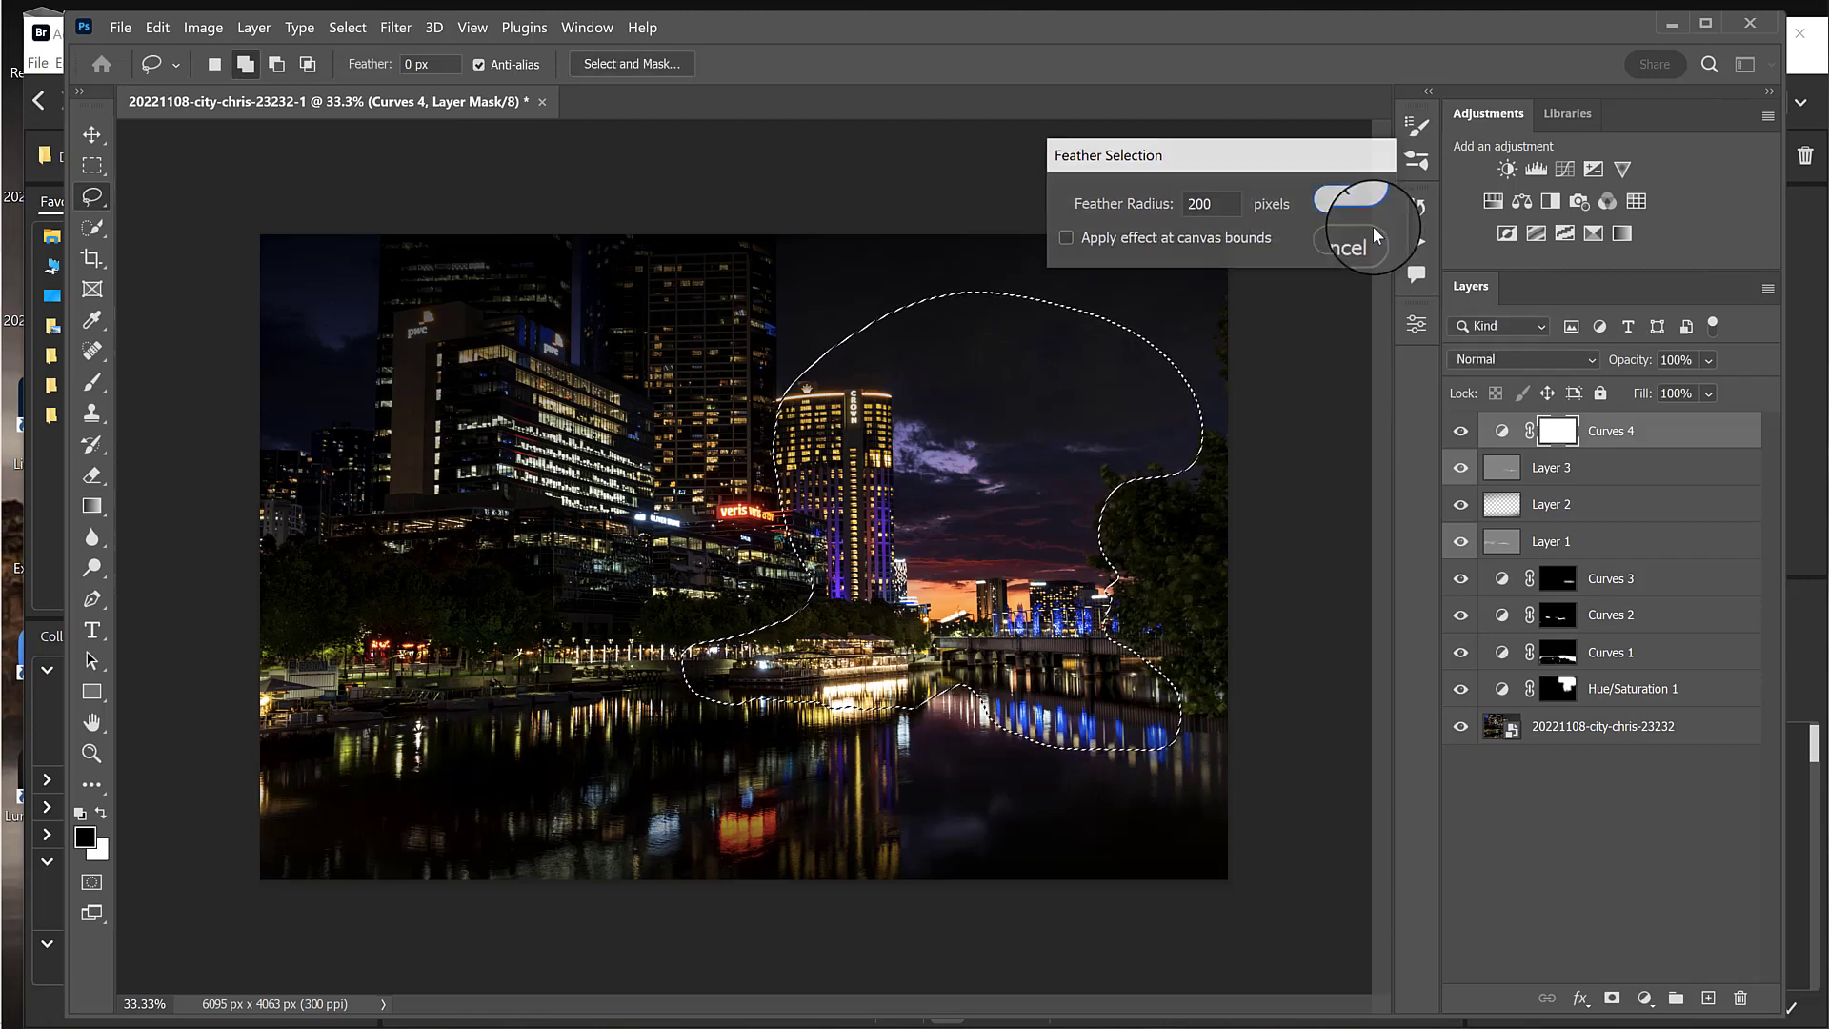
Step: Add a Curves adjustment from the feathered selection and raise the curve's shadow part to brighten the tower, sunset sky and bridge
{"action": "left_click", "coordinate": [1565, 170]}
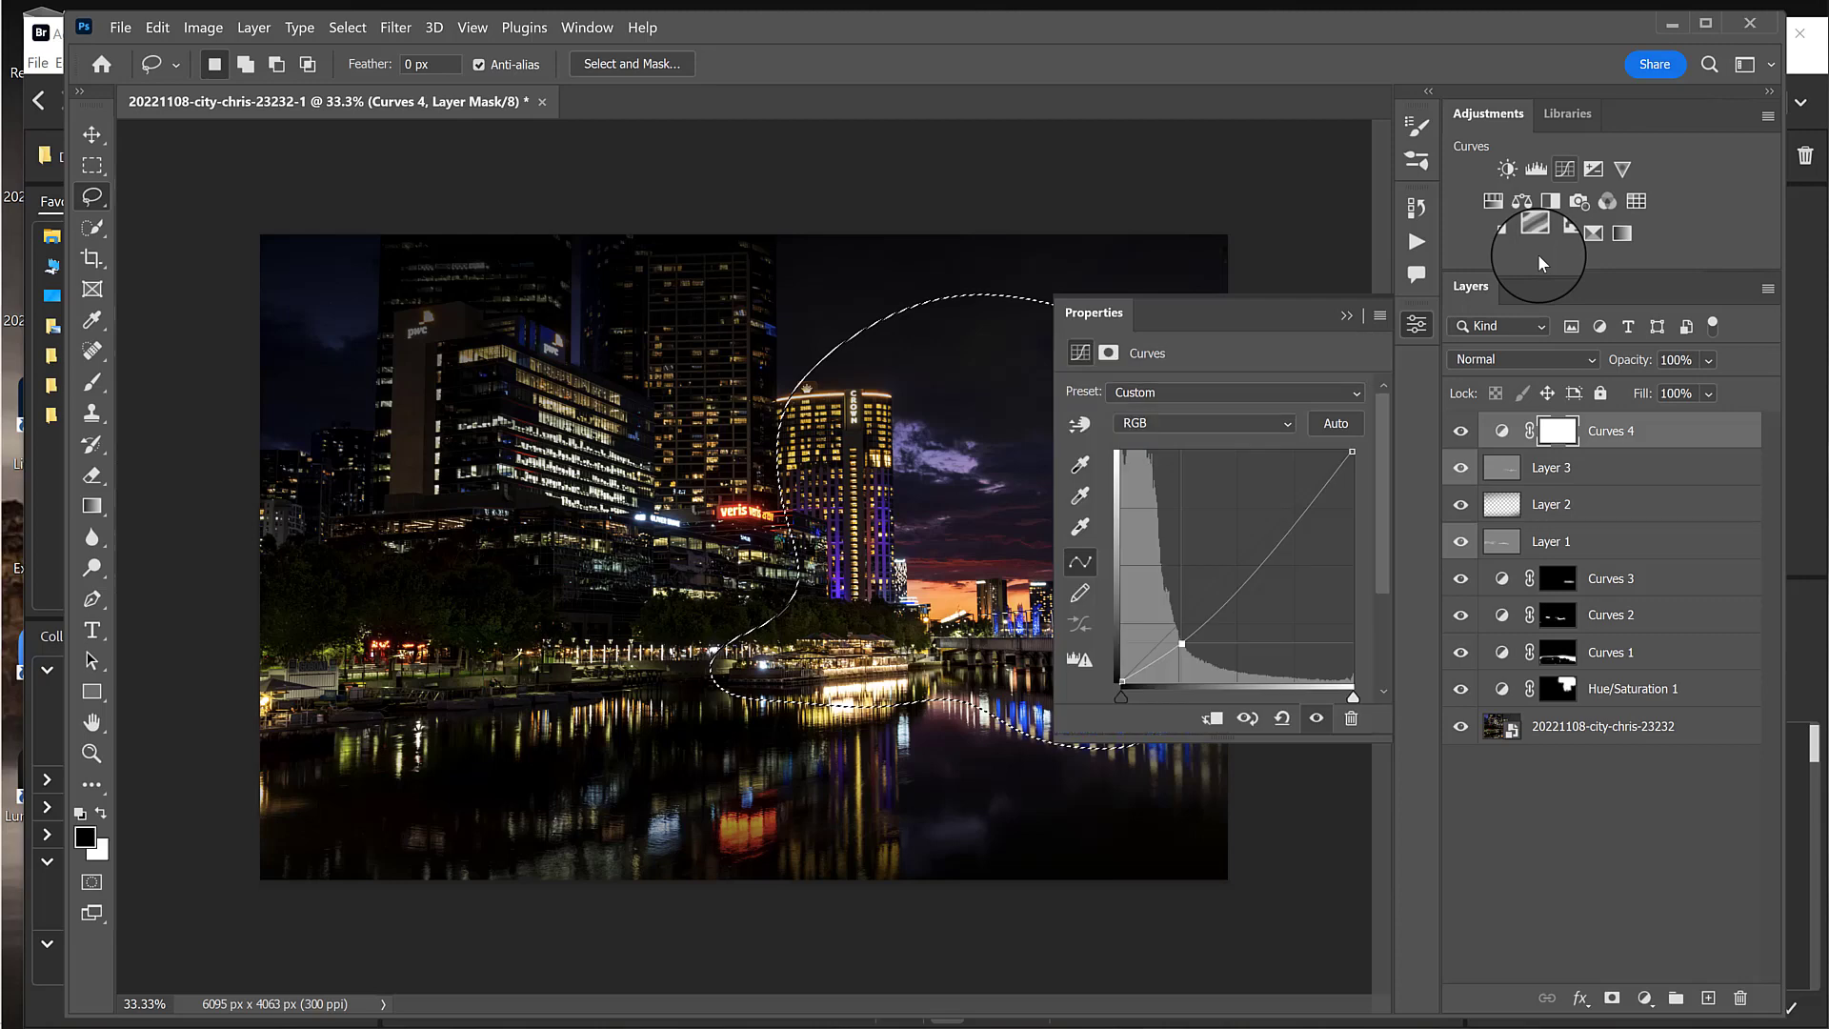
{"action": "left_click", "coordinate": [1164, 635]}
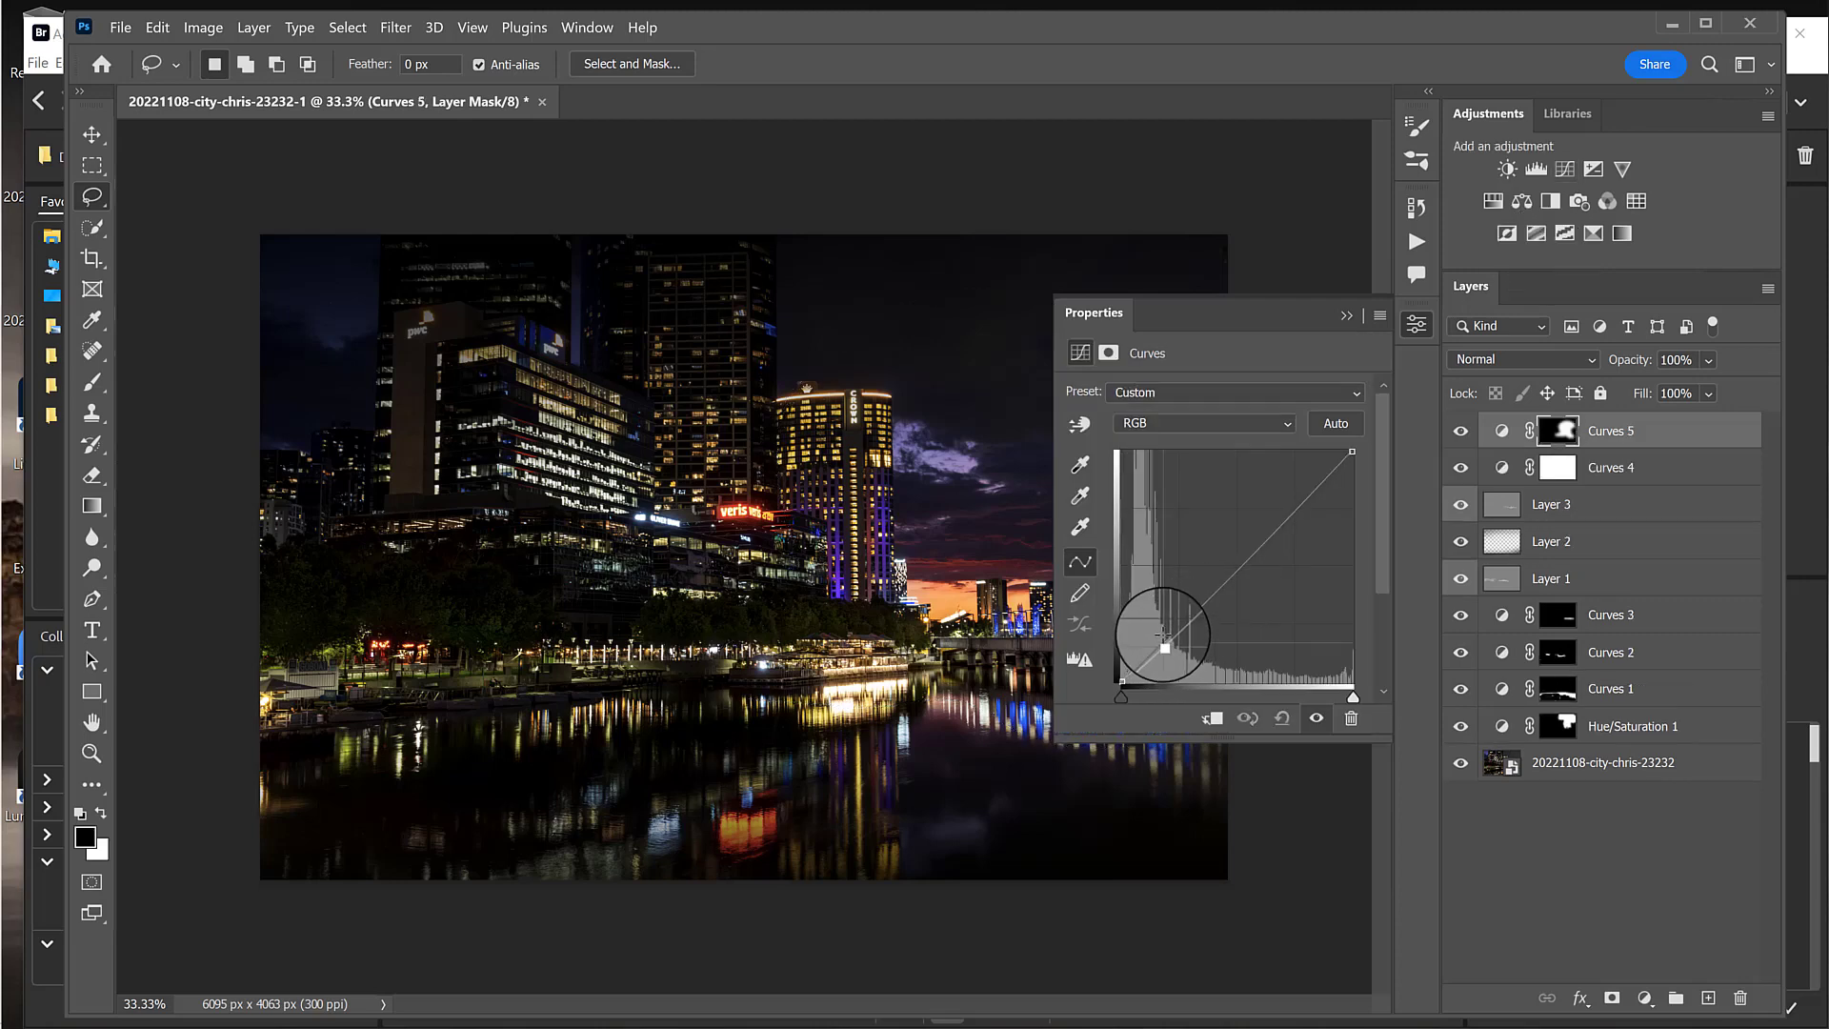
{"action": "left_click_drag", "start_coordinate": [1164, 635], "coordinate": [1161, 623]}
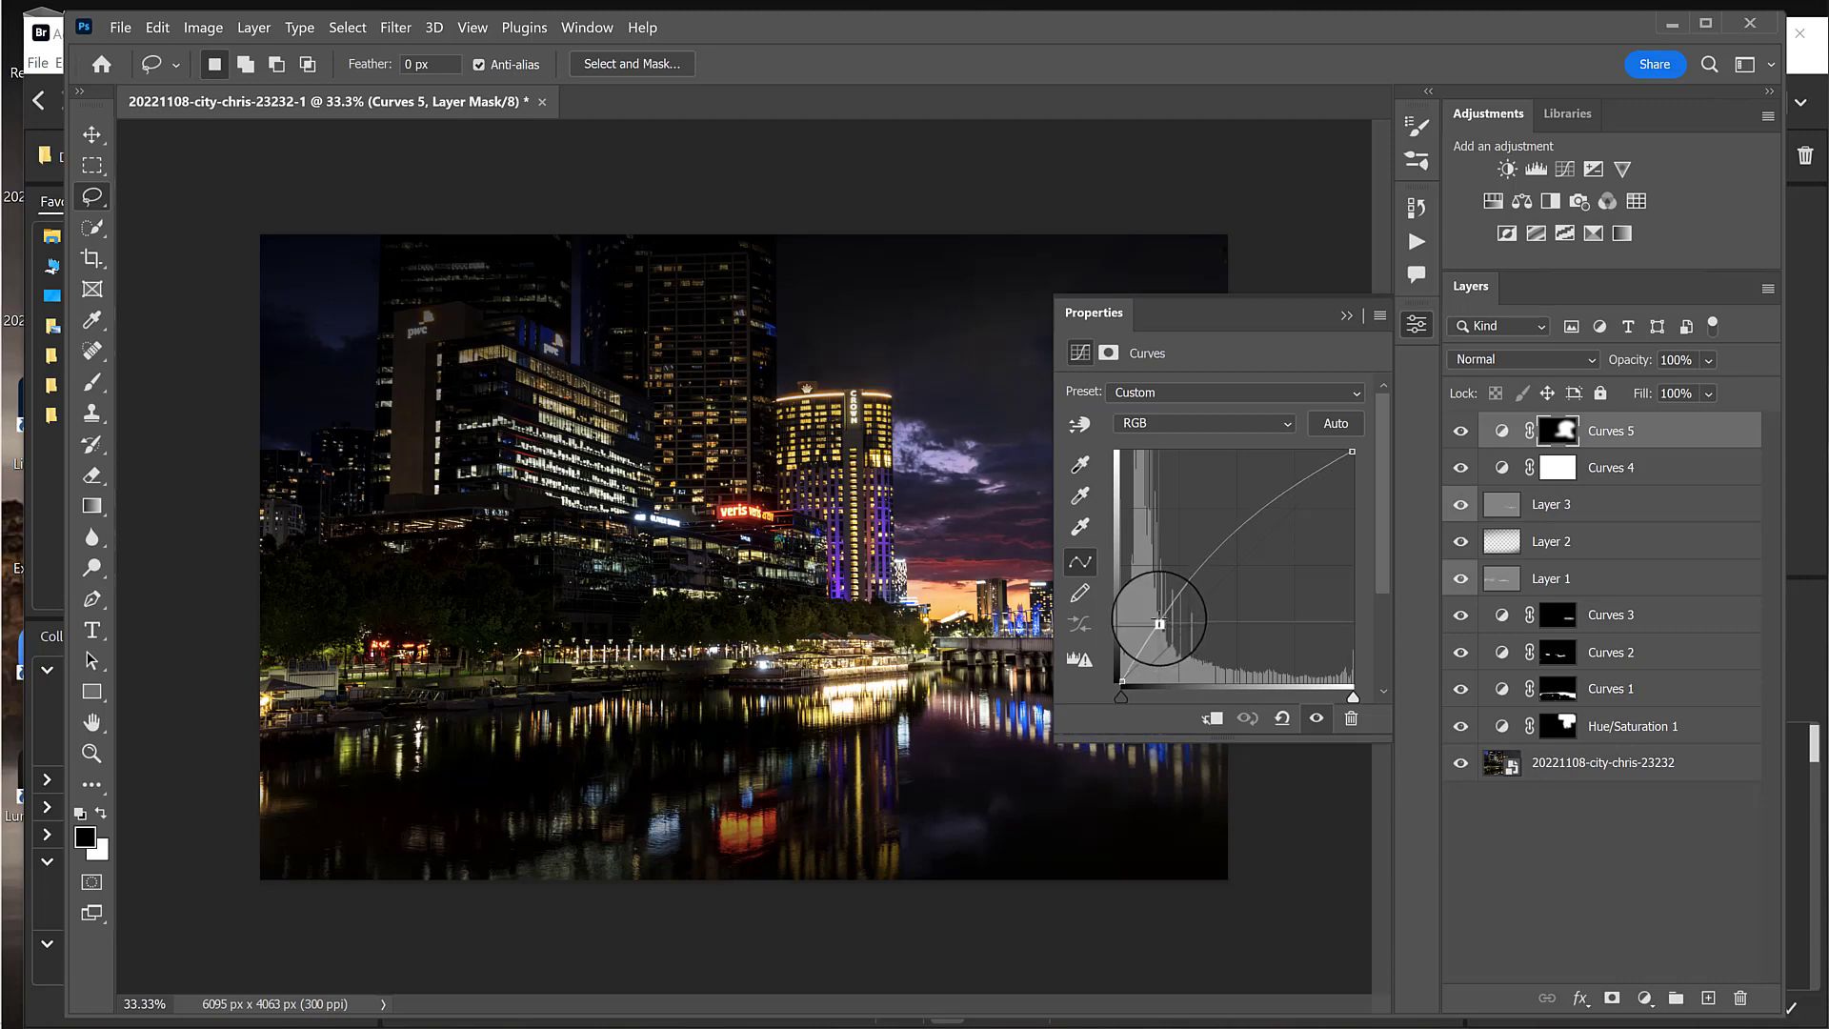
{"action": "left_click", "coordinate": [1346, 316]}
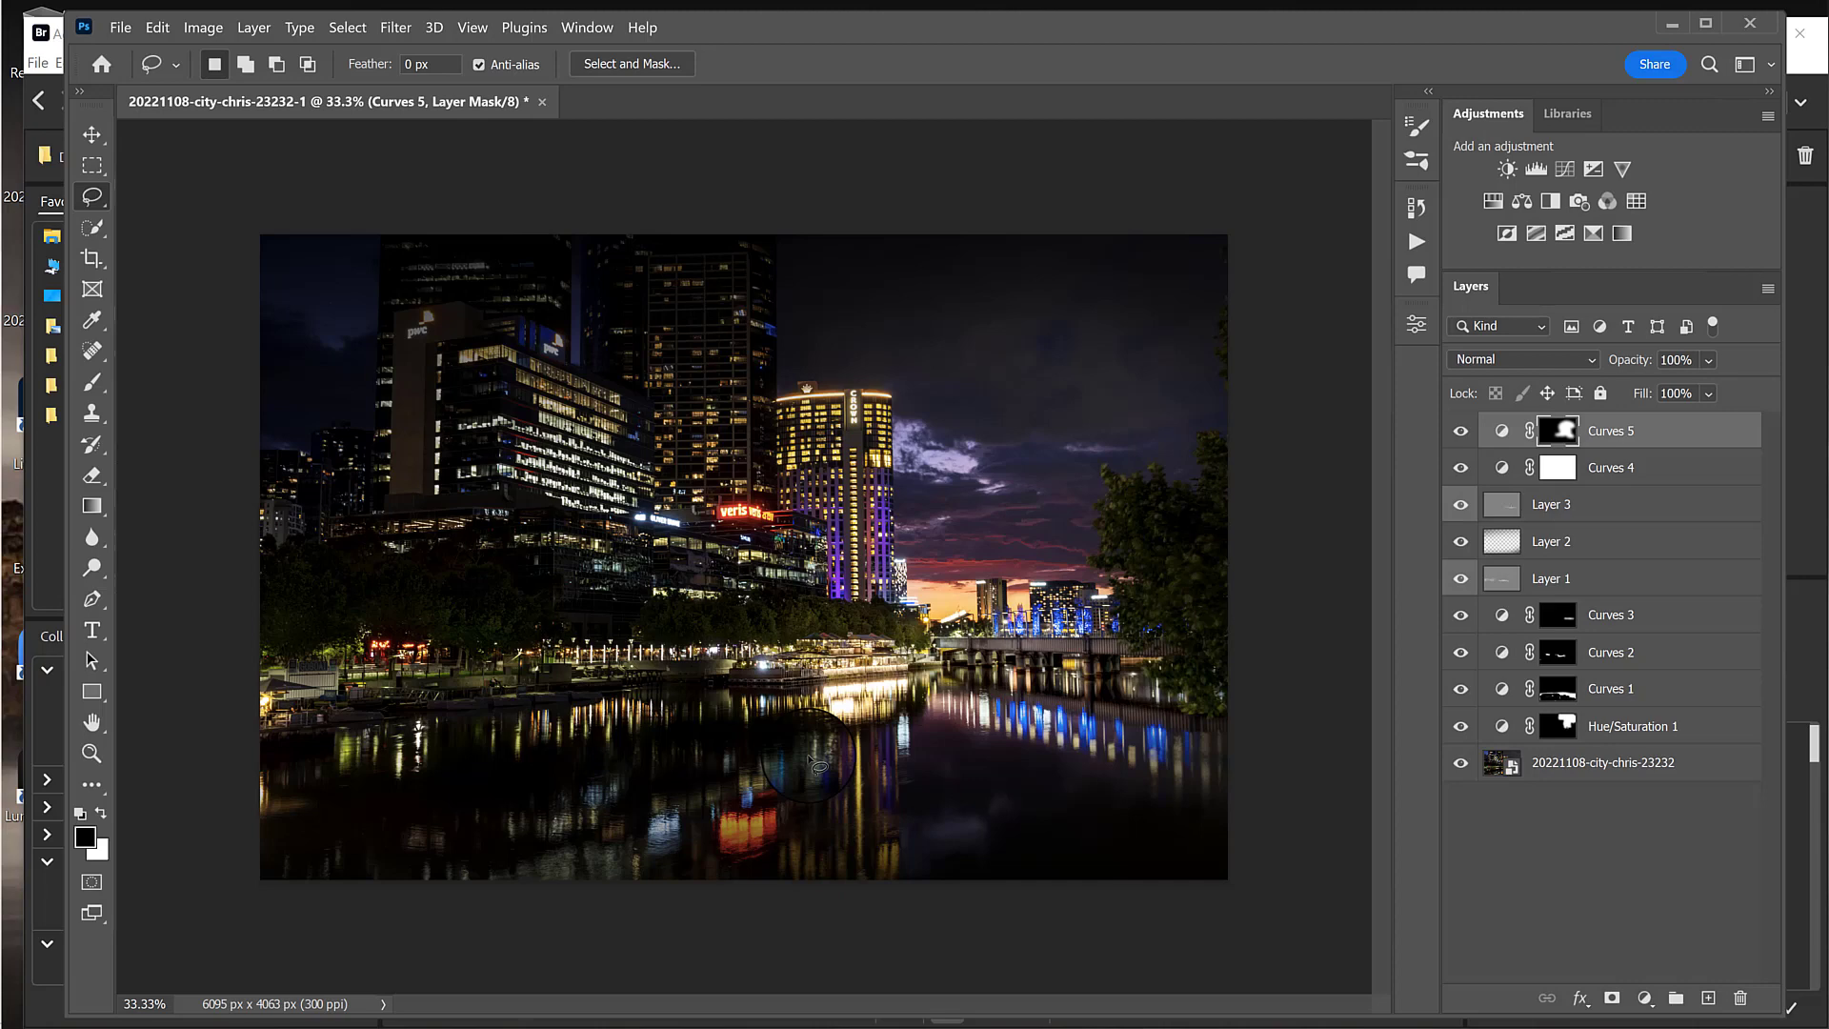
Step: Set the Crop tool to keep the photo's original ratio
{"action": "left_click", "coordinate": [93, 258]}
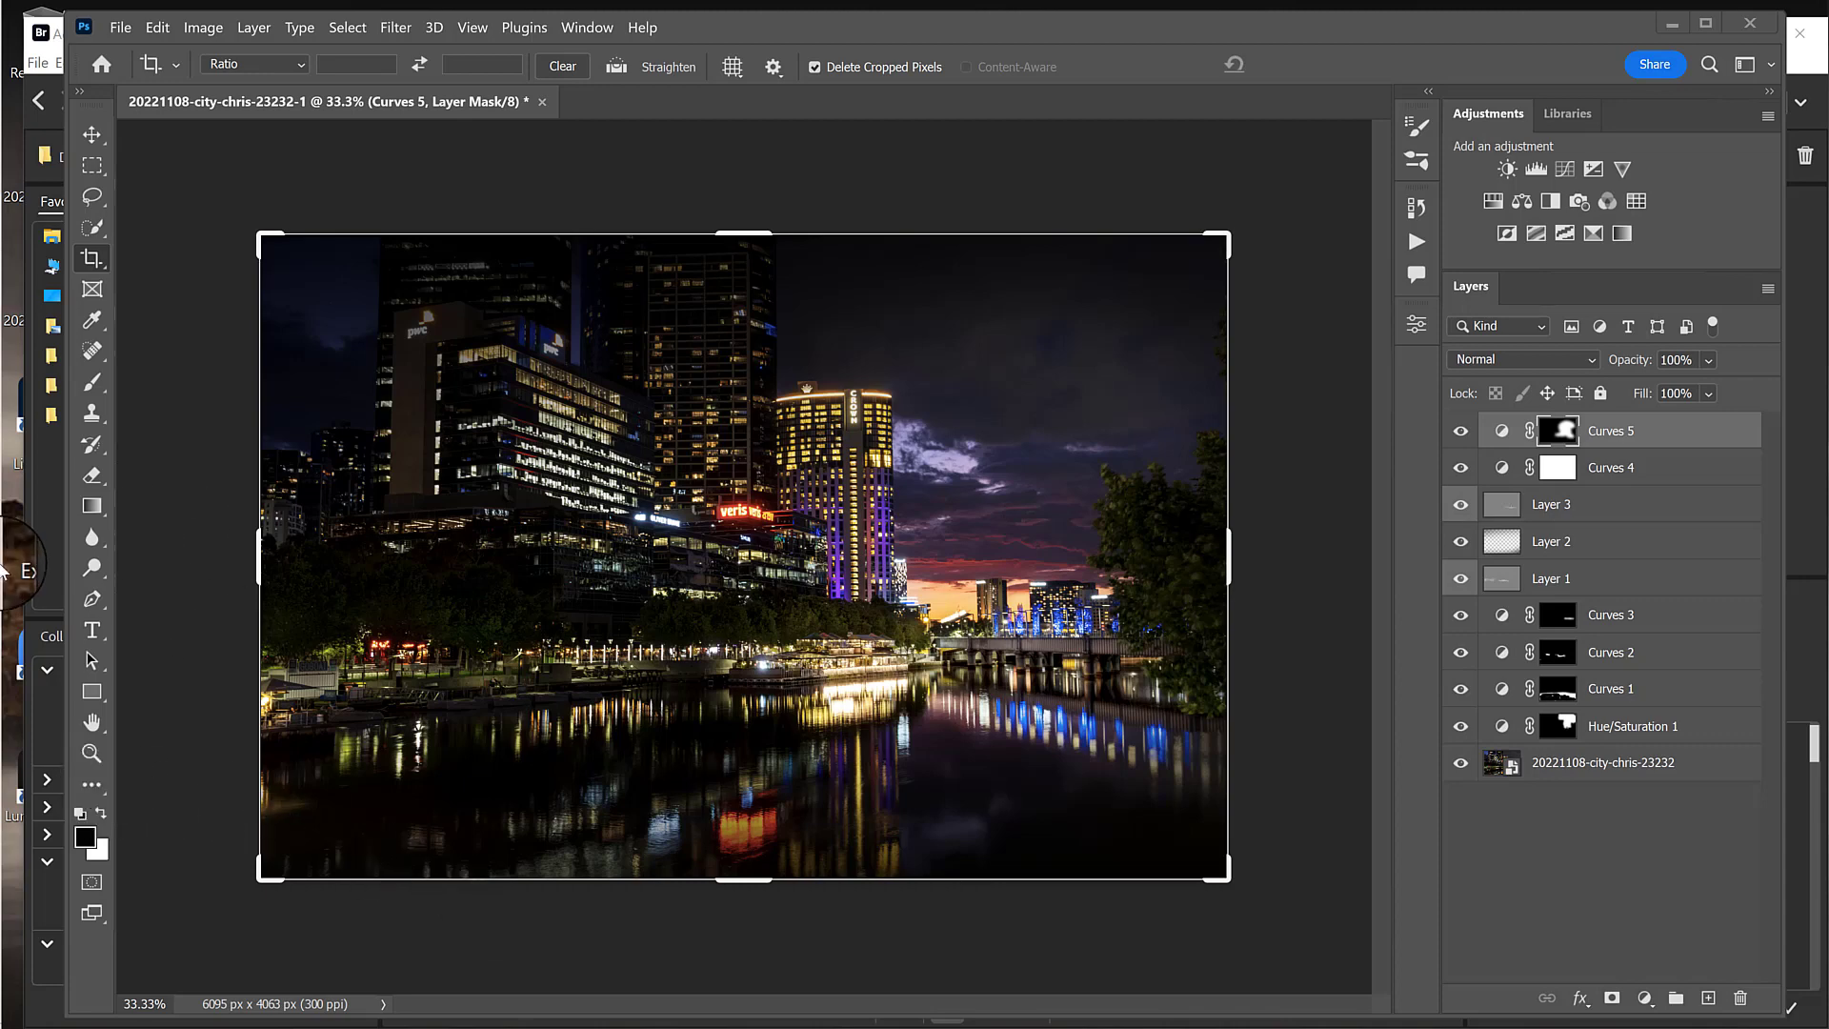
{"action": "left_click", "coordinate": [301, 63]}
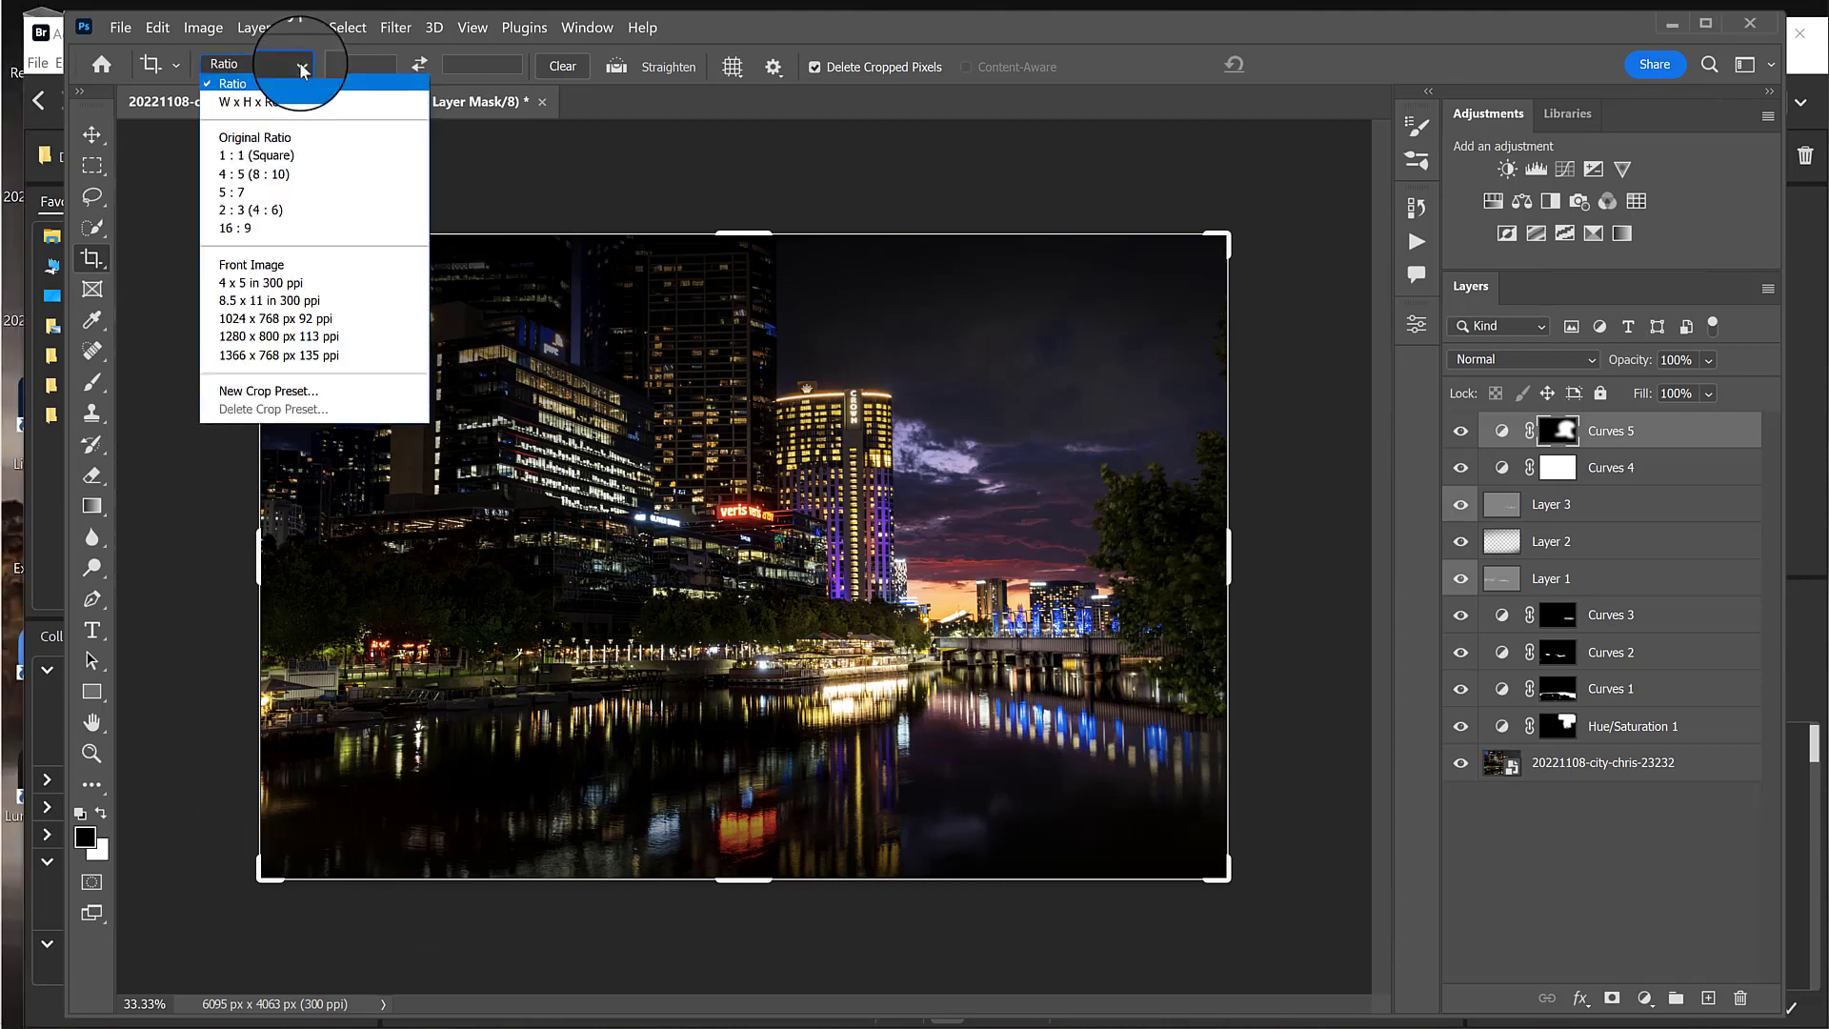
{"action": "left_click", "coordinate": [276, 137]}
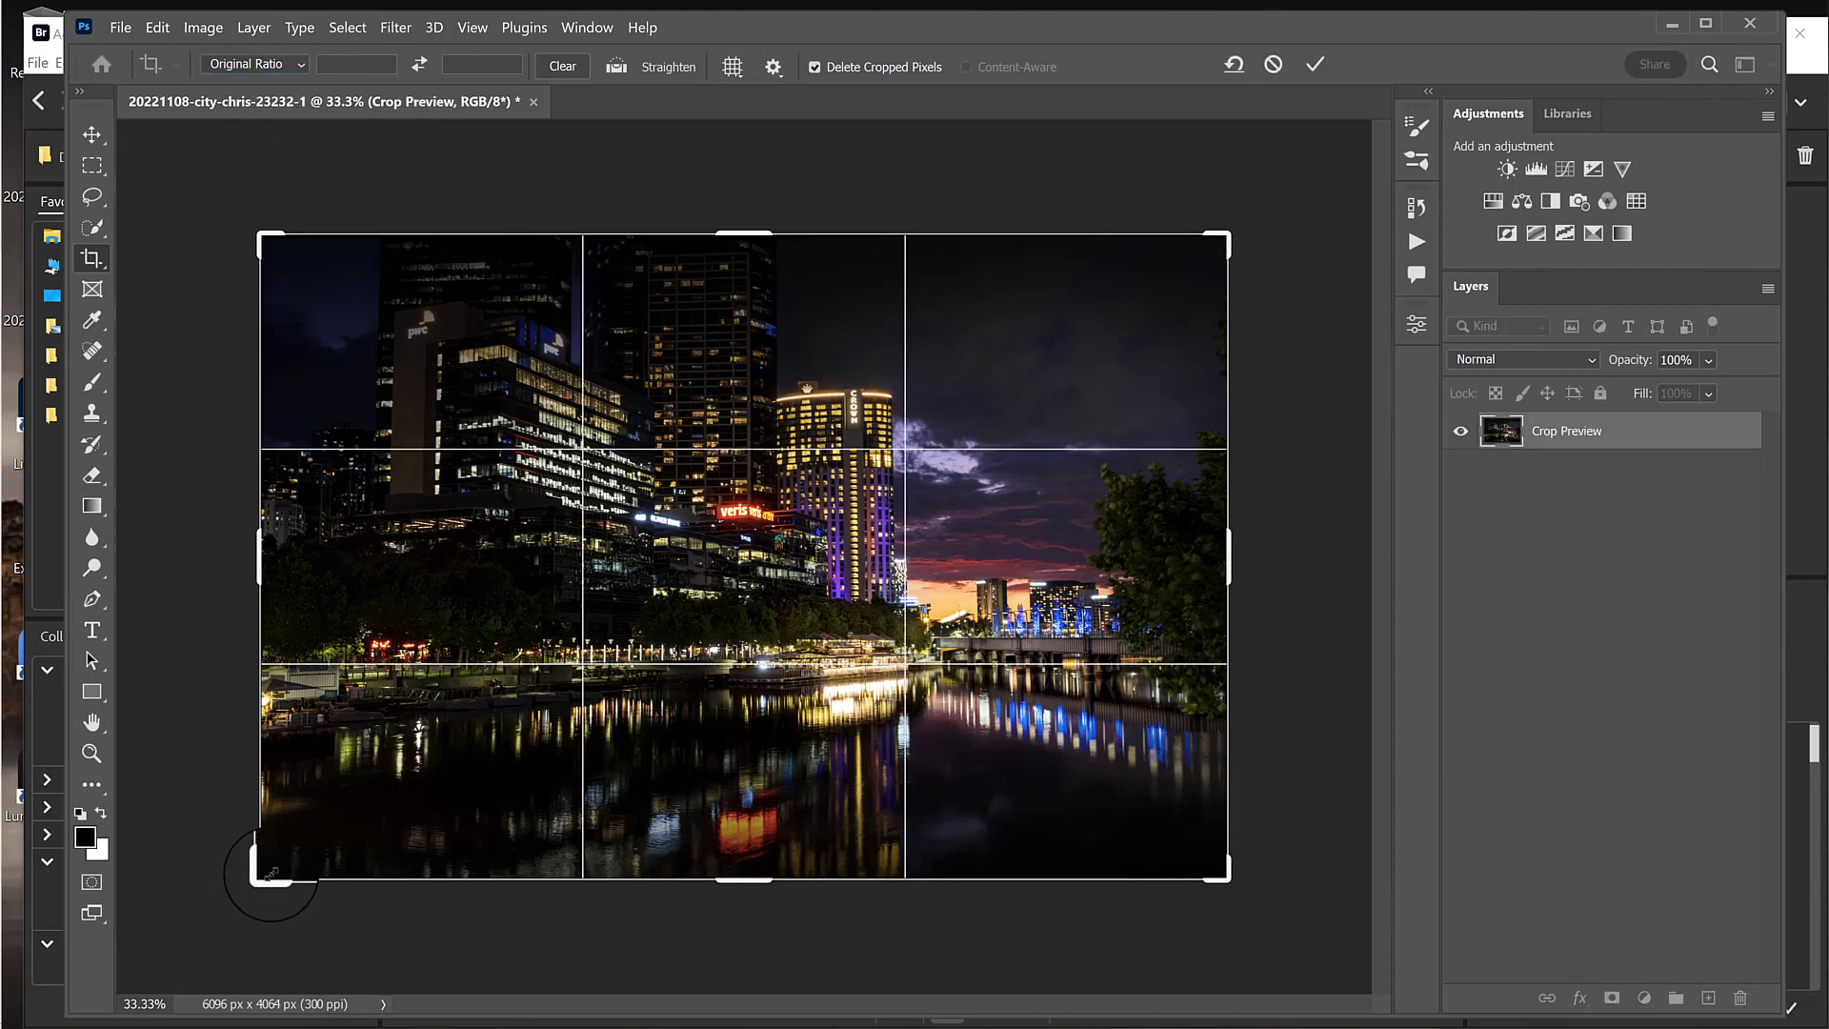
Step: Try cropping the photo inward from its left edge to about 4571 x 3047 px, and undo the crop
{"action": "left_click_drag", "start_coordinate": [264, 558], "coordinate": [383, 559]}
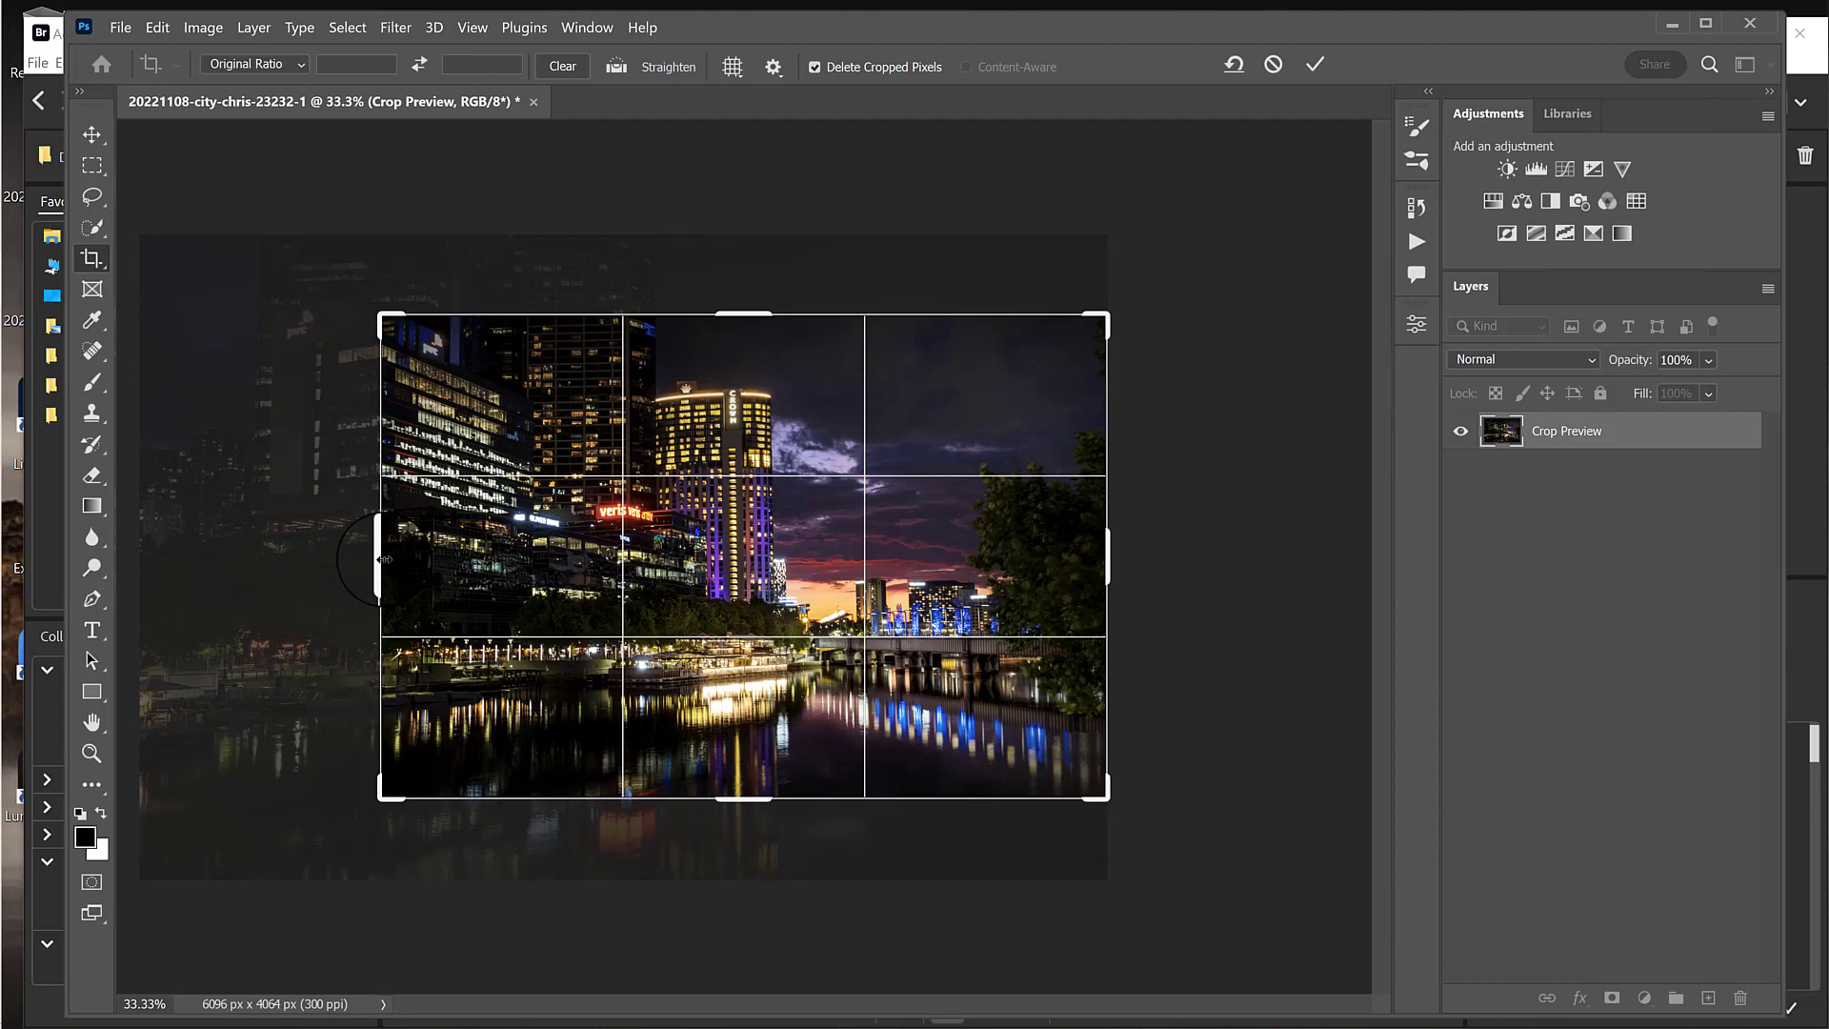
{"action": "key", "text": "Return"}
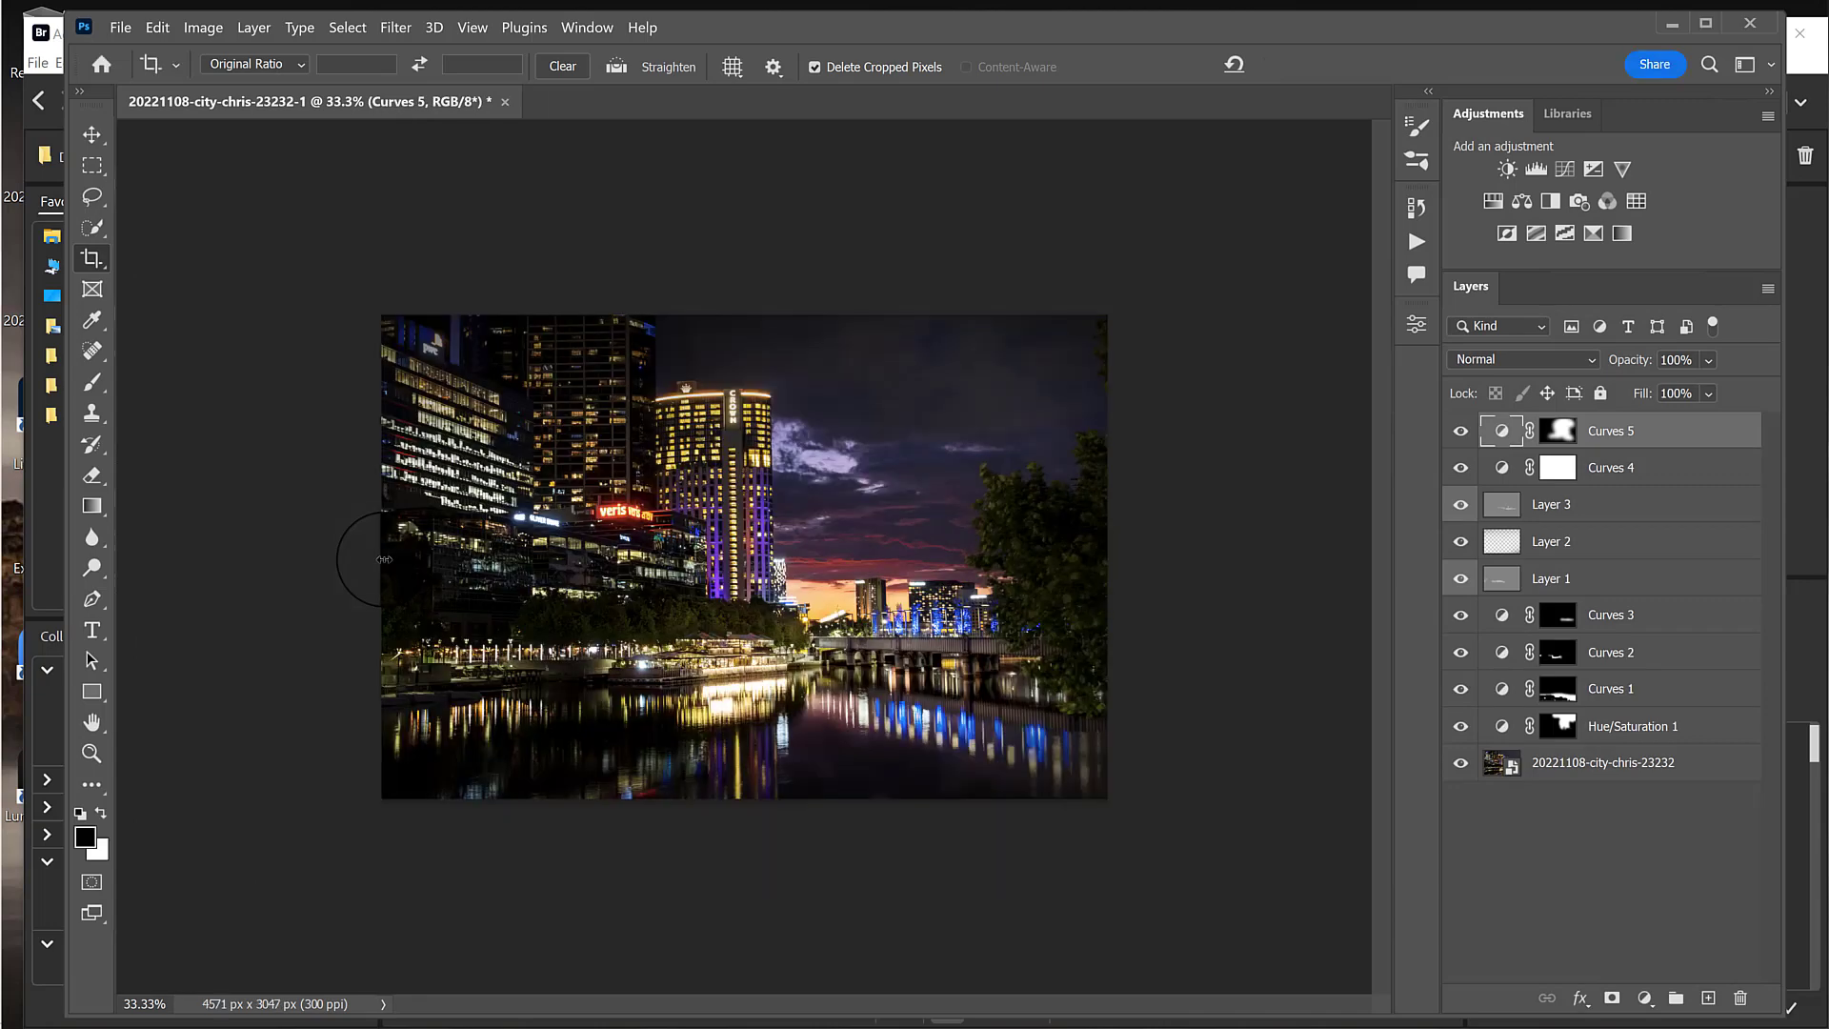
{"action": "key", "text": "ctrl+minus"}
{"action": "key", "text": "ctrl+plus"}
{"action": "key", "text": "ctrl+minus"}
{"action": "key", "text": "ctrl+minus"}
{"action": "key", "text": "ctrl+plus"}
{"action": "key", "text": "ctrl+plus"}
{"action": "key", "text": "ctrl+plus"}
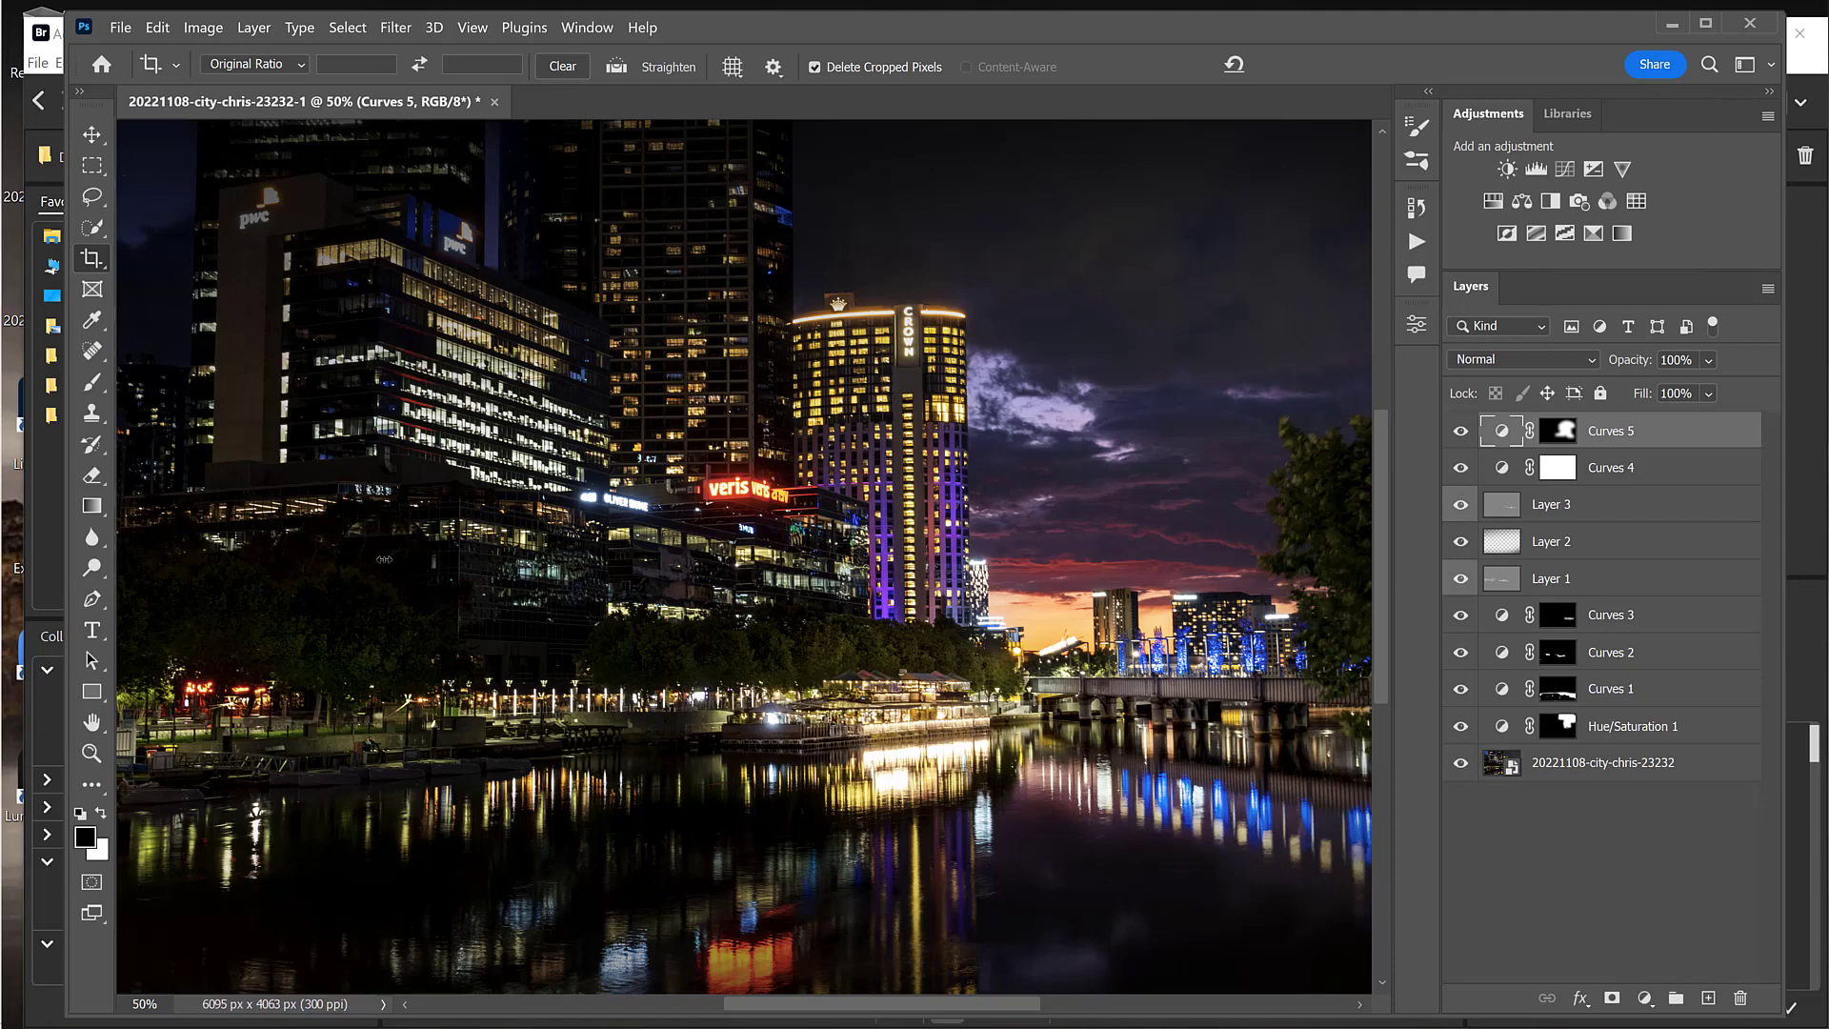
{"action": "key", "text": "ctrl+minus"}
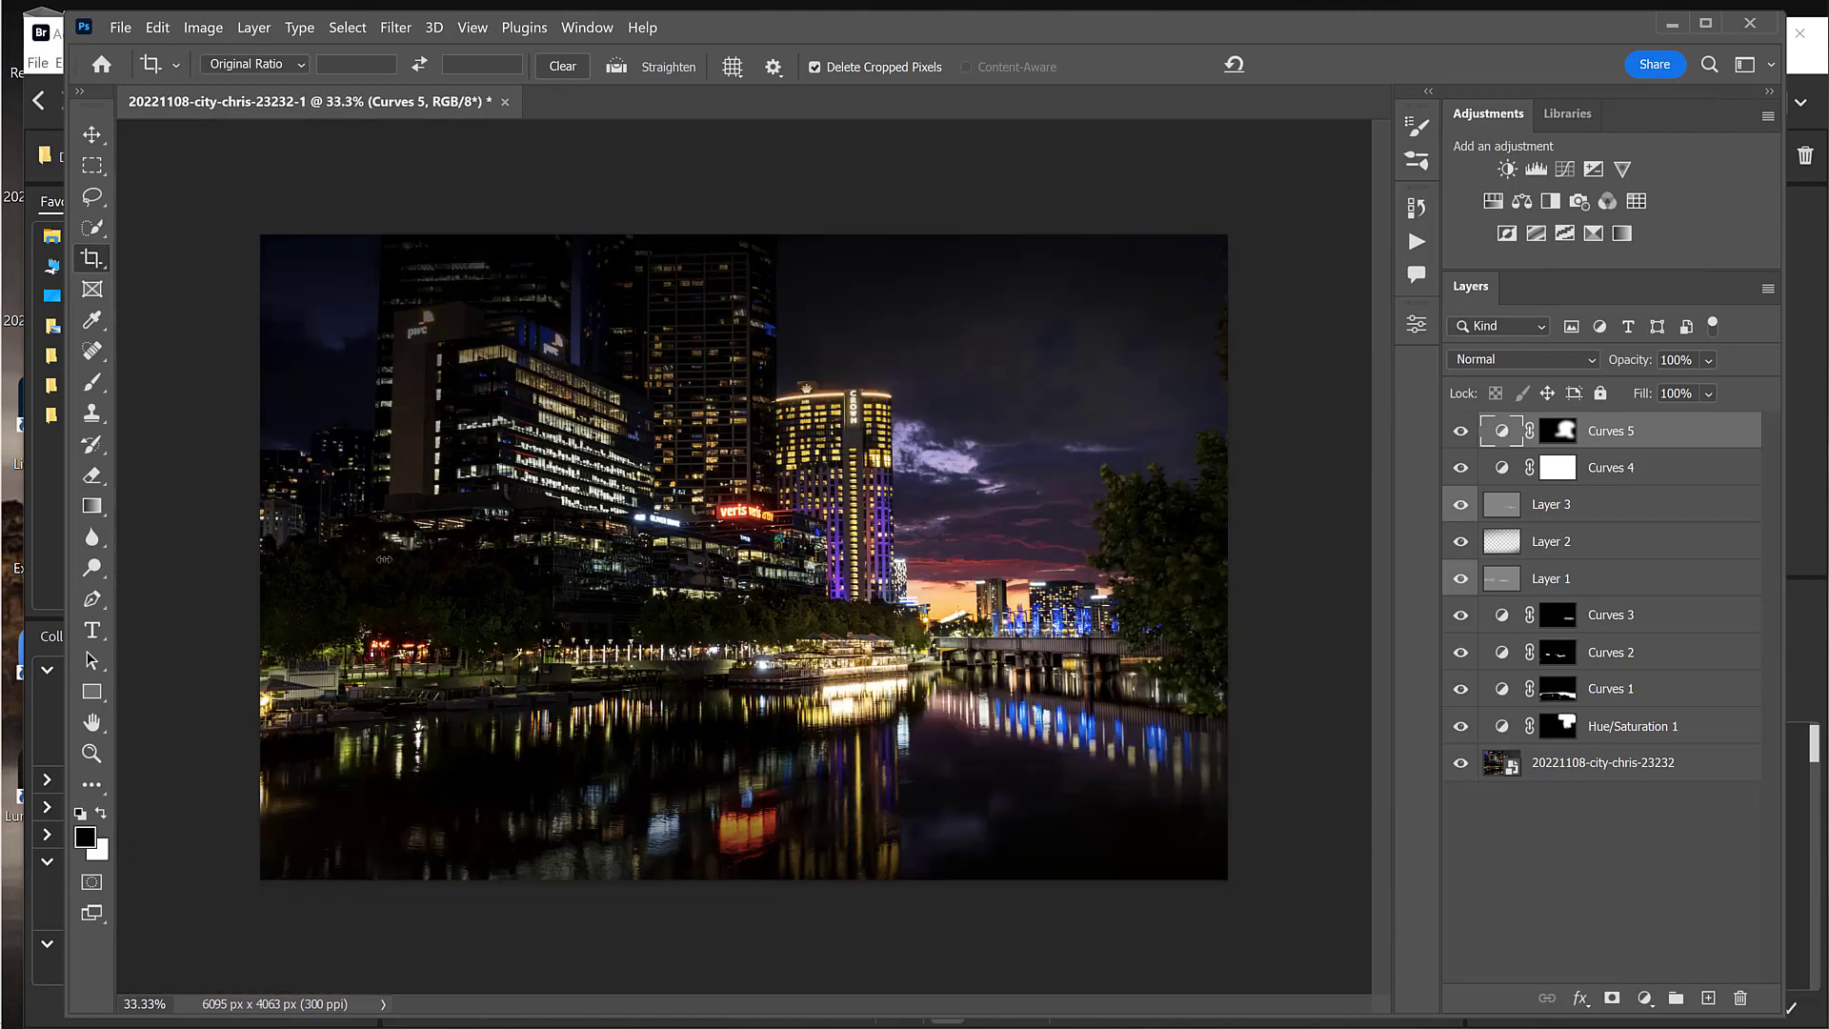
Step: Crop the photo to about 3833 x 2555 px, framing the lit riverbank, bridge, lower towers and river reflections
{"action": "left_click", "coordinate": [100, 255]}
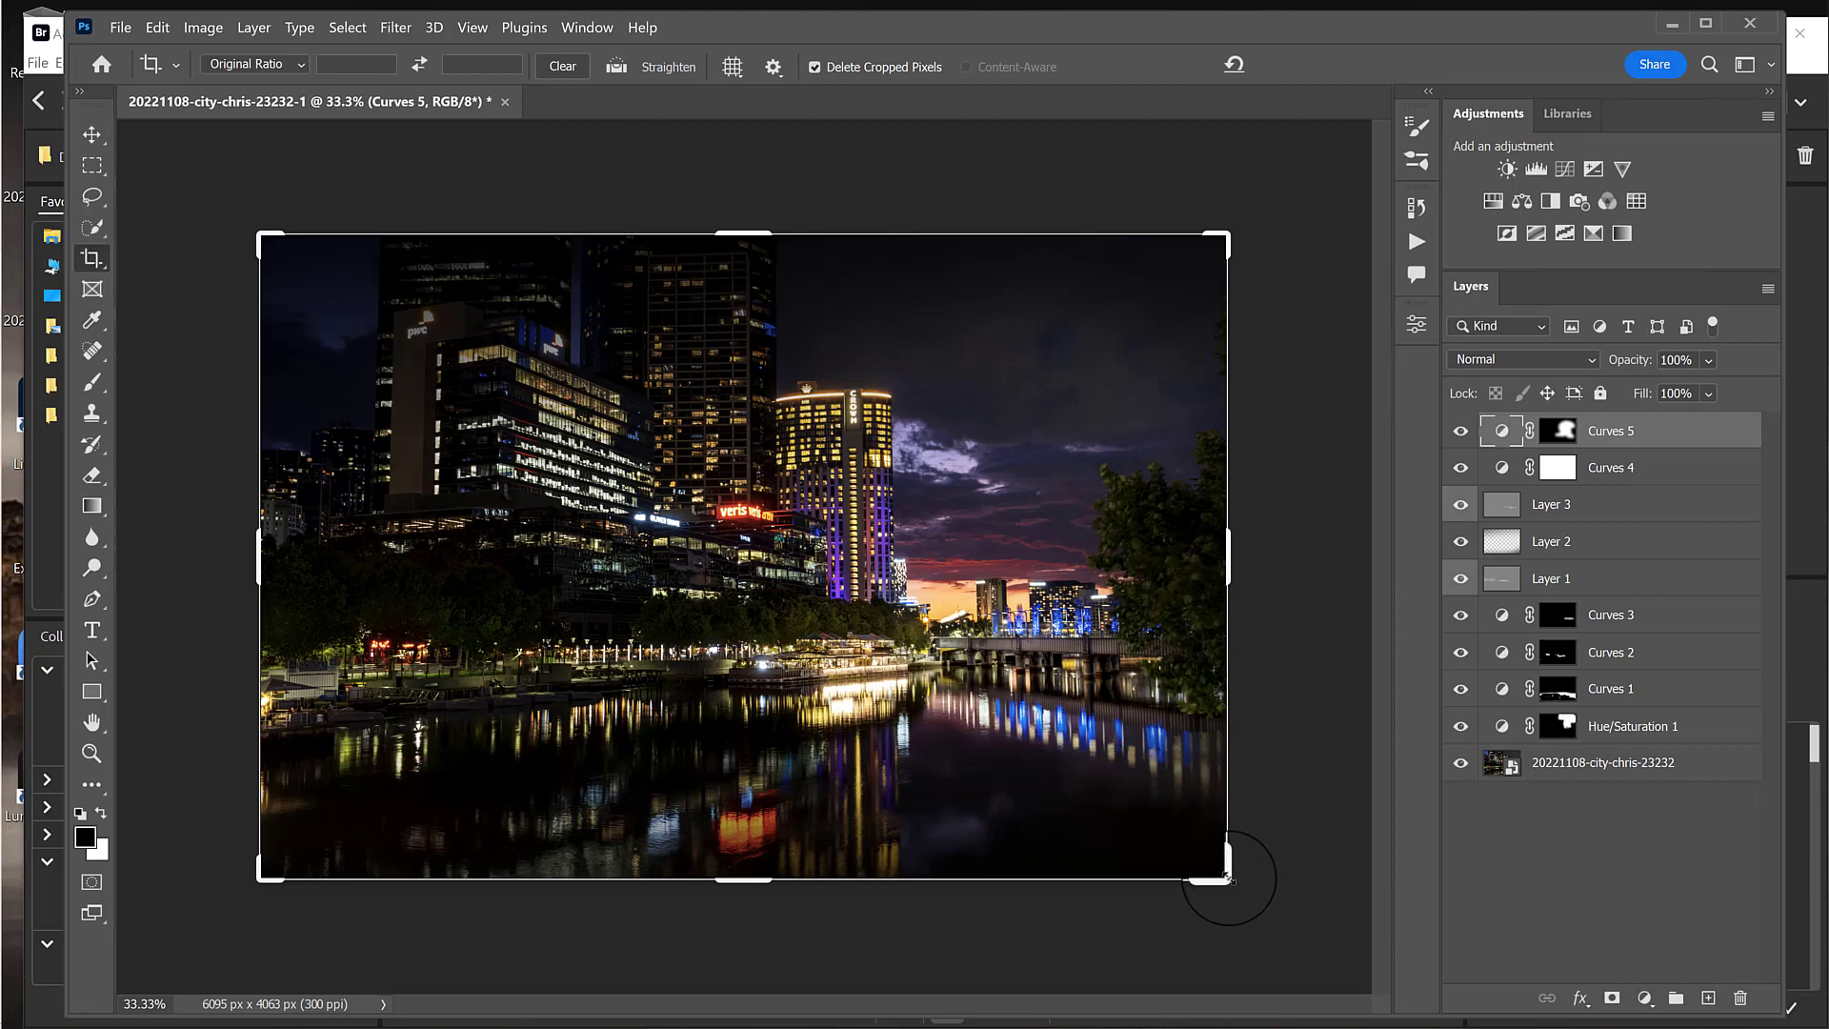
{"action": "left_click_drag", "start_coordinate": [1226, 872], "coordinate": [1162, 854]}
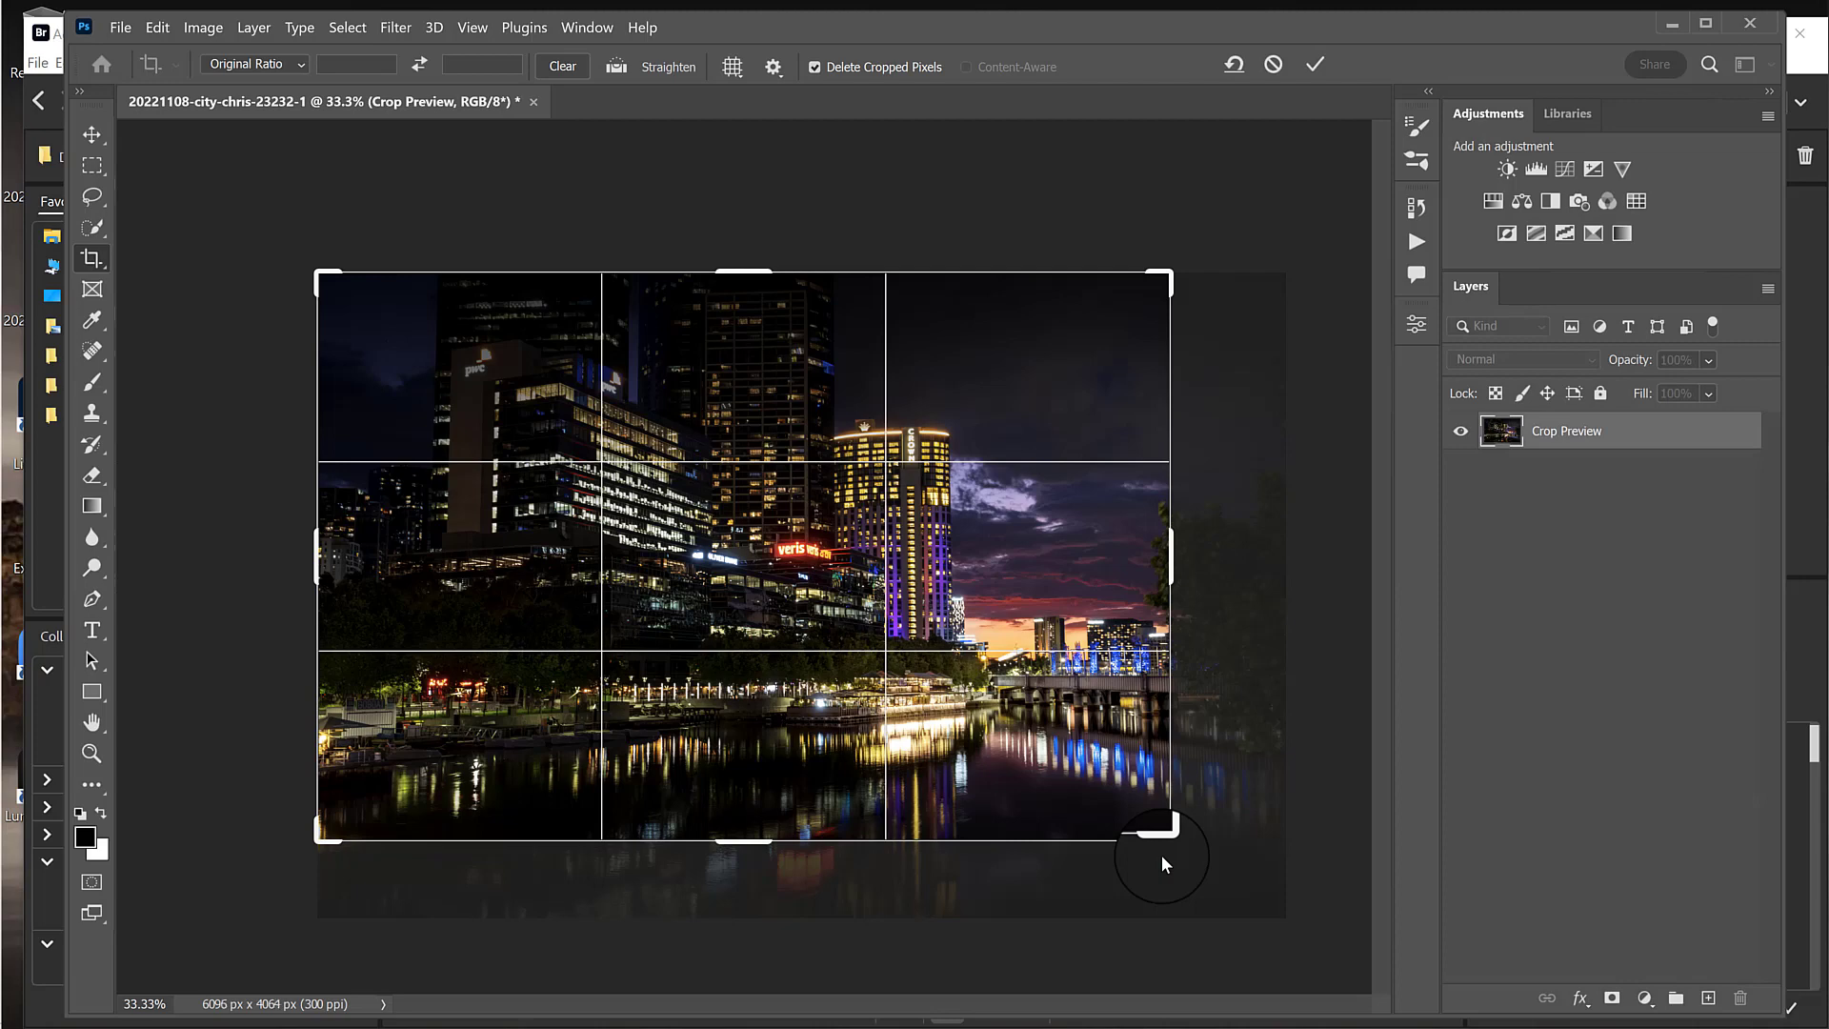
{"action": "left_click_drag", "start_coordinate": [318, 273], "coordinate": [443, 328]}
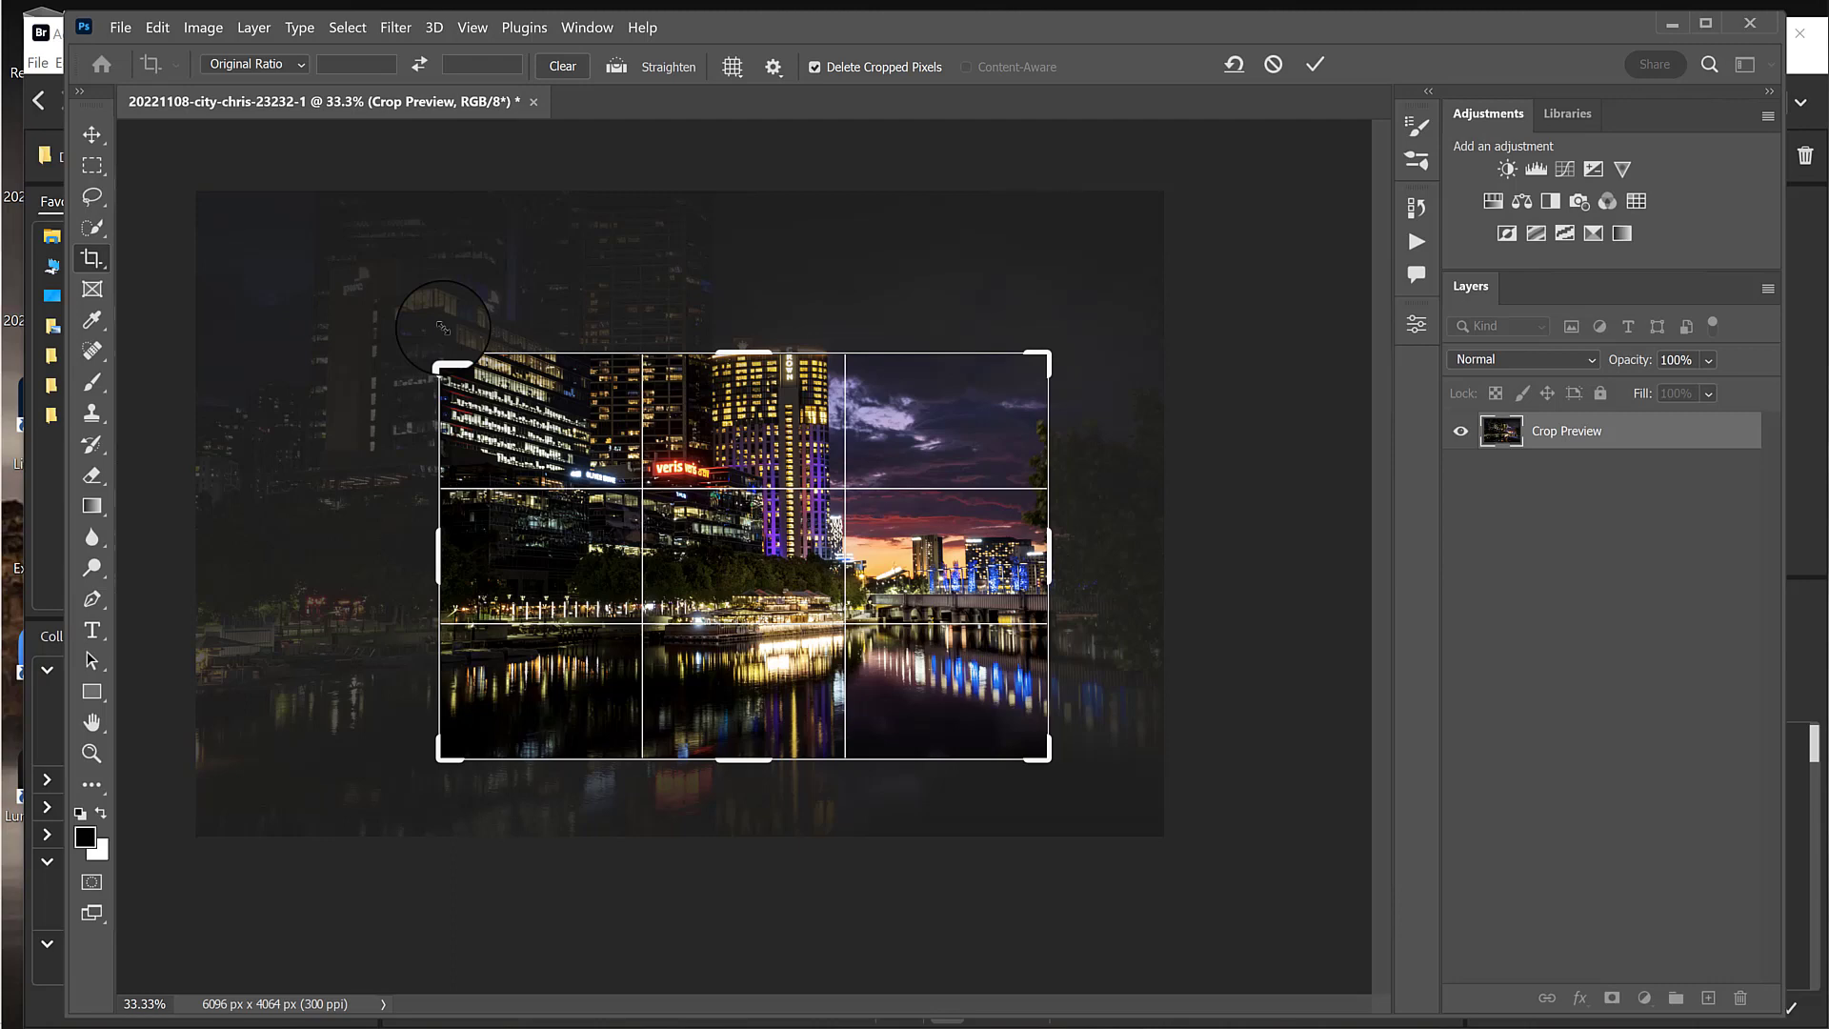
{"action": "left_click_drag", "start_coordinate": [962, 558], "coordinate": [958, 530]}
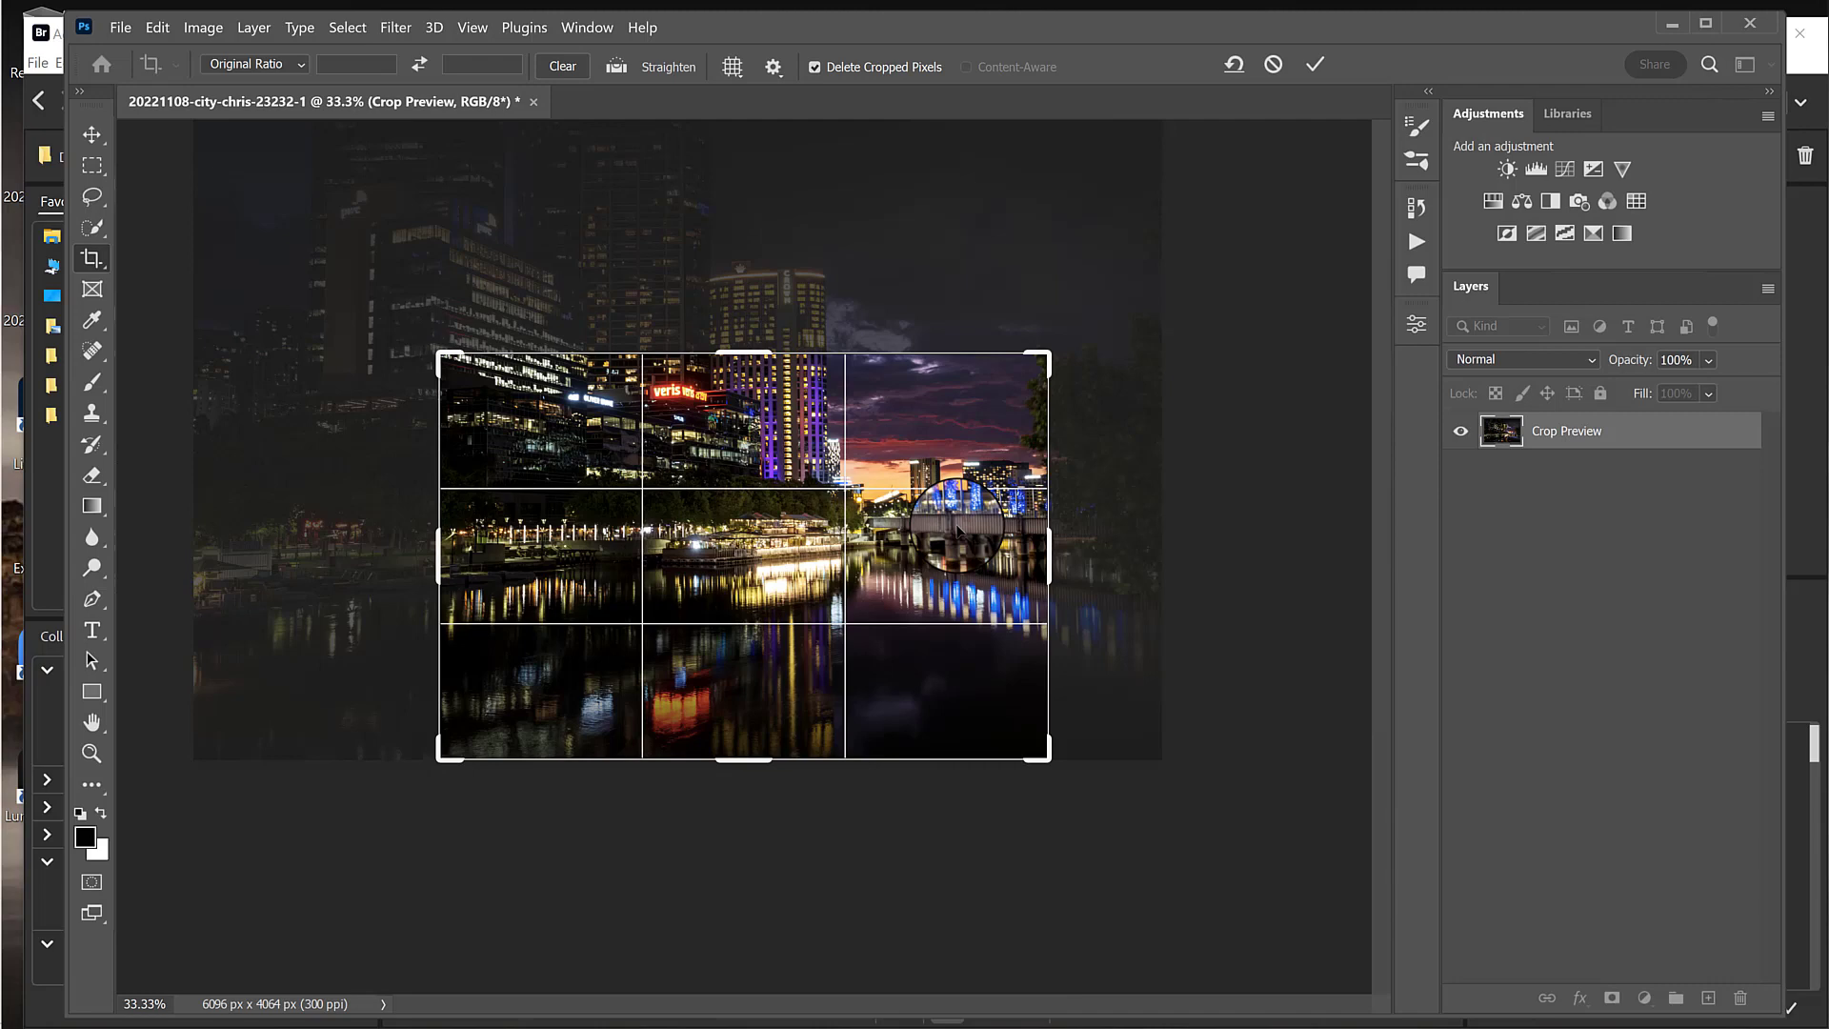
{"action": "key", "text": "Return"}
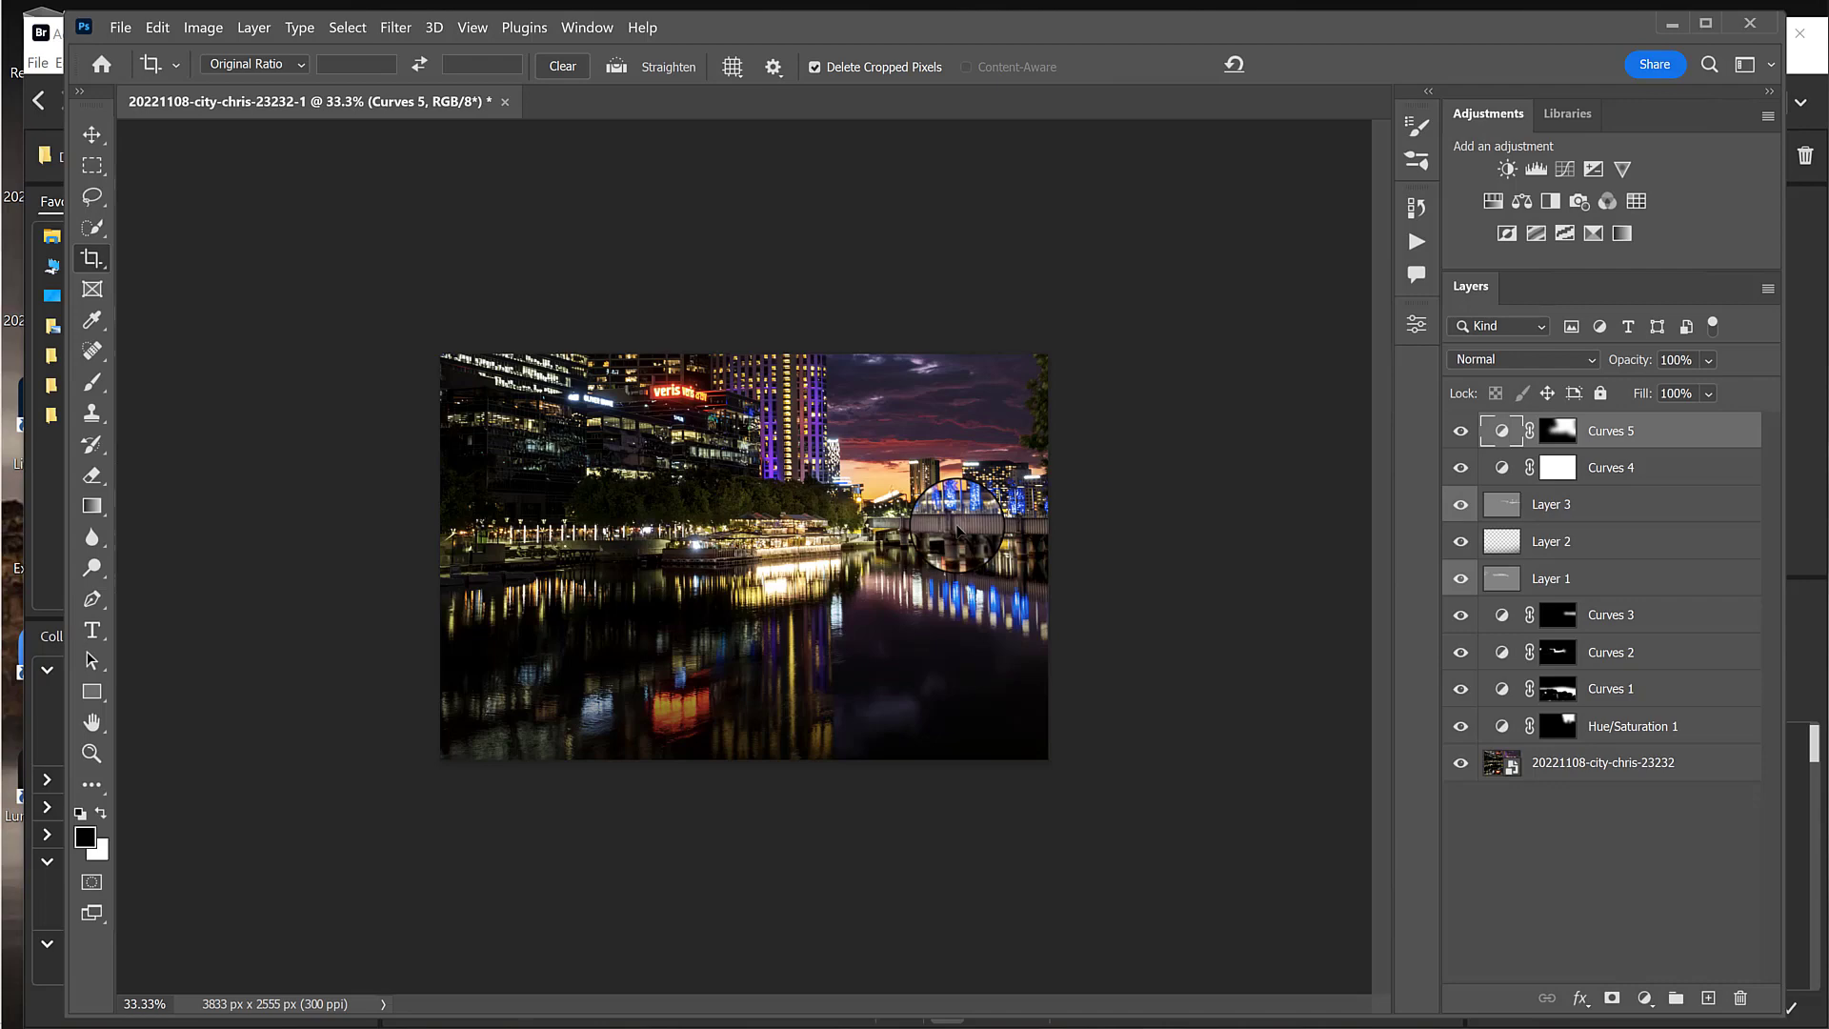
Step: On a new layer, darken the upper-left buildings with black-to-transparent linear gradients at 62% opacity, and give the layer a white mask
{"action": "key", "text": "ctrl+plus"}
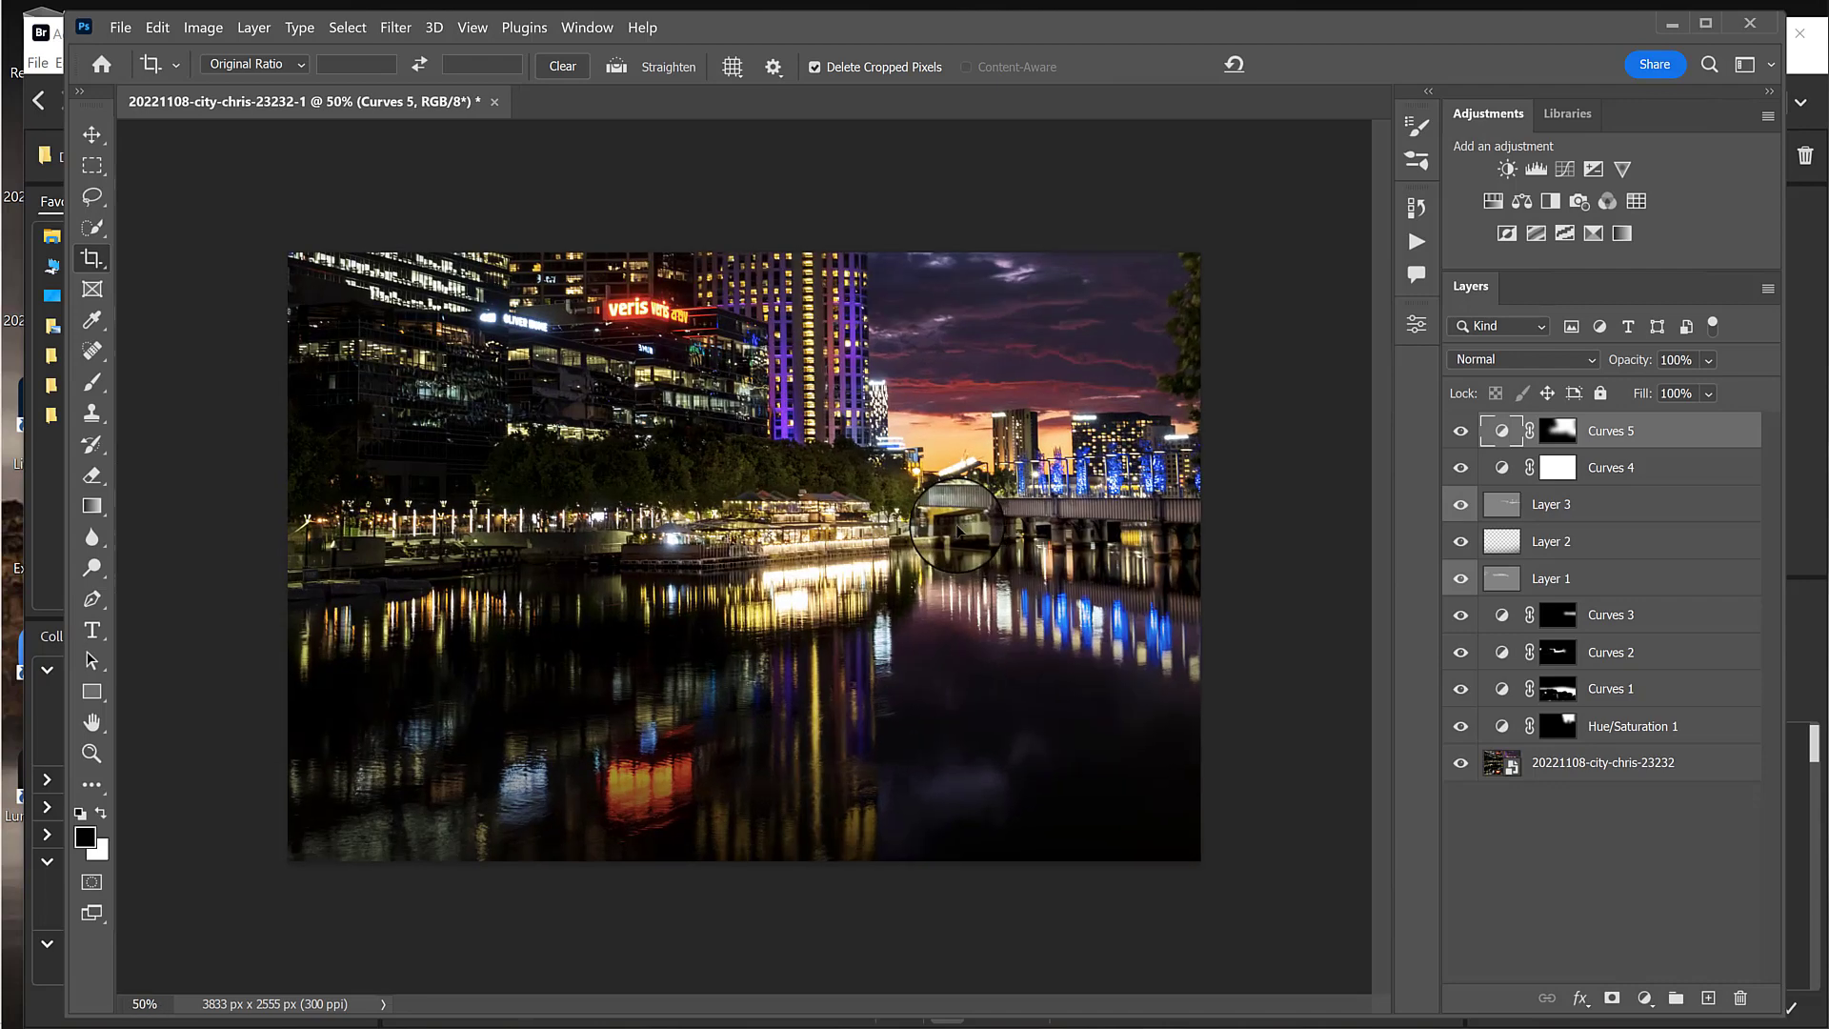
{"action": "key", "text": "ctrl+plus"}
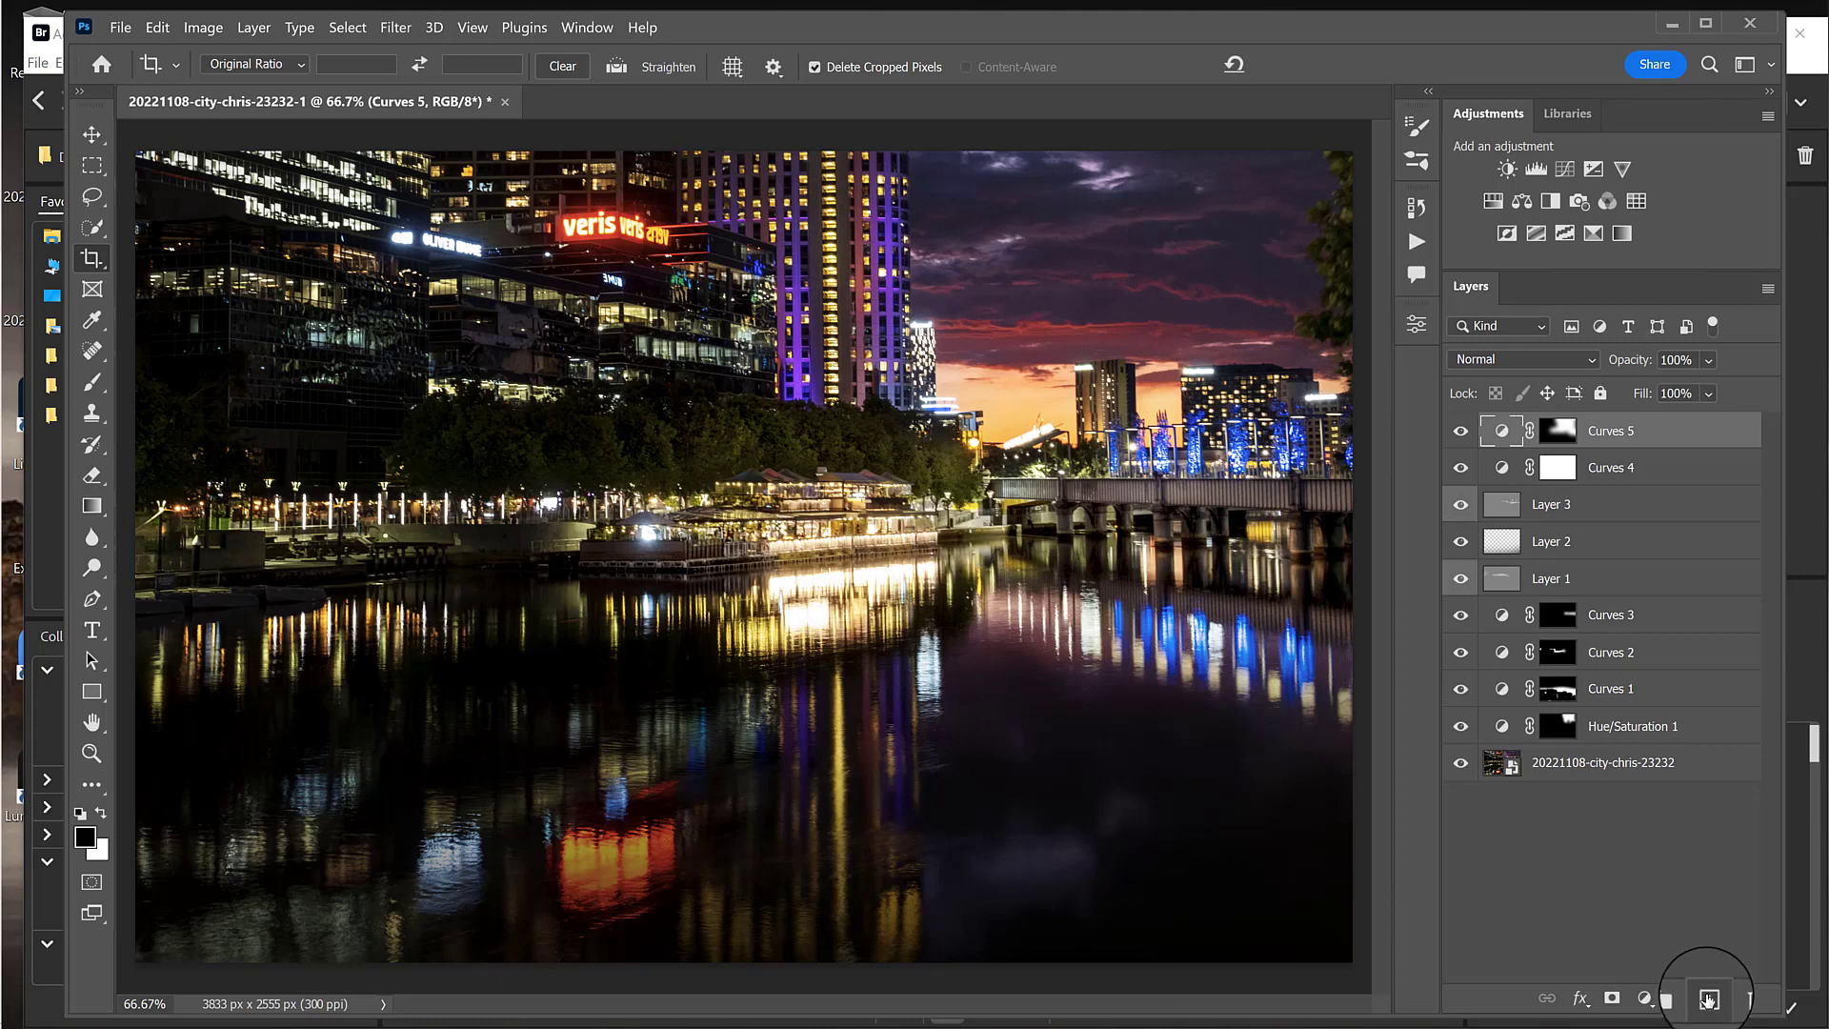
{"action": "left_click", "coordinate": [1708, 998]}
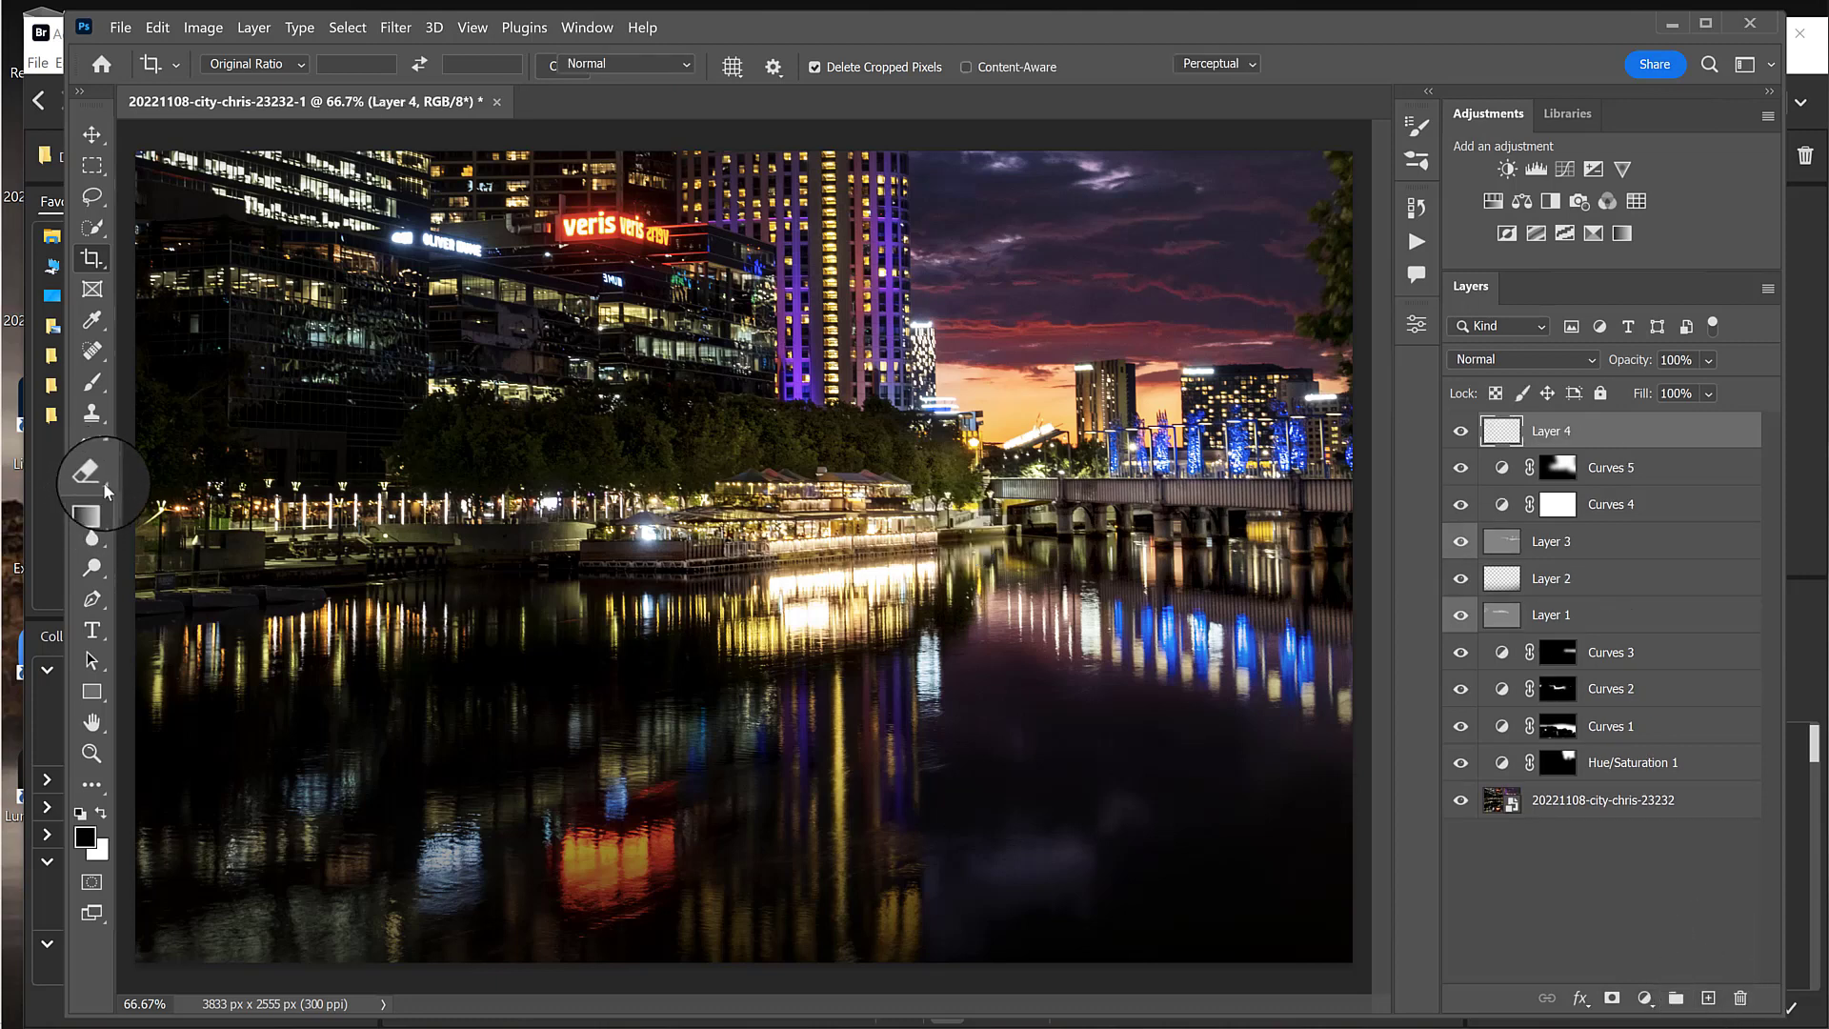
{"action": "left_click", "coordinate": [92, 507]}
{"action": "left_click_drag", "start_coordinate": [651, 138], "coordinate": [724, 706]}
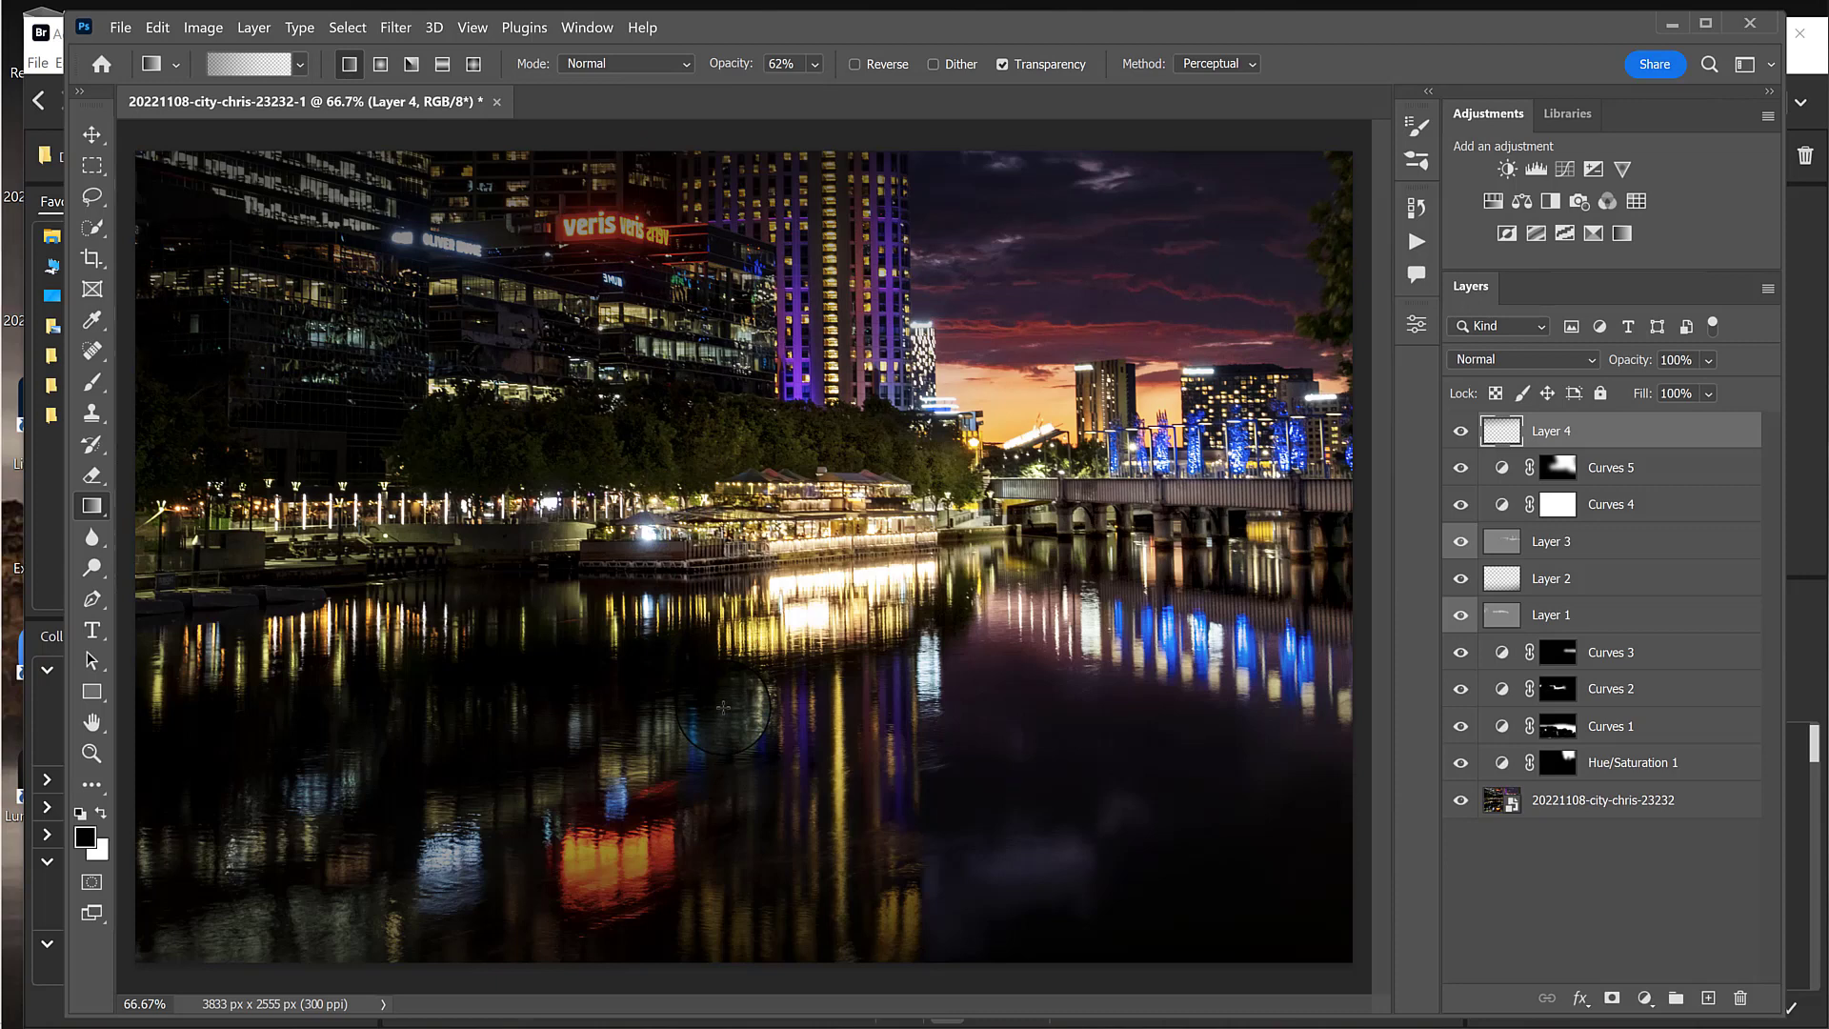
{"action": "left_click_drag", "start_coordinate": [145, 137], "coordinate": [362, 661]}
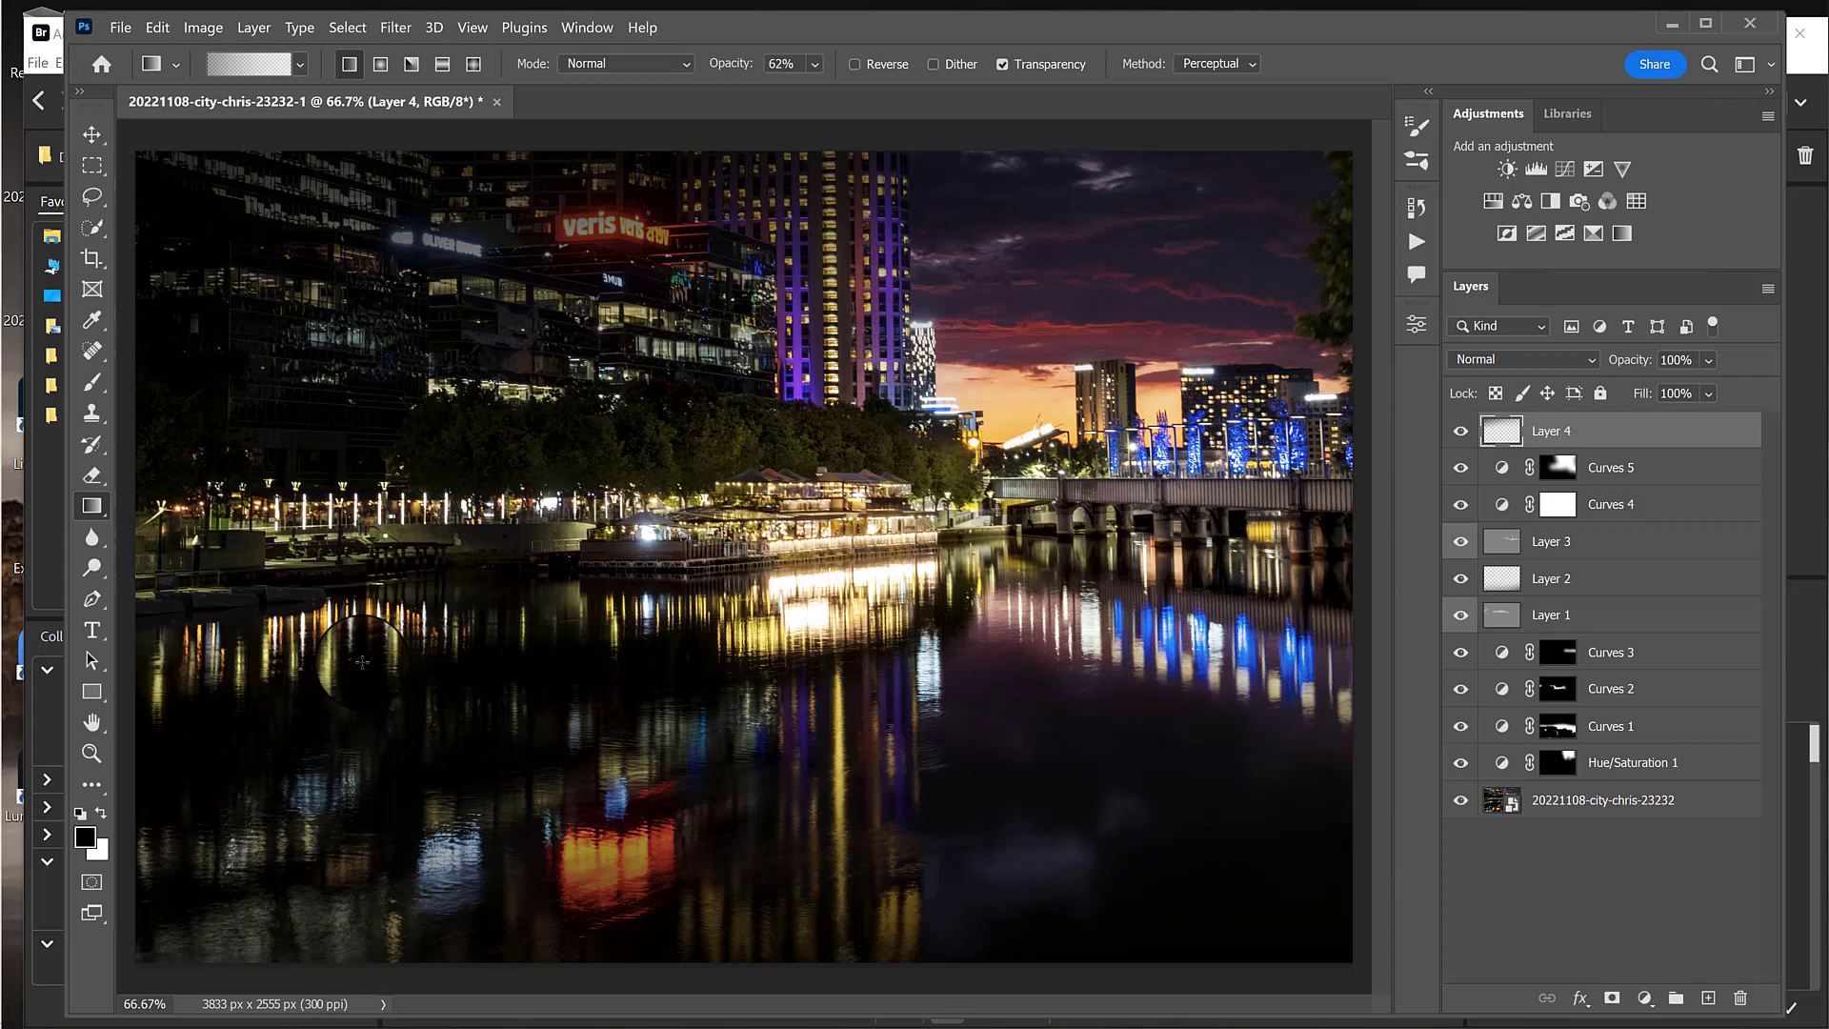
{"action": "left_click", "coordinate": [1611, 998]}
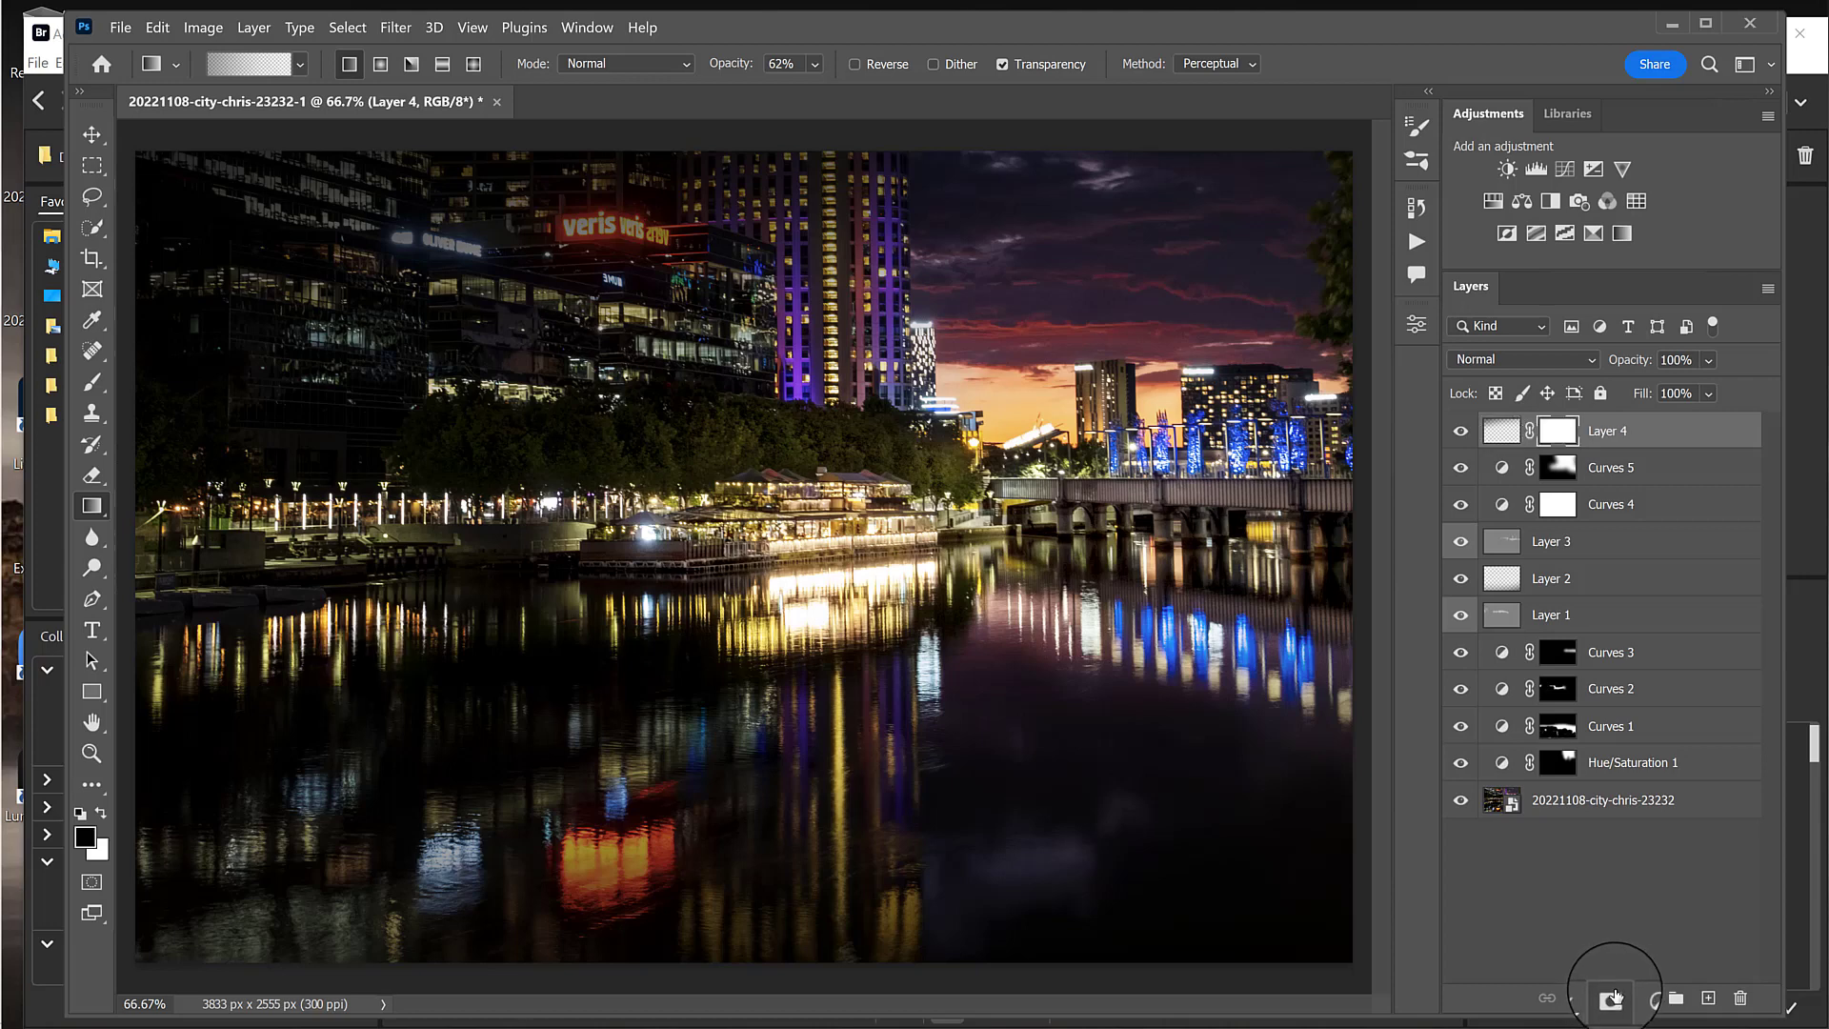
Step: Paint black on Layer 4's mask with a 40 px brush to remove the darkening from the purple-lit tower and the red rooftop sign
{"action": "left_click", "coordinate": [95, 371]}
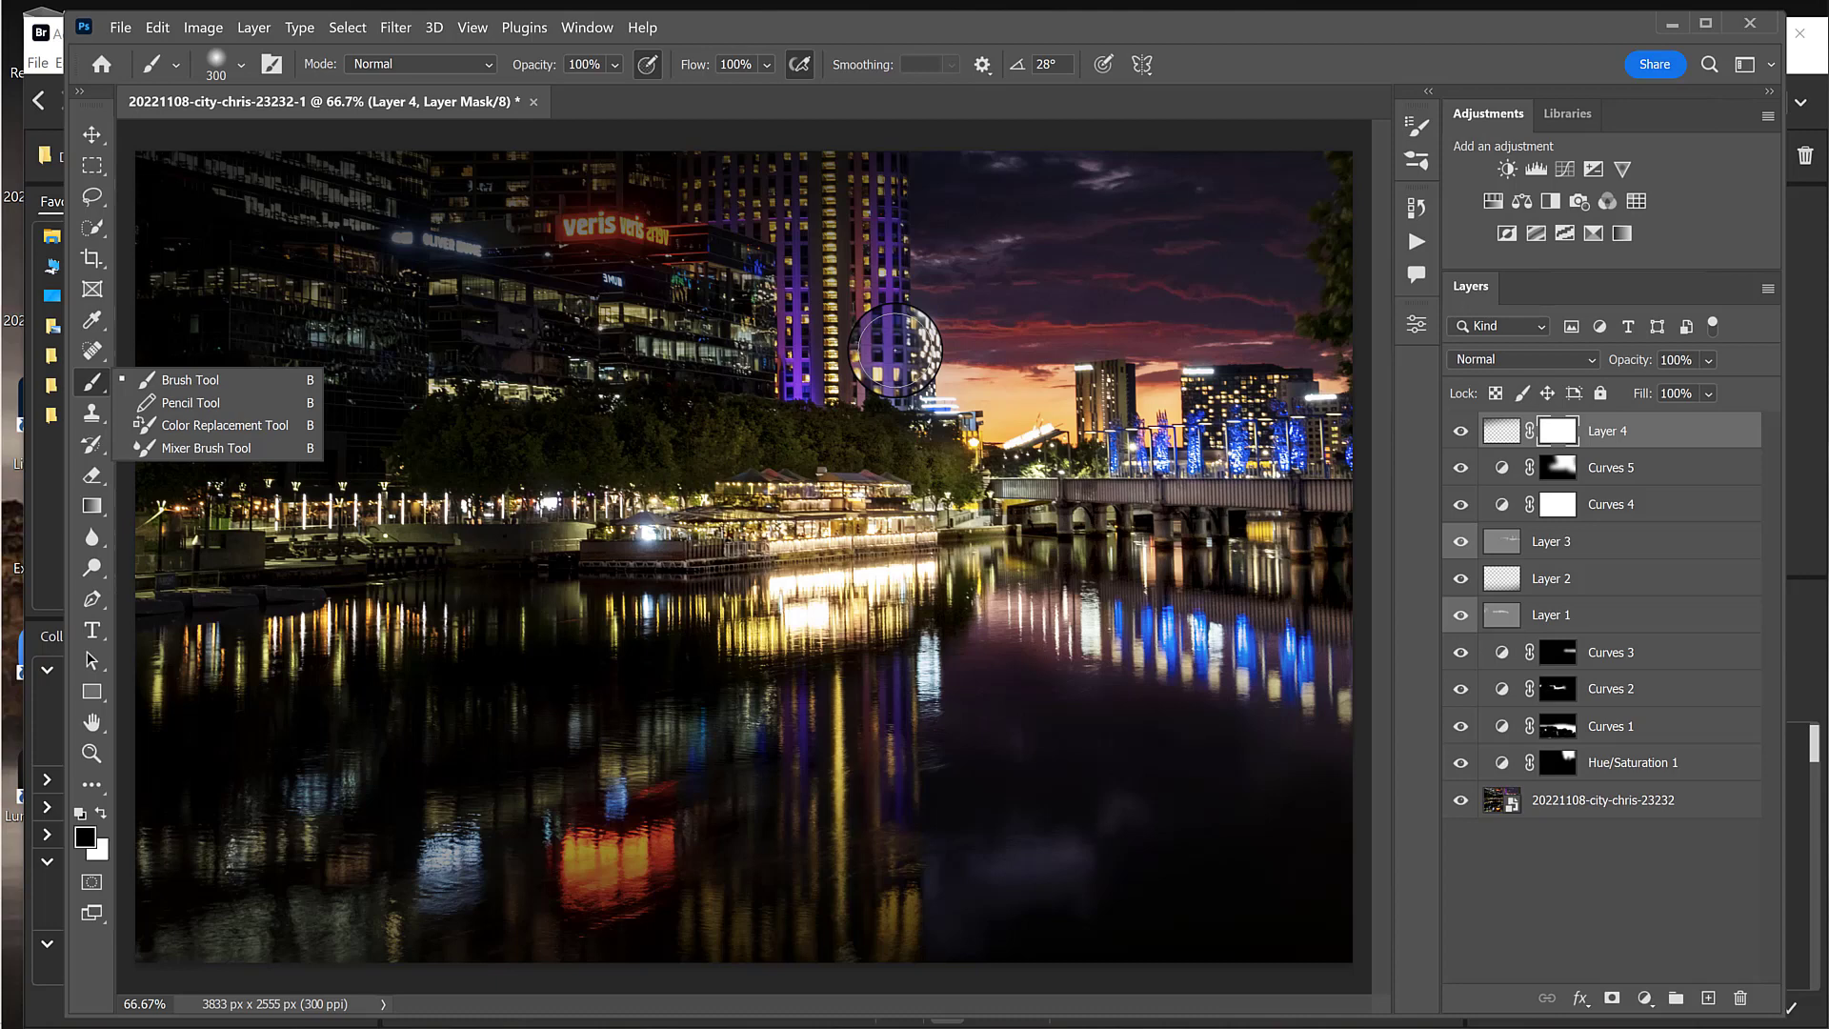
{"action": "left_click", "coordinate": [895, 349]}
{"action": "key", "text": "bracketleft"}
{"action": "key", "text": "bracketleft"}
{"action": "key", "text": "bracketleft"}
{"action": "key", "text": "bracketleft"}
{"action": "key", "text": "bracketleft"}
{"action": "key", "text": "bracketleft"}
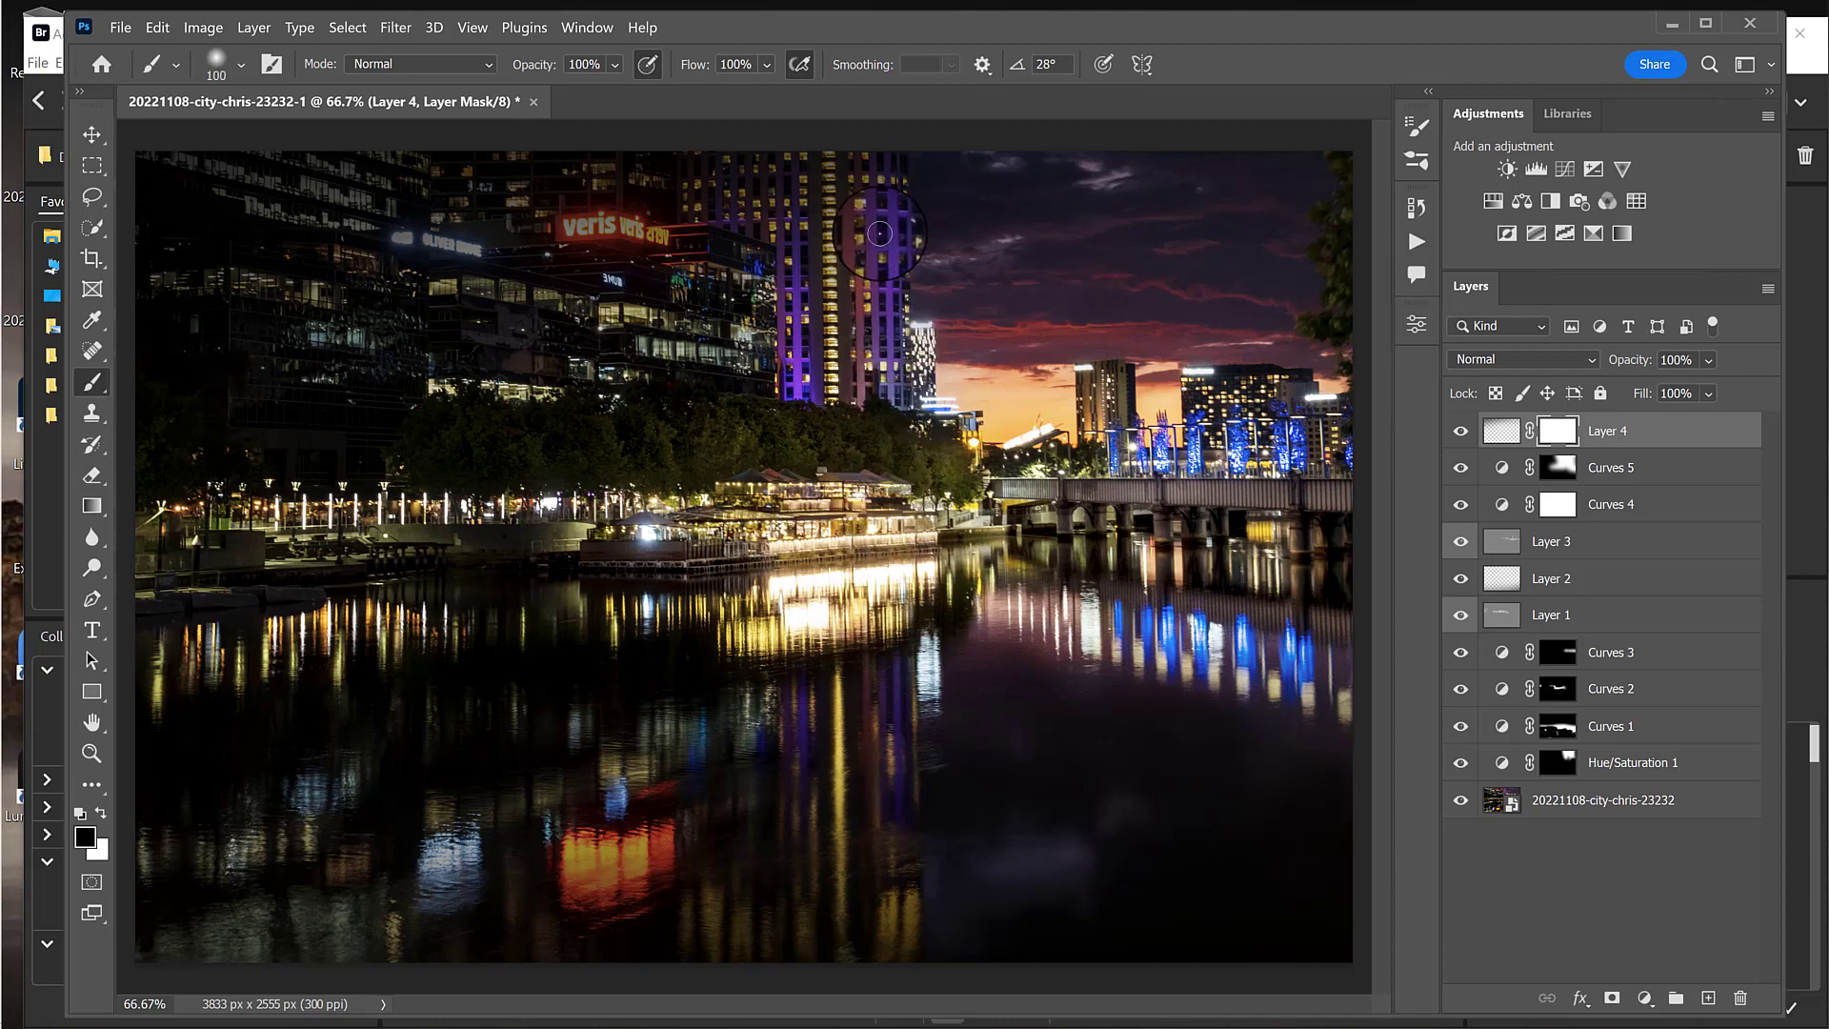
{"action": "key", "text": "bracketleft"}
{"action": "key", "text": "bracketleft"}
{"action": "key", "text": "bracketleft"}
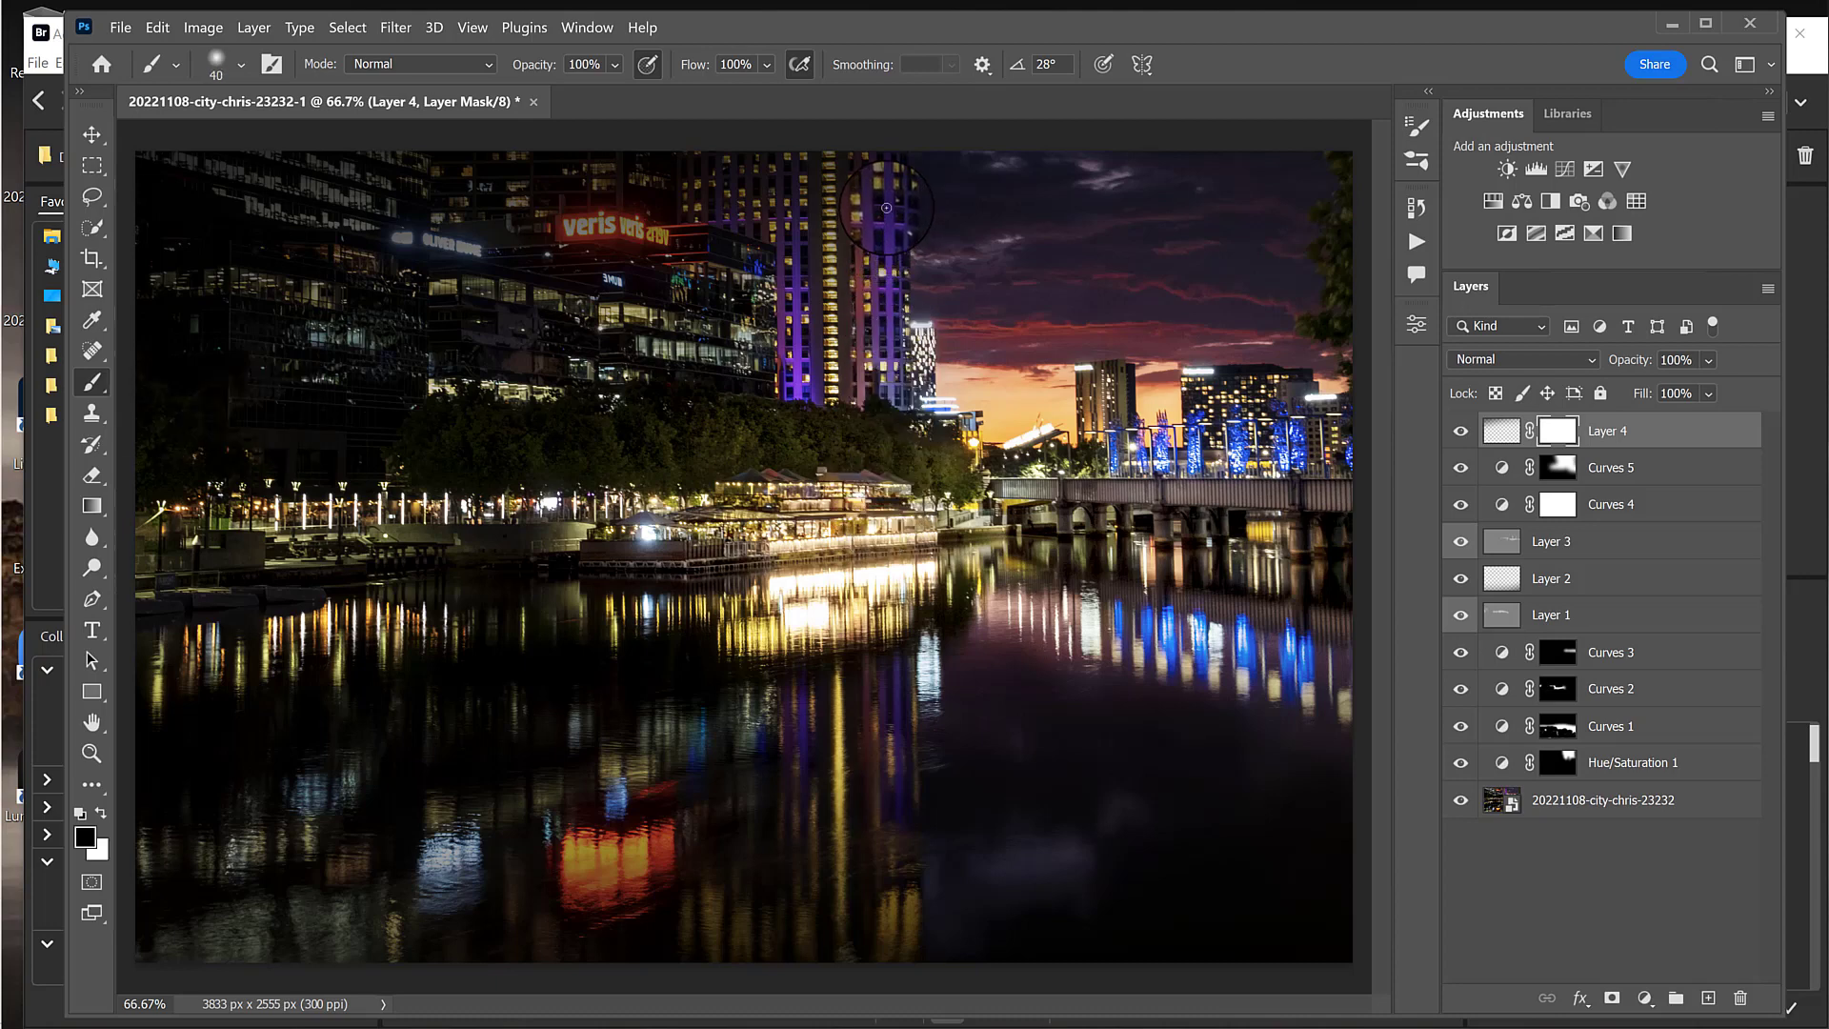
{"action": "left_click_drag", "start_coordinate": [887, 203], "coordinate": [898, 400]}
{"action": "left_click_drag", "start_coordinate": [875, 206], "coordinate": [881, 382]}
{"action": "left_click_drag", "start_coordinate": [865, 202], "coordinate": [863, 398]}
{"action": "left_click_drag", "start_coordinate": [829, 157], "coordinate": [832, 393]}
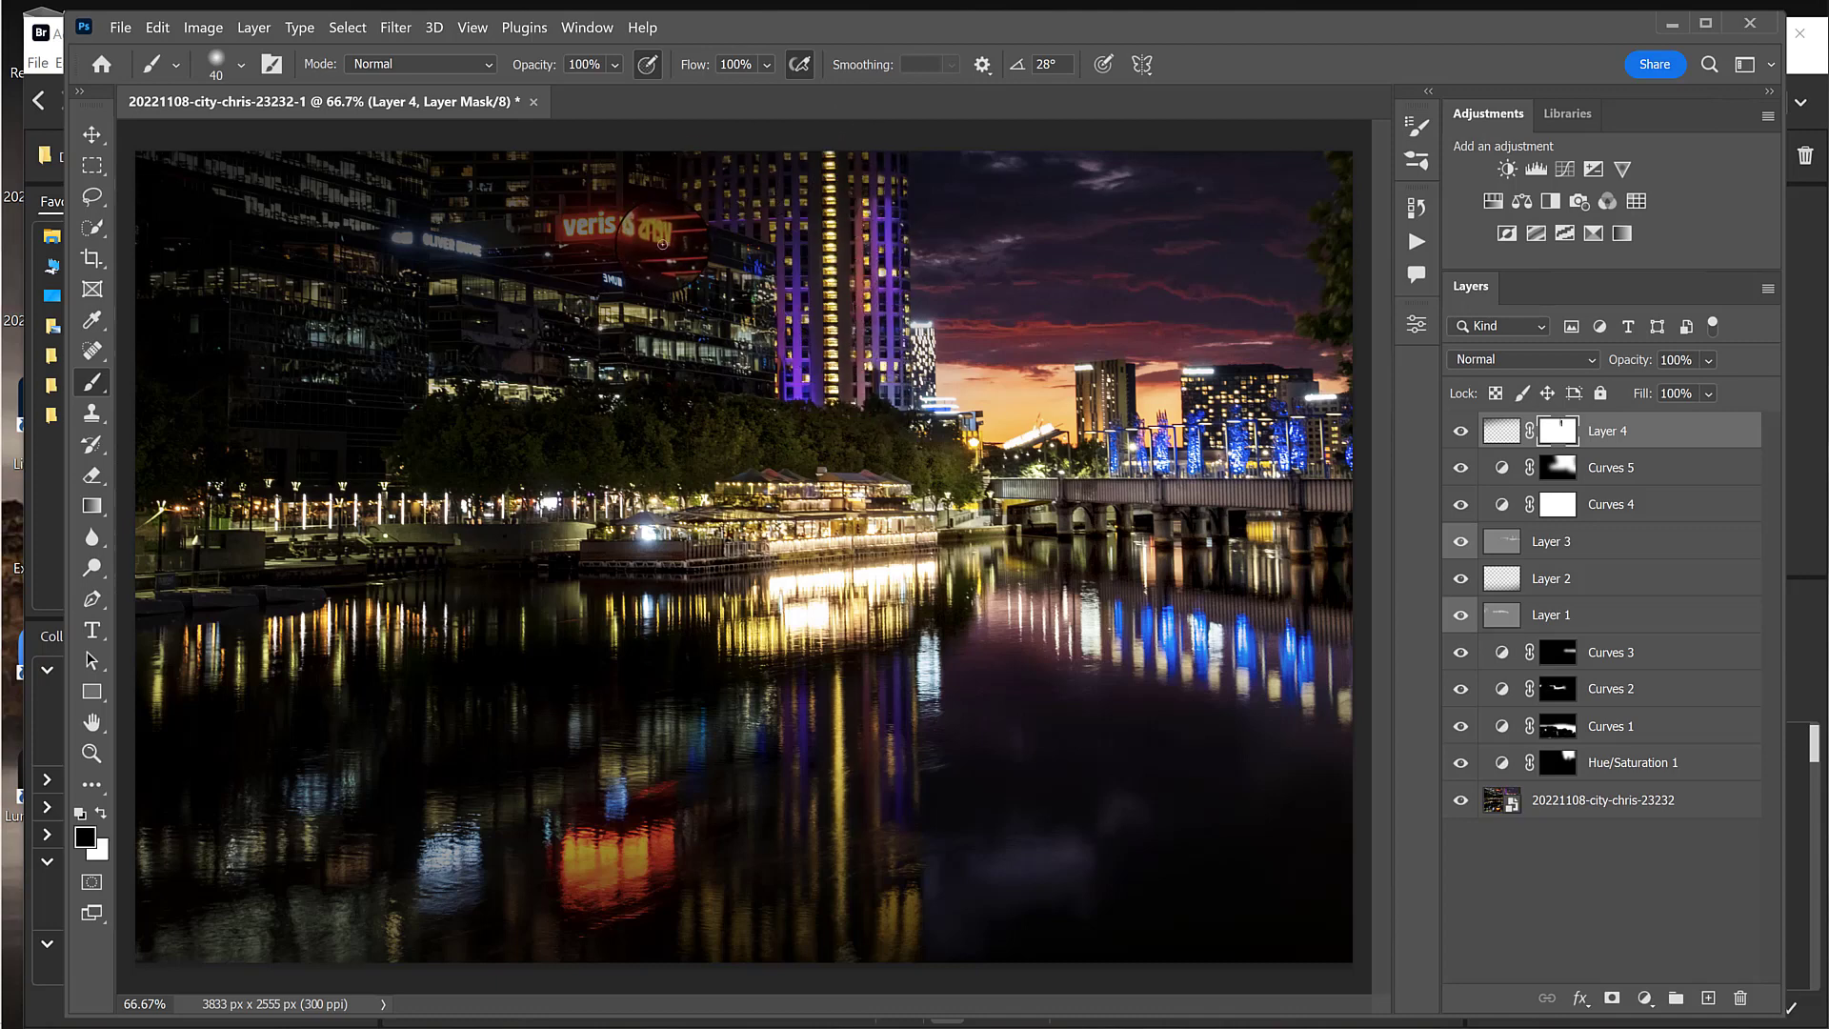
{"action": "mouse_move", "coordinate": [672, 246]}
{"action": "left_mouse_down"}
{"action": "mouse_move", "coordinate": [560, 221]}
{"action": "mouse_move", "coordinate": [664, 238]}
{"action": "mouse_move", "coordinate": [633, 243]}
{"action": "mouse_move", "coordinate": [638, 220]}
{"action": "mouse_move", "coordinate": [675, 234]}
{"action": "mouse_move", "coordinate": [632, 217]}
{"action": "mouse_move", "coordinate": [706, 229]}
{"action": "mouse_move", "coordinate": [657, 257]}
{"action": "mouse_move", "coordinate": [716, 261]}
{"action": "mouse_move", "coordinate": [780, 214]}
{"action": "mouse_move", "coordinate": [788, 370]}
{"action": "mouse_move", "coordinate": [800, 222]}
{"action": "mouse_move", "coordinate": [810, 406]}
{"action": "mouse_move", "coordinate": [823, 250]}
{"action": "left_mouse_up"}
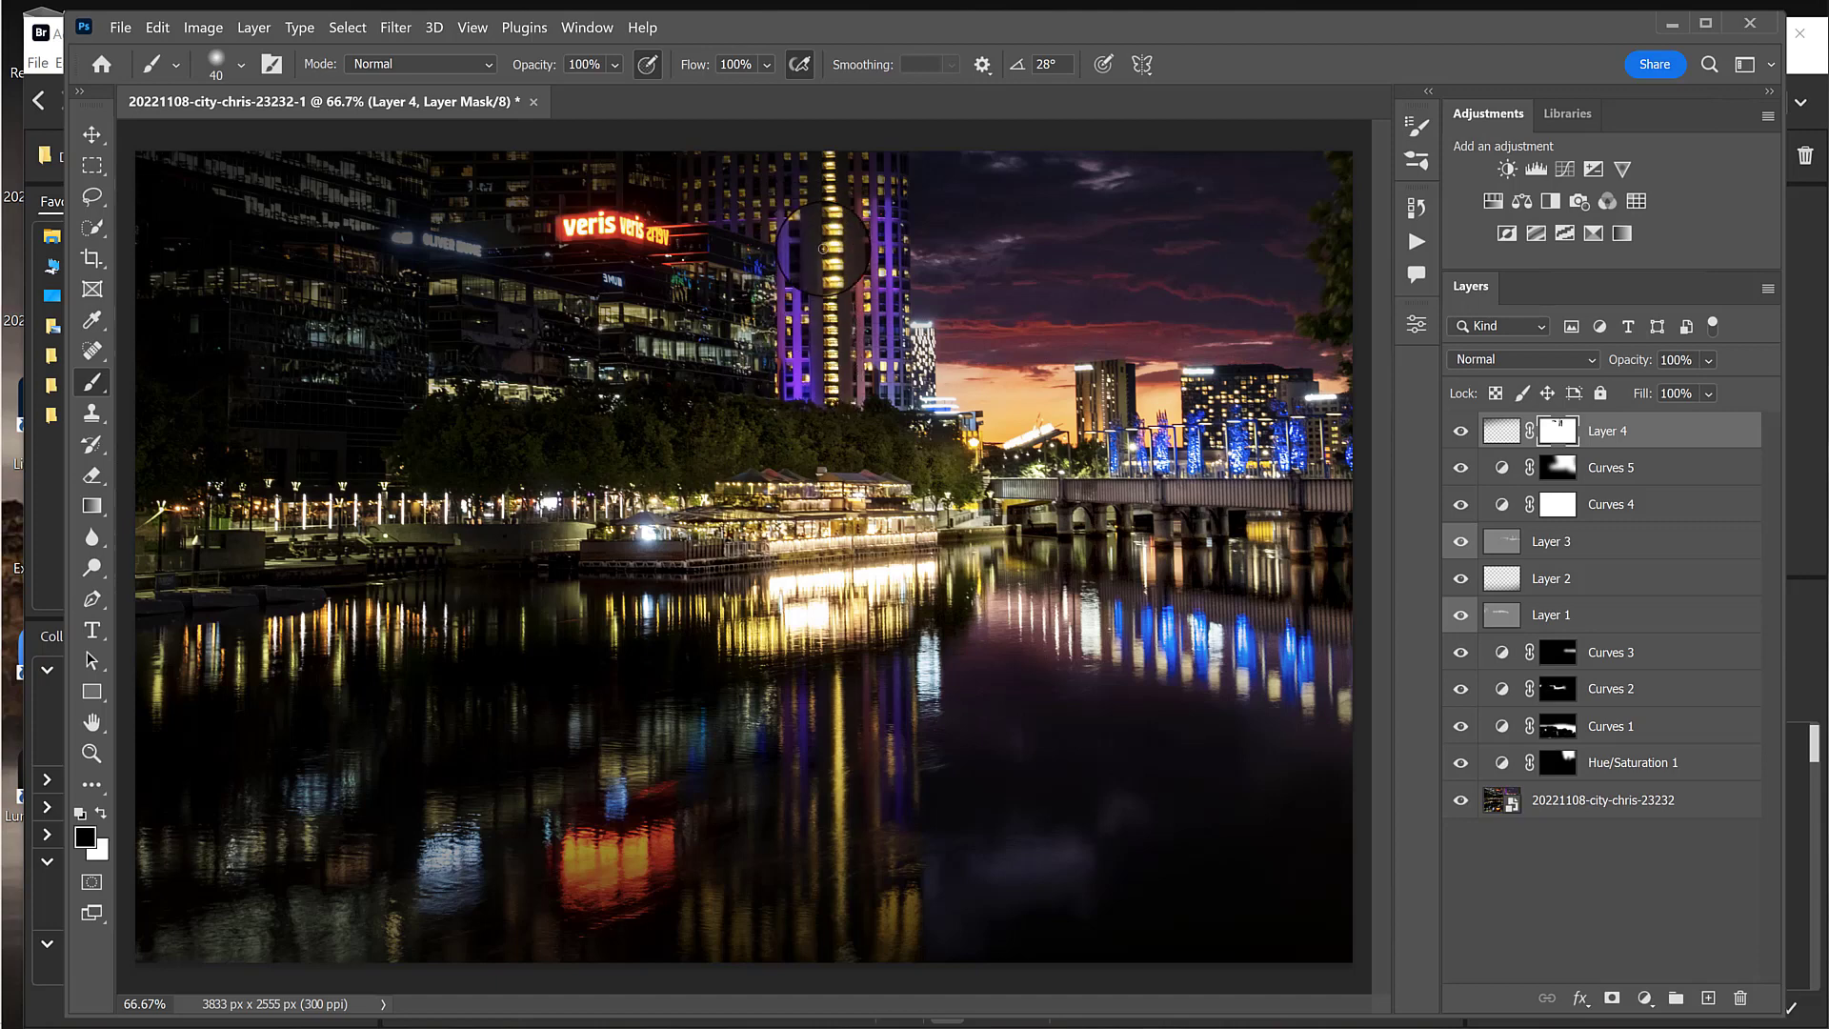
{"action": "mouse_move", "coordinate": [926, 343]}
{"action": "left_mouse_down"}
{"action": "mouse_move", "coordinate": [886, 211]}
{"action": "mouse_move", "coordinate": [900, 200]}
{"action": "mouse_move", "coordinate": [888, 251]}
{"action": "mouse_move", "coordinate": [863, 231]}
{"action": "mouse_move", "coordinate": [852, 375]}
{"action": "mouse_move", "coordinate": [841, 212]}
{"action": "mouse_move", "coordinate": [841, 395]}
{"action": "mouse_move", "coordinate": [842, 242]}
{"action": "mouse_move", "coordinate": [824, 365]}
{"action": "mouse_move", "coordinate": [809, 236]}
{"action": "mouse_move", "coordinate": [812, 394]}
{"action": "mouse_move", "coordinate": [788, 259]}
{"action": "mouse_move", "coordinate": [788, 389]}
{"action": "left_mouse_up"}
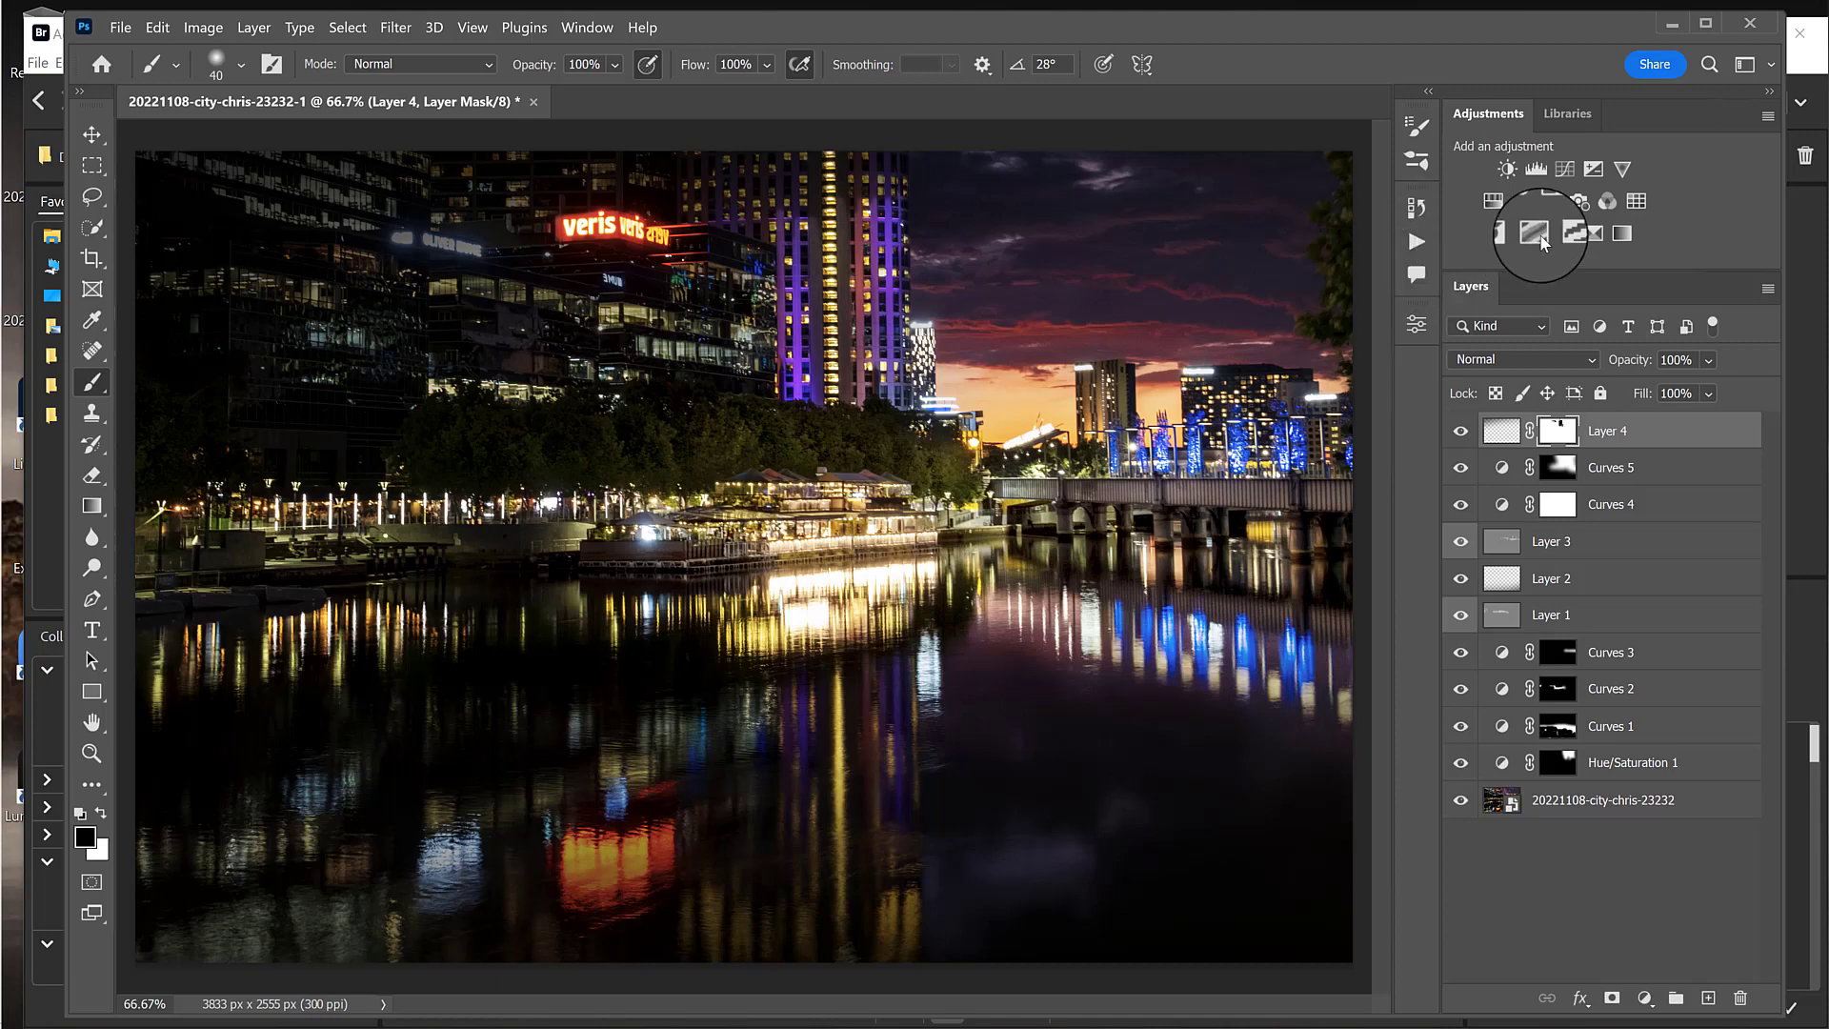
Step: Run the burning action and burn the brightly lit waterfront edge of the riverside restaurant at 38% midtone exposure
{"action": "left_click", "coordinate": [1415, 248]}
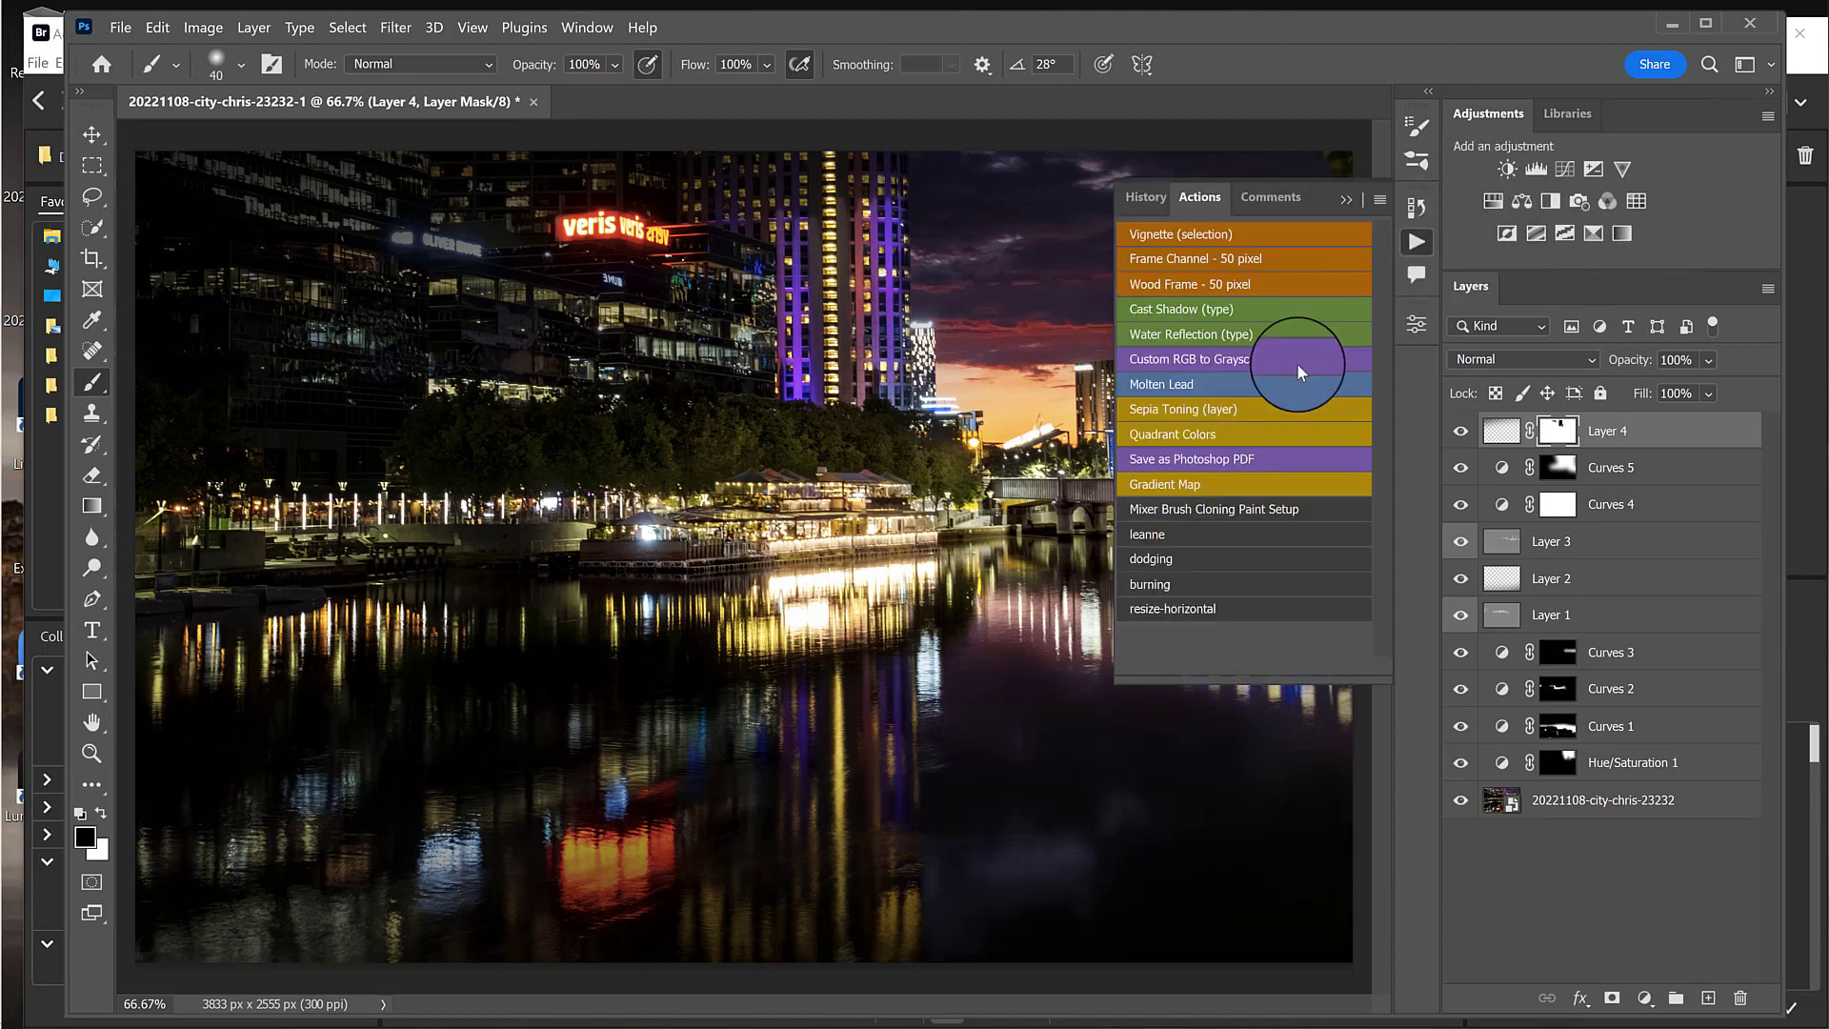
{"action": "left_click", "coordinate": [1152, 590]}
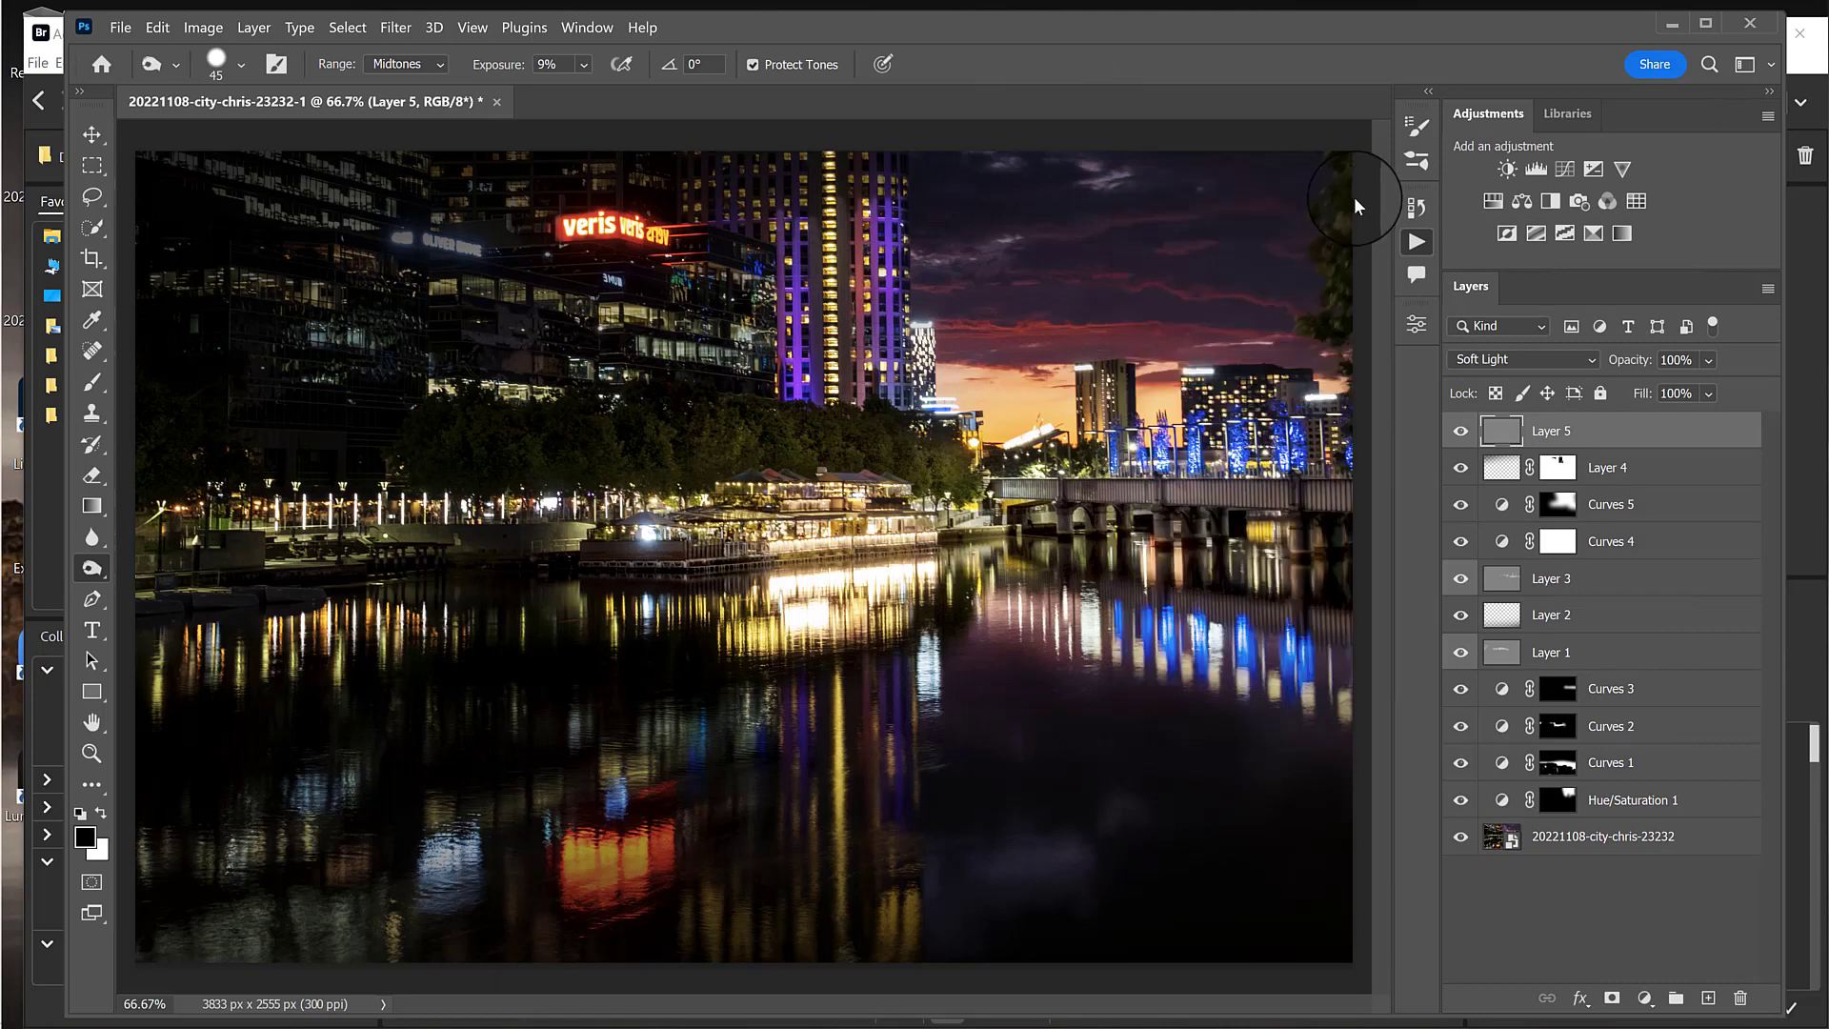
{"action": "left_click", "coordinate": [1345, 200]}
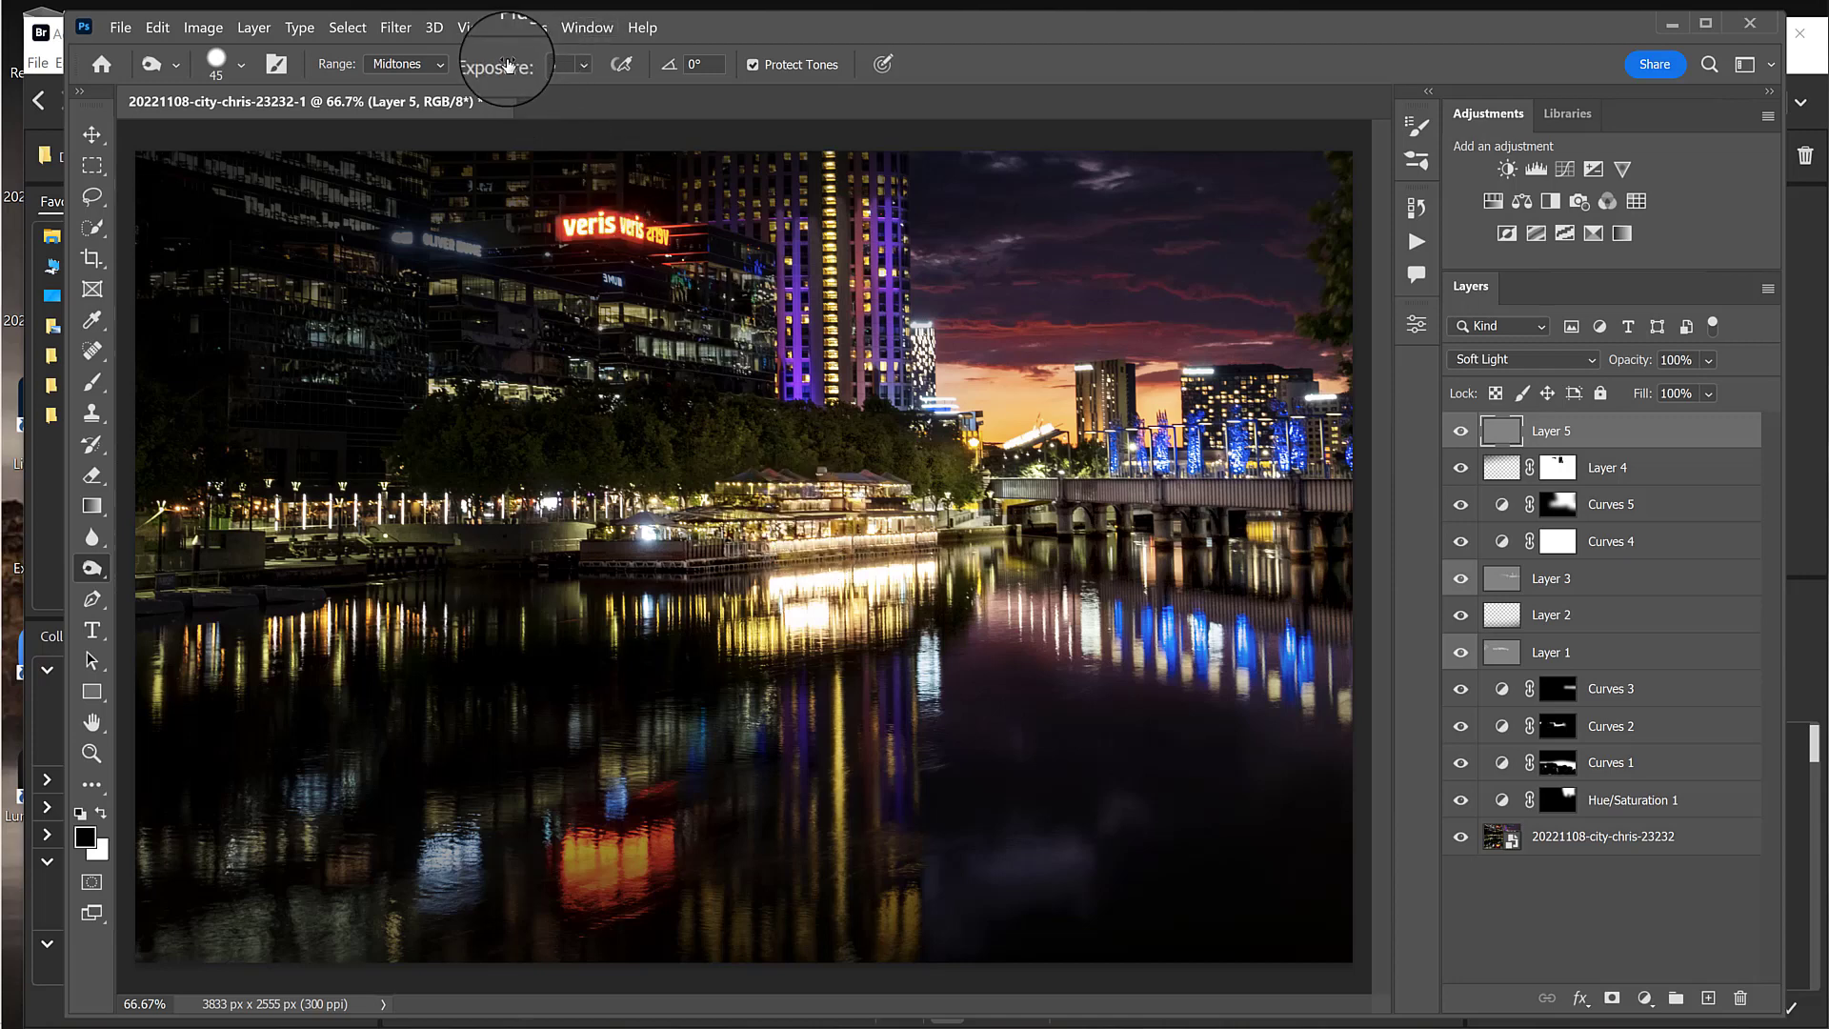
{"action": "left_click_drag", "start_coordinate": [492, 74], "coordinate": [506, 63]}
{"action": "mouse_move", "coordinate": [771, 536]}
{"action": "left_mouse_down"}
{"action": "mouse_move", "coordinate": [856, 530]}
{"action": "mouse_move", "coordinate": [768, 547]}
{"action": "mouse_move", "coordinate": [949, 518]}
{"action": "mouse_move", "coordinate": [750, 545]}
{"action": "mouse_move", "coordinate": [737, 536]}
{"action": "mouse_move", "coordinate": [942, 522]}
{"action": "mouse_move", "coordinate": [658, 531]}
{"action": "mouse_move", "coordinate": [887, 497]}
{"action": "mouse_move", "coordinate": [867, 502]}
{"action": "mouse_move", "coordinate": [962, 524]}
{"action": "left_mouse_up"}
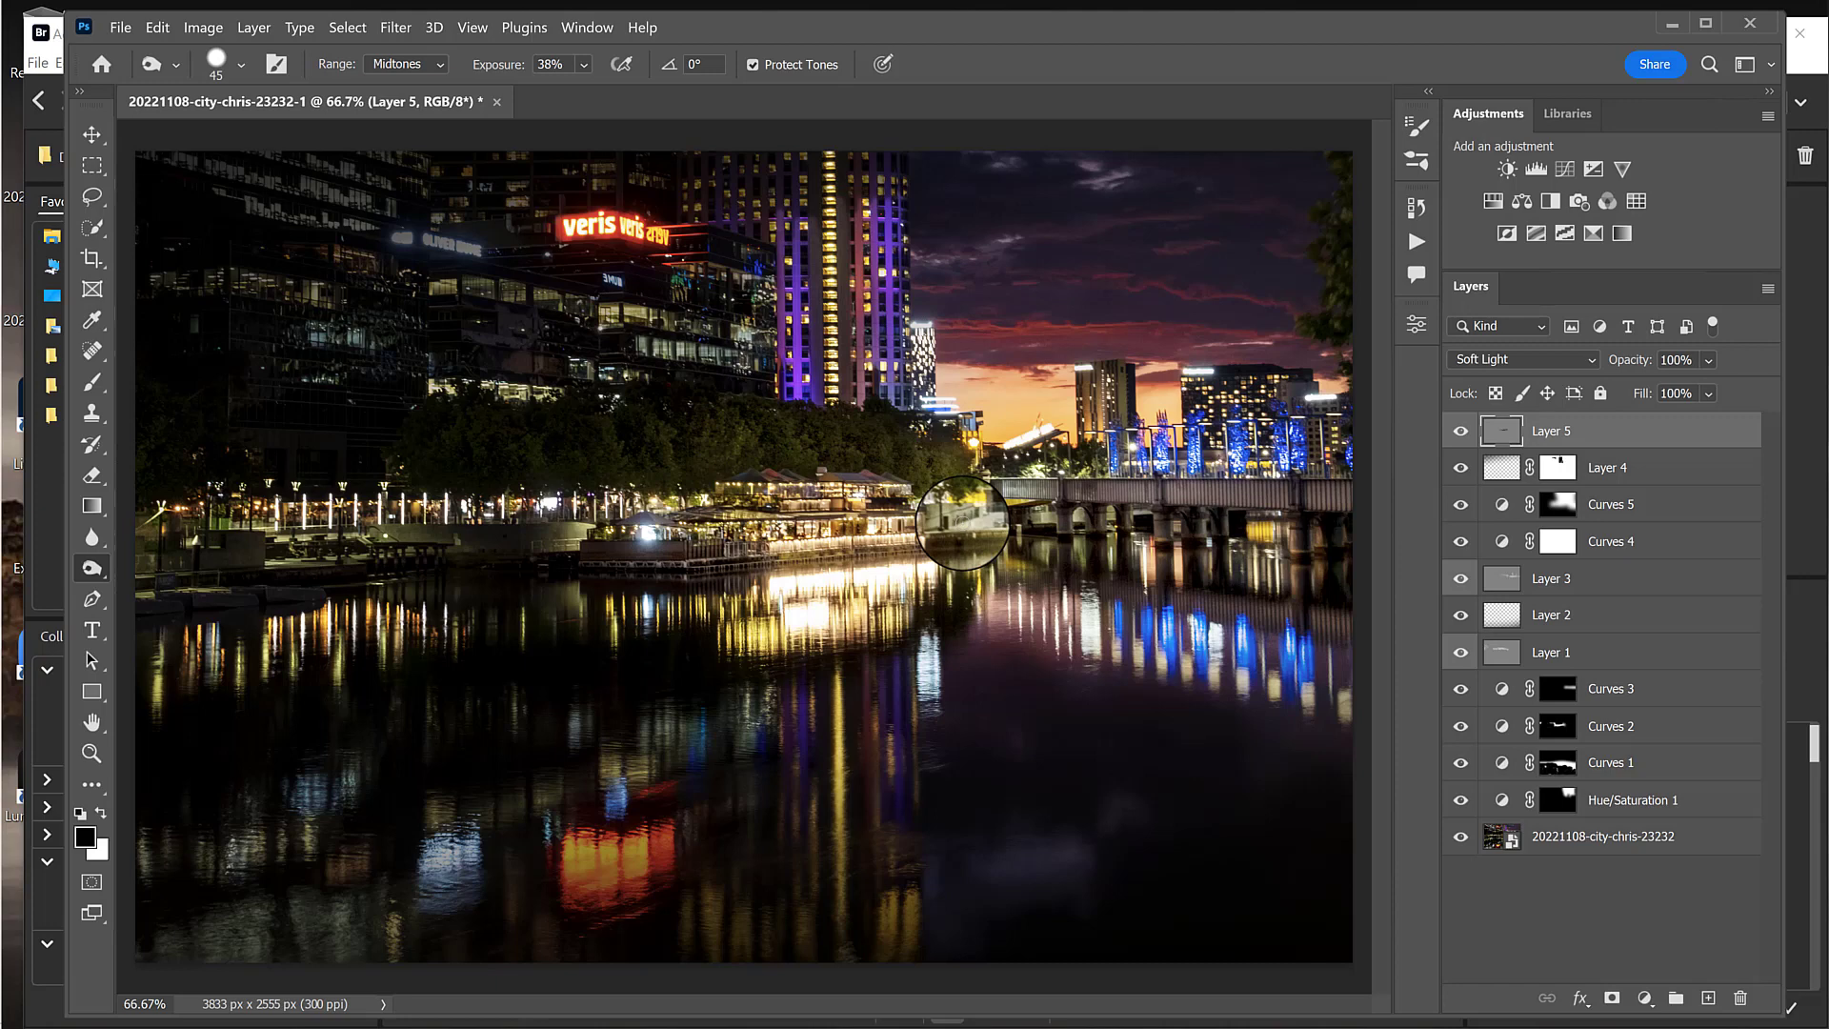
Step: Lasso the lit riverside restaurant and feather the selection by 200 pixels
{"action": "left_click", "coordinate": [95, 197]}
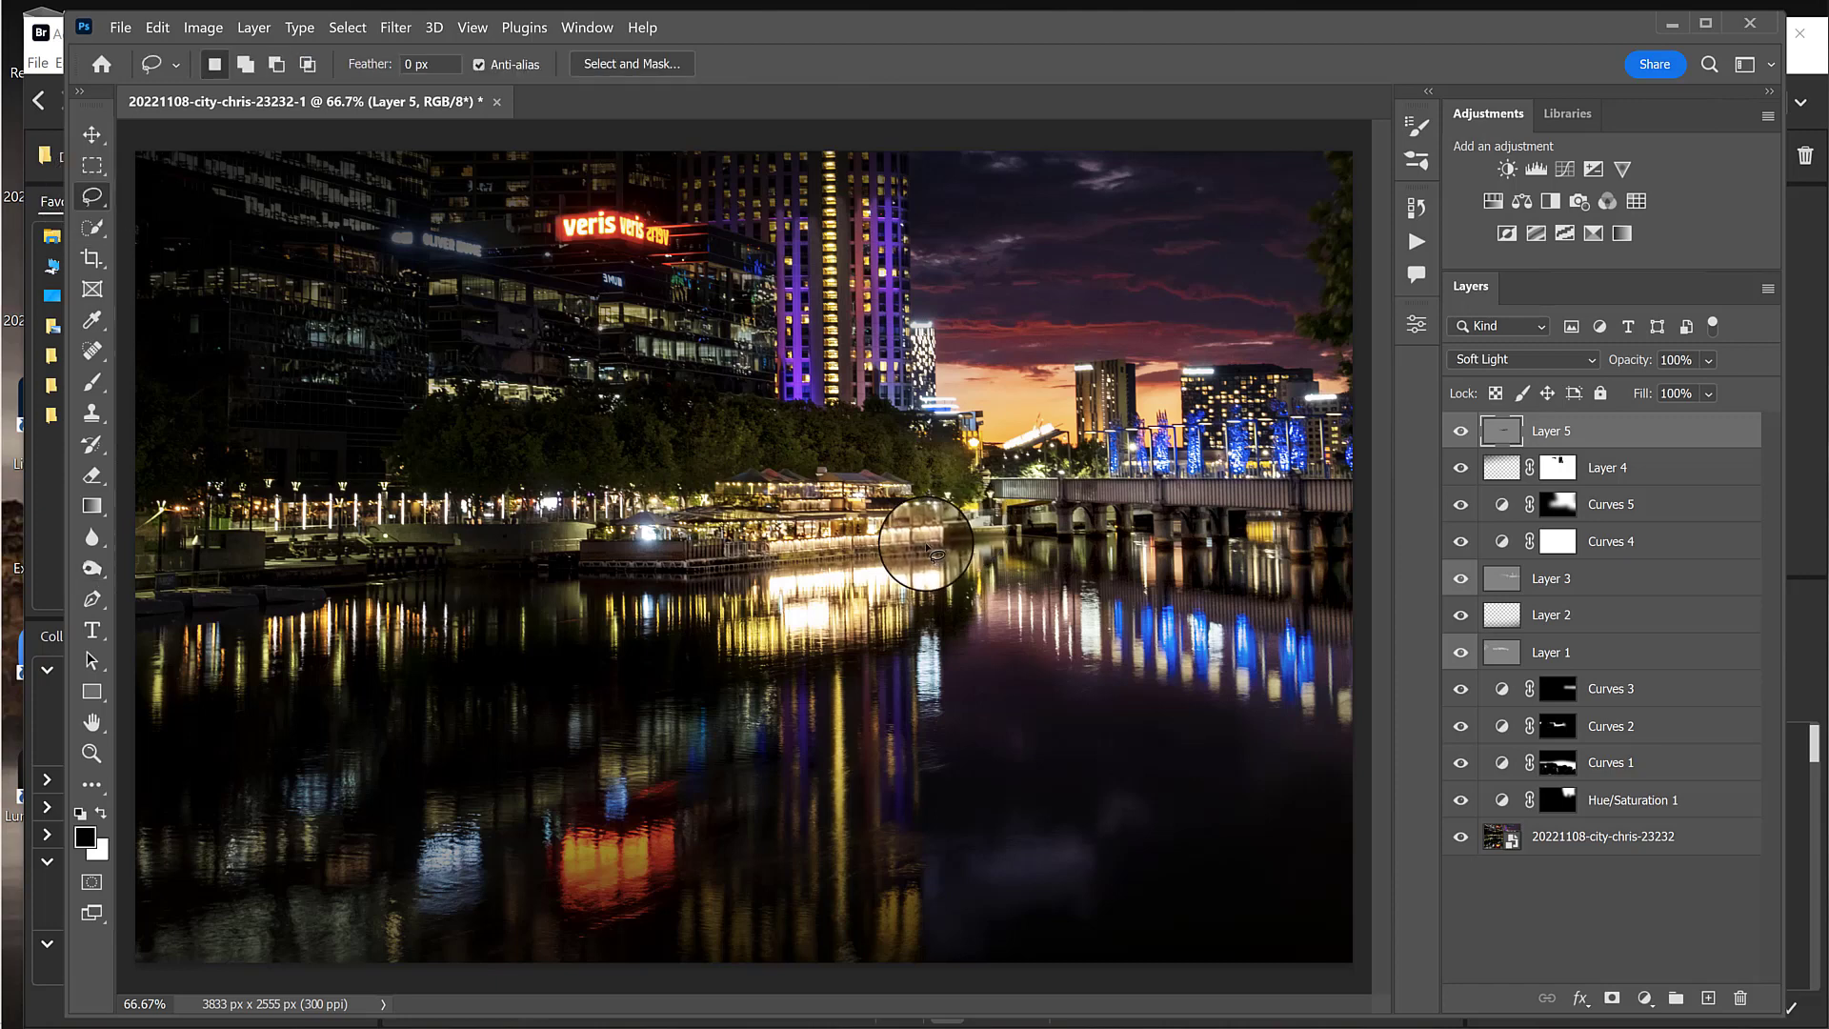
{"action": "mouse_move", "coordinate": [769, 480]}
{"action": "left_mouse_down"}
{"action": "mouse_move", "coordinate": [597, 543]}
{"action": "mouse_move", "coordinate": [710, 568]}
{"action": "mouse_move", "coordinate": [912, 556]}
{"action": "left_mouse_up"}
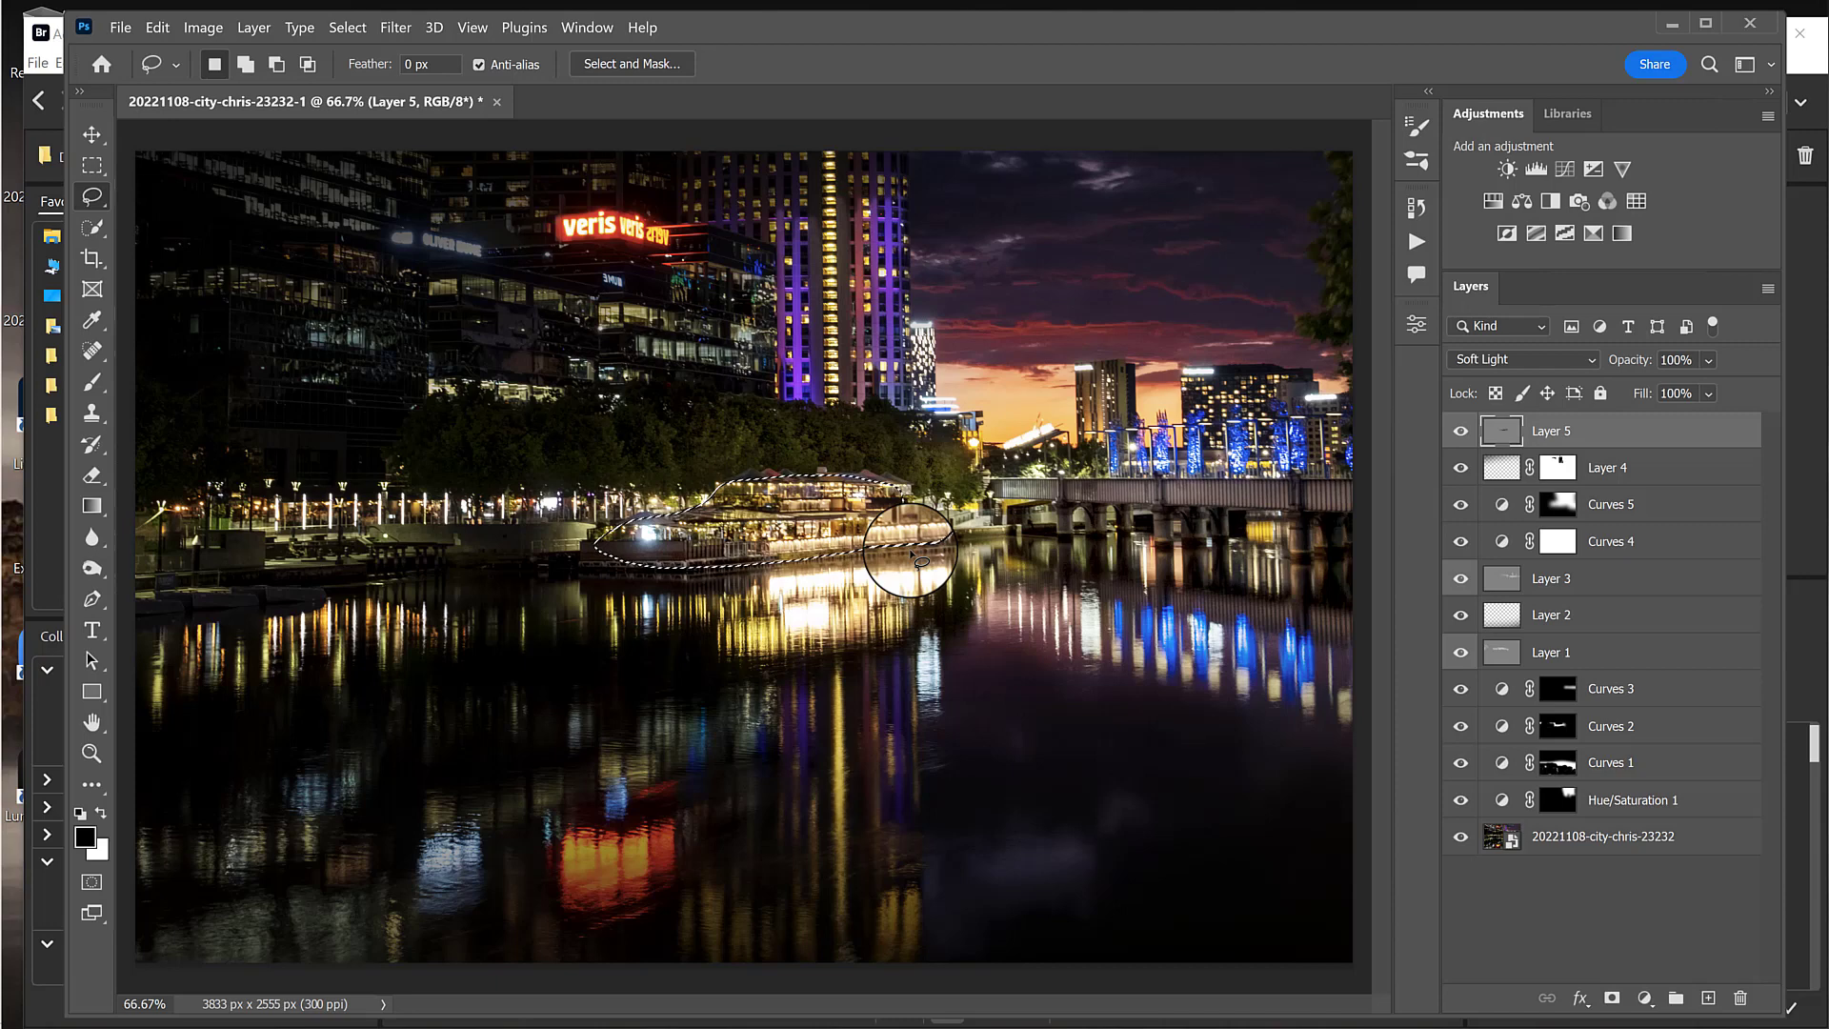
{"action": "key", "text": "shift+F6"}
{"action": "type", "text": "200"}
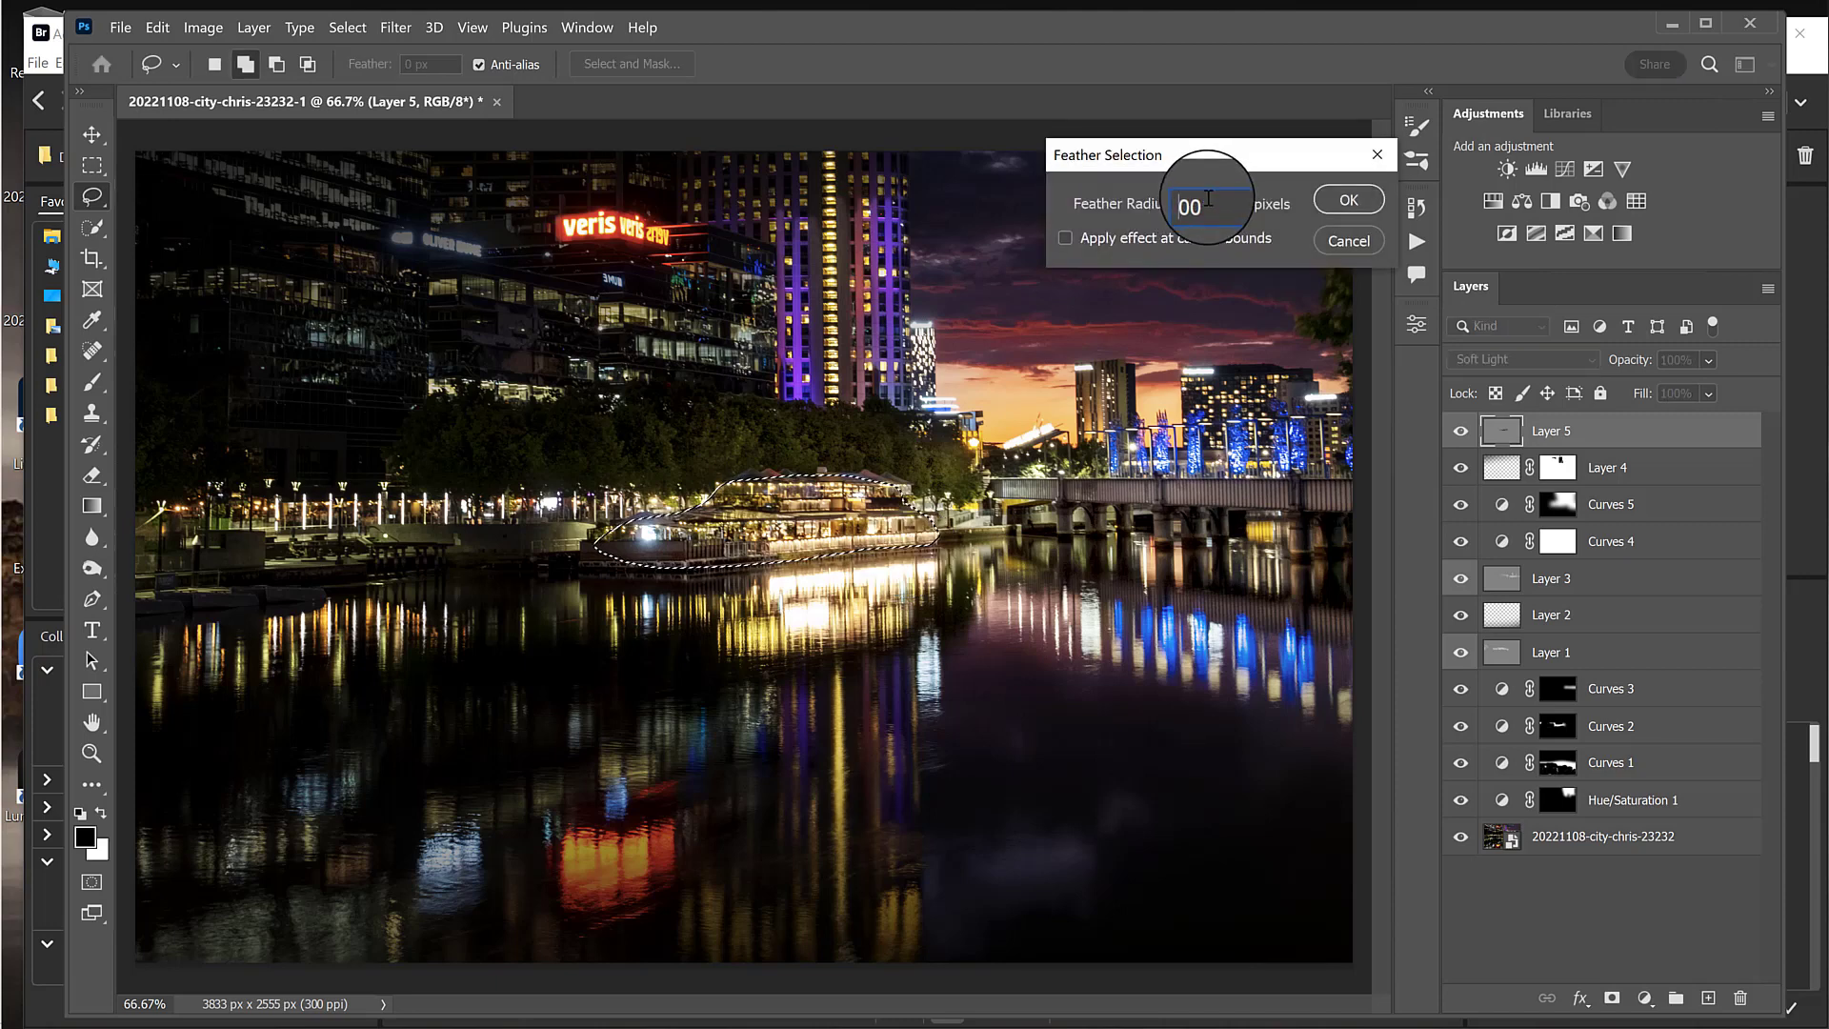
{"action": "left_click", "coordinate": [1346, 200]}
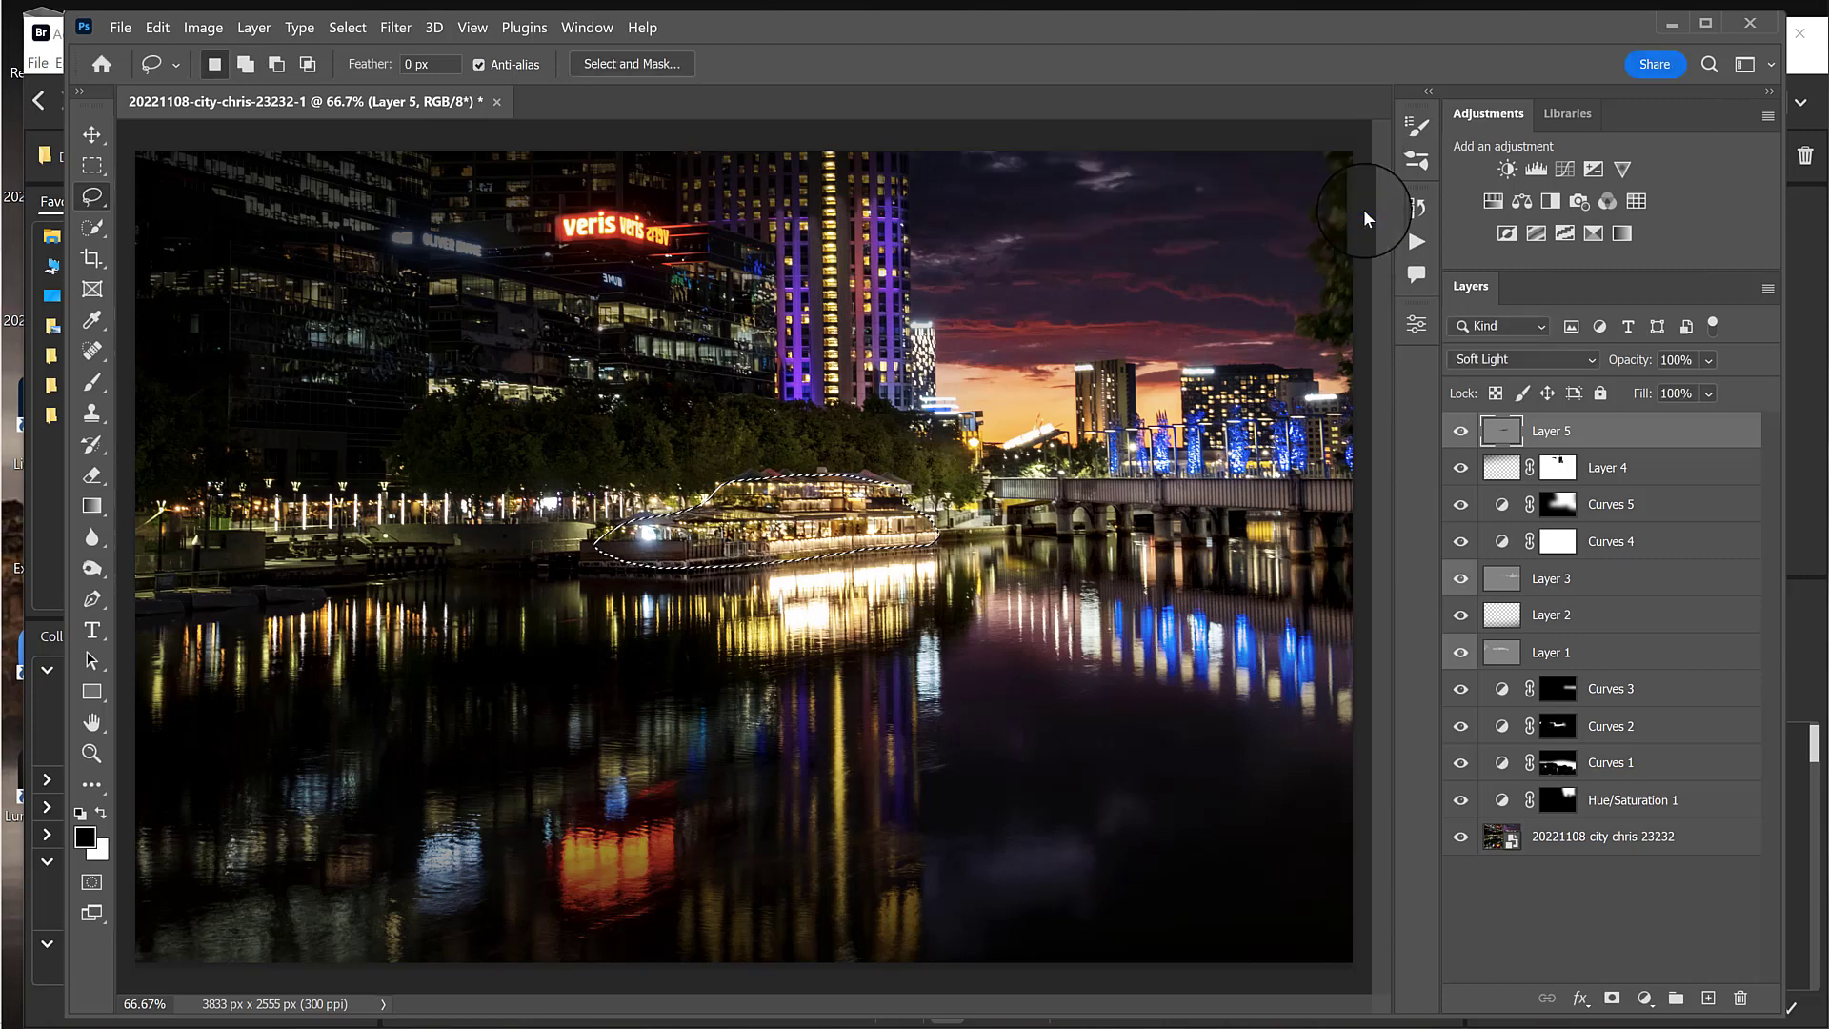
Step: Add a Curves adjustment from the selection and pull the RGB midtones down to darken the restaurant
{"action": "left_click", "coordinate": [1569, 174]}
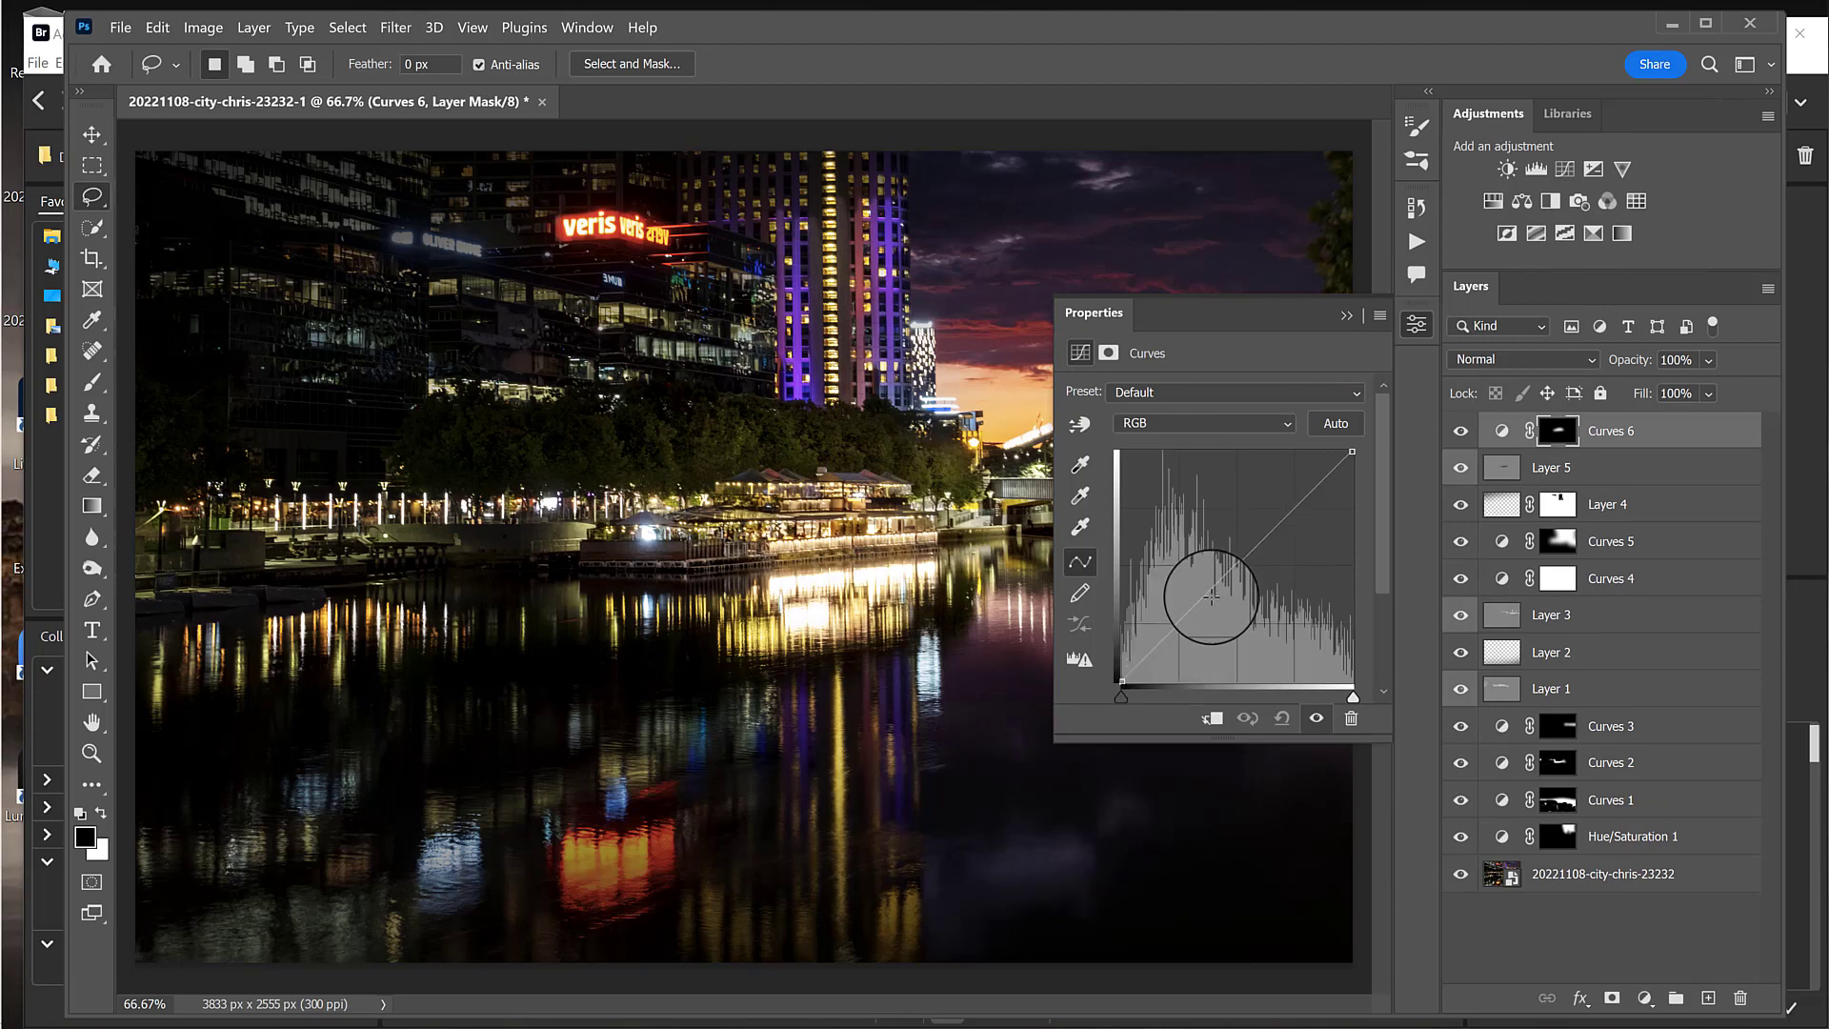
{"action": "left_click", "coordinate": [1207, 590]}
{"action": "left_click_drag", "start_coordinate": [1213, 608], "coordinate": [1221, 627]}
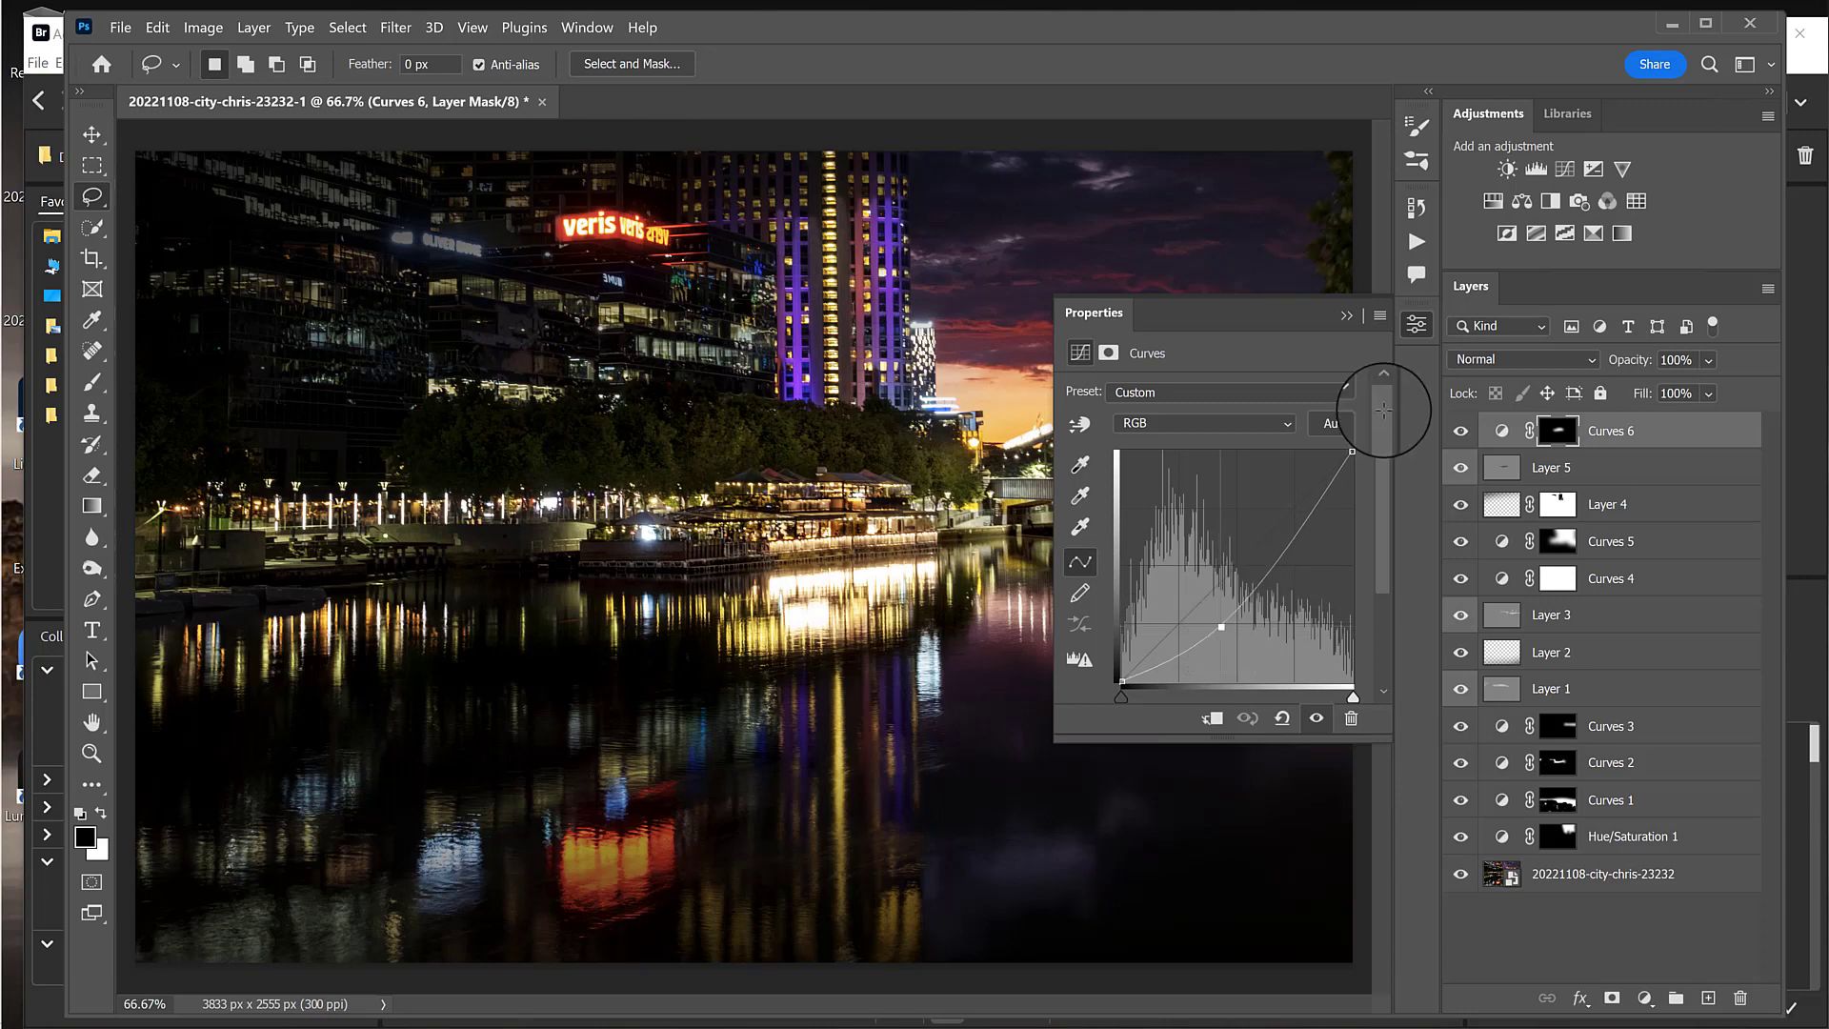
{"action": "left_click", "coordinate": [1346, 316]}
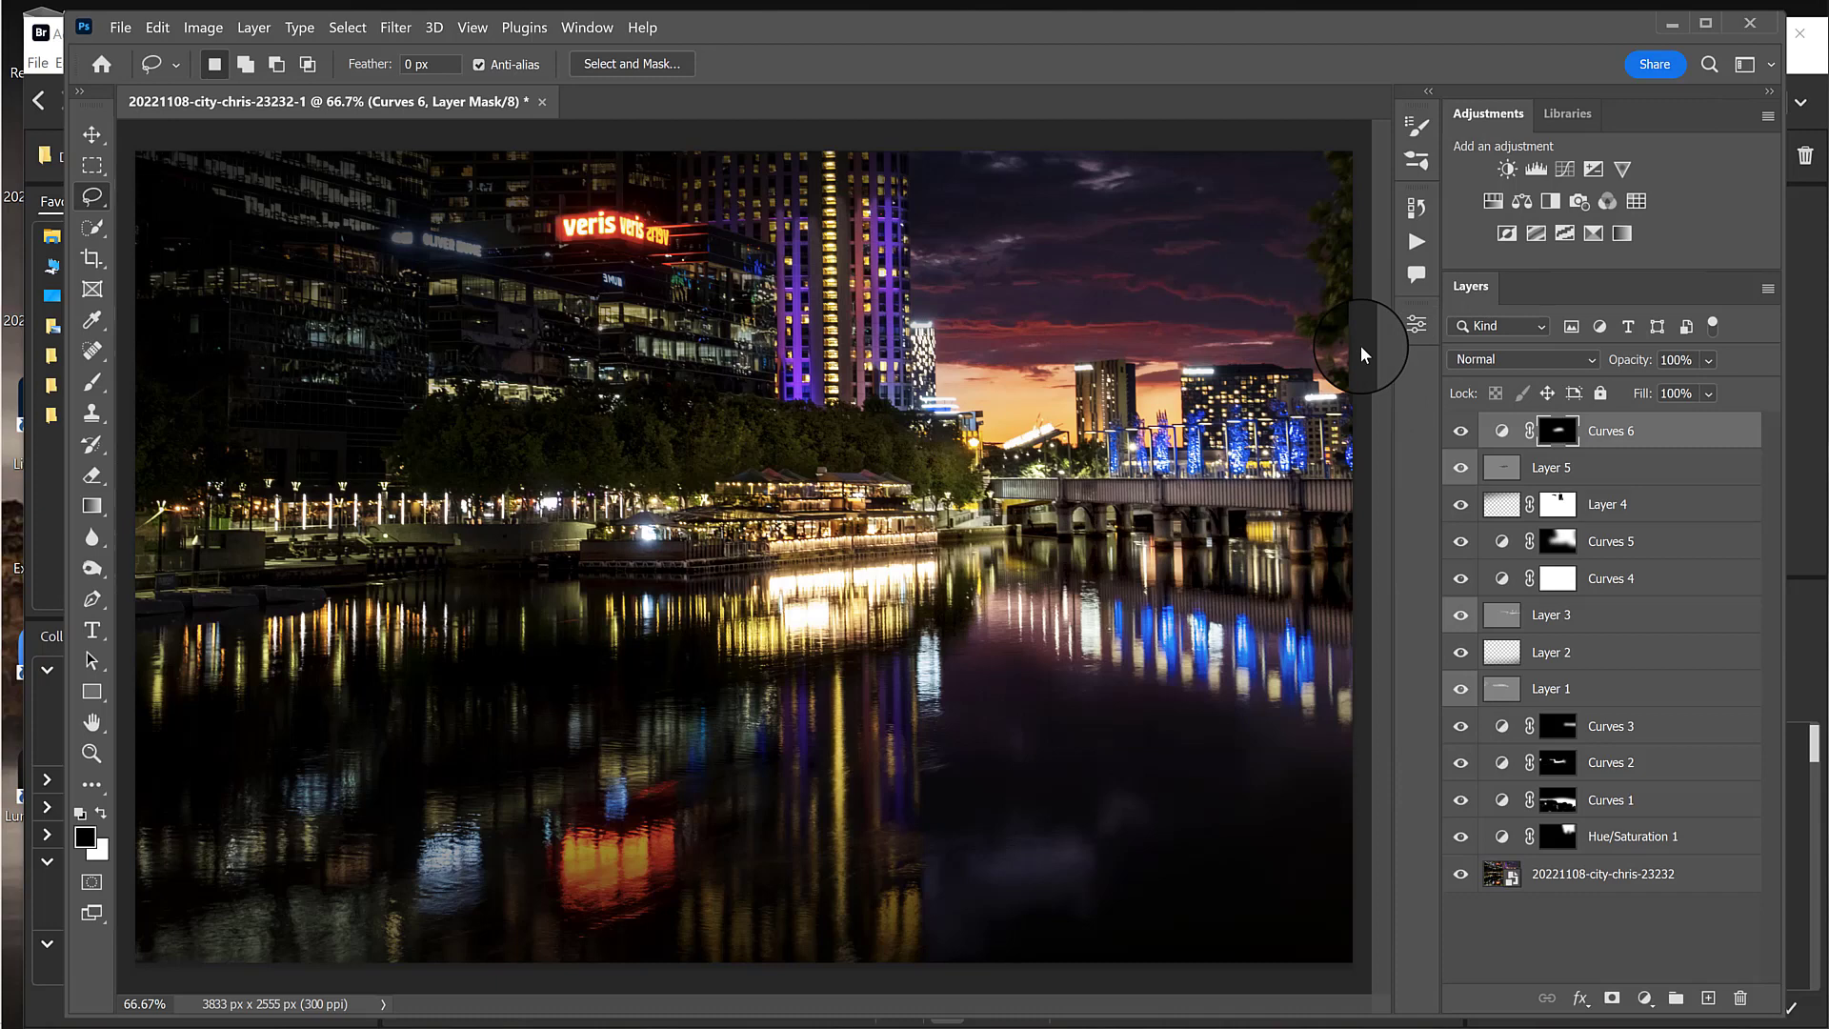
Step: On Layer 5, burn the restaurant's bright deck and shoreward end with the Burn tool at 38% midtone exposure
{"action": "left_click", "coordinate": [1548, 467]}
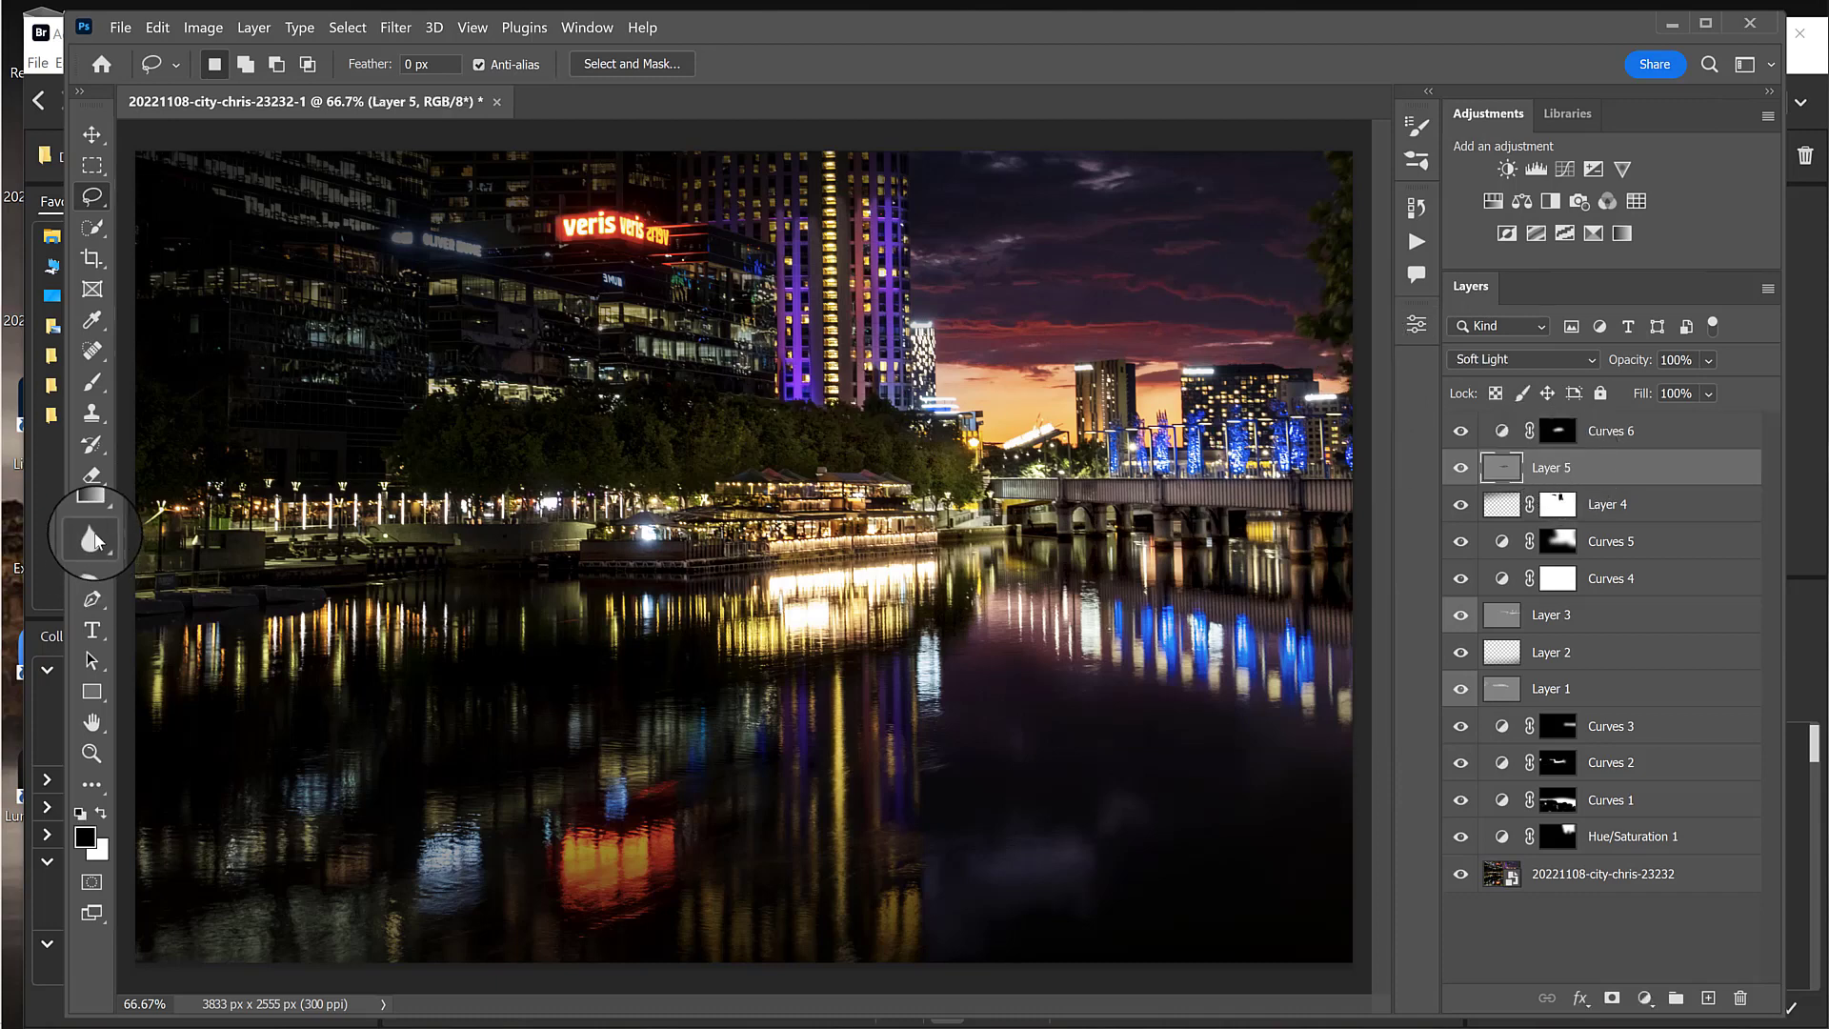
{"action": "left_click", "coordinate": [95, 570]}
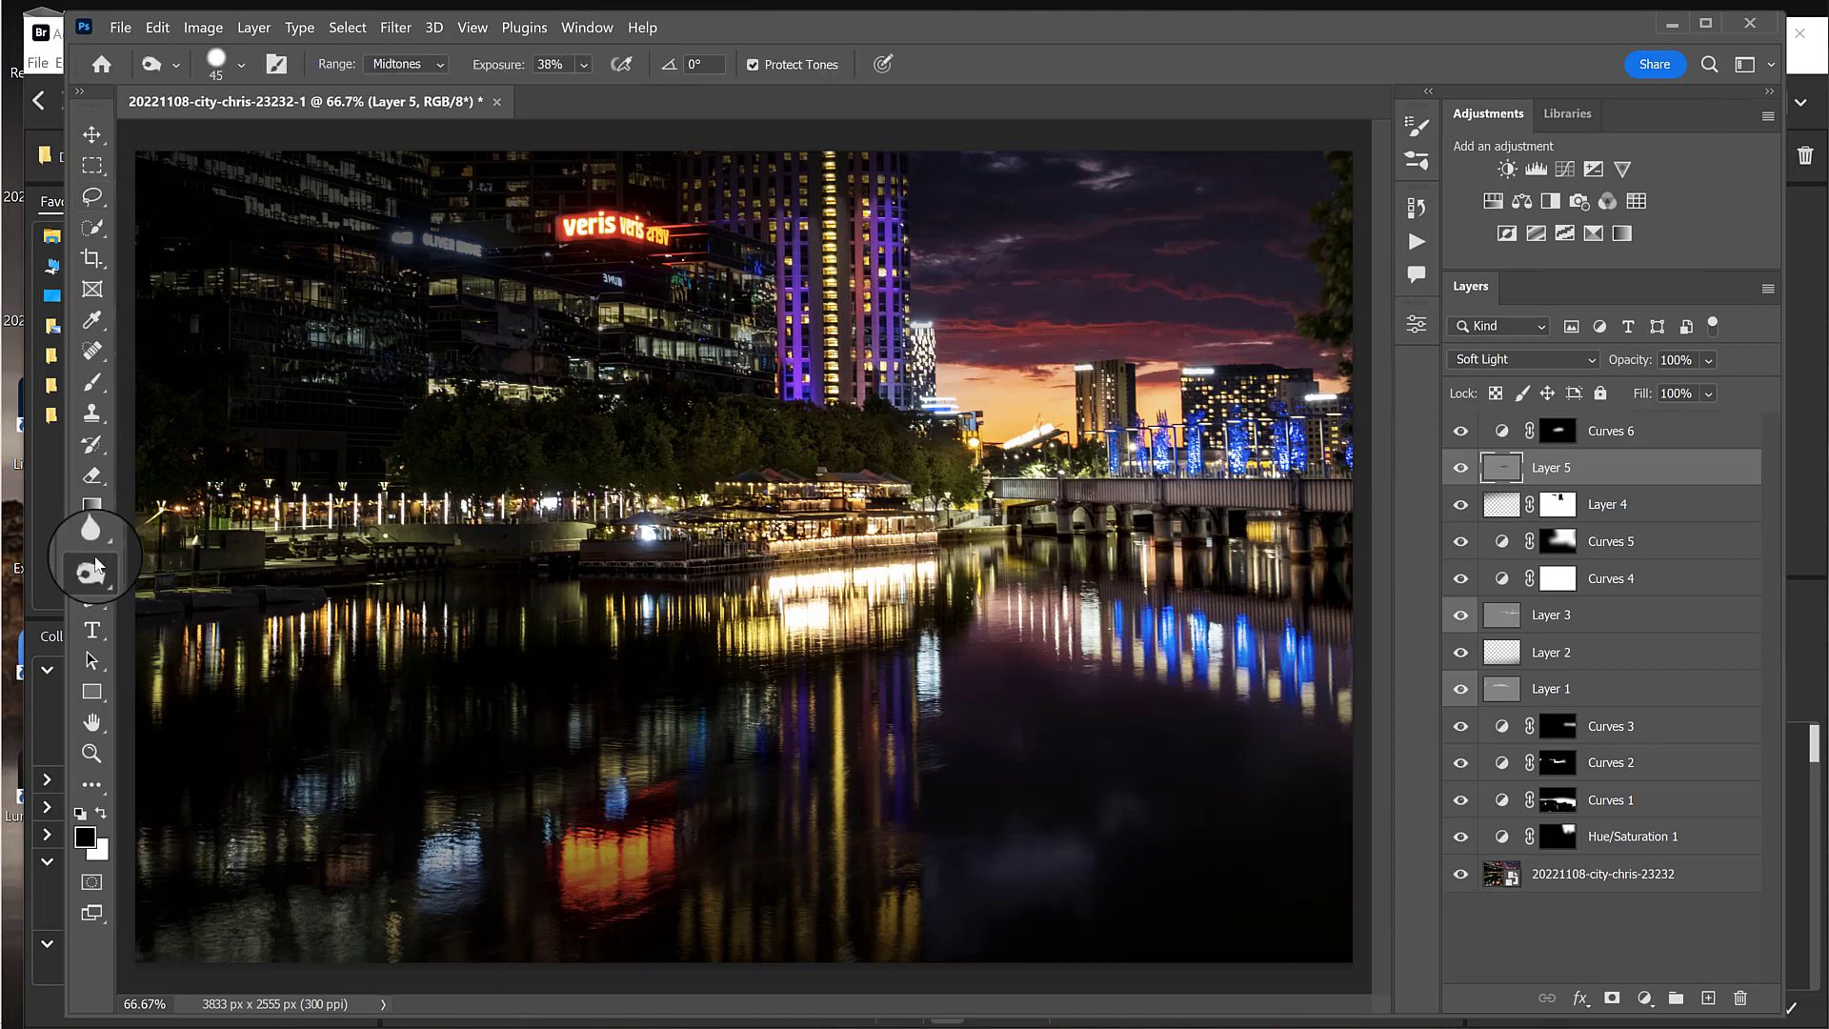
{"action": "right_click", "coordinate": [93, 564]}
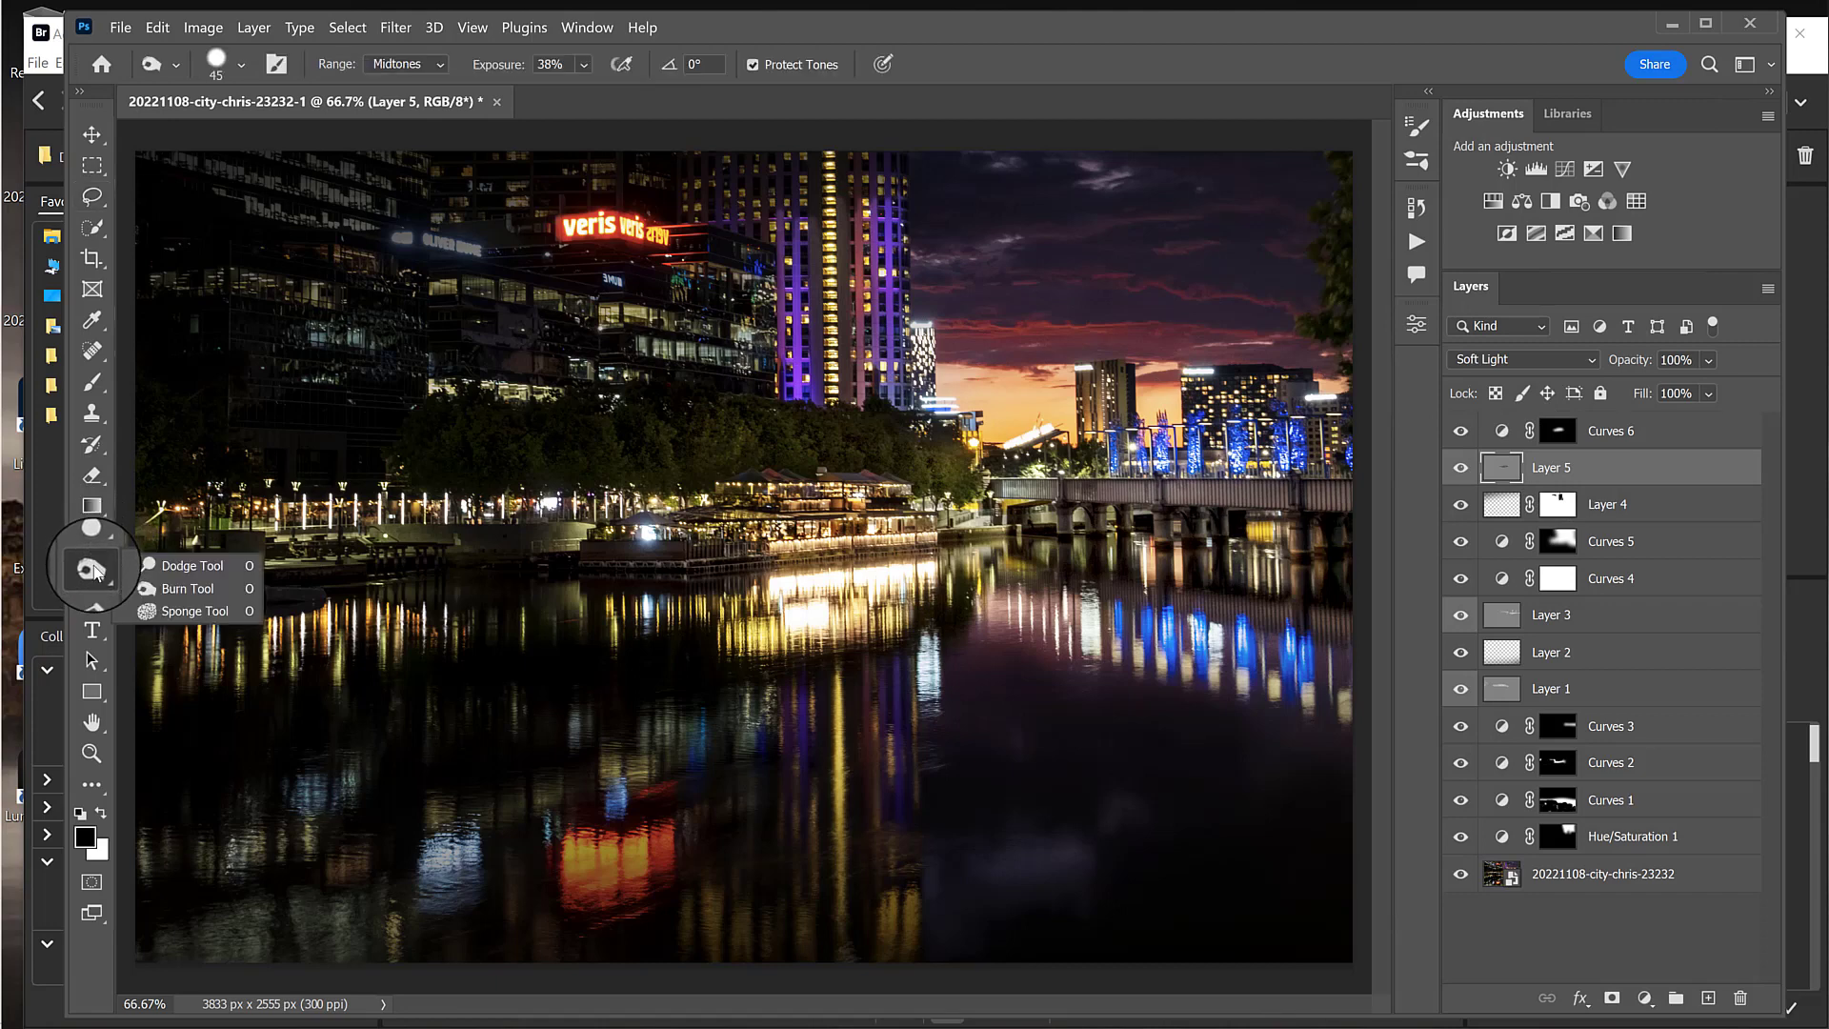
{"action": "left_click", "coordinate": [839, 519]}
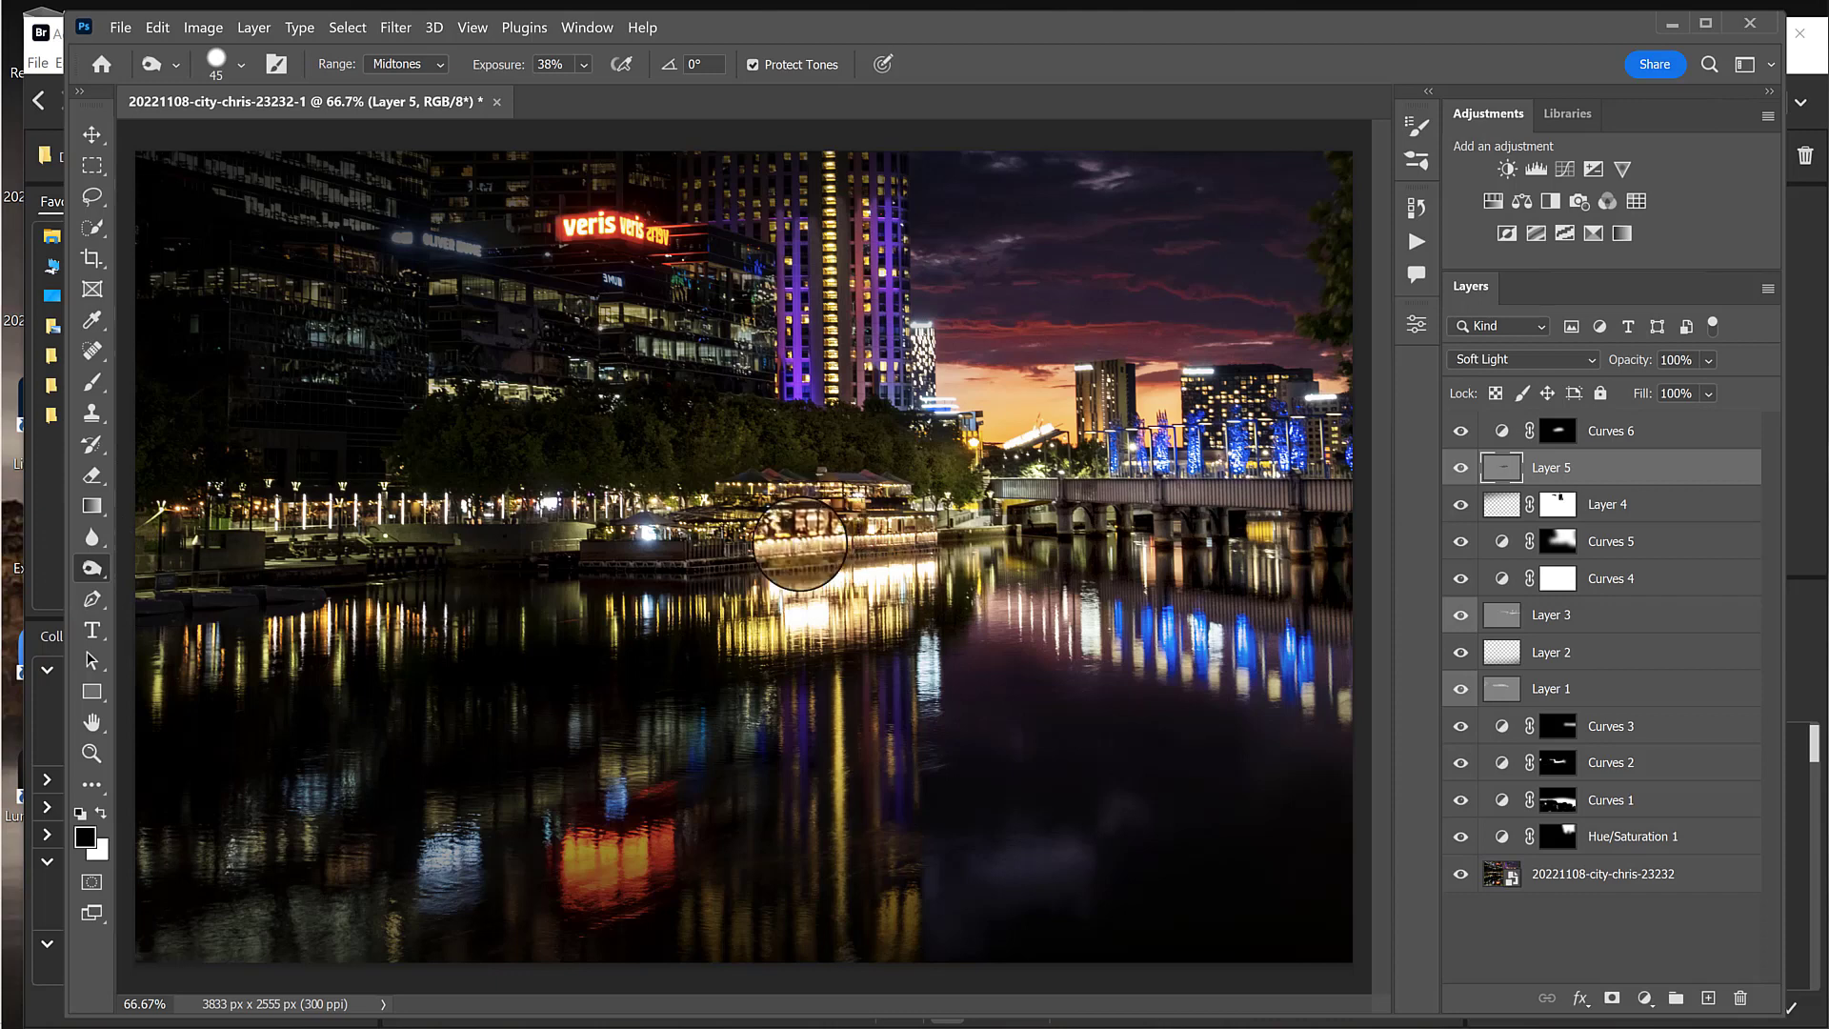
{"action": "mouse_move", "coordinate": [688, 540]}
{"action": "left_mouse_down"}
{"action": "mouse_move", "coordinate": [631, 538]}
{"action": "mouse_move", "coordinate": [956, 525]}
{"action": "mouse_move", "coordinate": [813, 512]}
{"action": "mouse_move", "coordinate": [882, 495]}
{"action": "mouse_move", "coordinate": [863, 492]}
{"action": "mouse_move", "coordinate": [747, 503]}
{"action": "mouse_move", "coordinate": [744, 536]}
{"action": "mouse_move", "coordinate": [755, 525]}
{"action": "mouse_move", "coordinate": [708, 536]}
{"action": "mouse_move", "coordinate": [849, 520]}
{"action": "mouse_move", "coordinate": [793, 552]}
{"action": "mouse_move", "coordinate": [932, 537]}
{"action": "mouse_move", "coordinate": [756, 548]}
{"action": "mouse_move", "coordinate": [900, 511]}
{"action": "mouse_move", "coordinate": [786, 499]}
{"action": "mouse_move", "coordinate": [863, 490]}
{"action": "mouse_move", "coordinate": [719, 507]}
{"action": "mouse_move", "coordinate": [630, 516]}
{"action": "left_mouse_up"}
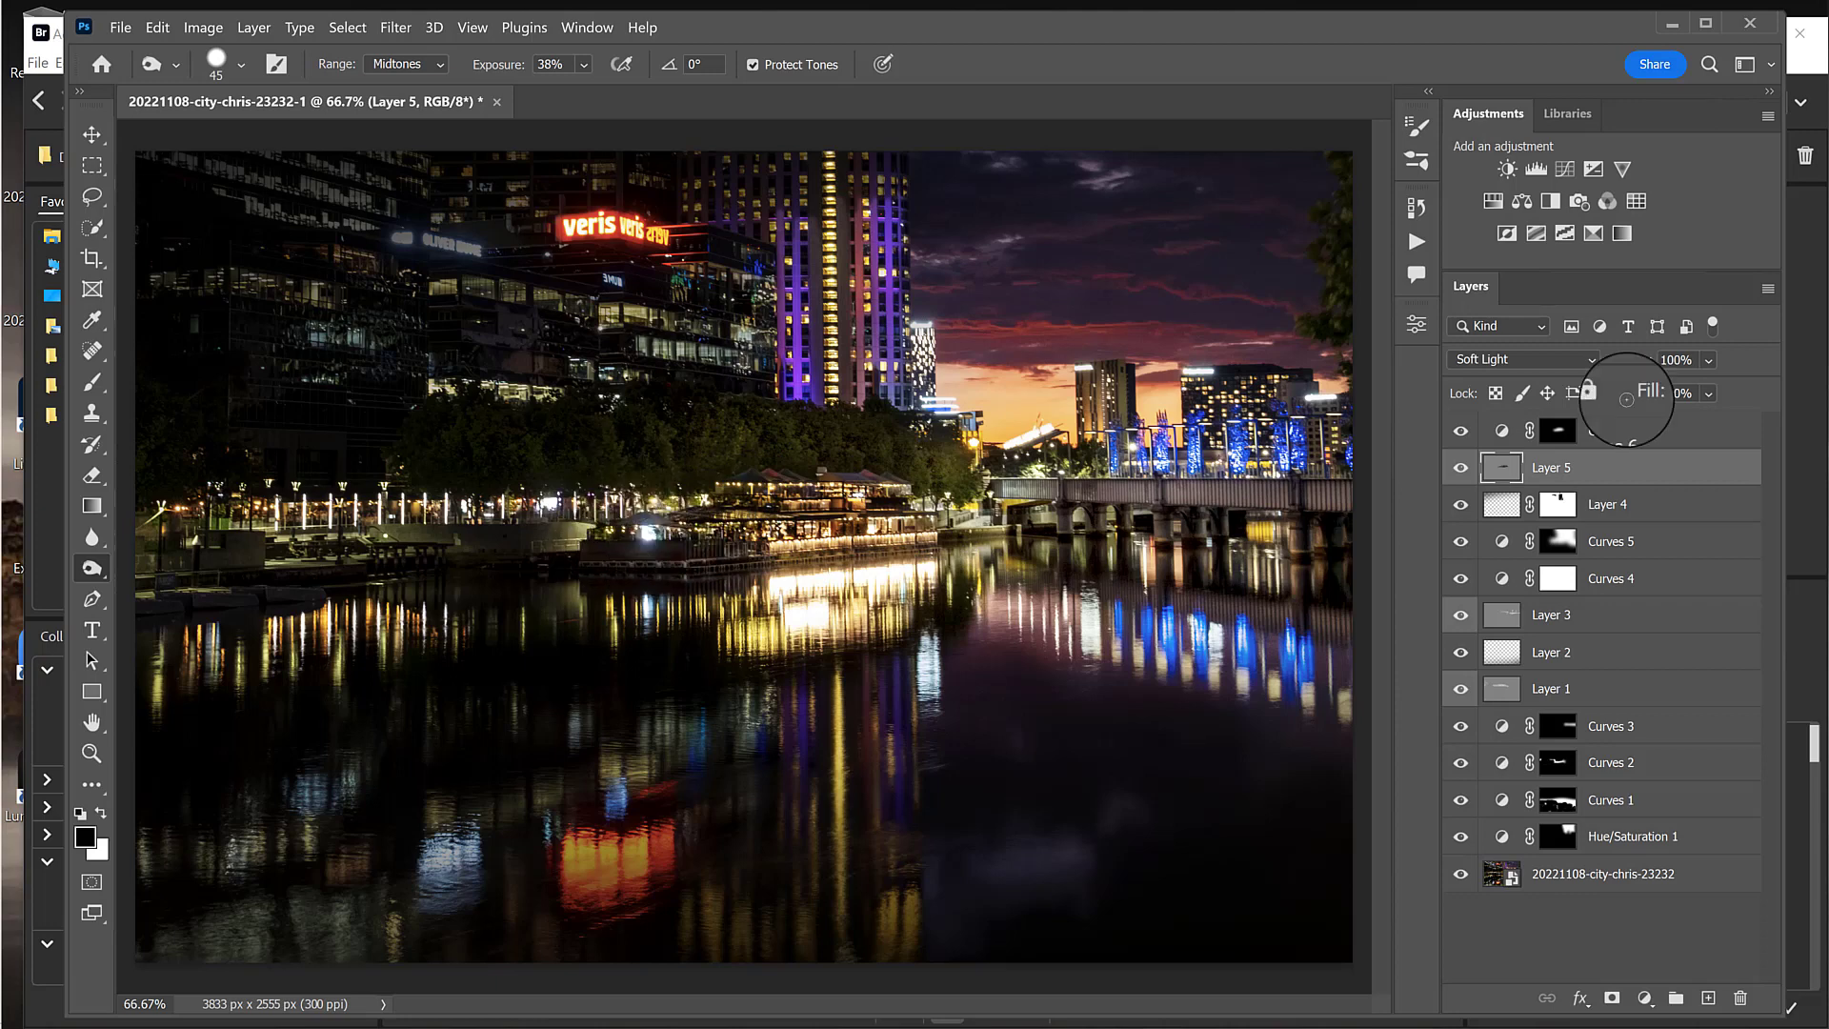
Step: On a new layer above Curves 6, remove the bright white light at the restaurant's shoreward end with a 60 px content-aware Spot Healing Brush
{"action": "left_click", "coordinate": [1609, 430]}
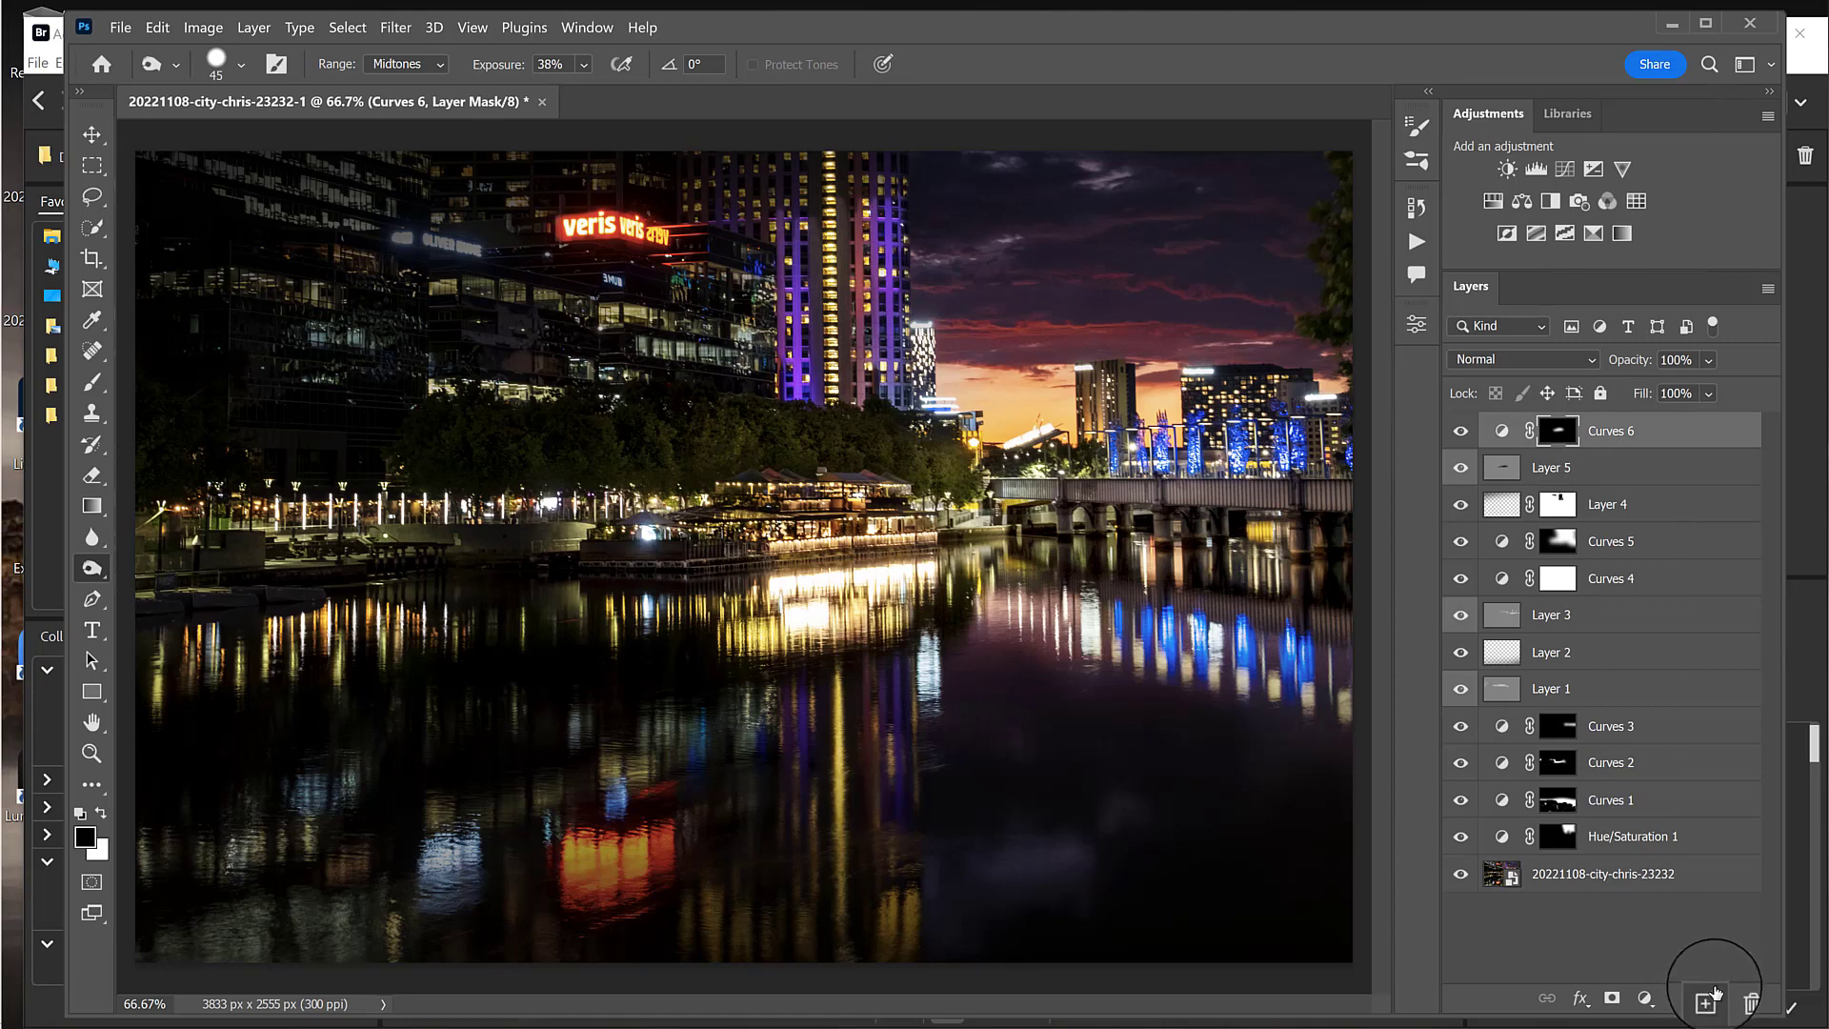
{"action": "left_click", "coordinate": [1711, 993]}
{"action": "left_click", "coordinate": [92, 351]}
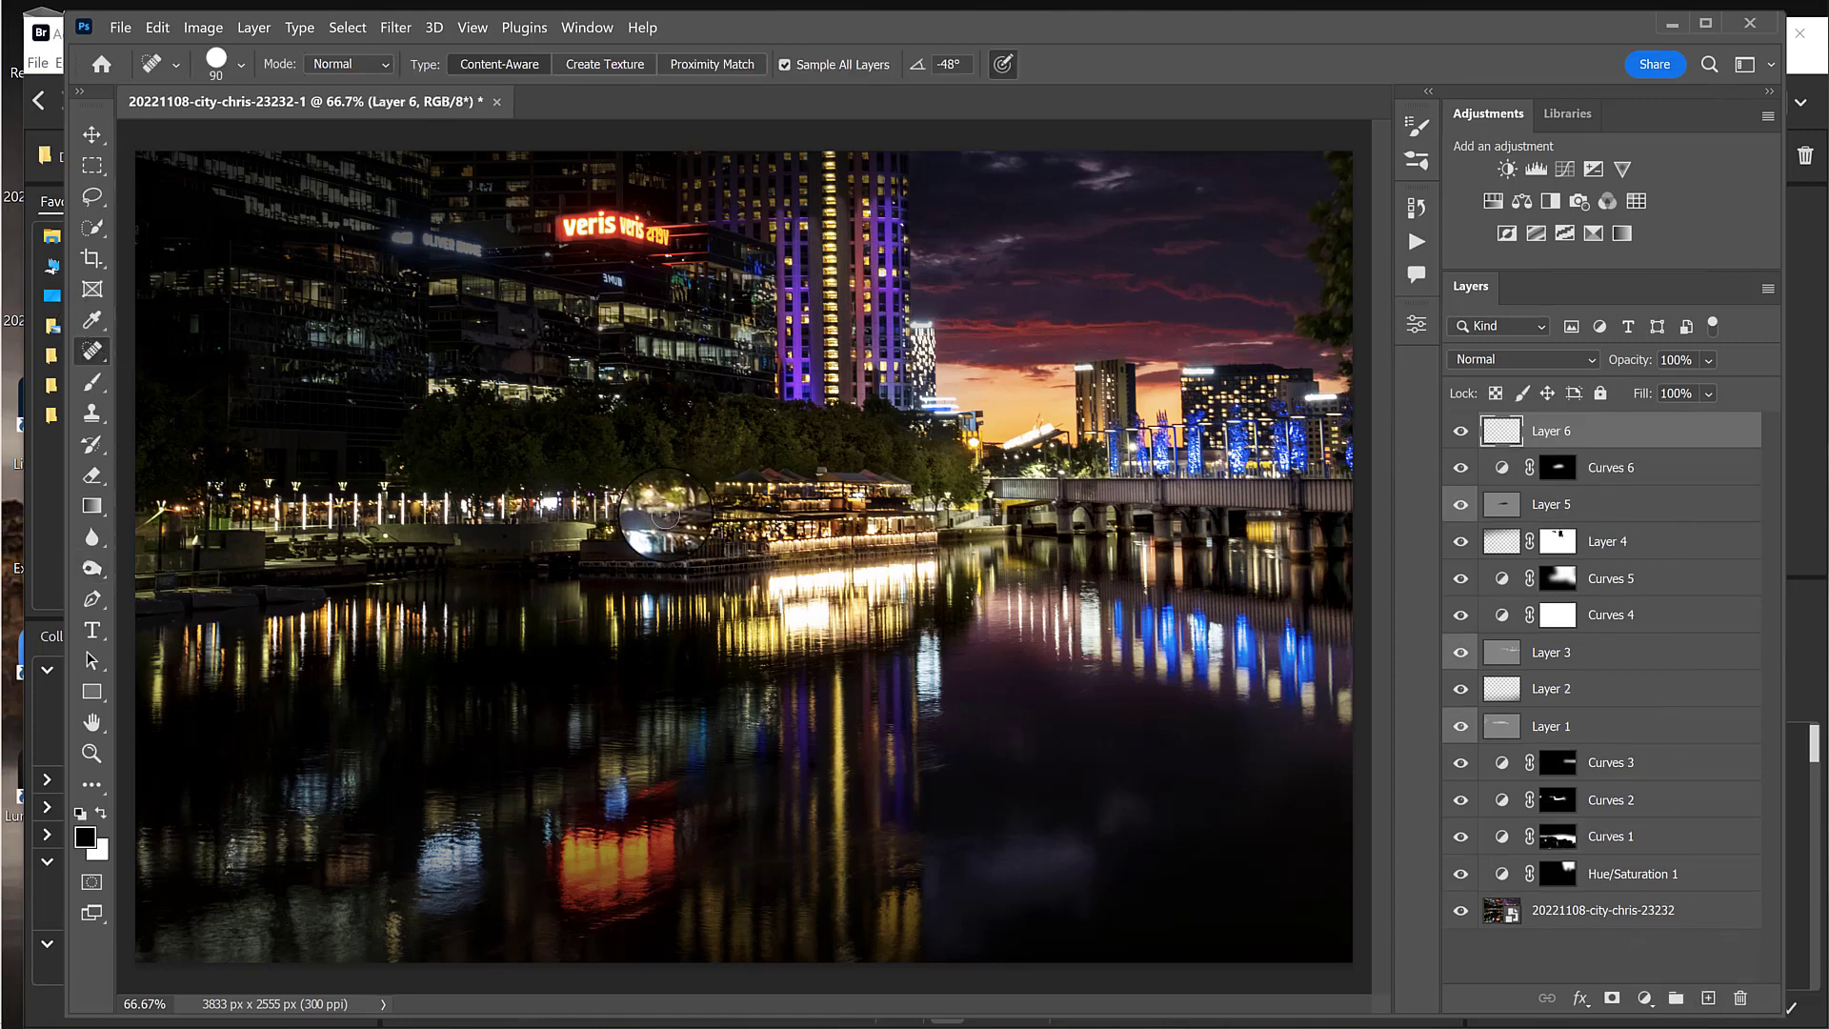
{"action": "key", "text": "bracketleft"}
{"action": "mouse_move", "coordinate": [648, 535]}
{"action": "left_mouse_down"}
{"action": "mouse_move", "coordinate": [691, 506]}
{"action": "mouse_move", "coordinate": [678, 643]}
{"action": "mouse_move", "coordinate": [733, 699]}
{"action": "mouse_move", "coordinate": [664, 538]}
{"action": "left_mouse_up"}
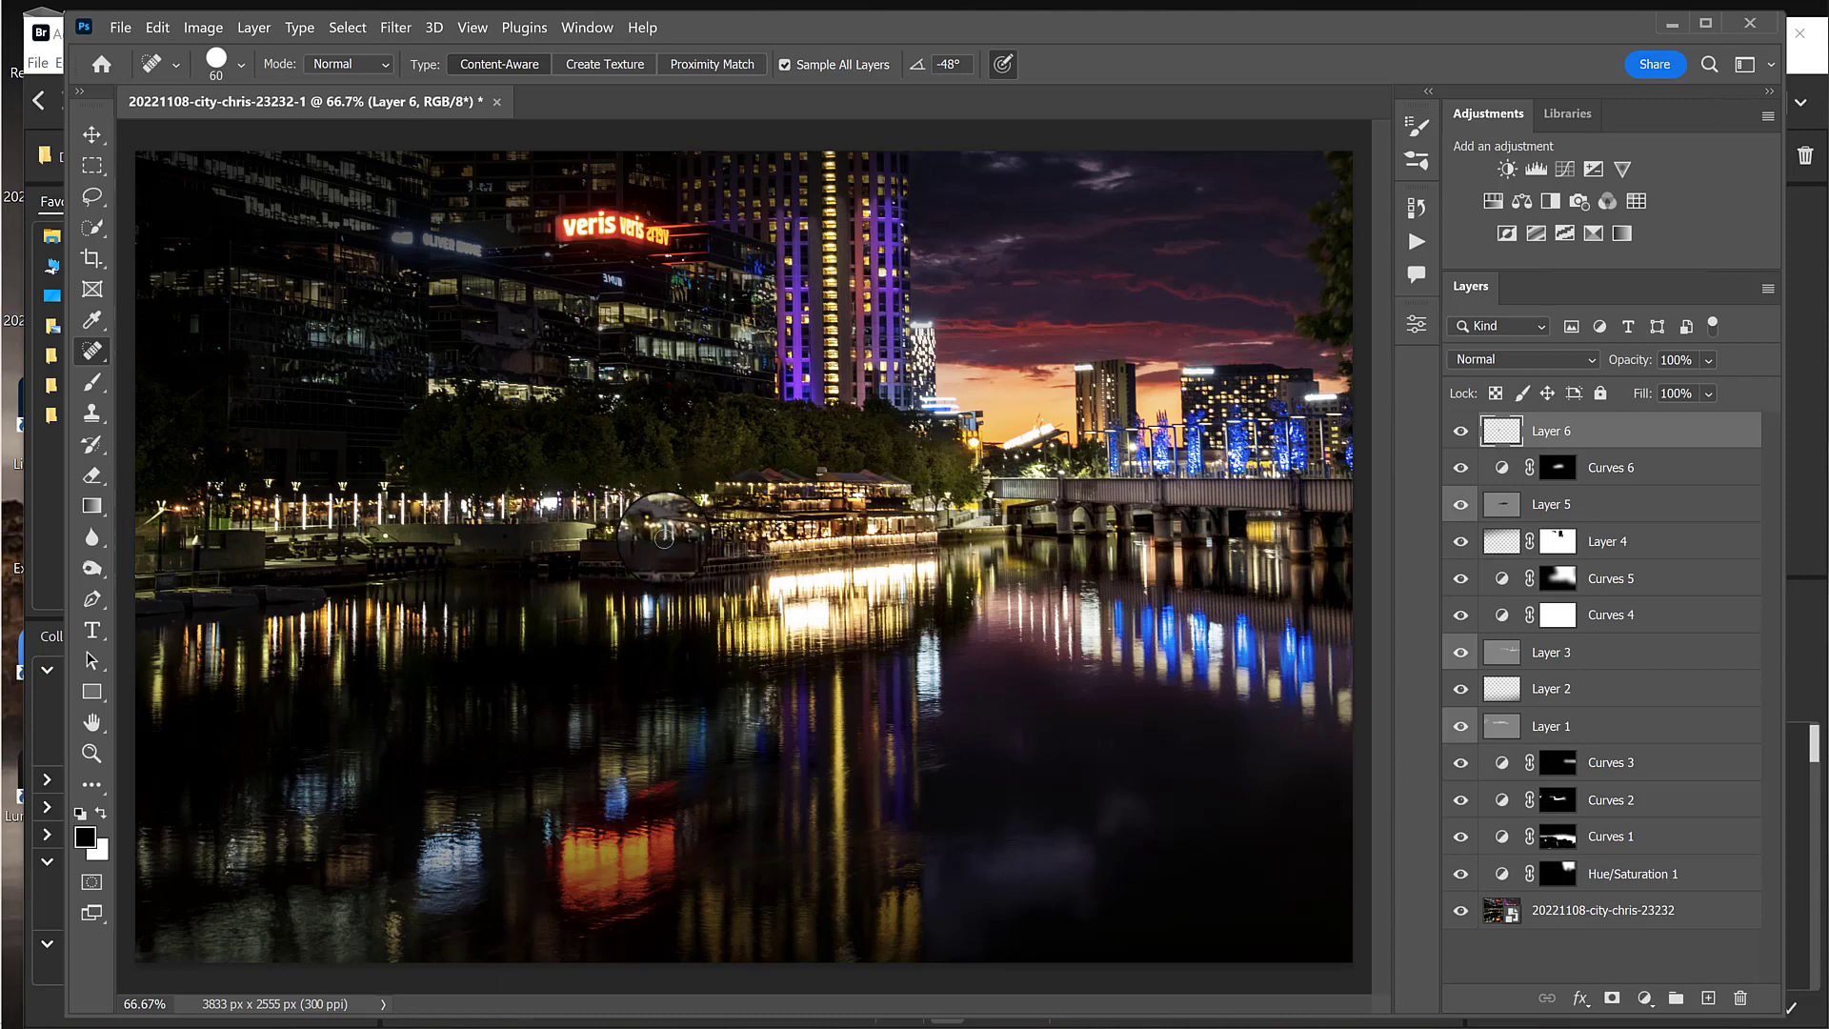
Step: Heal the removed light's reflection in the water and the bright white lamp on the promenade with a 35 px brush
{"action": "key", "text": "["}
{"action": "key", "text": "["}
{"action": "key", "text": "["}
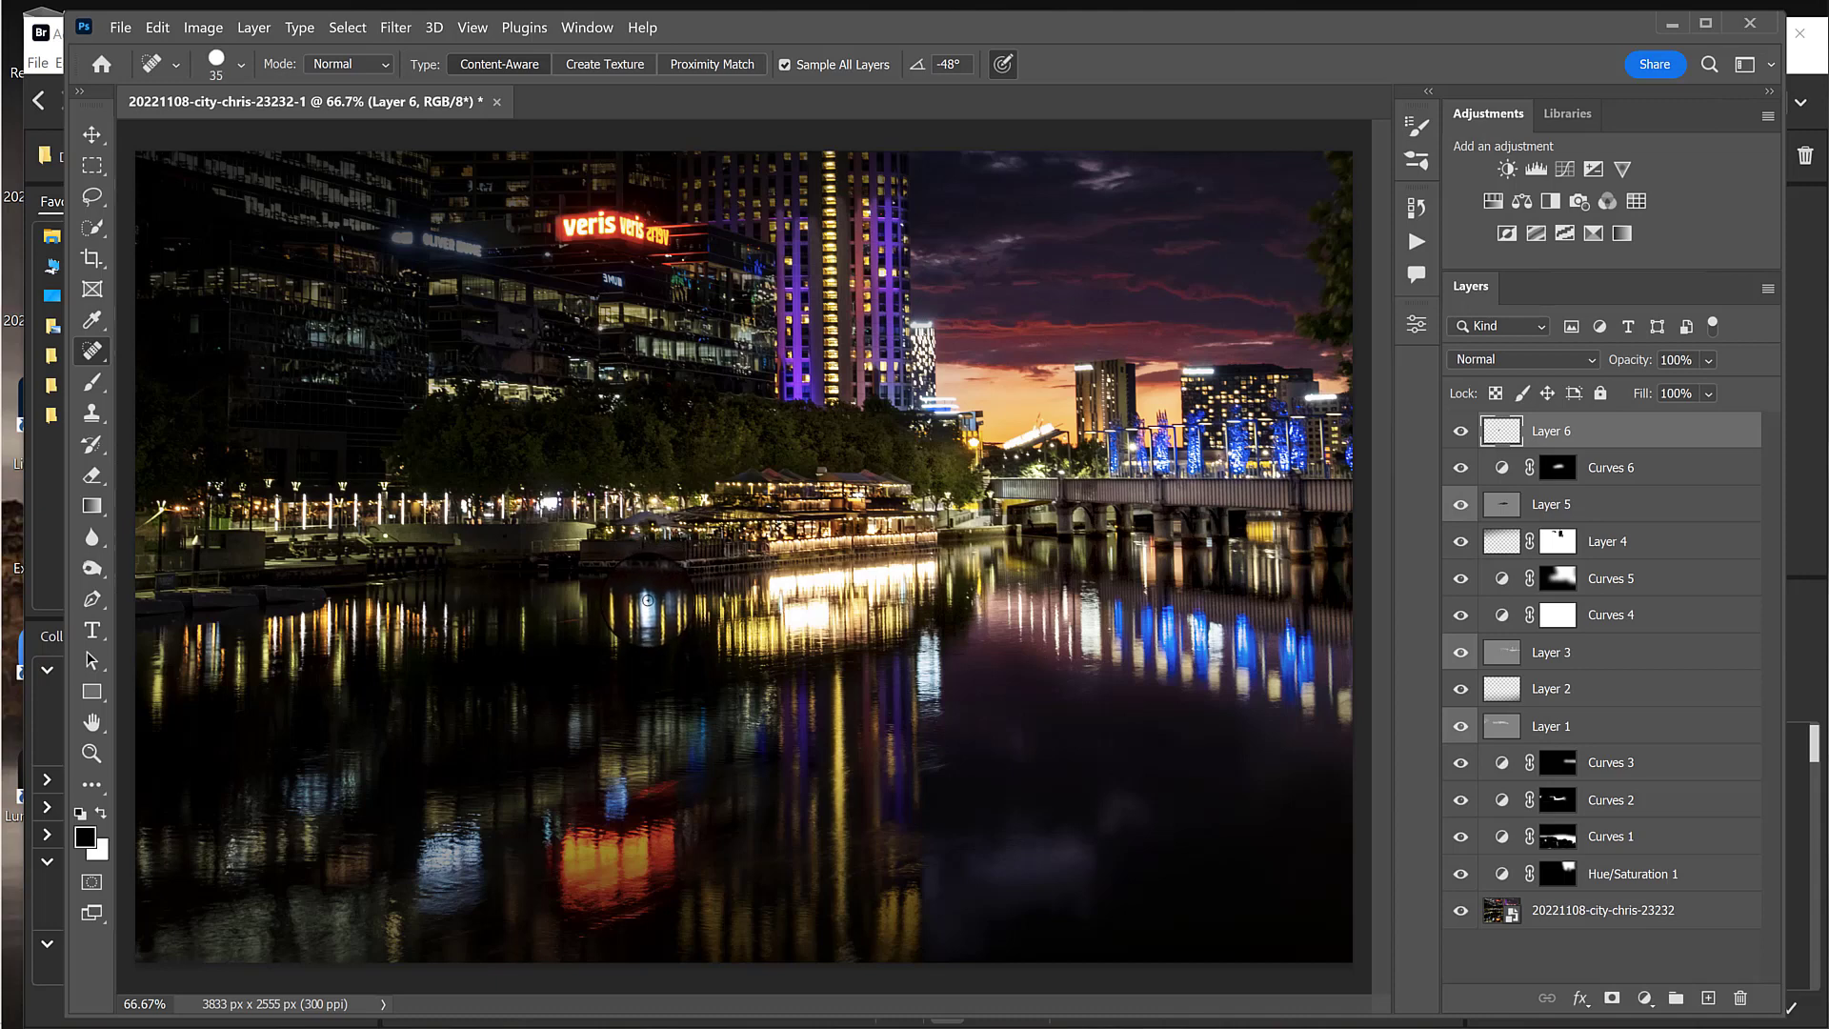
{"action": "mouse_move", "coordinate": [645, 592]}
{"action": "left_mouse_down"}
{"action": "mouse_move", "coordinate": [648, 629]}
{"action": "mouse_move", "coordinate": [652, 592]}
{"action": "left_mouse_up"}
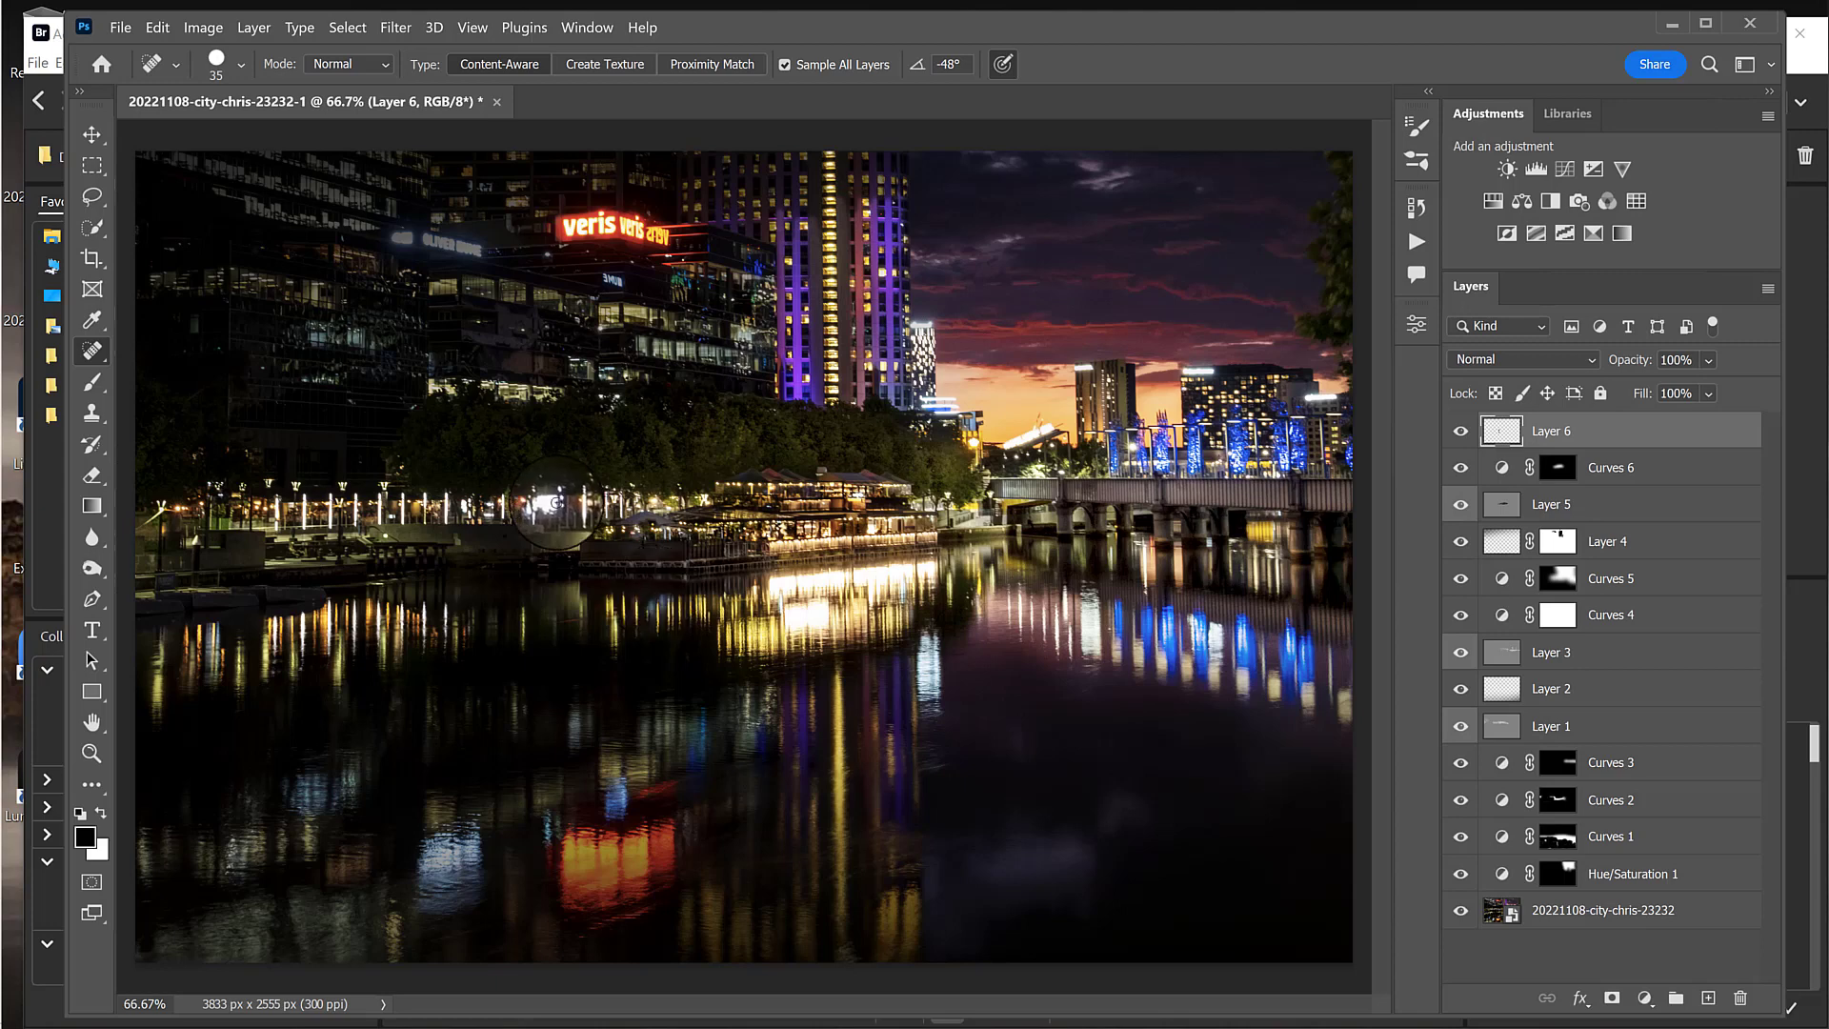
{"action": "left_click_drag", "start_coordinate": [557, 503], "coordinate": [551, 507]}
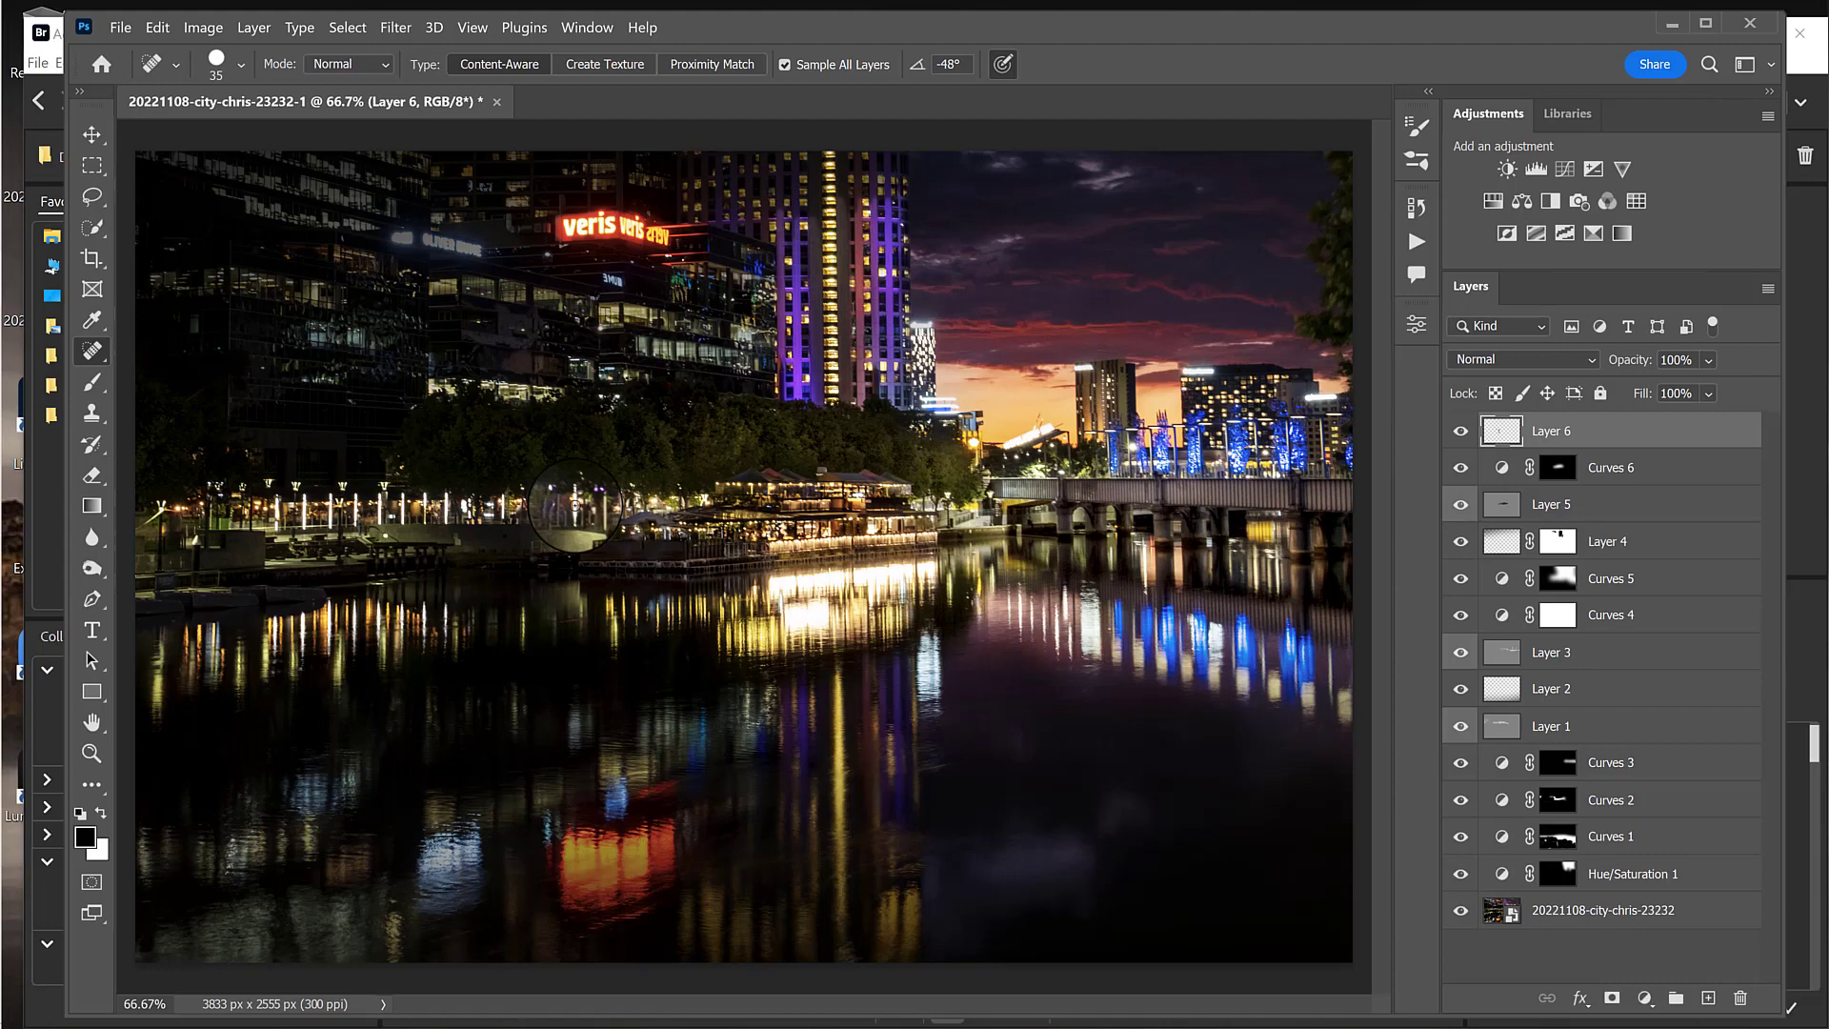
Step: View the edited photo in full-screen mode on black without the interface
{"action": "key", "text": "f"}
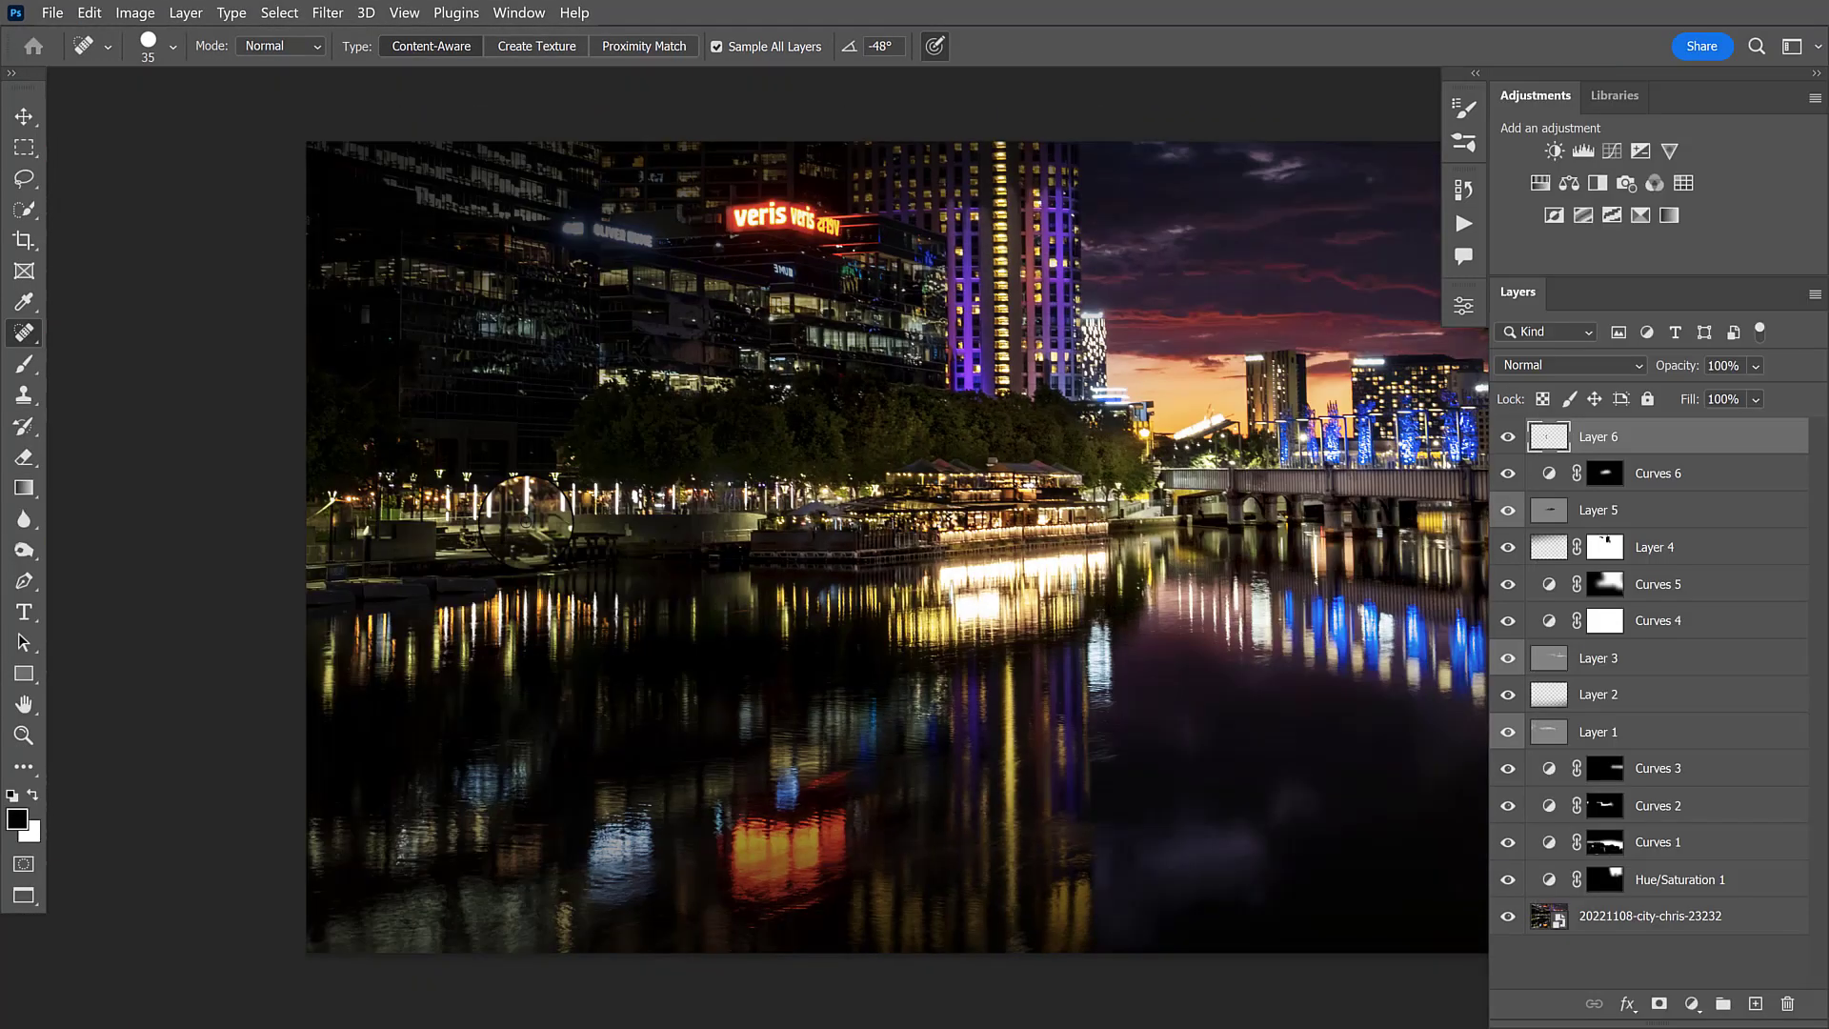
{"action": "key", "text": "f"}
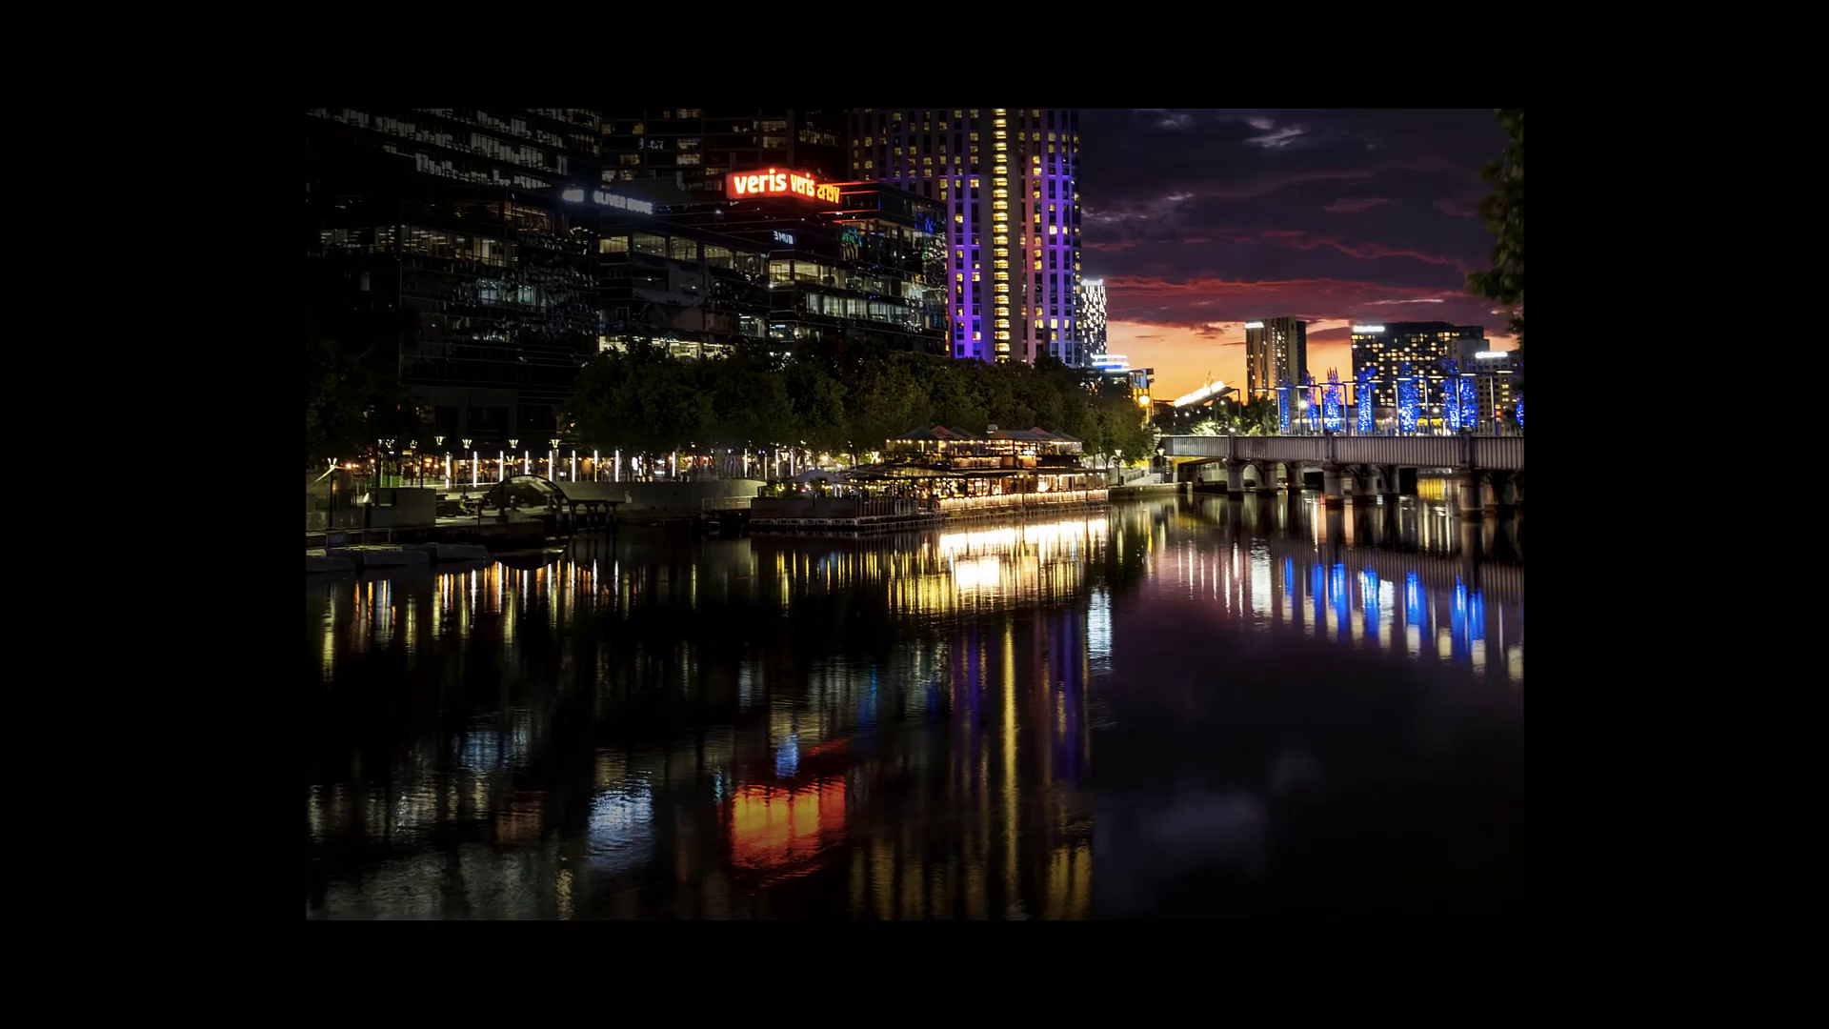